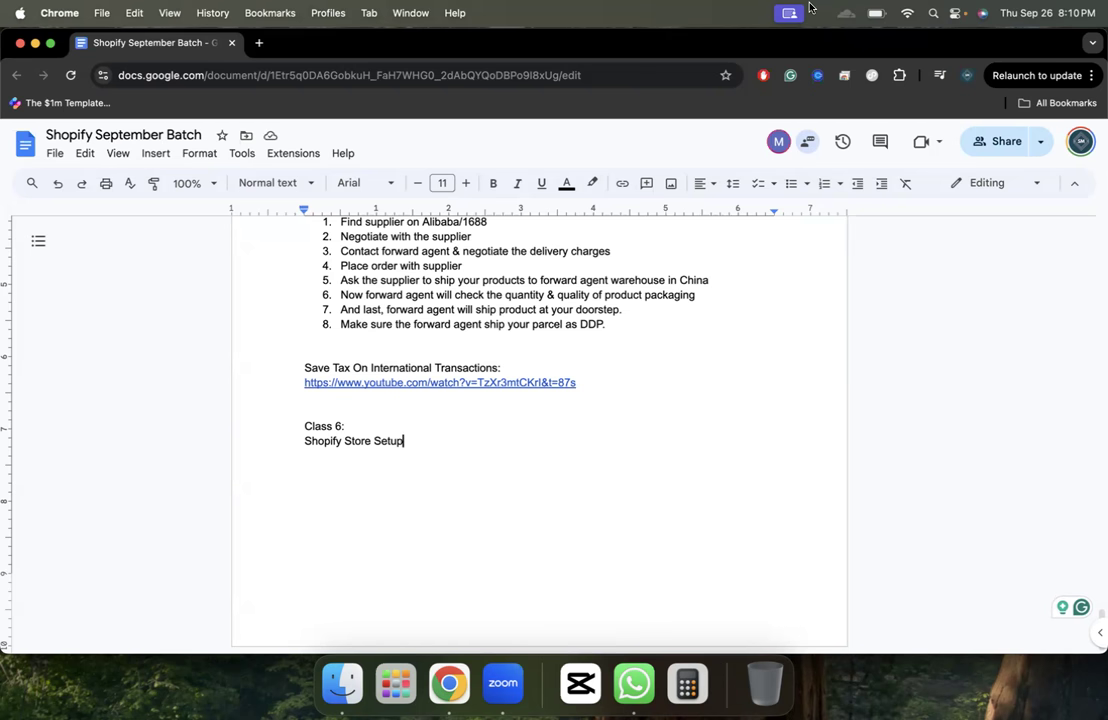
- Start a new empty line under Shopify Store Setup in the notes
{"action": "left_click", "coordinate": [777, 11]}
{"action": "left_click", "coordinate": [777, 11]}
{"action": "key", "text": "Return"}
- Load accounts.shopify.com/store-login in a new tab and copy its address
{"action": "left_click", "coordinate": [328, 13]}
{"action": "left_click", "coordinate": [294, 63]}
{"action": "left_click", "coordinate": [260, 43]}
{"action": "type", "text": "ac"}
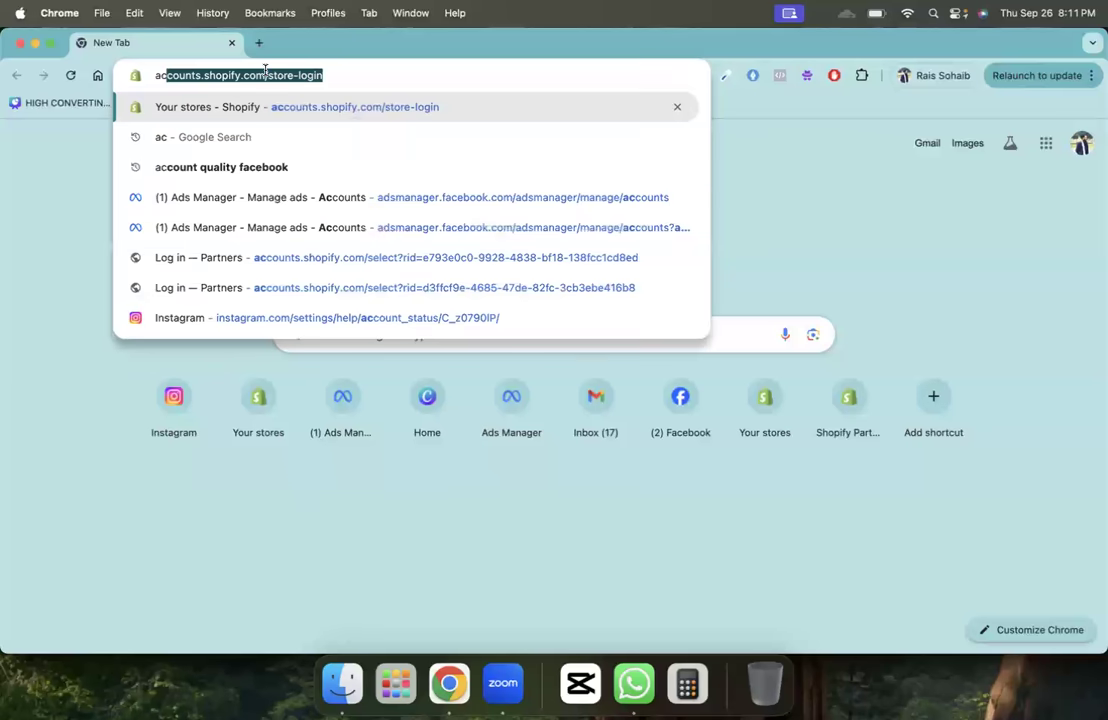
{"action": "key", "text": "Right"}
{"action": "key", "text": "Return"}
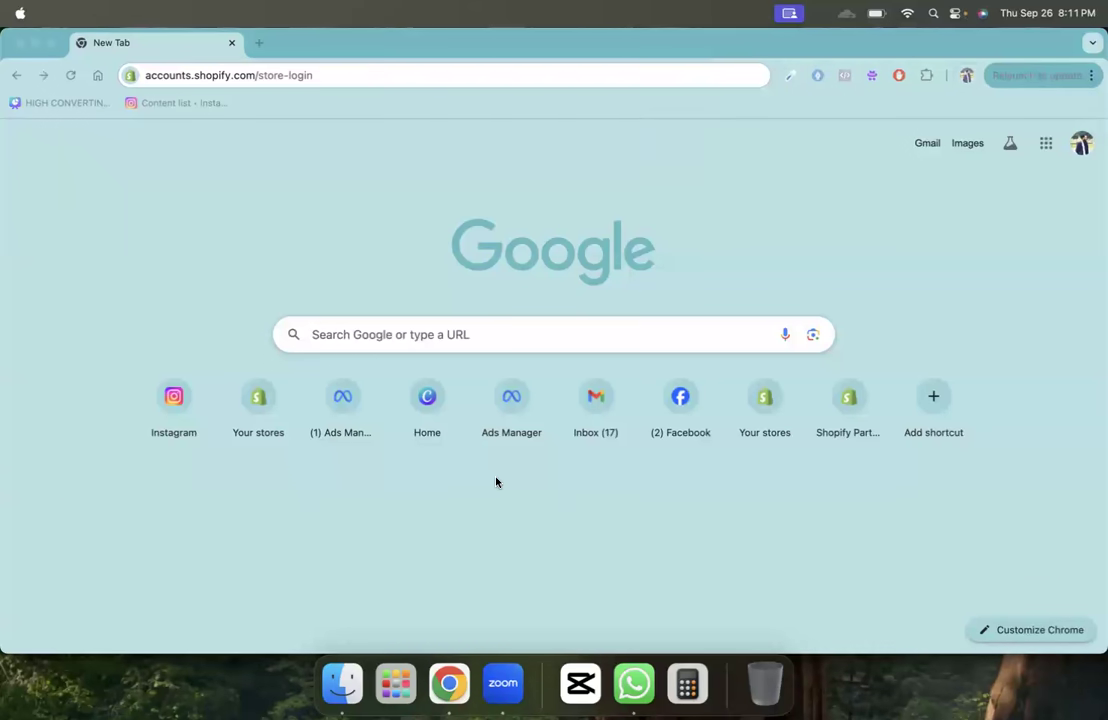
{"action": "left_click", "coordinate": [361, 92]}
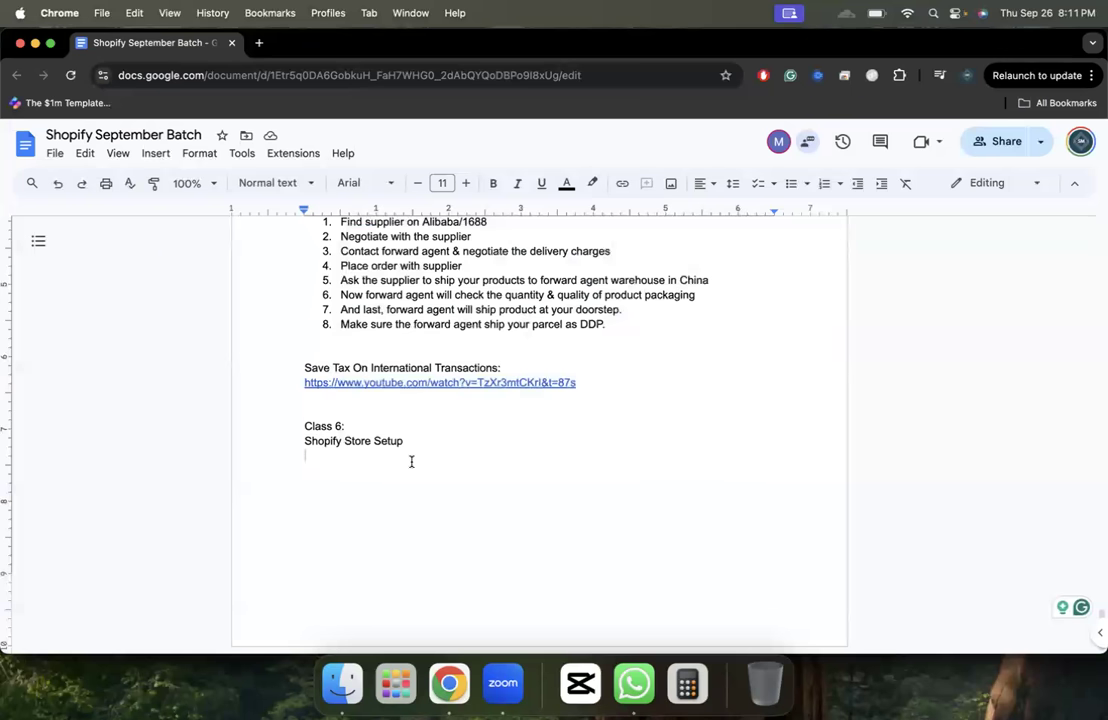
{"action": "key", "text": "super+z"}
{"action": "key", "text": "super+z"}
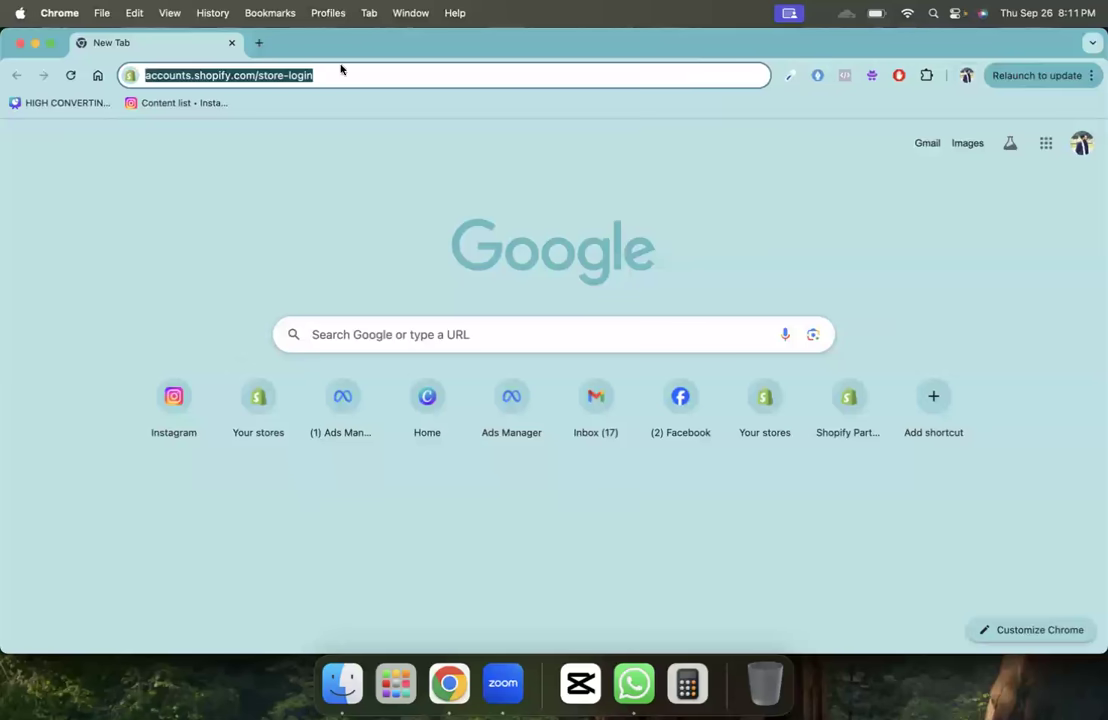
{"action": "left_click", "coordinate": [339, 70]}
{"action": "key", "text": "super+a"}
{"action": "key", "text": "super+c"}
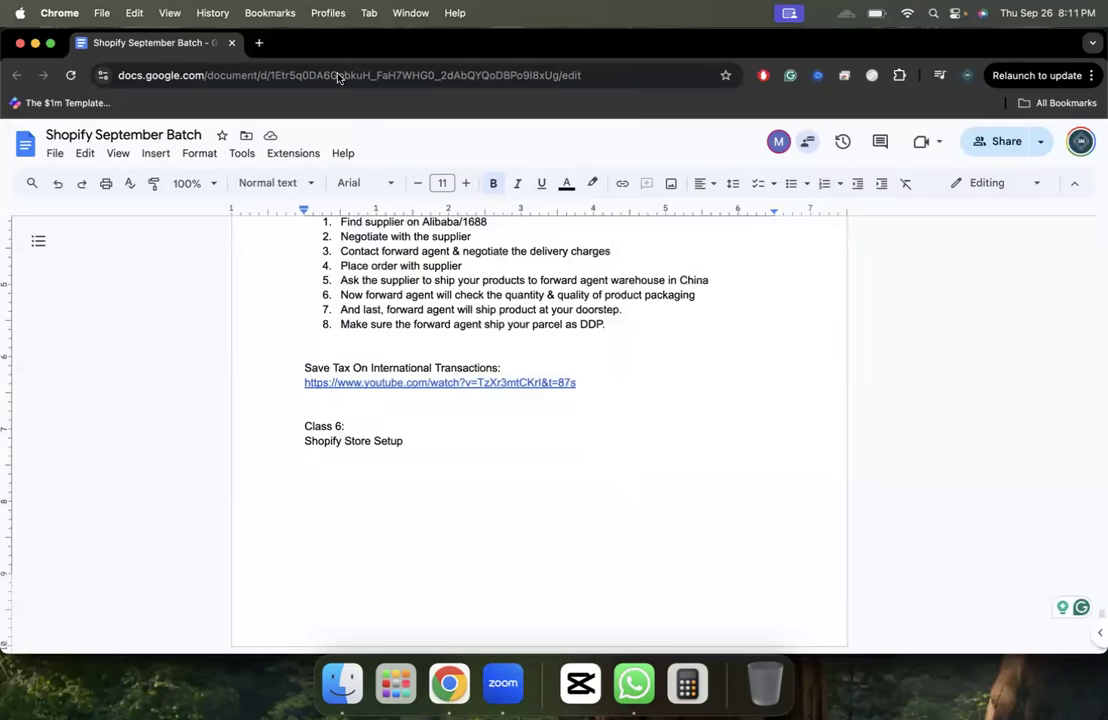
- Paste the store-login link once on the empty line in the notes
{"action": "right_click", "coordinate": [368, 471]}
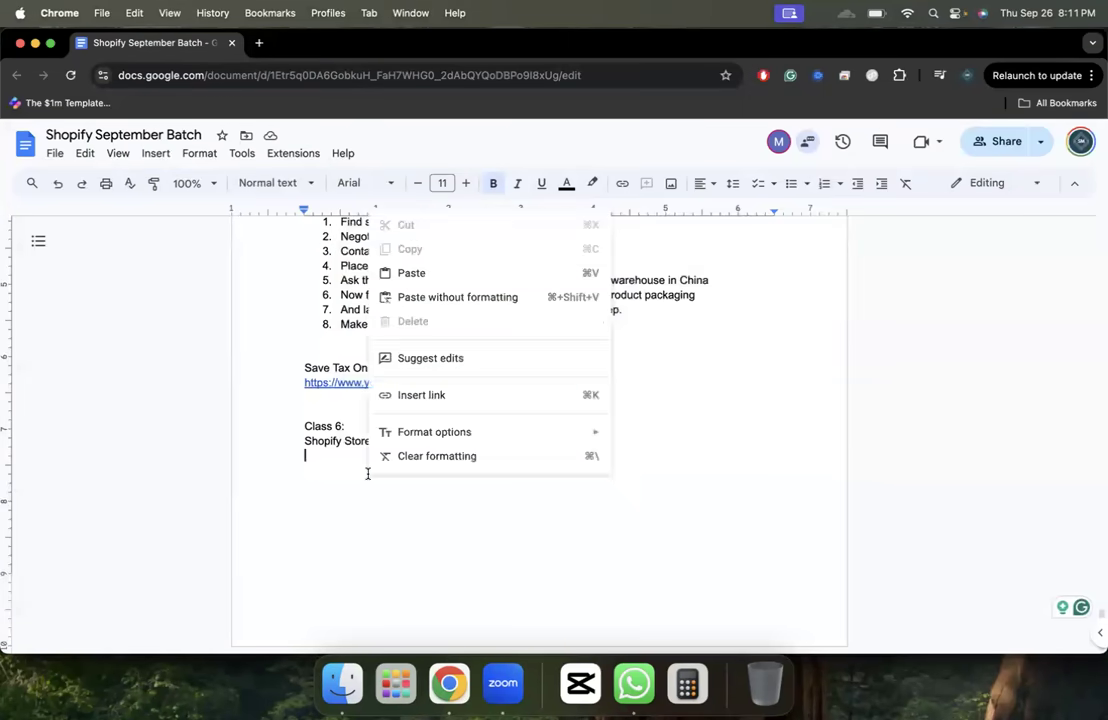
{"action": "left_click", "coordinate": [400, 274]}
{"action": "key", "text": "super+v"}
{"action": "key", "text": "super+z"}
{"action": "key", "text": "super+v"}
{"action": "key", "text": "Return"}
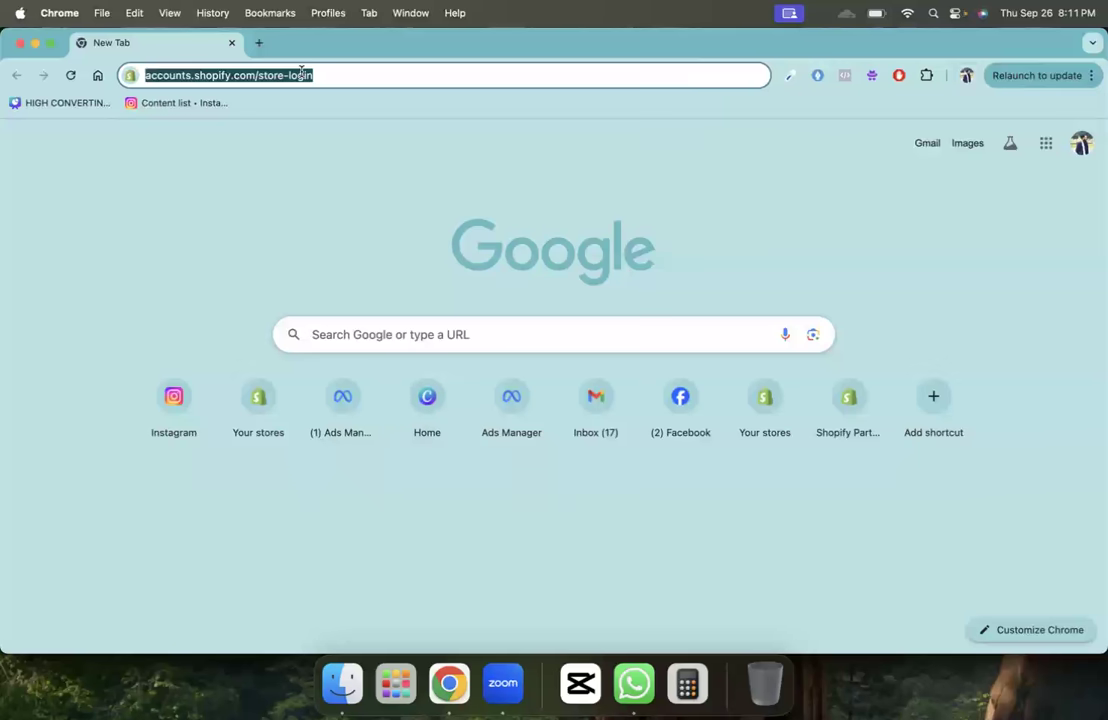
{"action": "key", "text": "Return"}
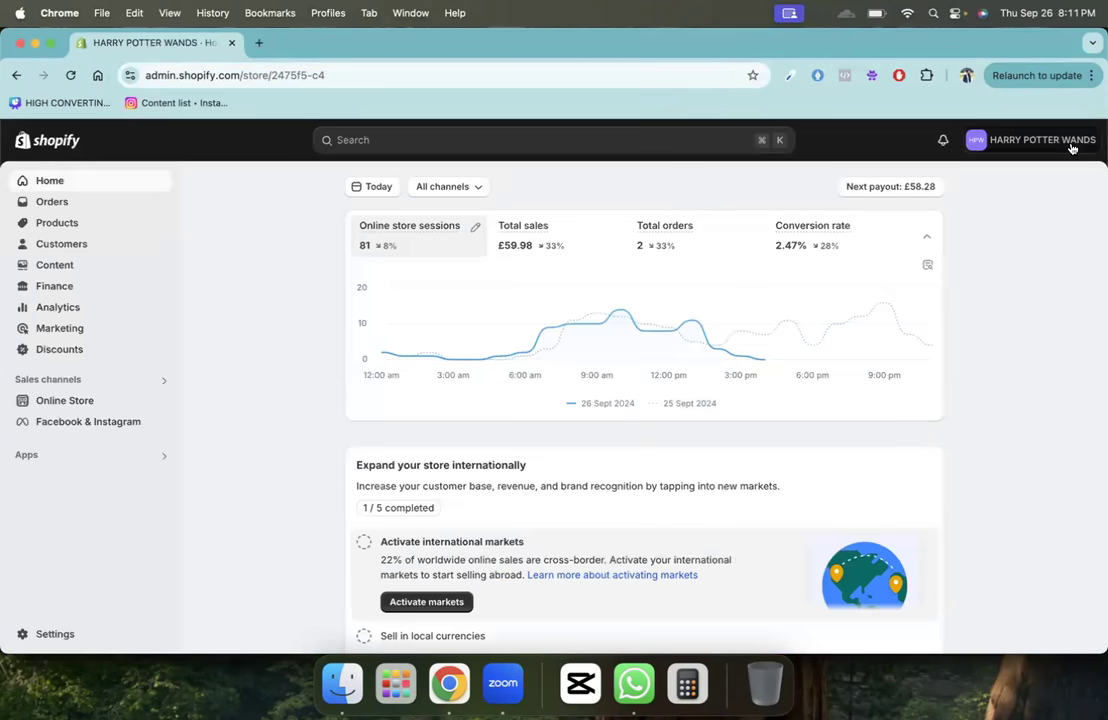
- Go to All stores from the store menu, close the old dashboard tab, and choose Create store
{"action": "left_click", "coordinate": [1032, 140]}
{"action": "left_click", "coordinate": [930, 313]}
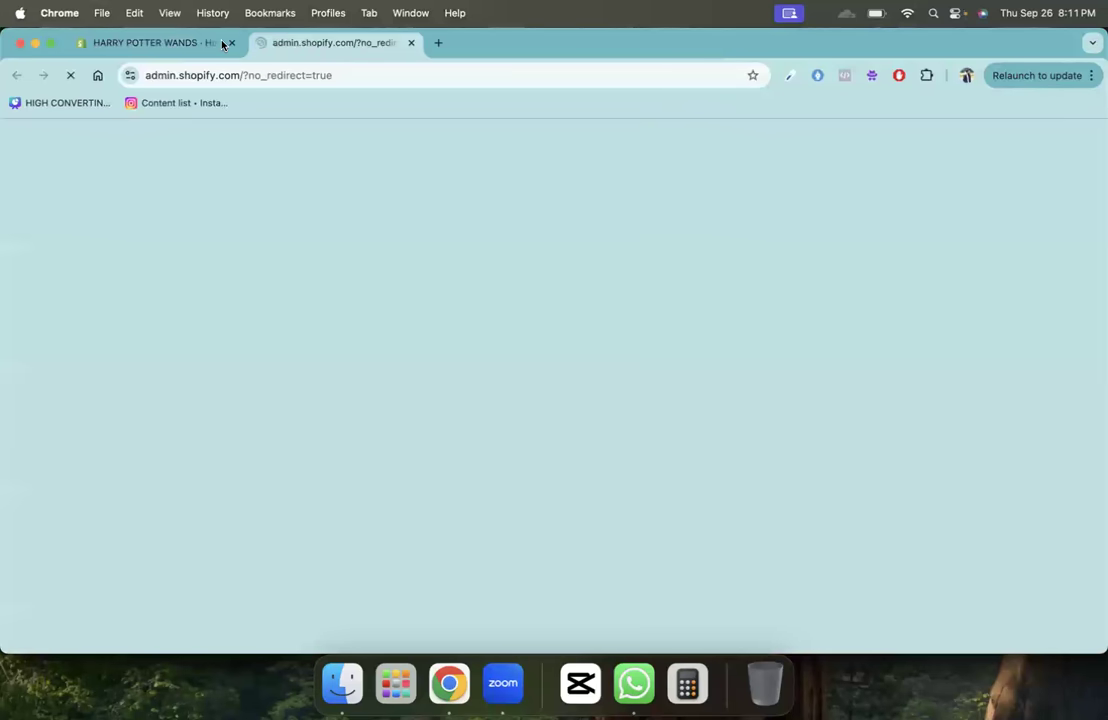
{"action": "left_click", "coordinate": [223, 42]}
{"action": "left_click", "coordinate": [232, 42]}
{"action": "scroll", "coordinate": [524, 448], "scroll_direction": "down", "scroll_amount": 5}
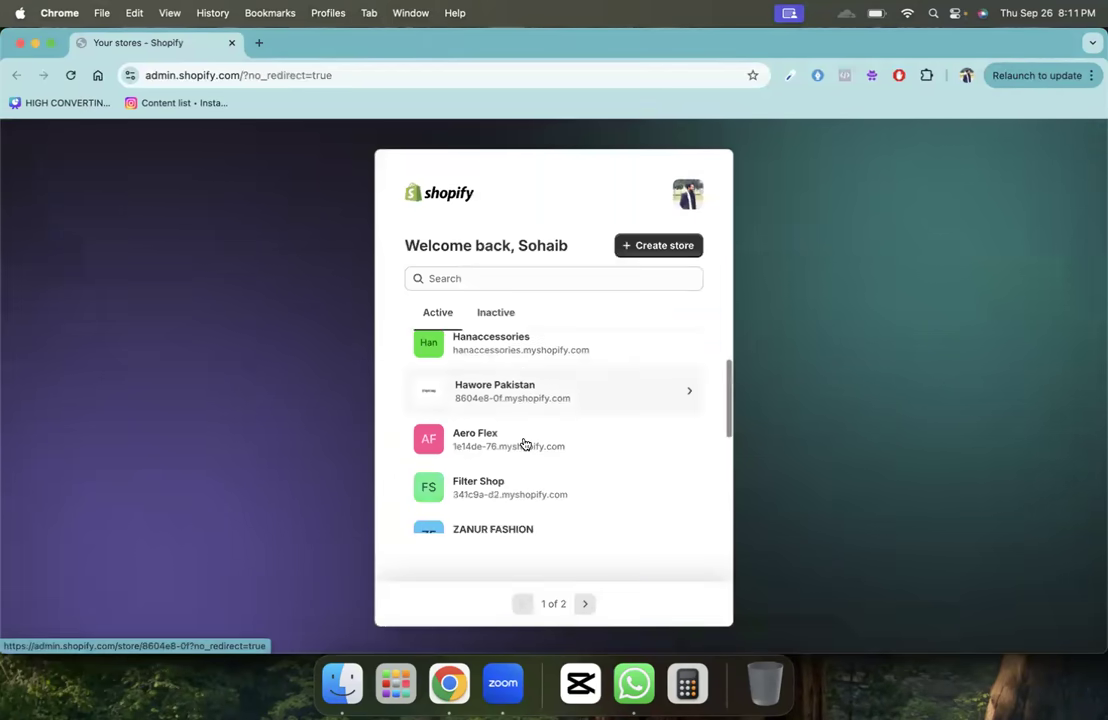
{"action": "scroll", "coordinate": [525, 444], "scroll_direction": "up", "scroll_amount": 5}
{"action": "scroll", "coordinate": [525, 444], "scroll_direction": "down", "scroll_amount": 5}
{"action": "scroll", "coordinate": [524, 447], "scroll_direction": "up", "scroll_amount": 5}
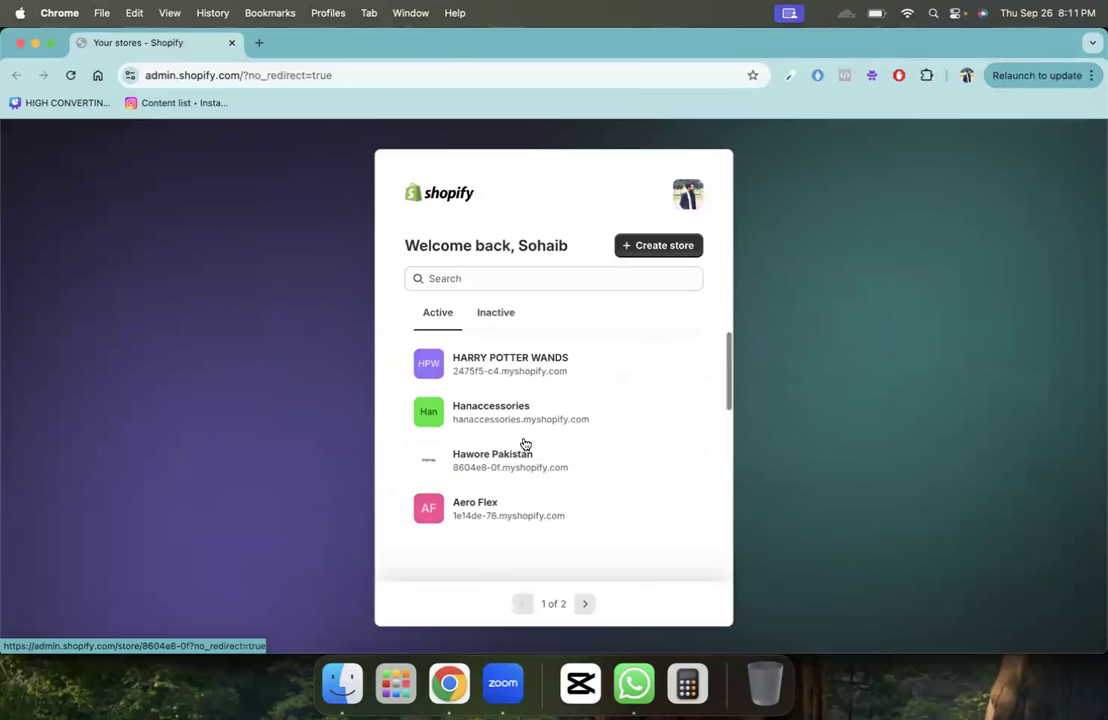
{"action": "left_click", "coordinate": [668, 246]}
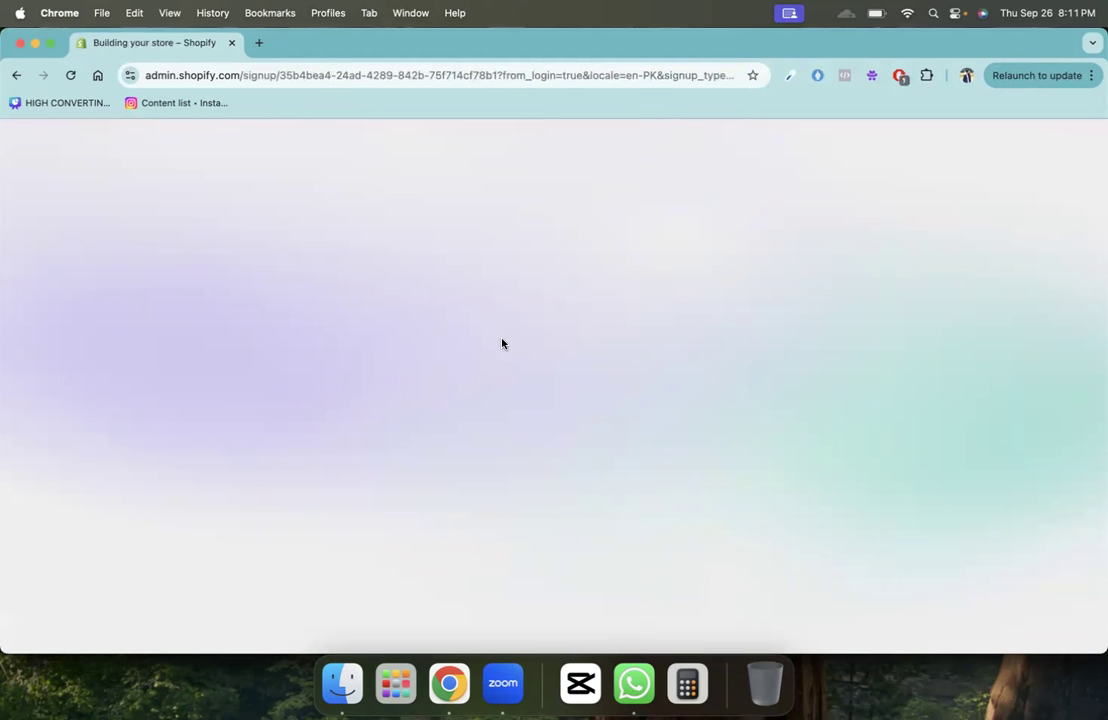
- Choose 'I don't want help setting up' to reach the new store home, then go to Settings
{"action": "left_click", "coordinate": [904, 14]}
{"action": "left_click", "coordinate": [604, 43]}
{"action": "left_click", "coordinate": [908, 14]}
{"action": "left_click", "coordinate": [652, 51]}
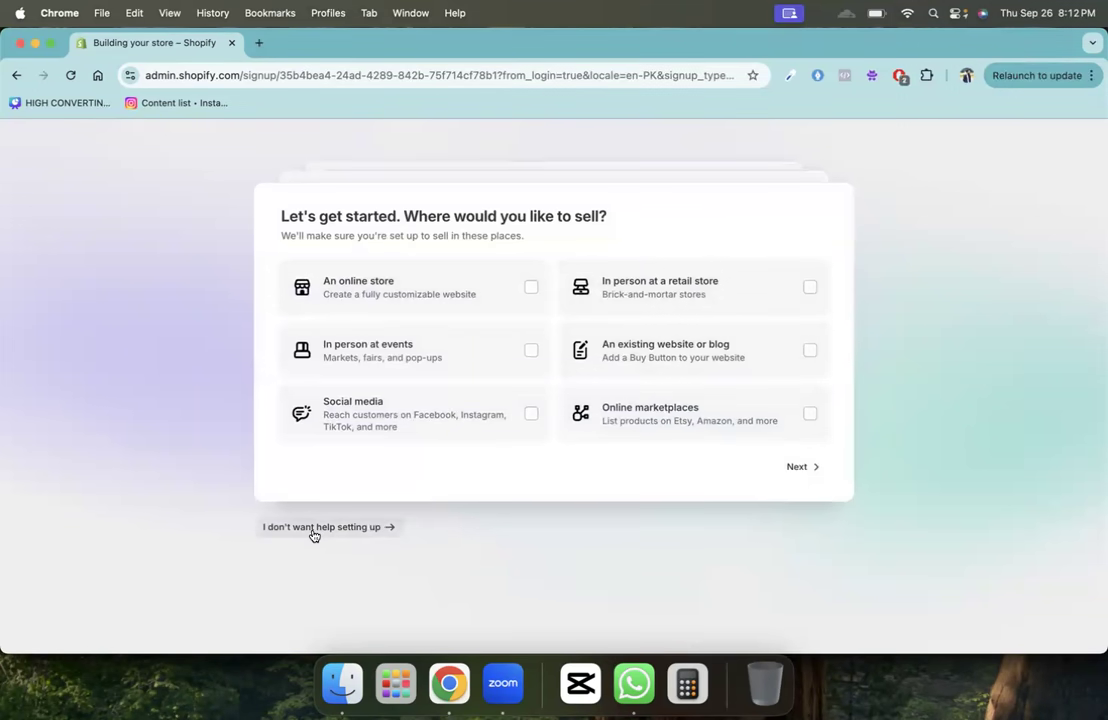
{"action": "left_click", "coordinate": [349, 528]}
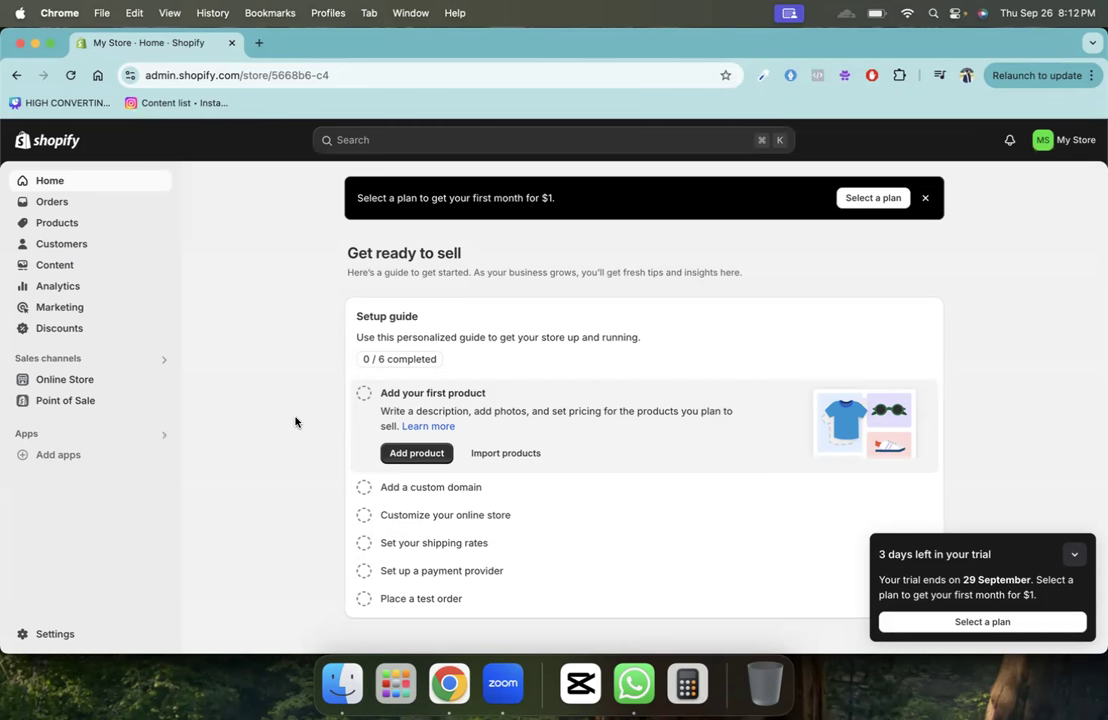
{"action": "left_click", "coordinate": [52, 636]}
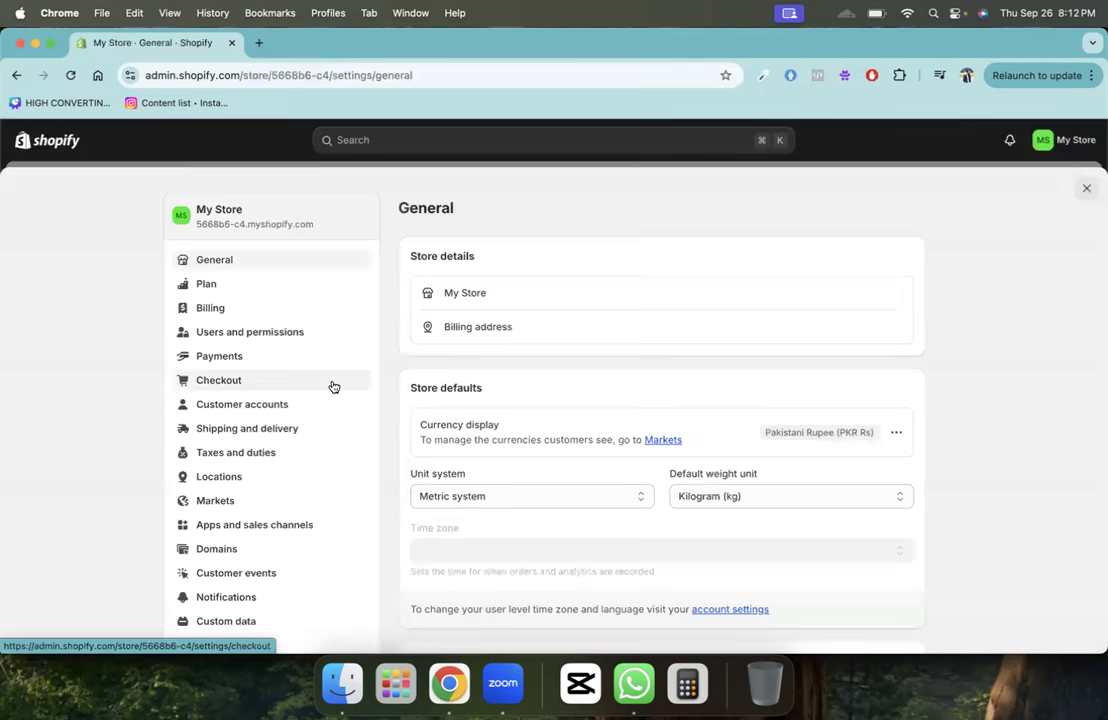
- Load the namelix.com business name generator in a new browser tab
{"action": "scroll", "coordinate": [334, 387], "scroll_direction": "down", "scroll_amount": 3}
{"action": "scroll", "coordinate": [334, 387], "scroll_direction": "up", "scroll_amount": 3}
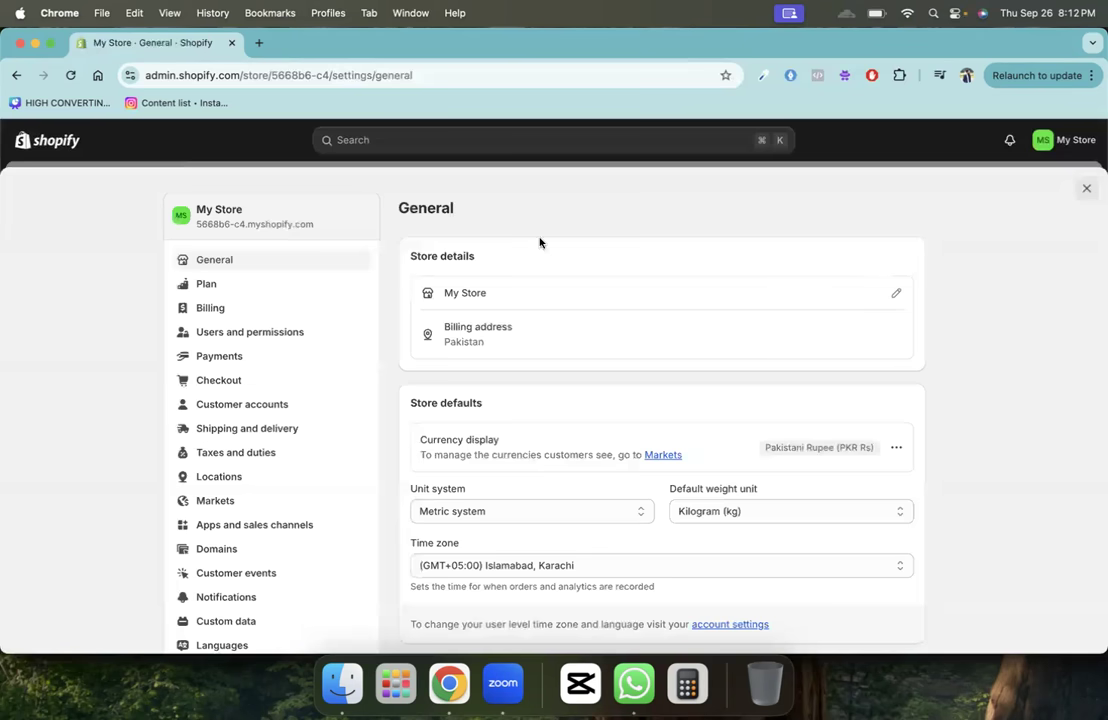
{"action": "left_click", "coordinate": [258, 44]}
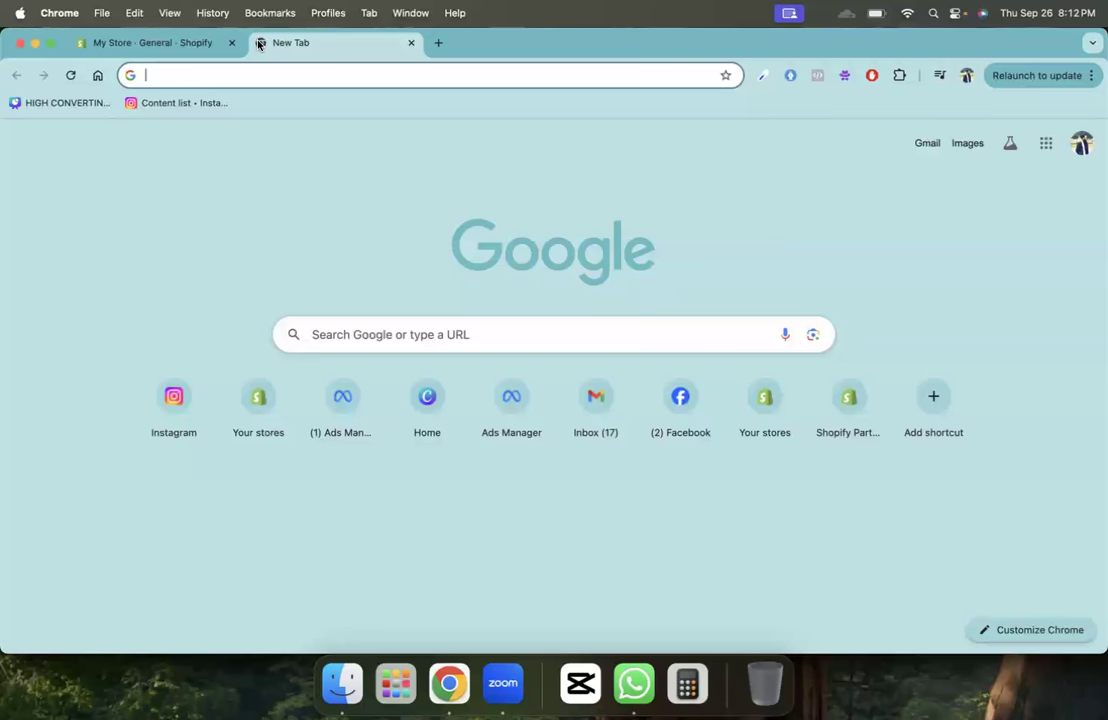
{"action": "type", "text": "generat"}
{"action": "key", "text": "Down"}
{"action": "key", "text": "Down"}
{"action": "key", "text": "Down"}
{"action": "key", "text": "Down"}
{"action": "key", "text": "Down"}
{"action": "key", "text": "Return"}
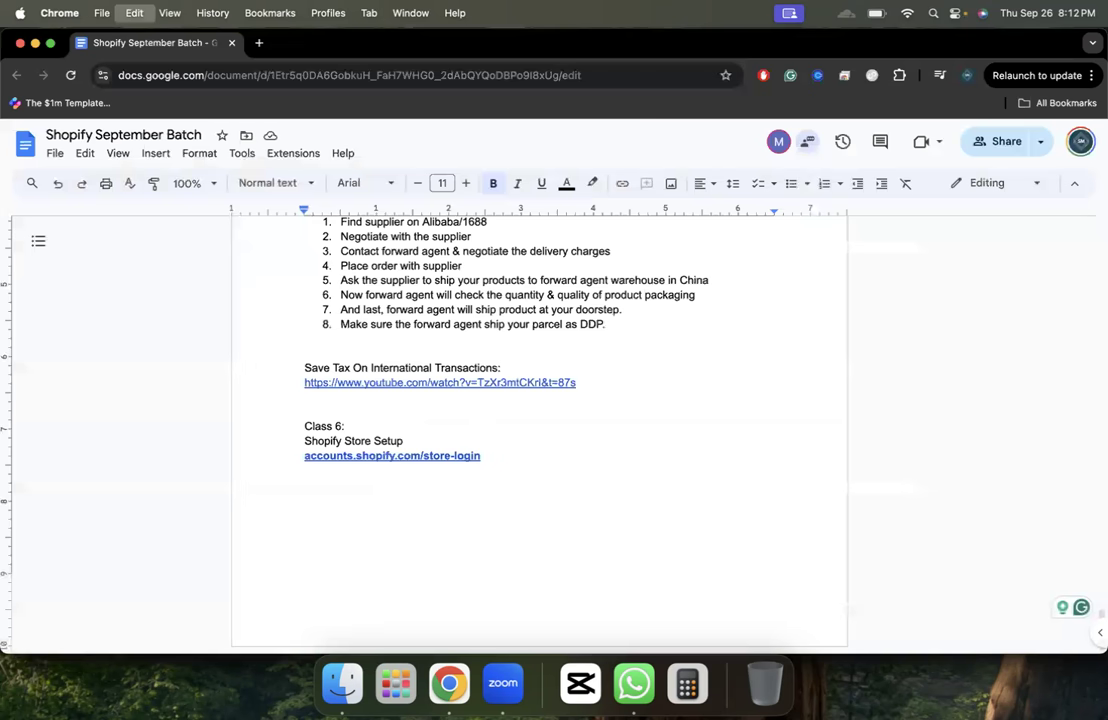
- Add a non-bold 'Business Name Generator:' line below the Shopify login link
{"action": "type", "text": "https://namelix.com/"}
{"action": "key", "text": "Return"}
{"action": "key", "text": "super+z"}
{"action": "key", "text": "super+z"}
{"action": "key", "text": "Return"}
{"action": "type", "text": "Business"}
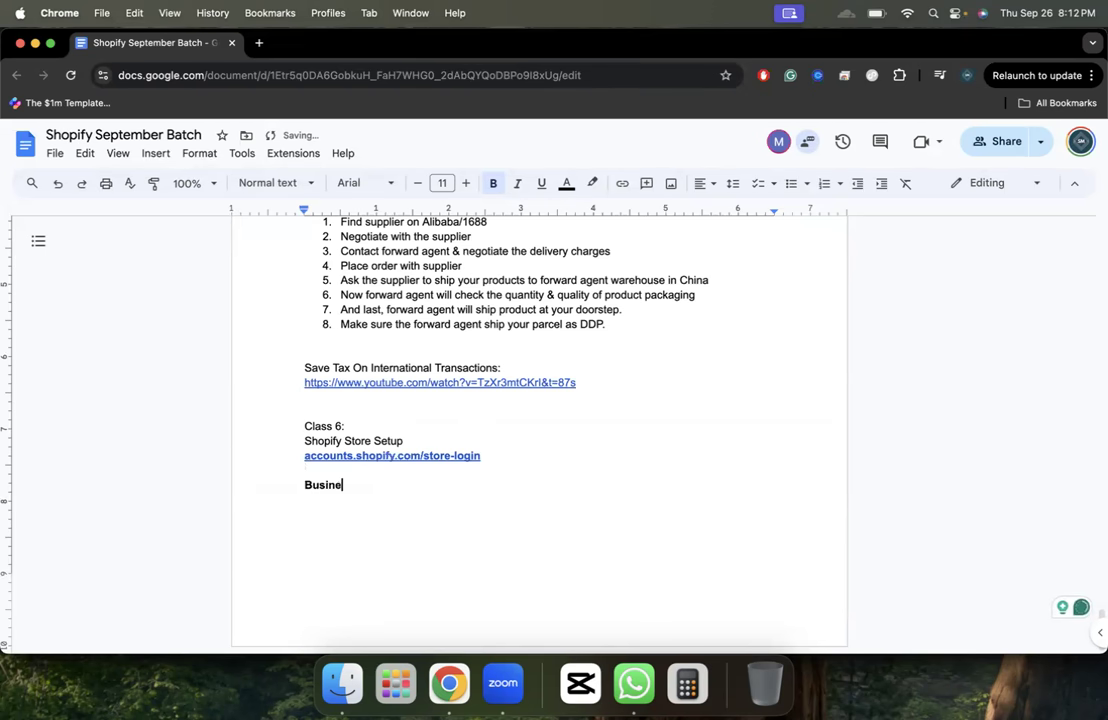
{"action": "key", "text": "BackSpace"}
{"action": "key", "text": "BackSpace"}
{"action": "key", "text": "BackSpace"}
{"action": "key", "text": "BackSpace"}
{"action": "key", "text": "BackSpace"}
{"action": "key", "text": "BackSpace"}
{"action": "key", "text": "BackSpace"}
{"action": "key", "text": "BackSpace"}
{"action": "key", "text": "super+b"}
{"action": "type", "text": "N"}
{"action": "key", "text": "BackSpace"}
{"action": "type", "text": "Busine"}
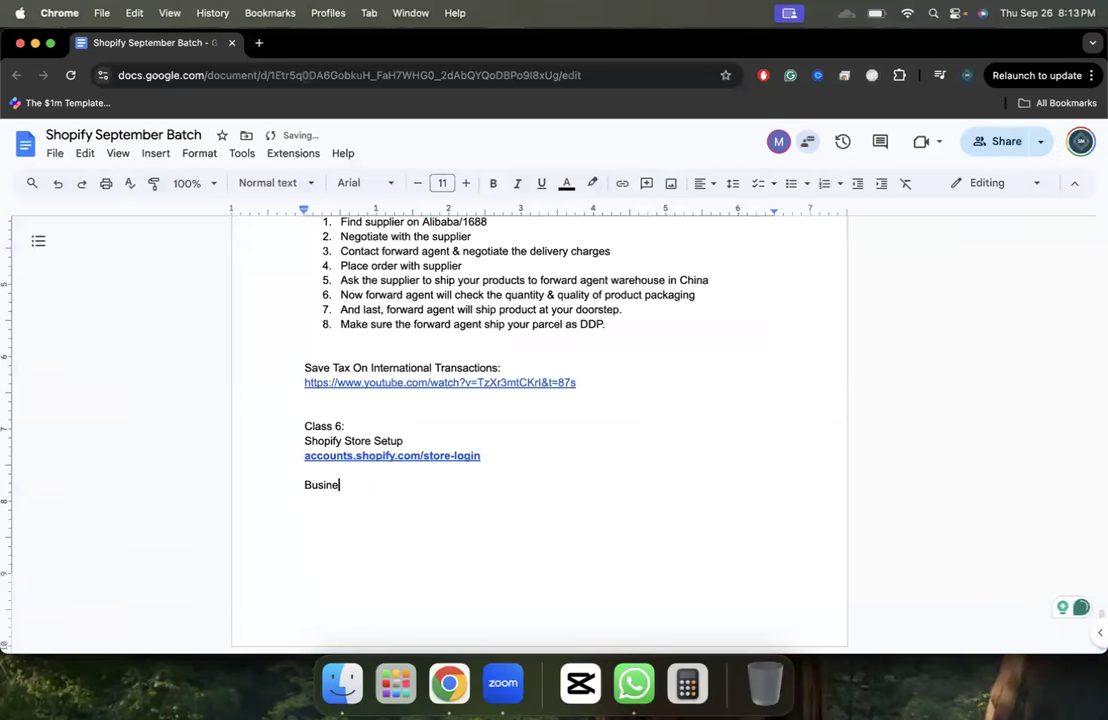
{"action": "type", "text": "ss Name Generator:"}
{"action": "key", "text": "Return"}
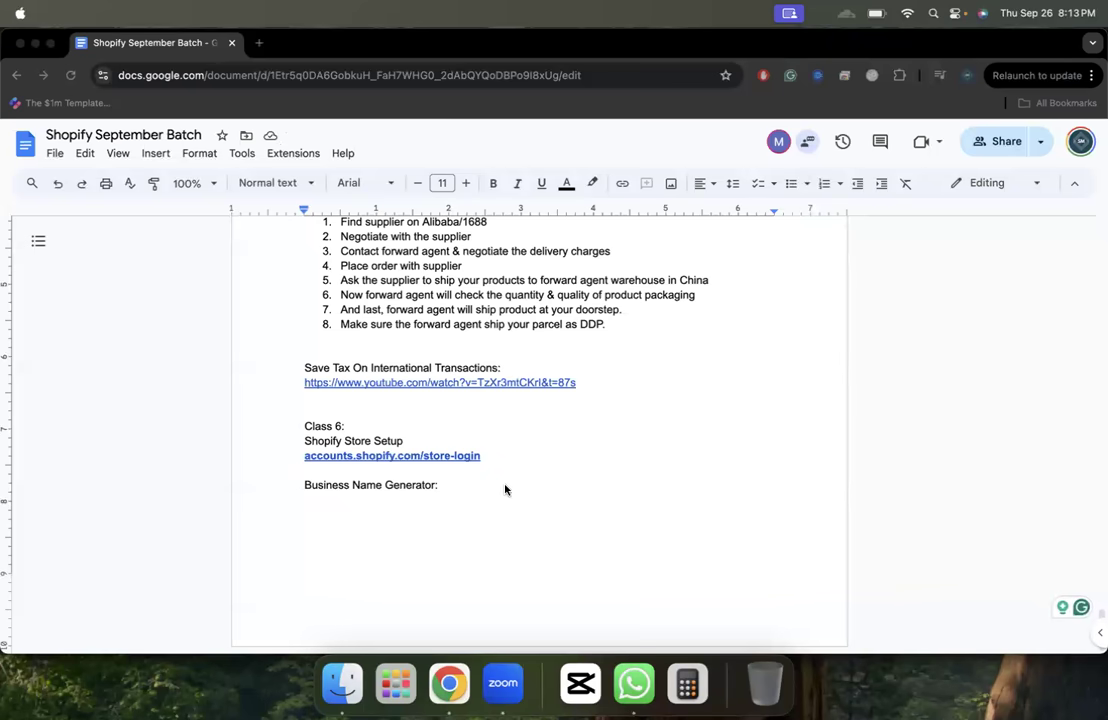
{"action": "left_click", "coordinate": [479, 493]}
{"action": "key", "text": "BackSpace"}
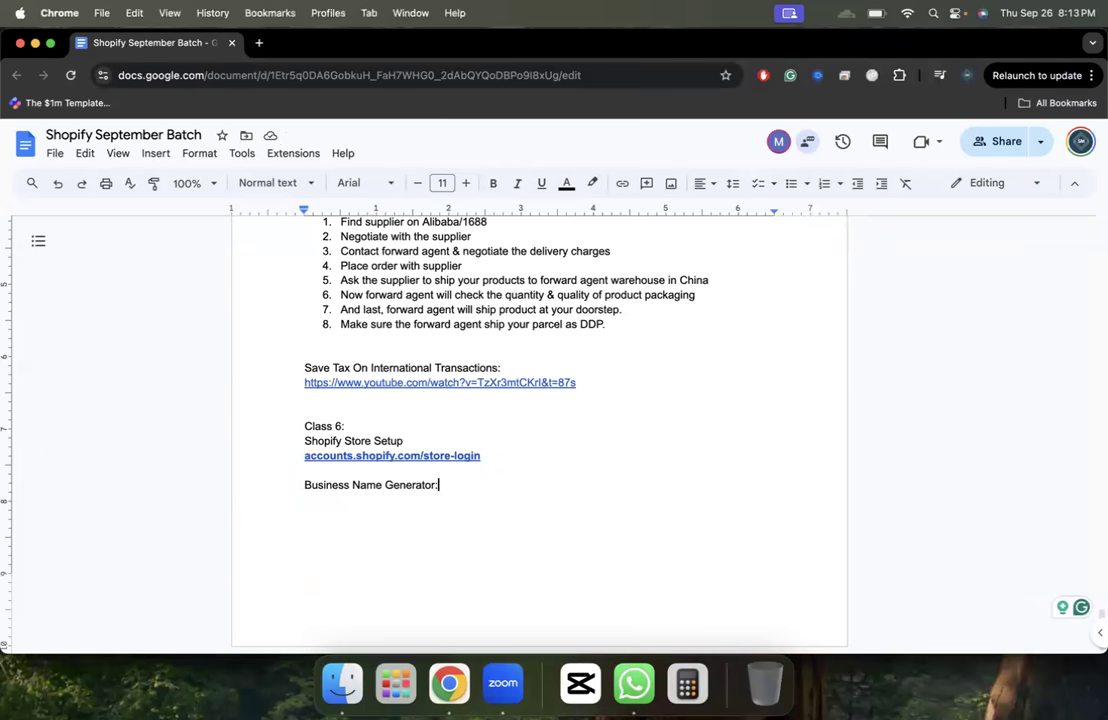
{"action": "type", "text": "https://namelix.com/"}
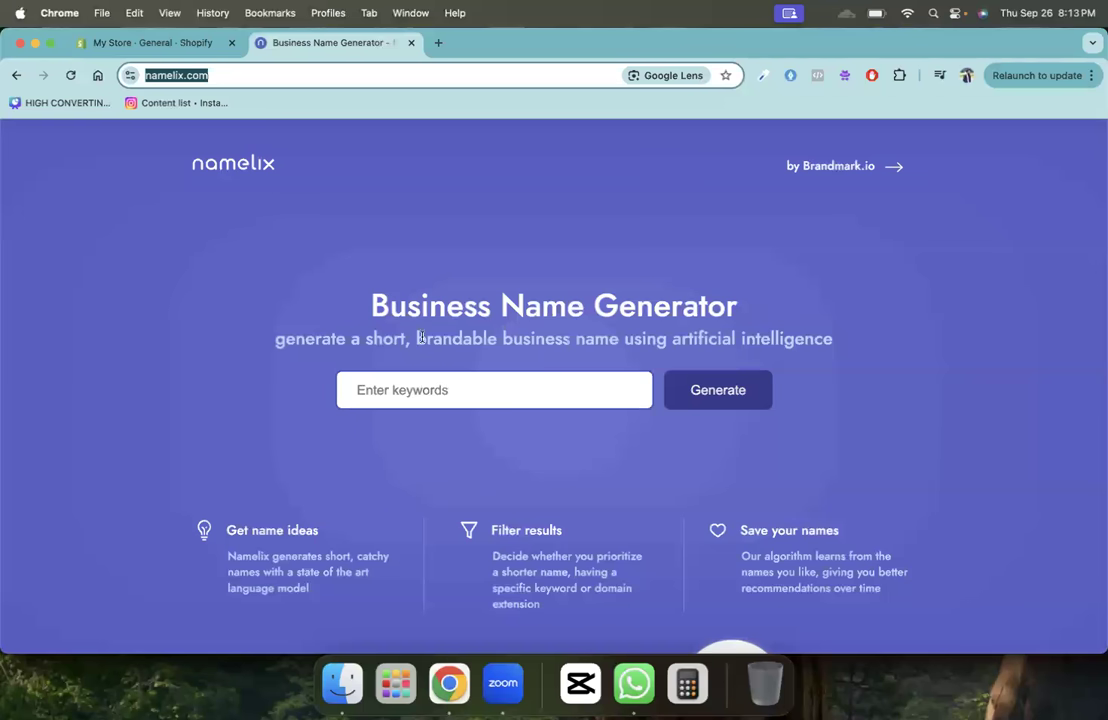
- Enter casual jewelry in Pakistan keywords, pick the Brandable names style, and advance to brand info
{"action": "left_click", "coordinate": [428, 390]}
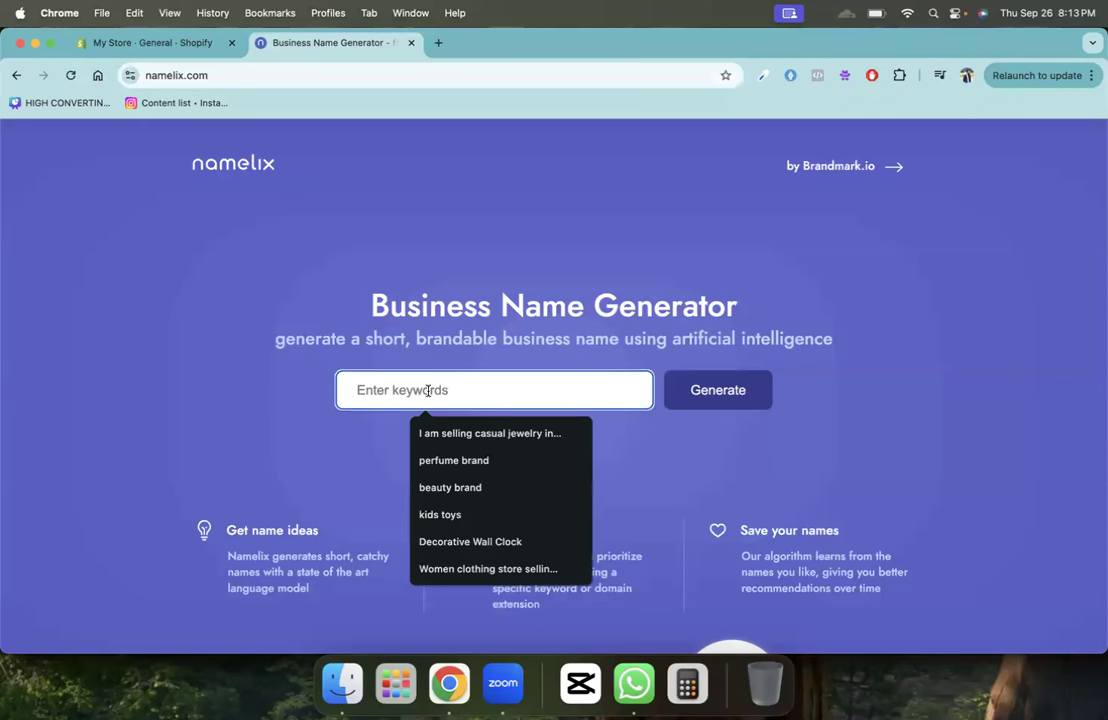
{"action": "left_click", "coordinate": [466, 433]}
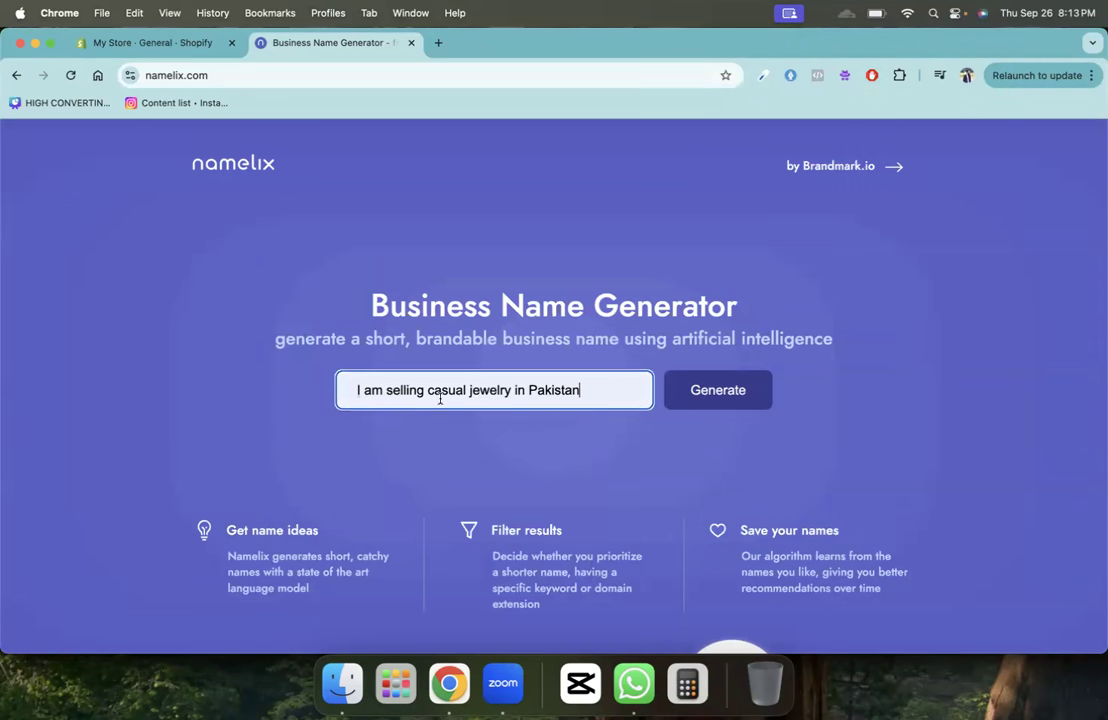
{"action": "left_click", "coordinate": [707, 390]}
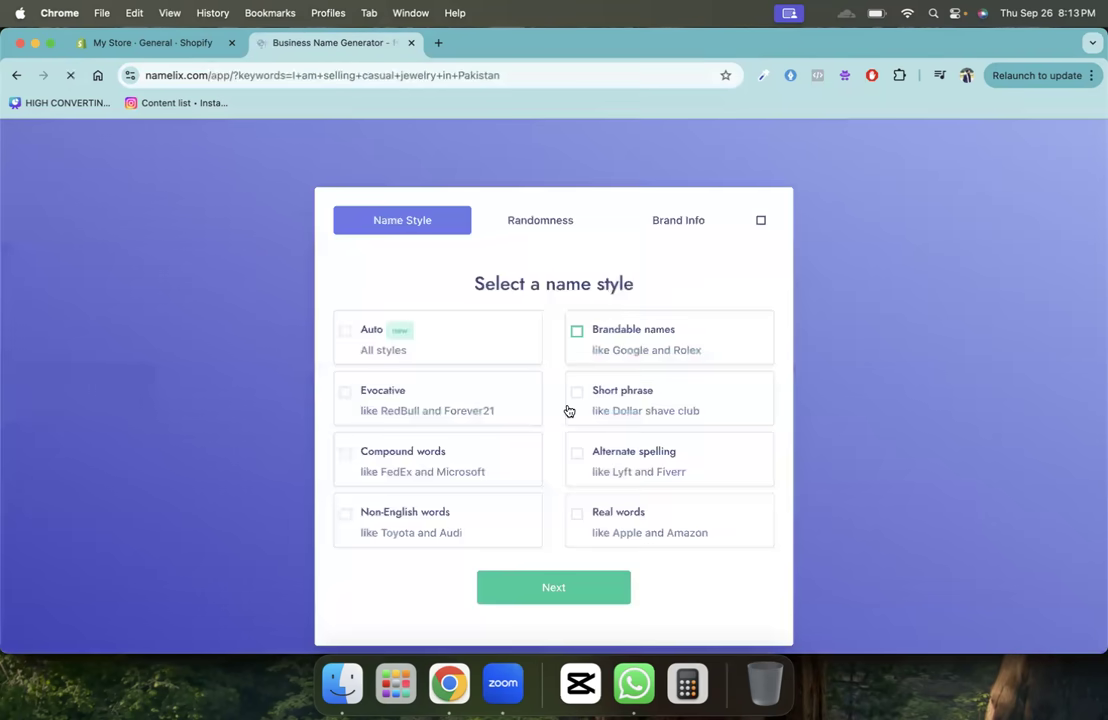
{"action": "left_click", "coordinate": [577, 333]}
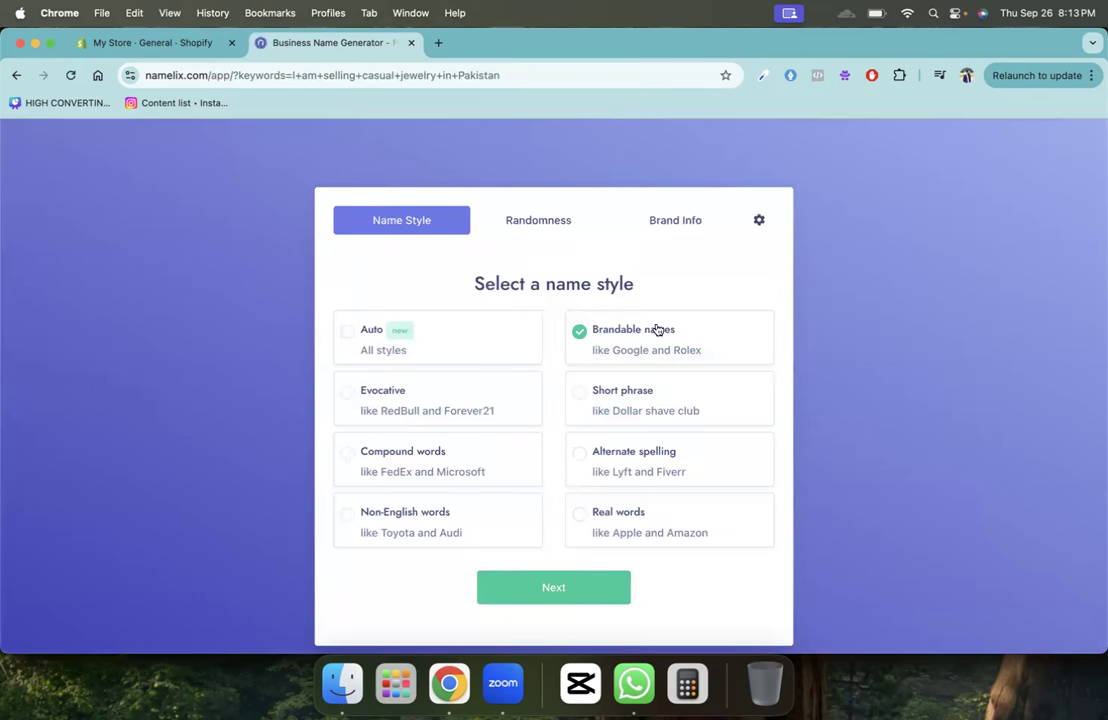
{"action": "left_click", "coordinate": [580, 587]}
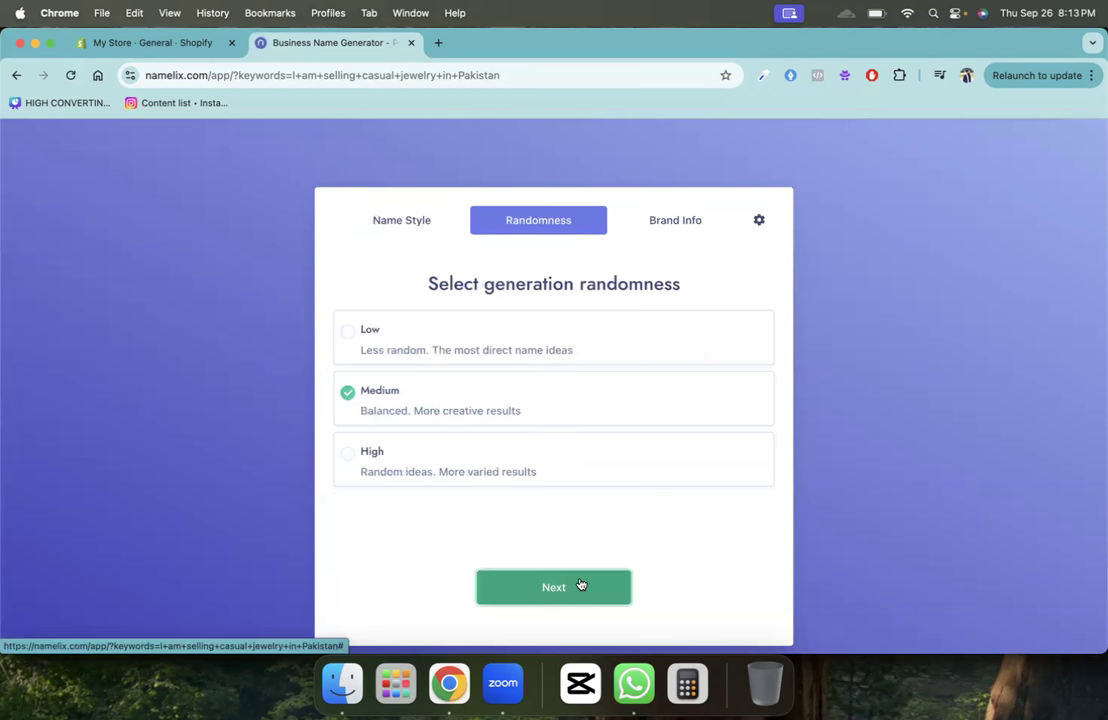
{"action": "left_click", "coordinate": [600, 594]}
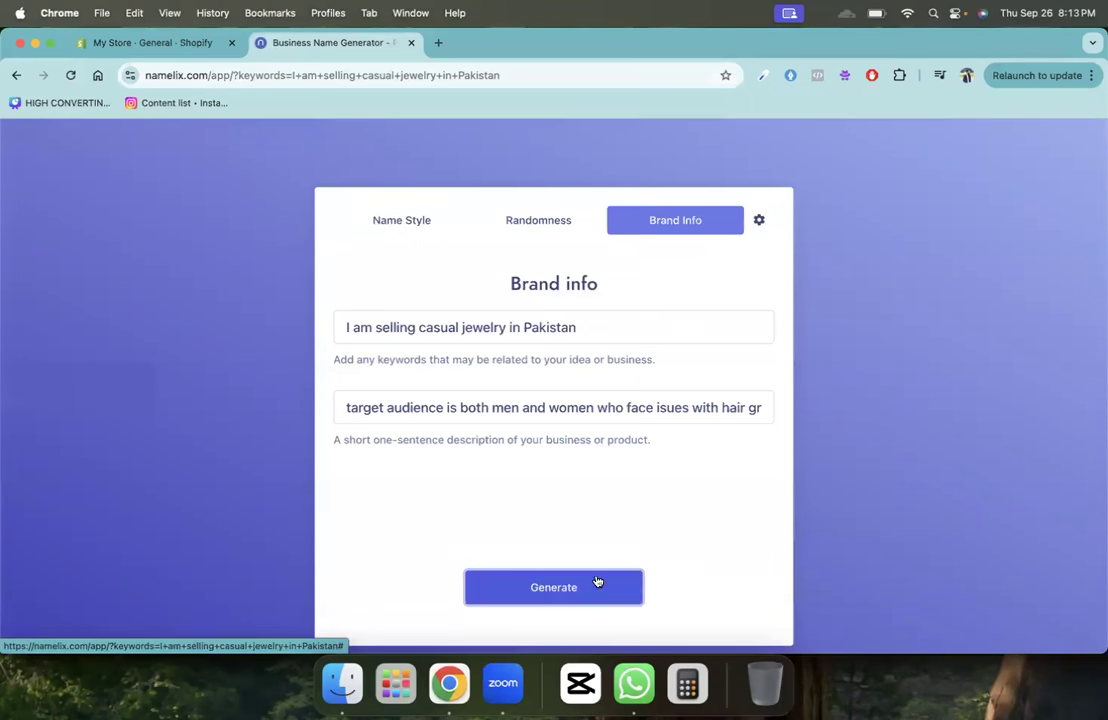
- Replace the description with 'My target audinece are young women who go to univeristy or offices.' and generate names
{"action": "triple_click", "coordinate": [421, 407]}
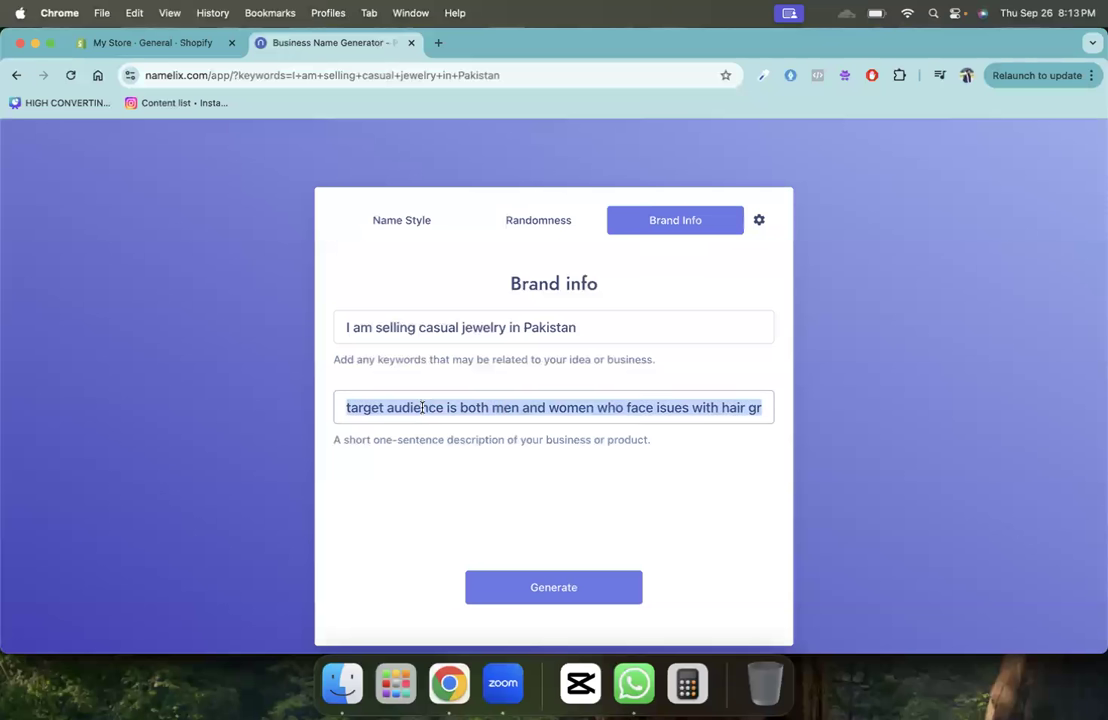
{"action": "double_click", "coordinate": [503, 408]}
{"action": "key", "text": "super+a"}
{"action": "type", "text": "<M"}
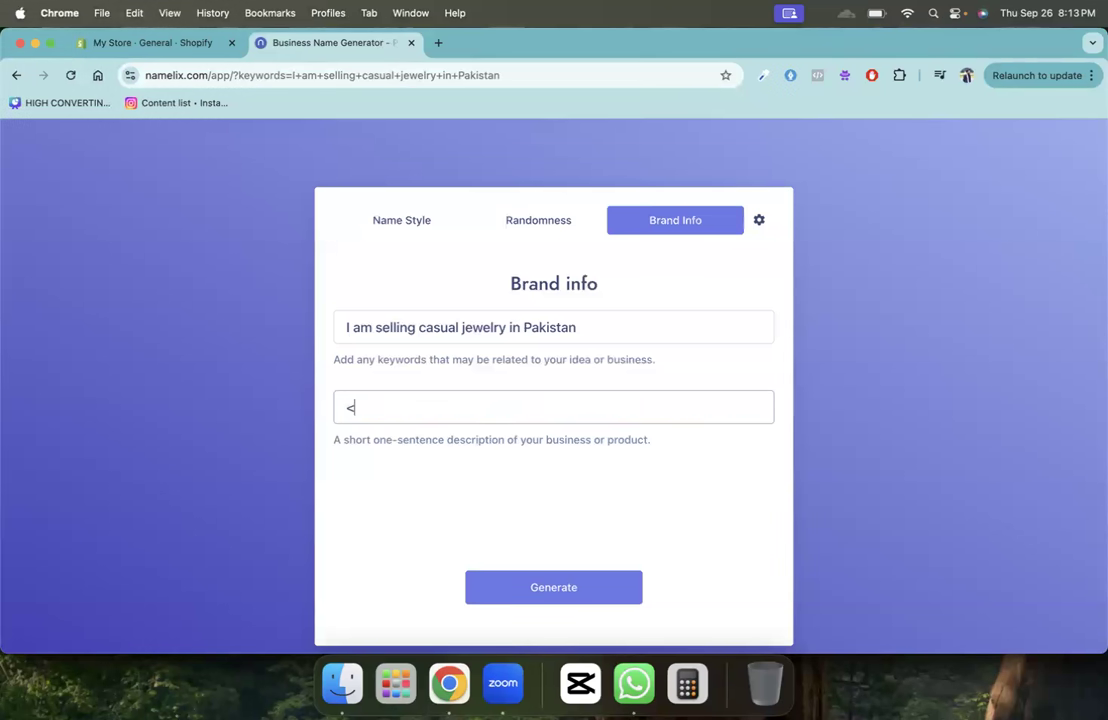
{"action": "key", "text": "BackSpace"}
{"action": "key", "text": "BackSpace"}
{"action": "type", "text": "My target a"}
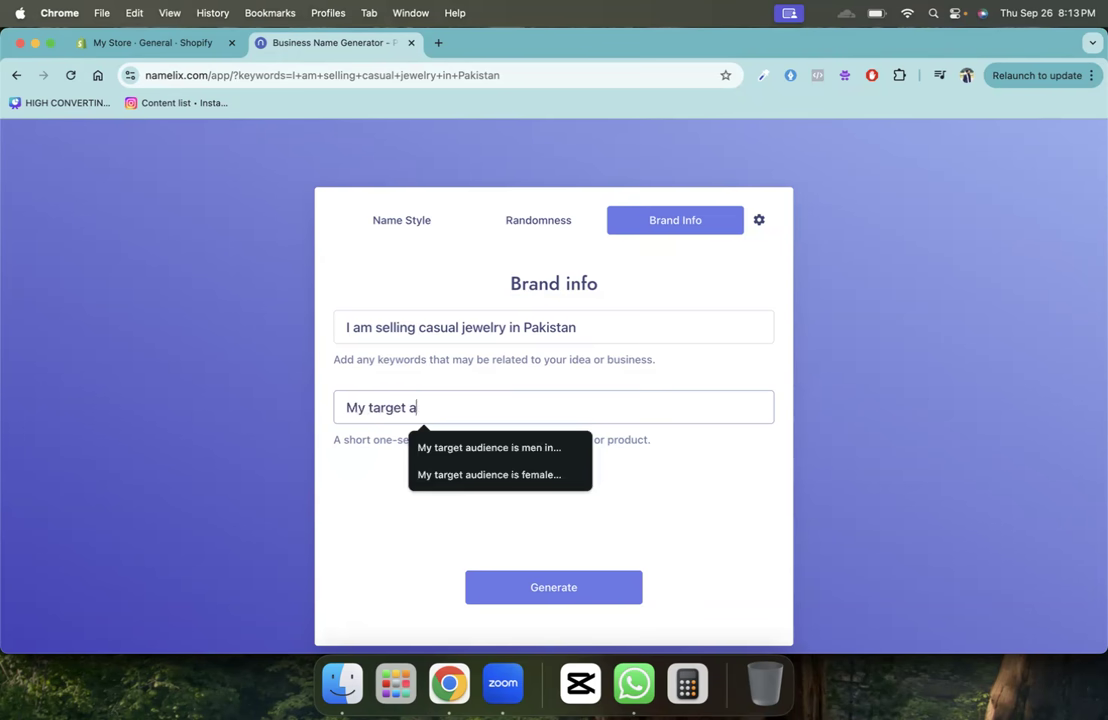
{"action": "type", "text": "udinece are young women who go to univeristy or offices."}
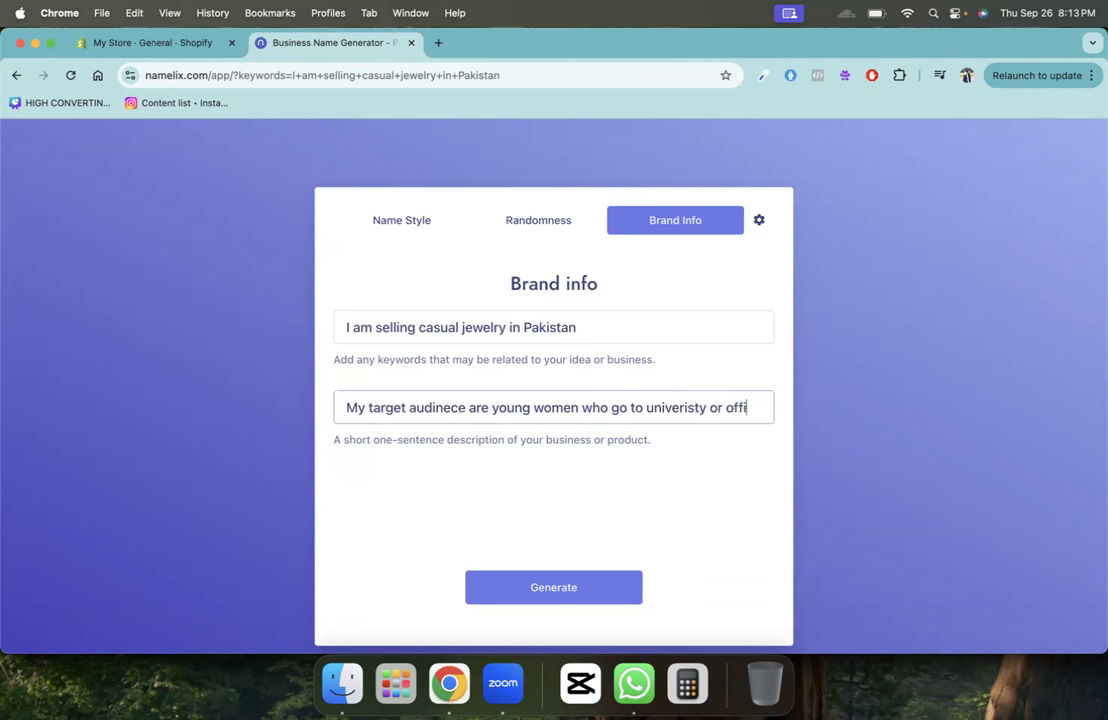
{"action": "left_click", "coordinate": [598, 588]}
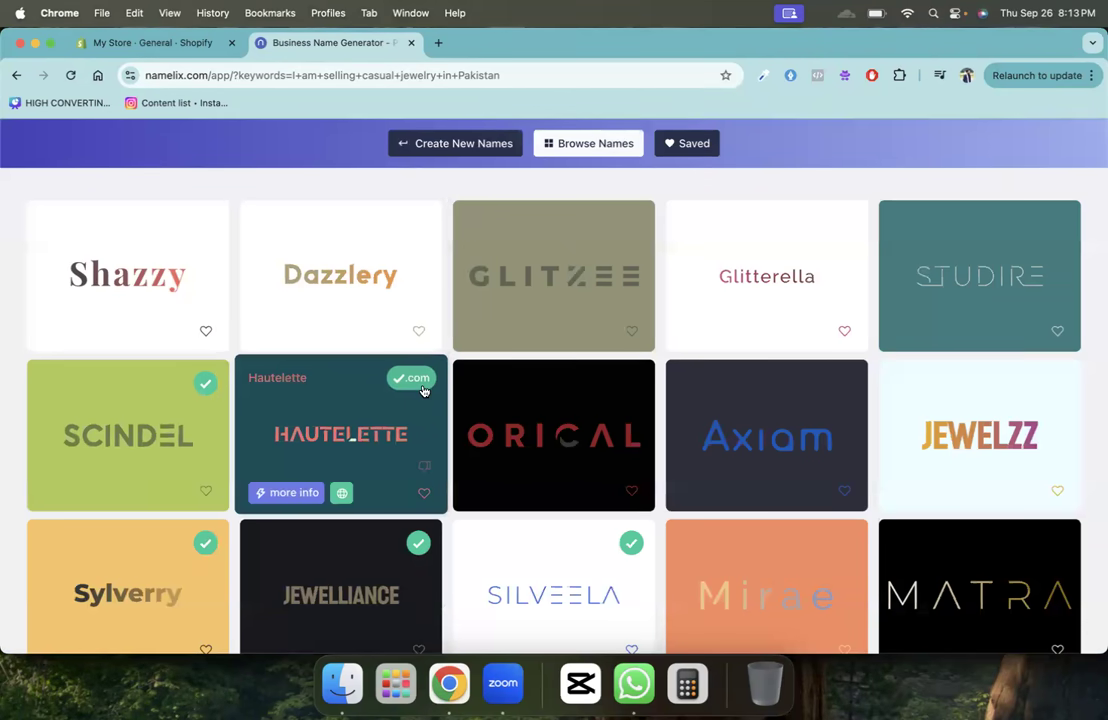
{"action": "mouse_move", "coordinate": [424, 391]}
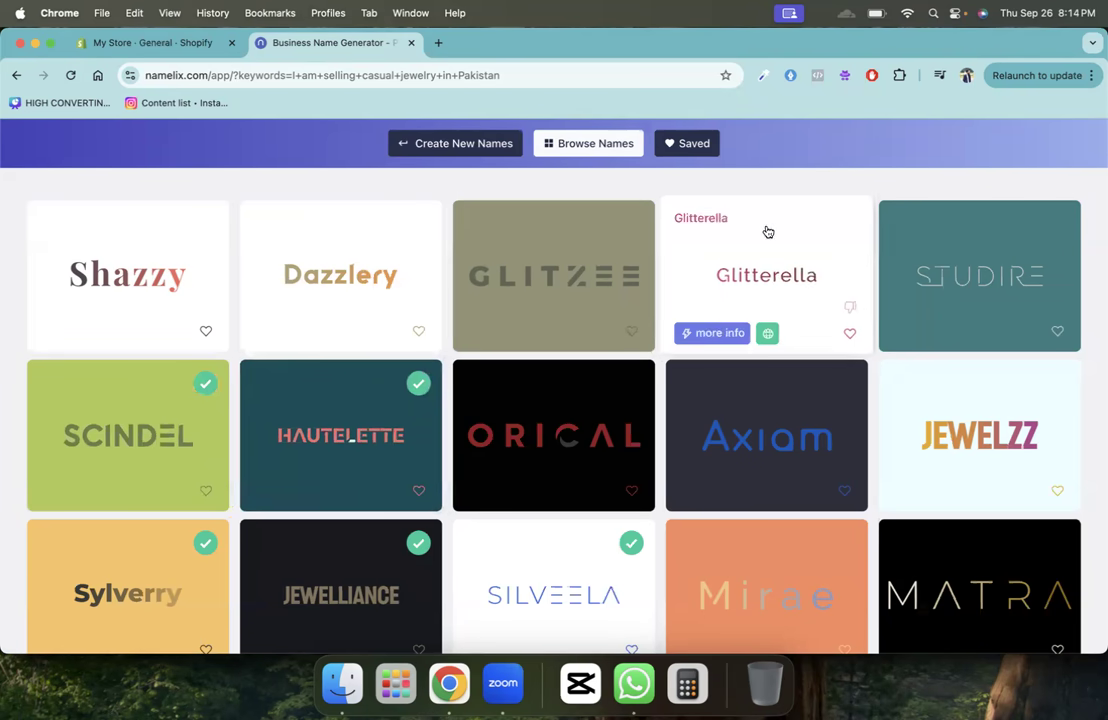
{"action": "scroll", "coordinate": [767, 182], "scroll_direction": "down", "scroll_amount": 2}
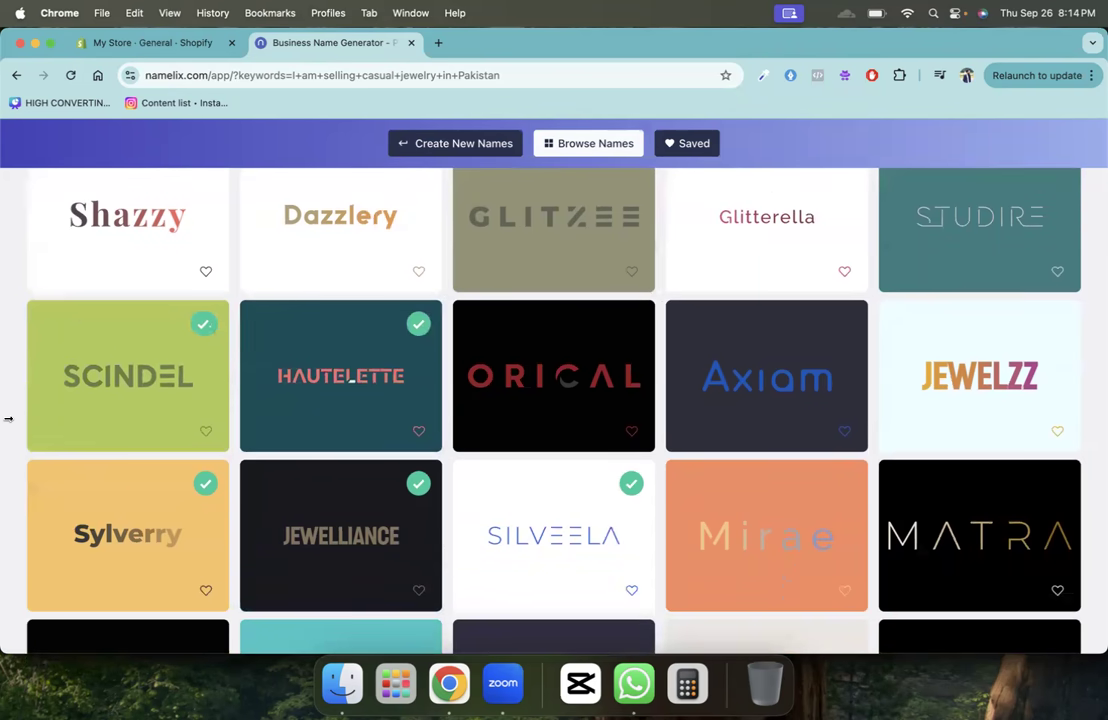
{"action": "scroll", "coordinate": [7, 420], "scroll_direction": "down", "scroll_amount": 2}
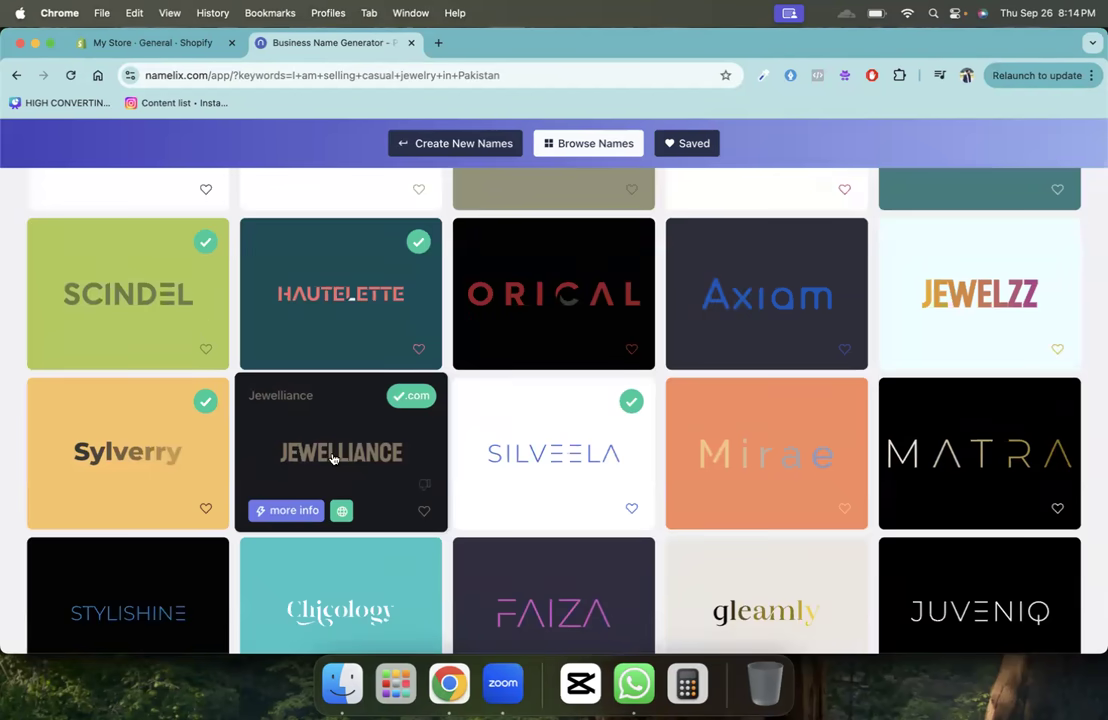
{"action": "scroll", "coordinate": [430, 440], "scroll_direction": "down", "scroll_amount": 2}
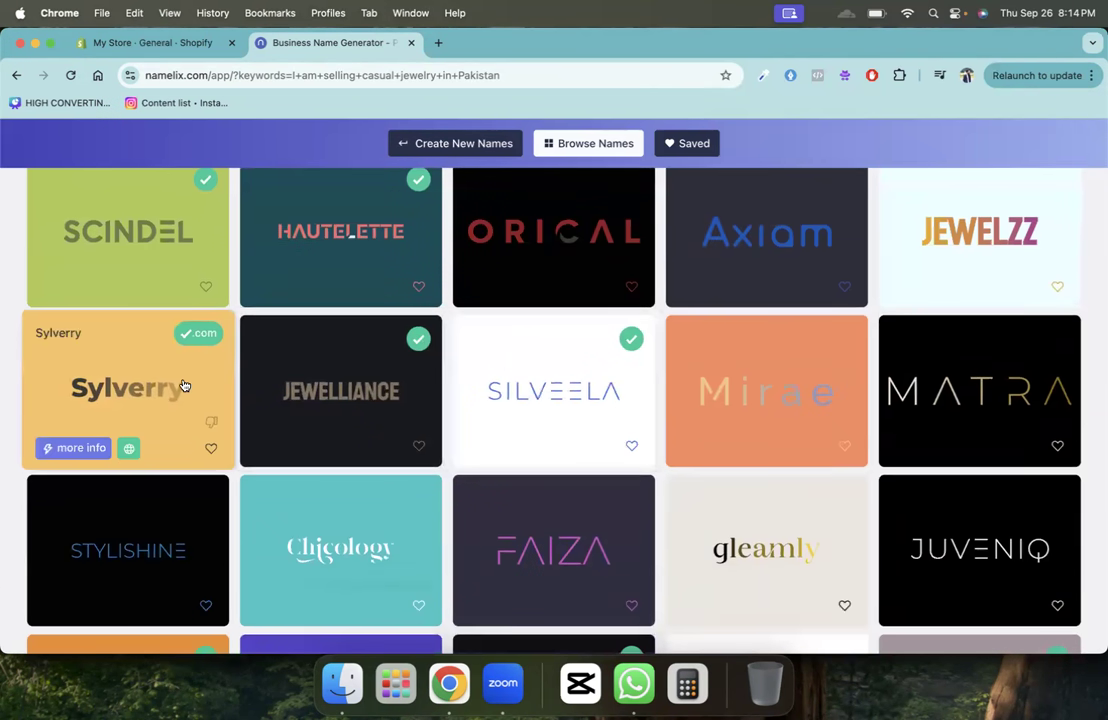
{"action": "scroll", "coordinate": [184, 385], "scroll_direction": "down", "scroll_amount": 4}
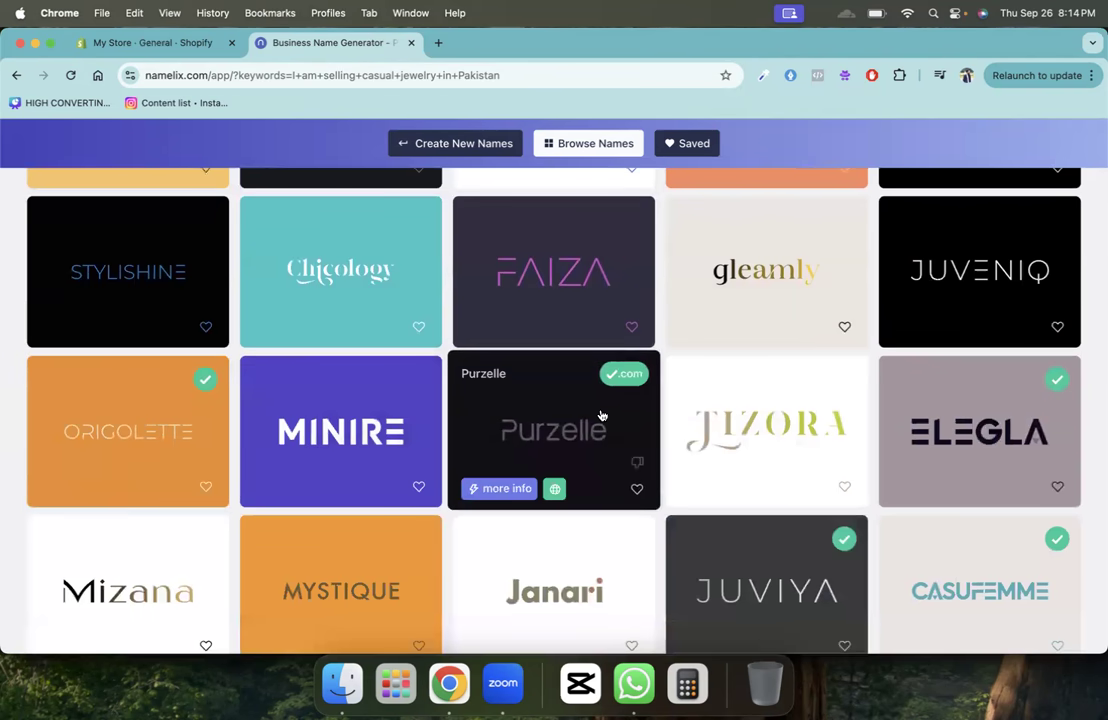
{"action": "scroll", "coordinate": [600, 410], "scroll_direction": "down", "scroll_amount": 3}
{"action": "scroll", "coordinate": [999, 360], "scroll_direction": "up", "scroll_amount": 2}
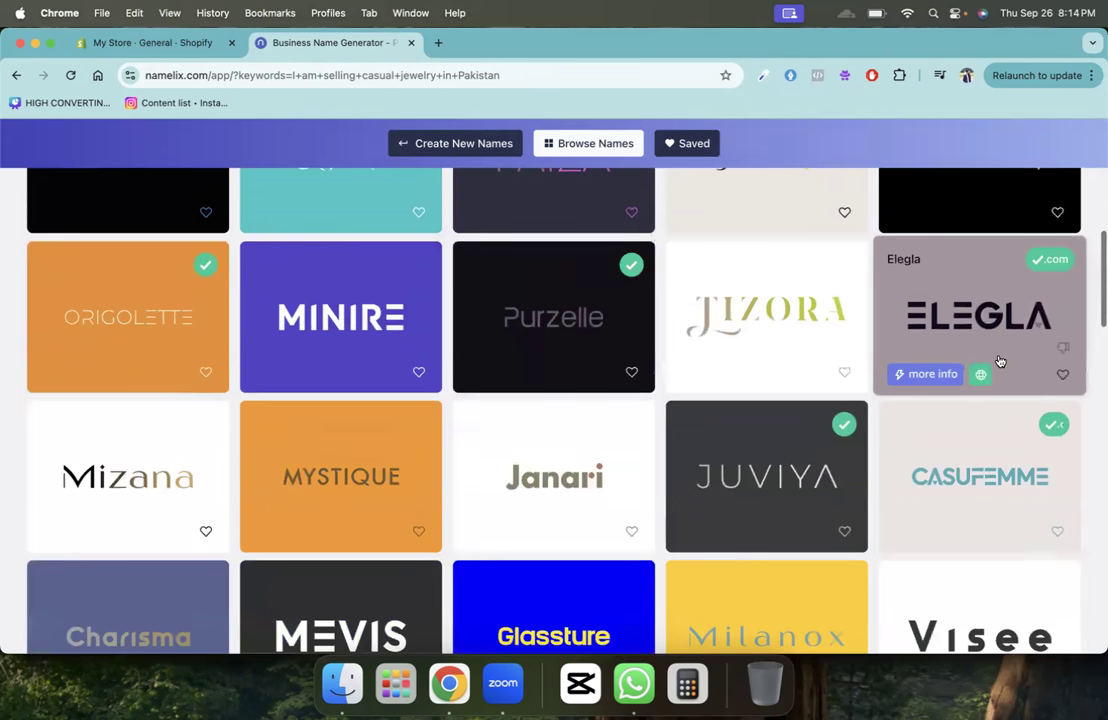
{"action": "scroll", "coordinate": [967, 358], "scroll_direction": "down", "scroll_amount": 5}
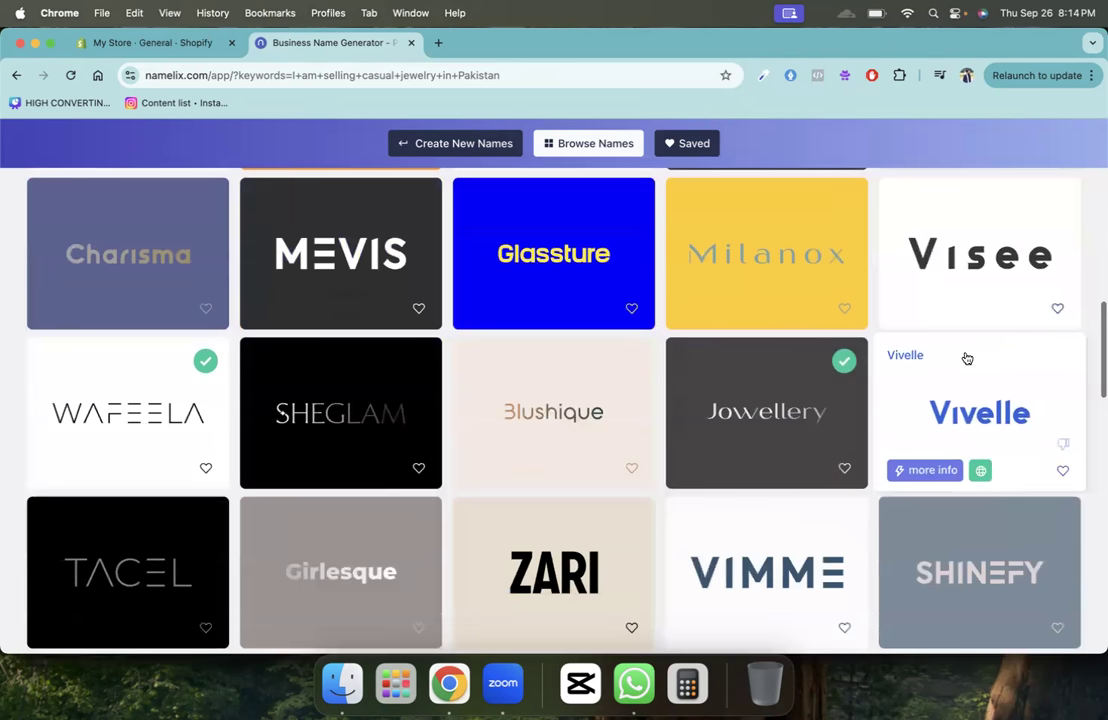
{"action": "scroll", "coordinate": [967, 358], "scroll_direction": "down", "scroll_amount": 12}
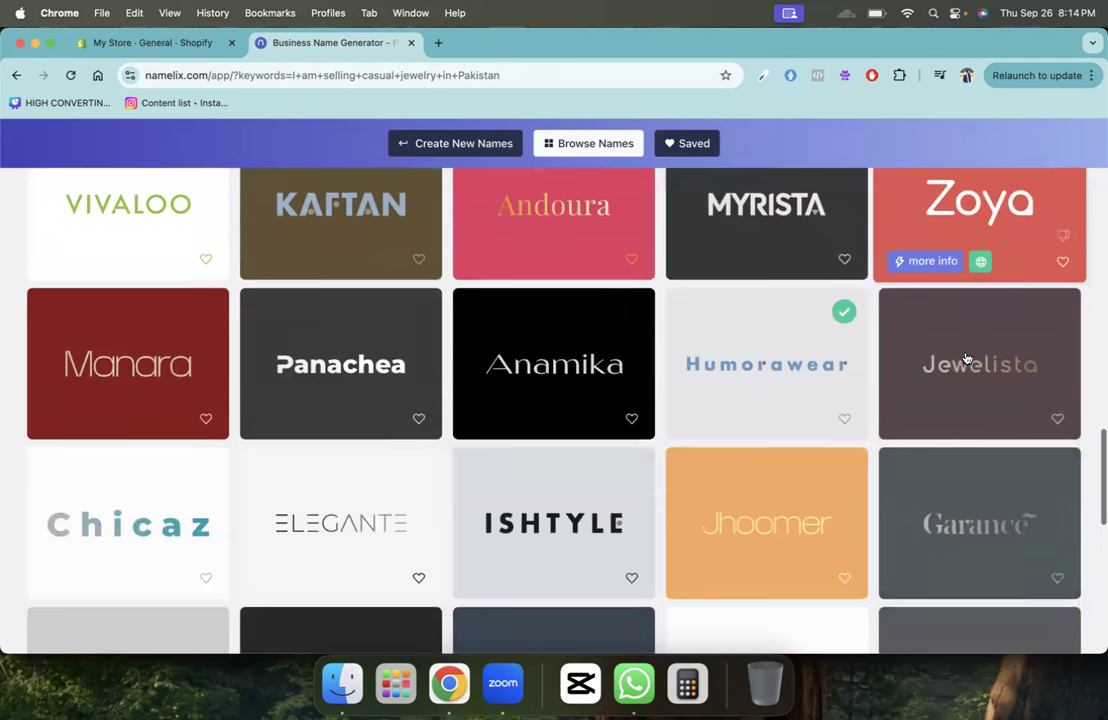
{"action": "scroll", "coordinate": [967, 358], "scroll_direction": "down", "scroll_amount": 5}
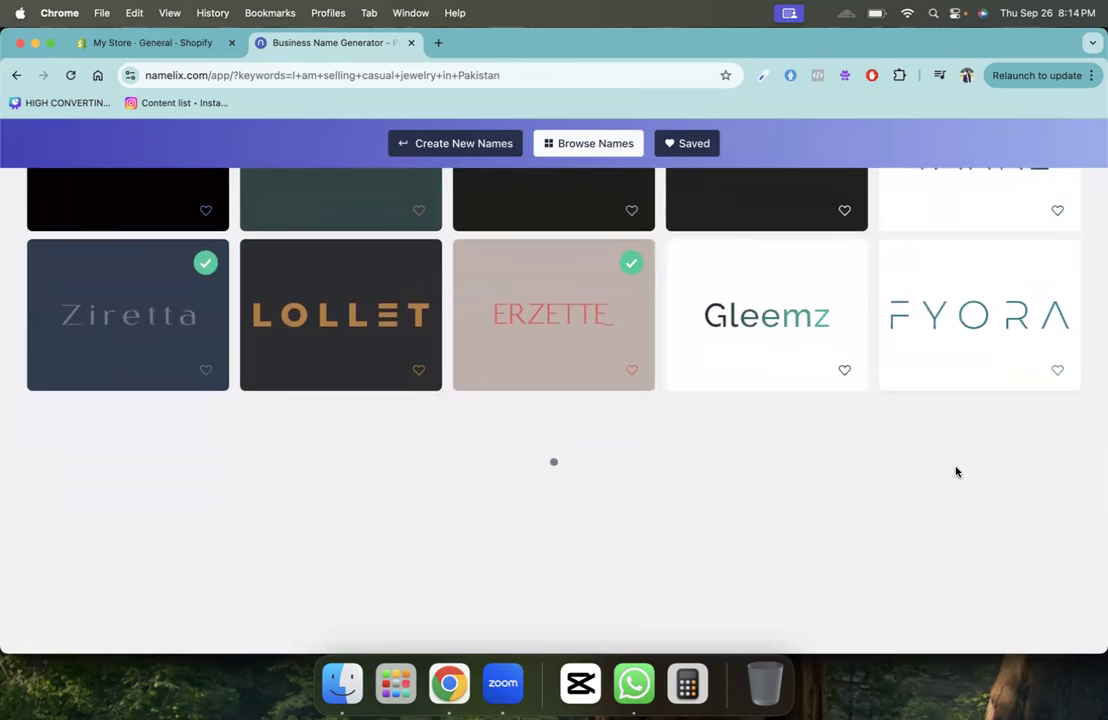
{"action": "scroll", "coordinate": [956, 472], "scroll_direction": "down", "scroll_amount": 3}
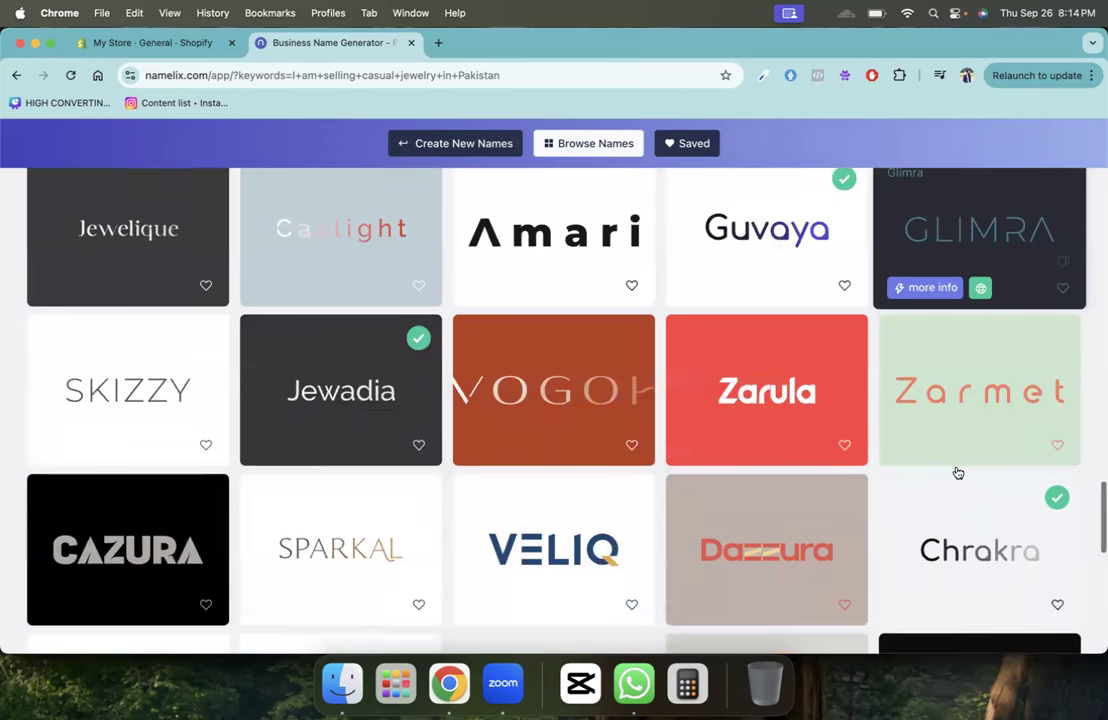
{"action": "scroll", "coordinate": [957, 472], "scroll_direction": "up", "scroll_amount": 12}
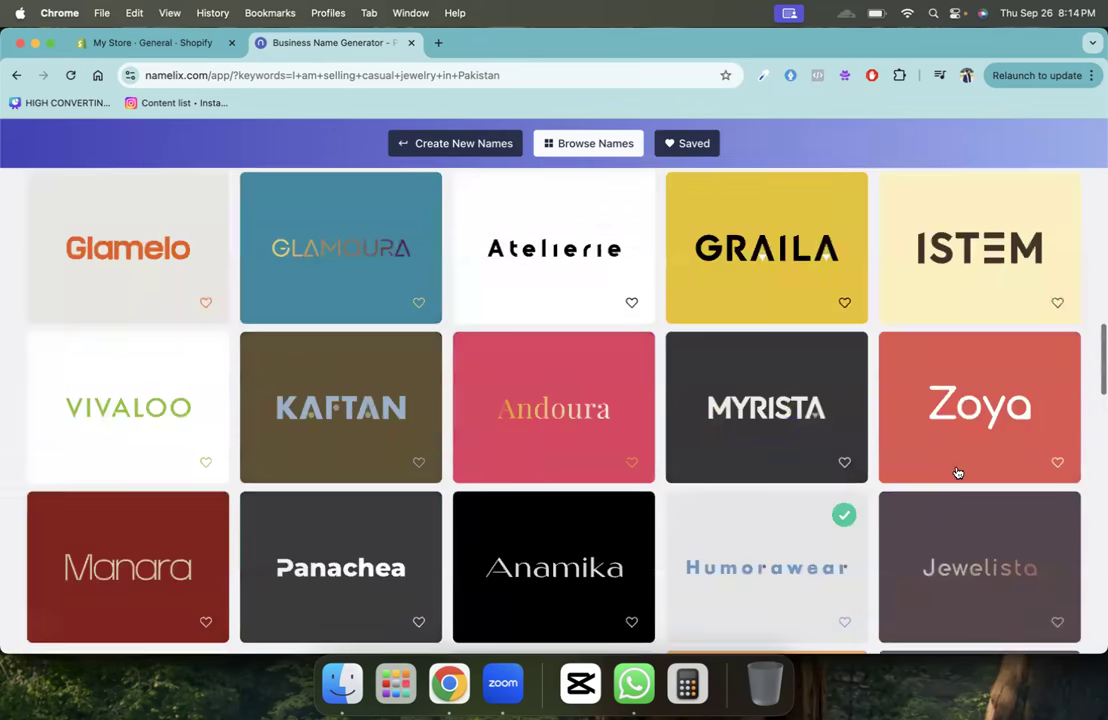
{"action": "scroll", "coordinate": [957, 472], "scroll_direction": "up", "scroll_amount": 6}
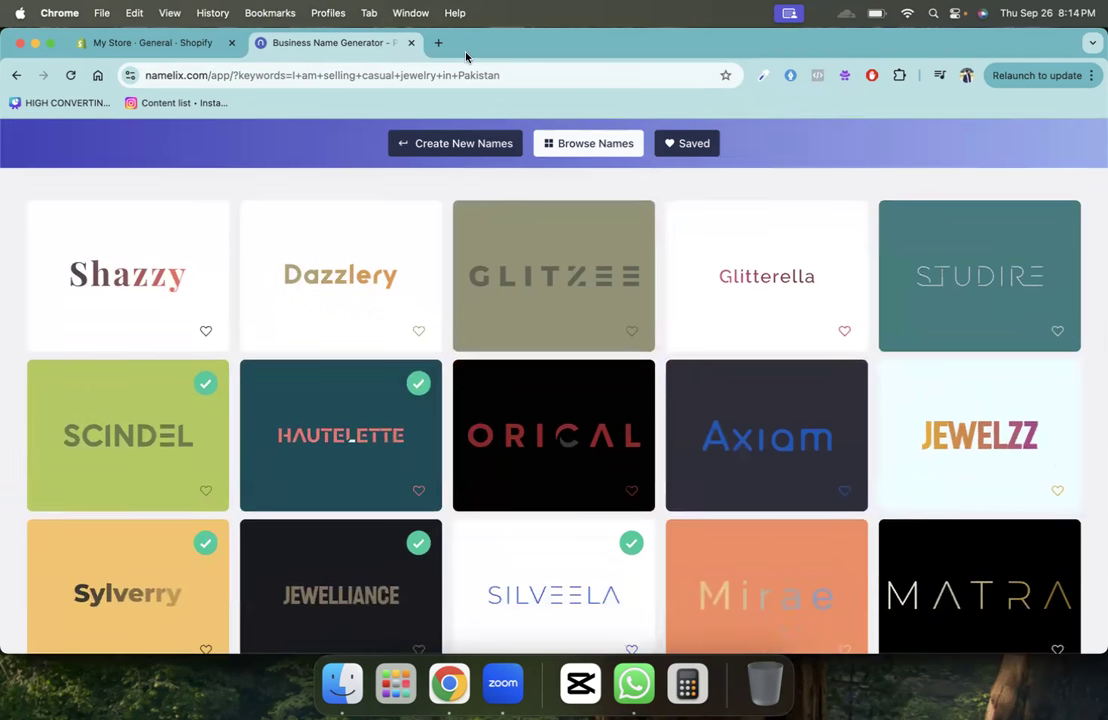
- In Store details, change the store name to September Batch and enter the store phone number
{"action": "left_click", "coordinate": [187, 45]}
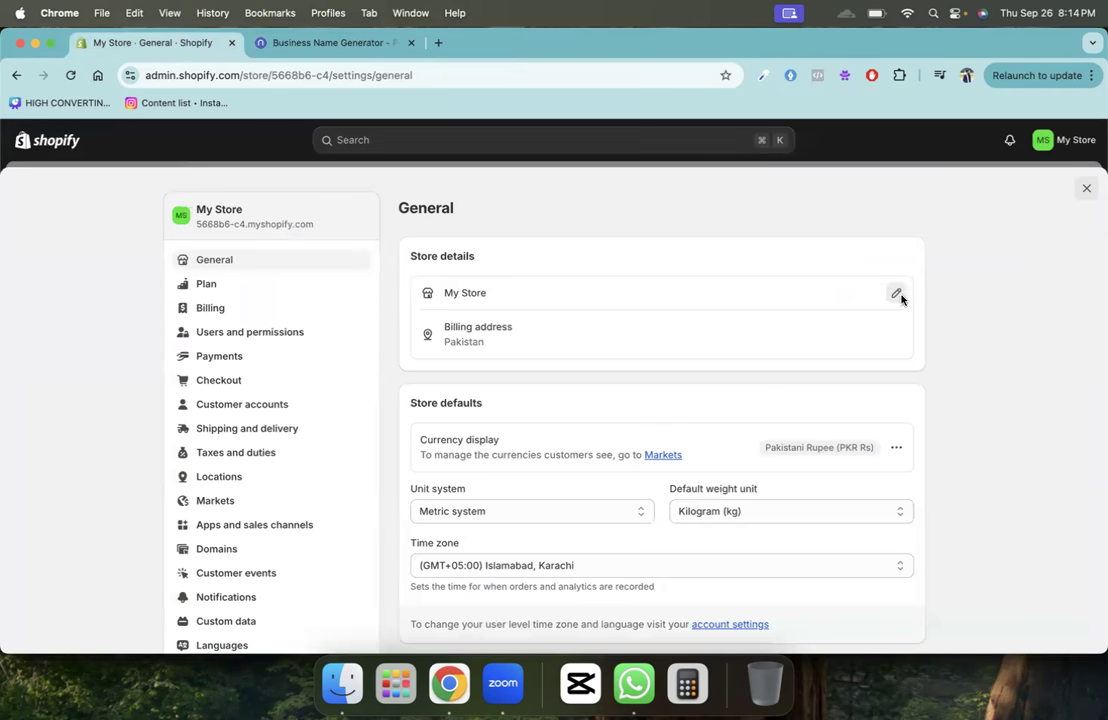
{"action": "left_click", "coordinate": [897, 295]}
{"action": "left_click", "coordinate": [393, 363]}
{"action": "left_click_drag", "start_coordinate": [393, 363], "coordinate": [339, 363]}
{"action": "type", "text": "September"}
{"action": "key", "text": "BackSpace"}
{"action": "key", "text": "BackSpace"}
{"action": "key", "text": "BackSpace"}
{"action": "key", "text": "BackSpace"}
{"action": "type", "text": "ember Batch"}
{"action": "key", "text": "Tab"}
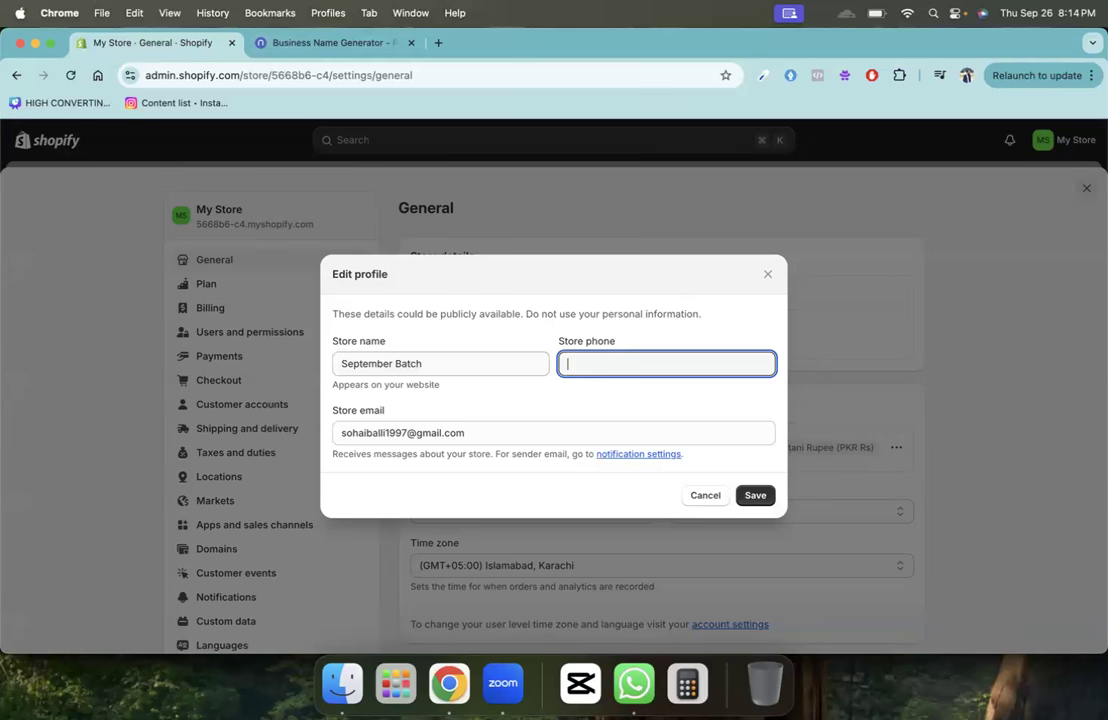
- Check the store name, phone and email fields, then save the store profile
{"action": "triple_click", "coordinate": [440, 362]}
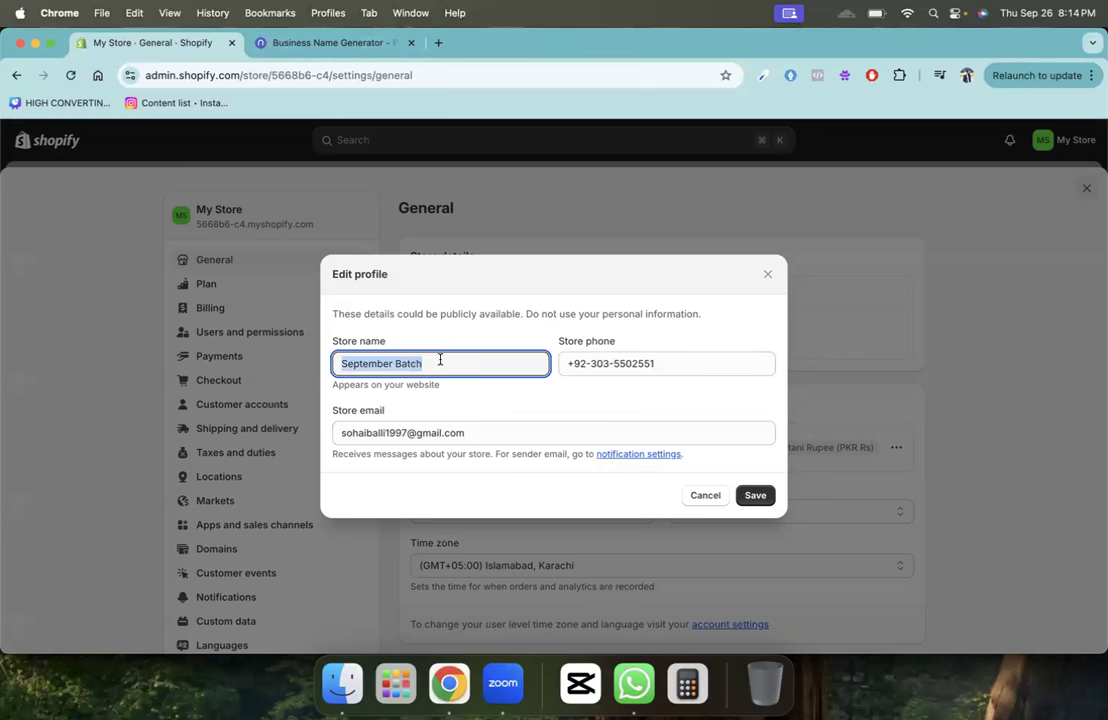
{"action": "triple_click", "coordinate": [680, 363]}
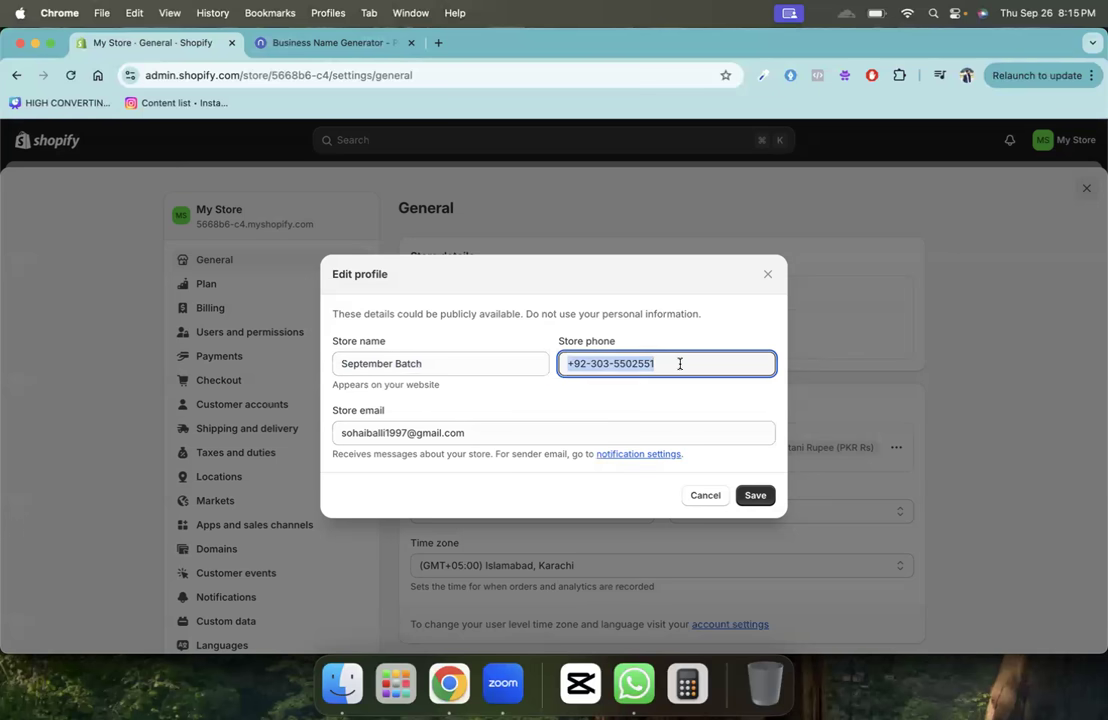
{"action": "triple_click", "coordinate": [544, 433]}
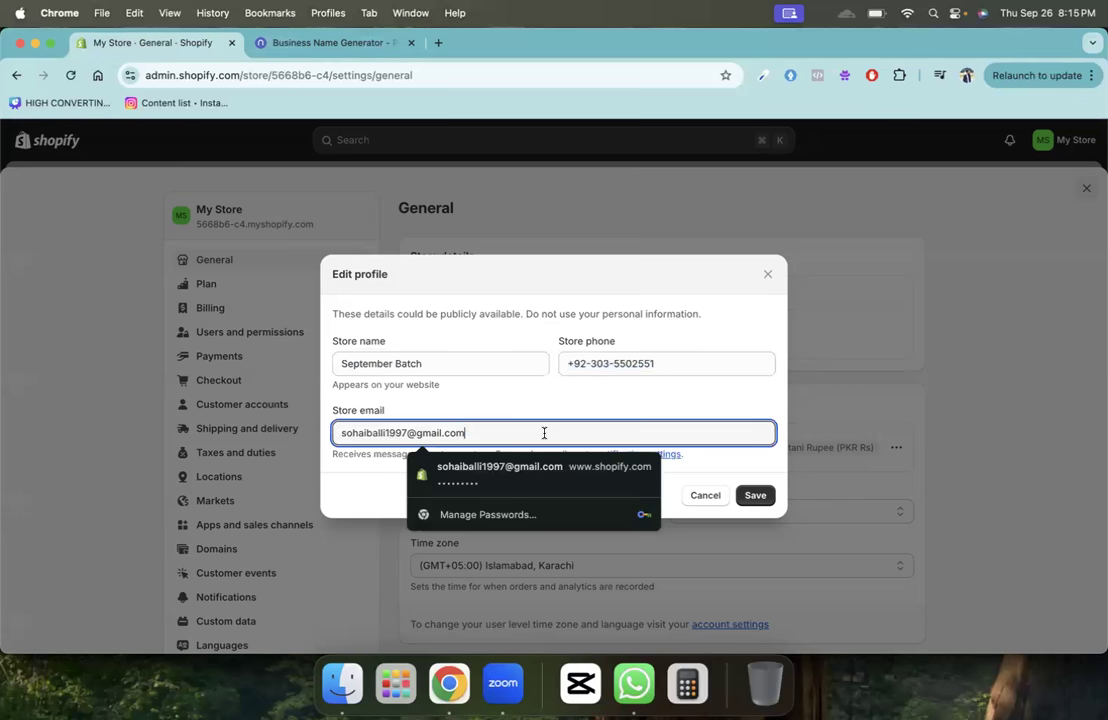
{"action": "left_click", "coordinate": [532, 409]}
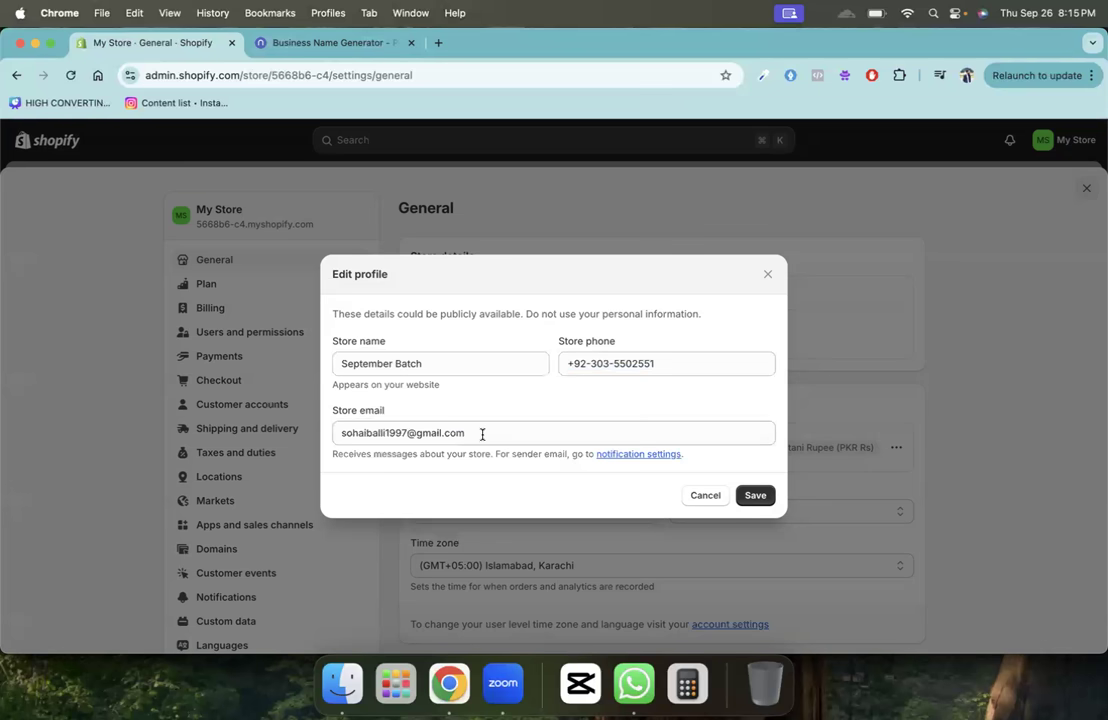
{"action": "left_click", "coordinate": [753, 497]}
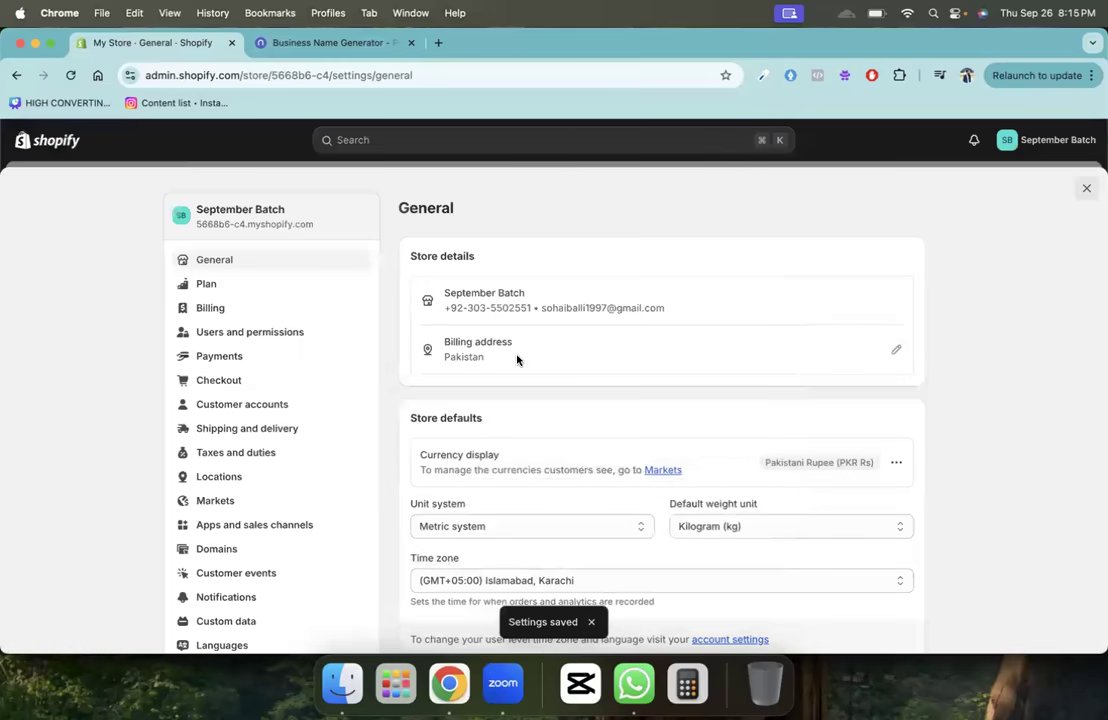
{"action": "left_click", "coordinate": [897, 353]}
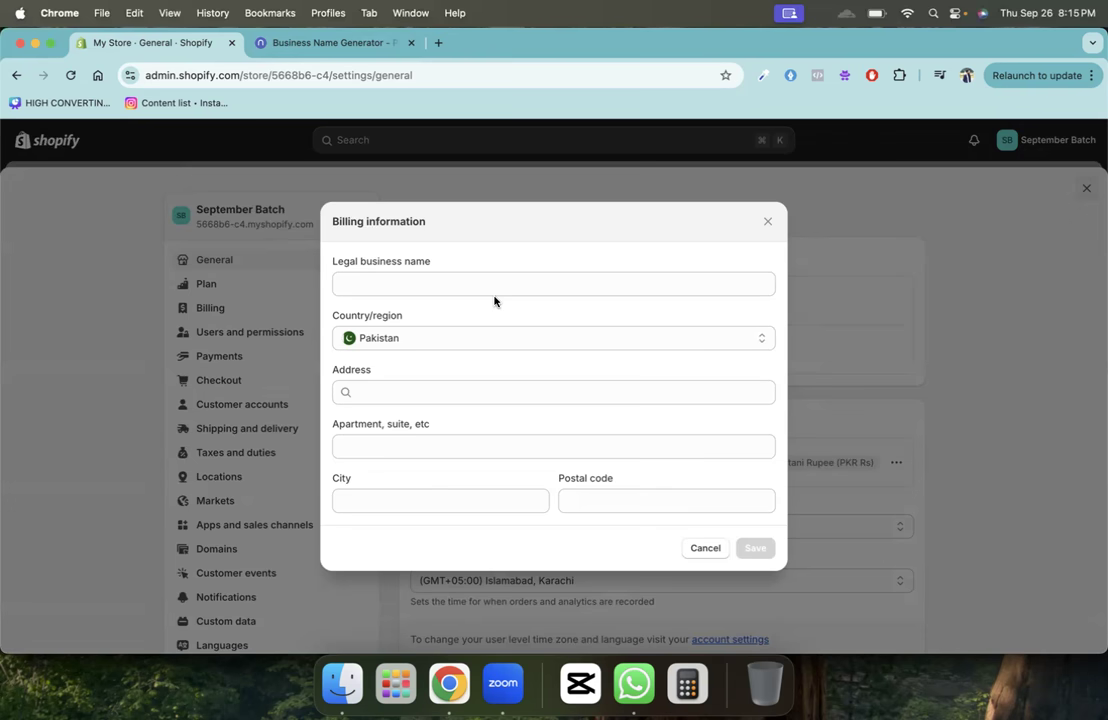
{"action": "left_click", "coordinate": [706, 547]}
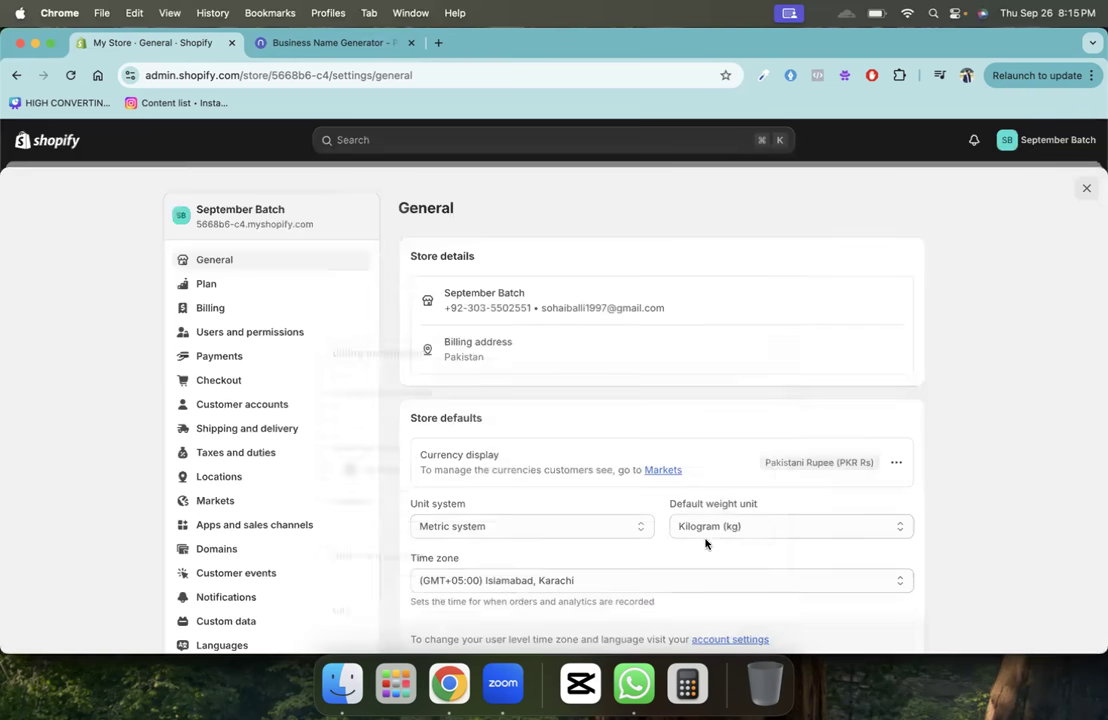
{"action": "scroll", "coordinate": [689, 484], "scroll_direction": "down", "scroll_amount": 2}
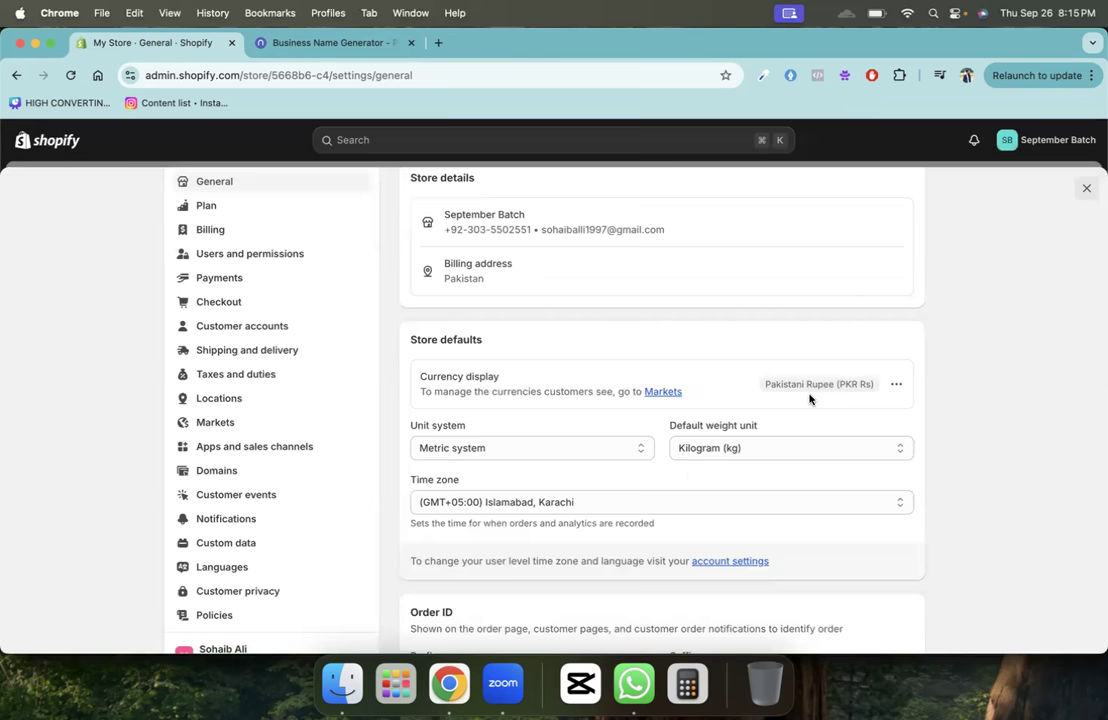
- Start a currency change to Jersey Pound (JEP), then cancel it so Pakistani Rupee stays
{"action": "left_click", "coordinate": [898, 385]}
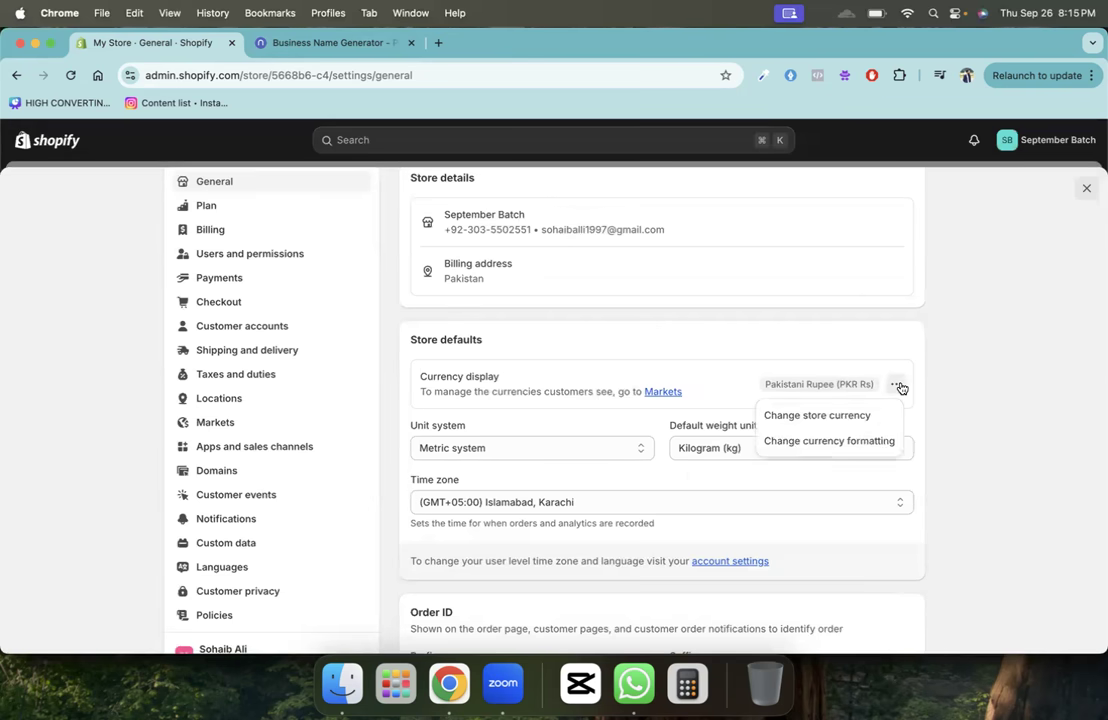
{"action": "left_click", "coordinate": [849, 419]}
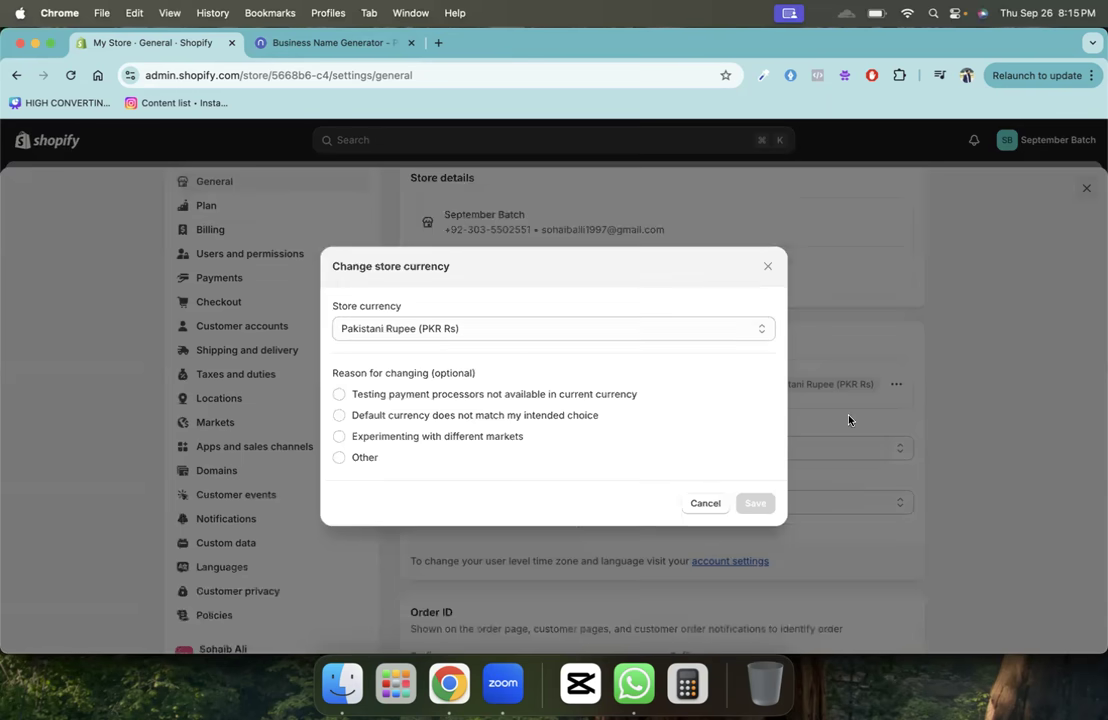
{"action": "left_click", "coordinate": [527, 334]}
{"action": "scroll", "coordinate": [487, 564], "scroll_direction": "down", "scroll_amount": 10}
{"action": "scroll", "coordinate": [487, 556], "scroll_direction": "up", "scroll_amount": 20}
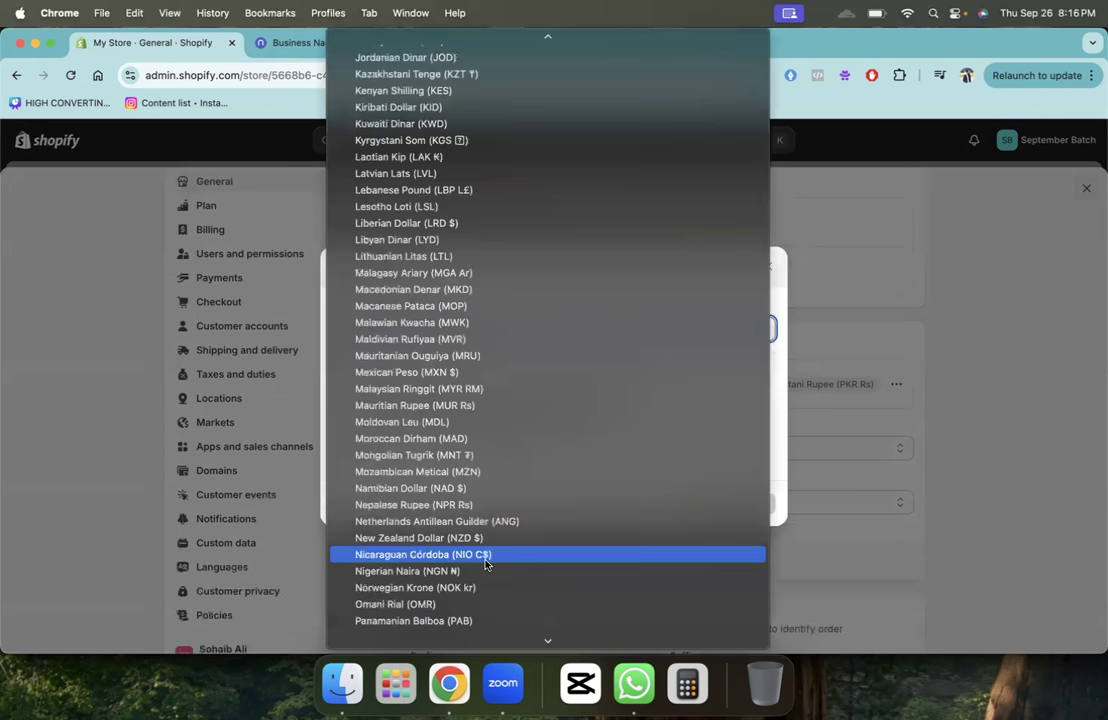
{"action": "scroll", "coordinate": [507, 548], "scroll_direction": "down", "scroll_amount": 15}
{"action": "left_click", "coordinate": [507, 548]}
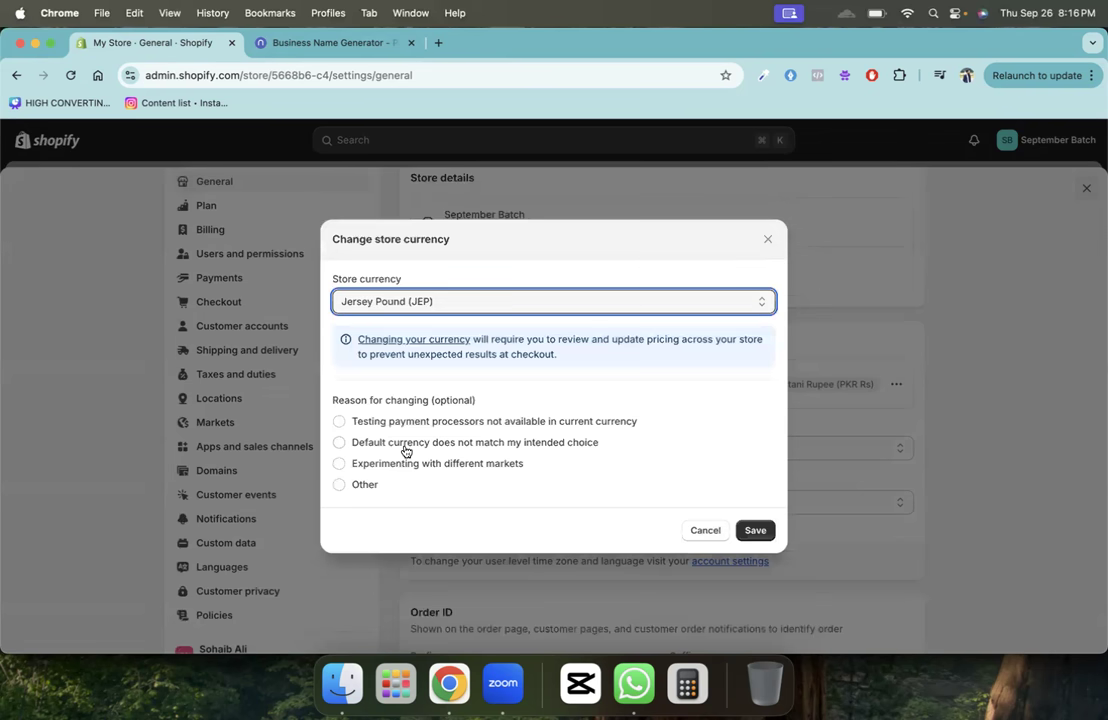
{"action": "left_click", "coordinate": [405, 447]}
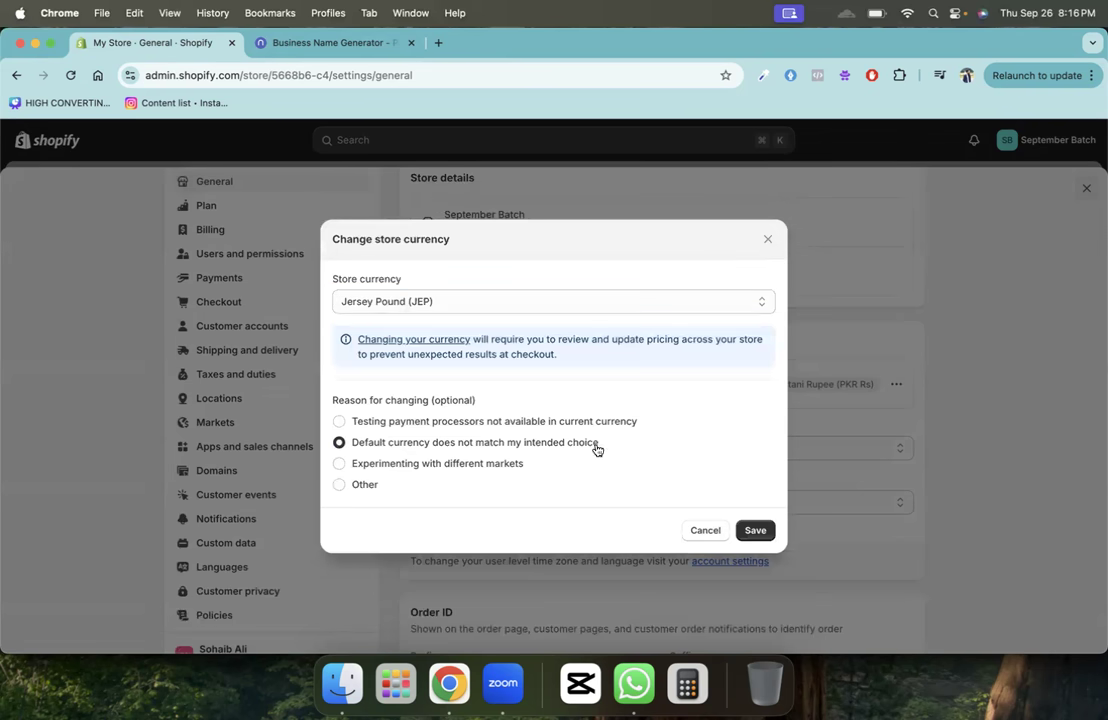
{"action": "left_click", "coordinate": [766, 242]}
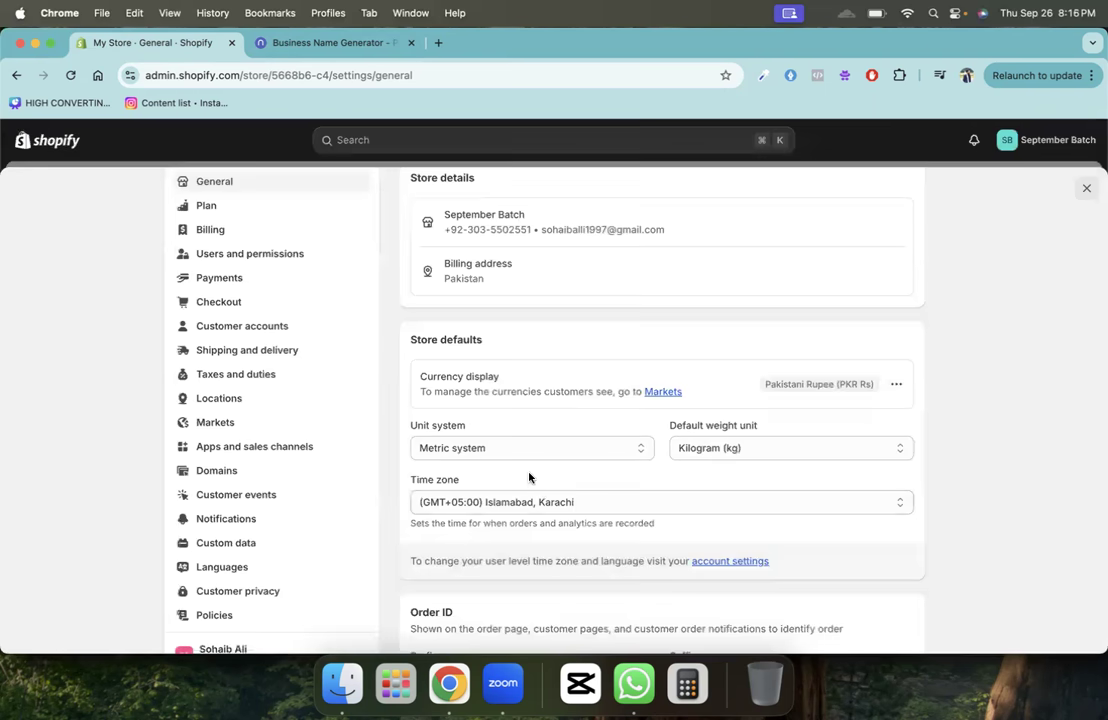
- Set Default weight unit to Gram (g), leaving time zone and Metric system unchanged
{"action": "scroll", "coordinate": [530, 478], "scroll_direction": "down", "scroll_amount": 2}
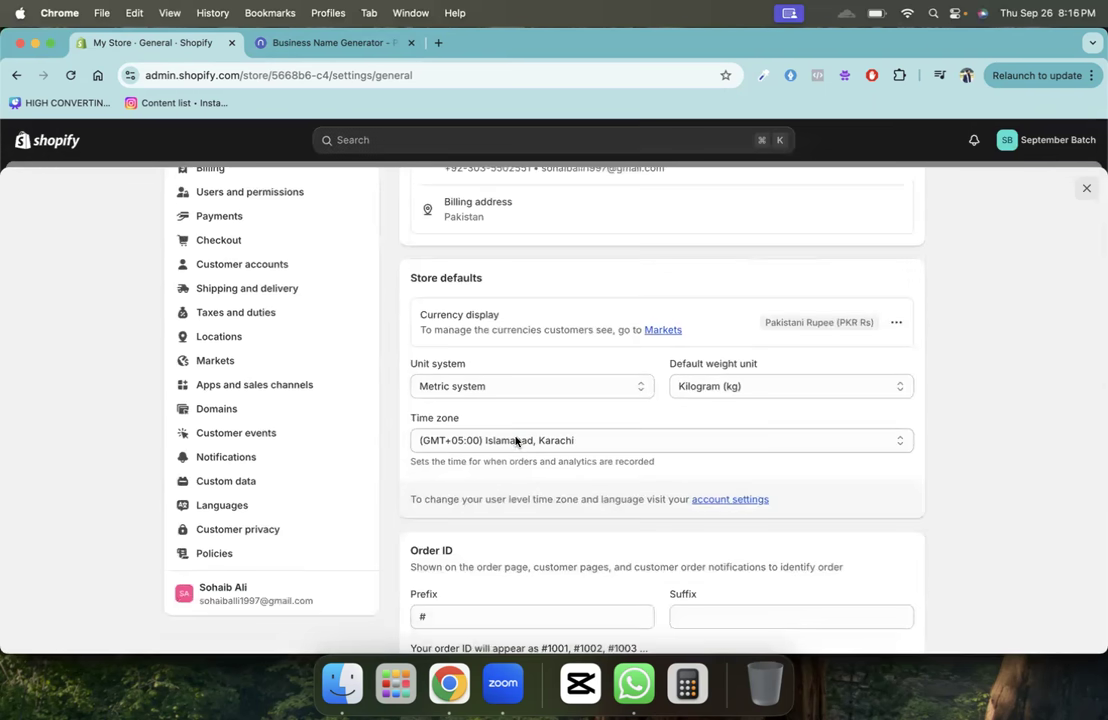
{"action": "left_click", "coordinate": [514, 440]}
{"action": "left_click", "coordinate": [968, 408]}
{"action": "left_click", "coordinate": [812, 388]}
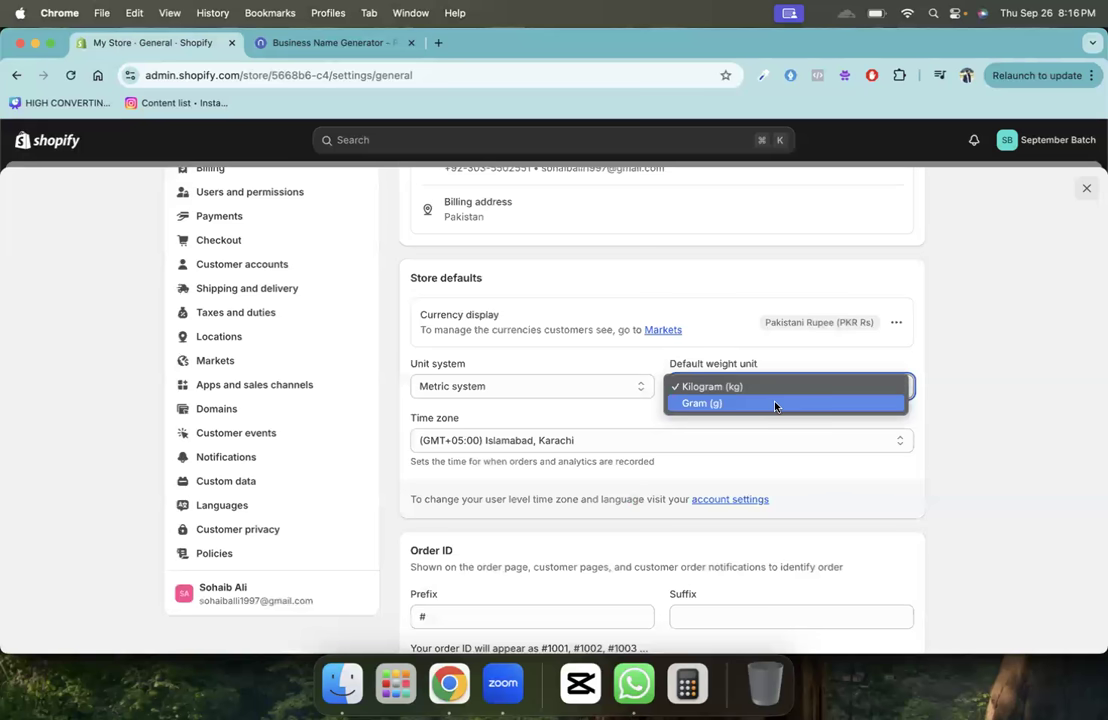
{"action": "left_click", "coordinate": [758, 404]}
{"action": "left_click", "coordinate": [548, 386]}
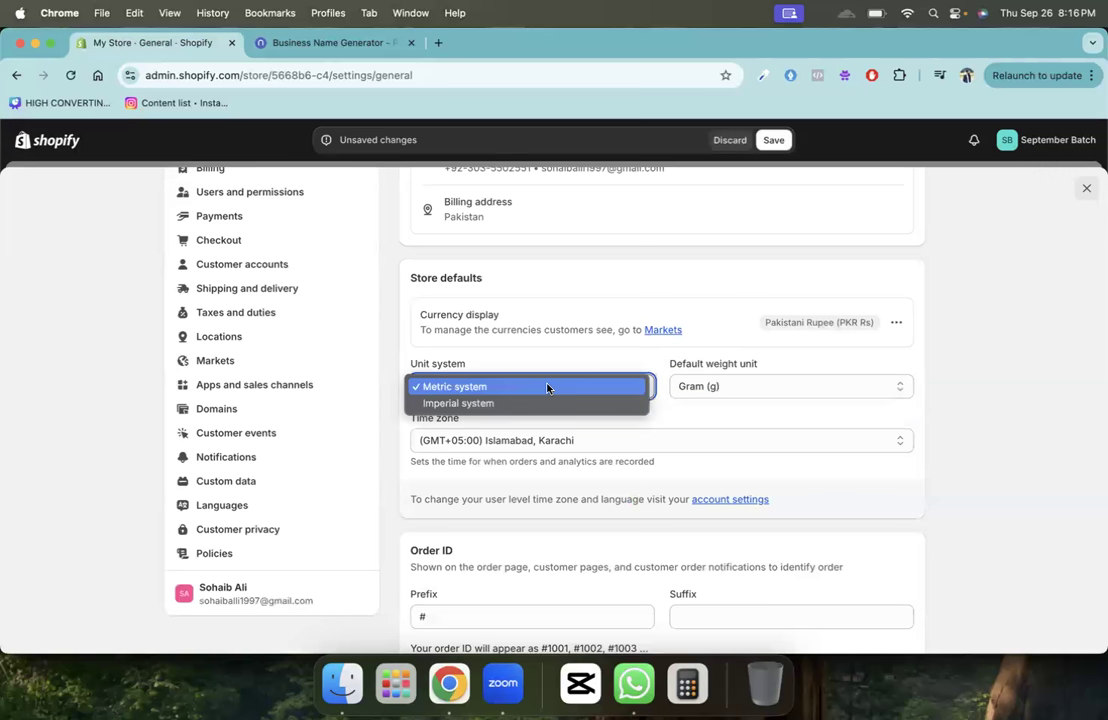
{"action": "left_click", "coordinate": [398, 665]}
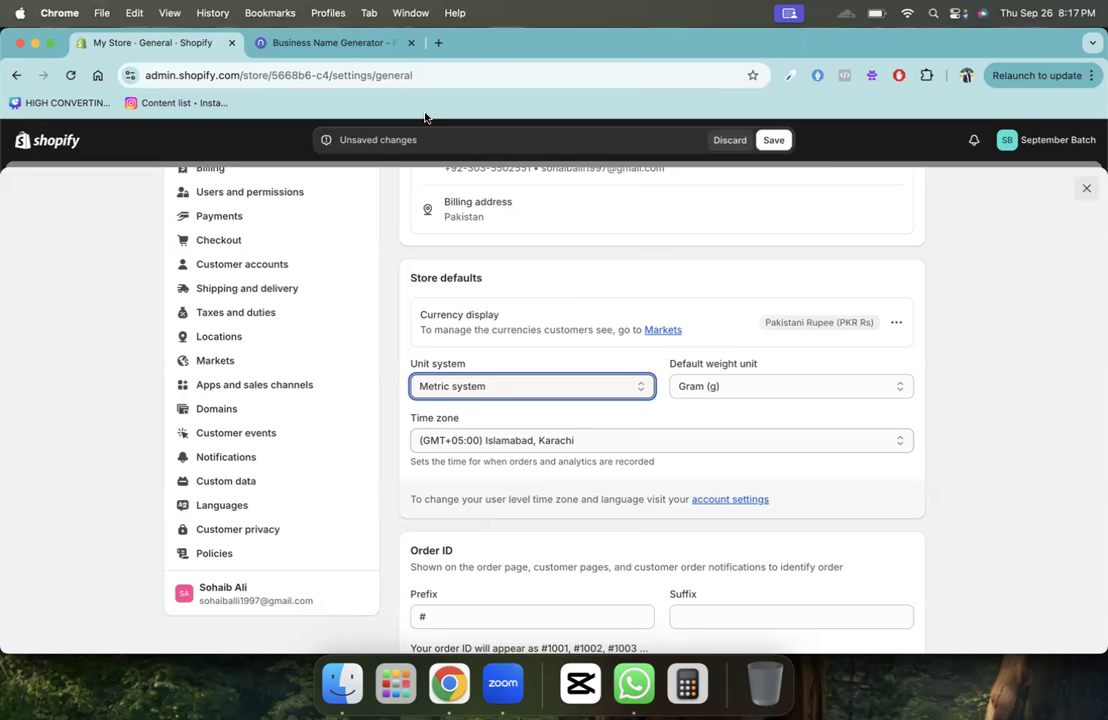
- Keep Metric system and reselect Gram (g) as the default weight unit
{"action": "scroll", "coordinate": [576, 413], "scroll_direction": "down", "scroll_amount": 3}
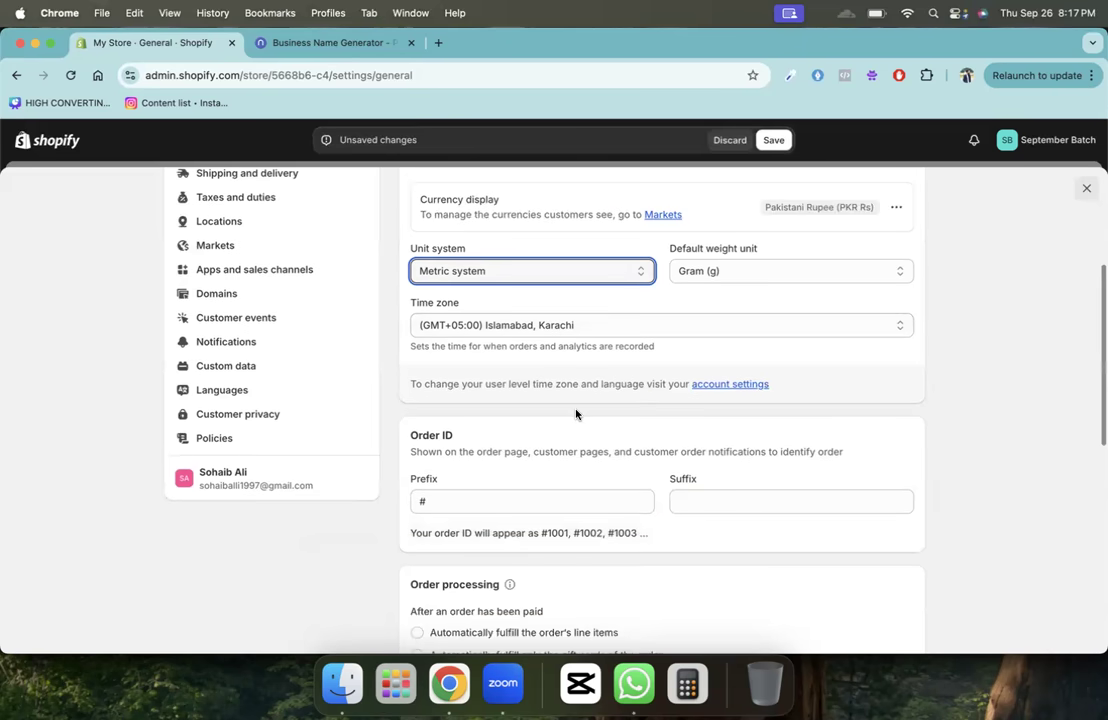
{"action": "left_click", "coordinate": [490, 272]}
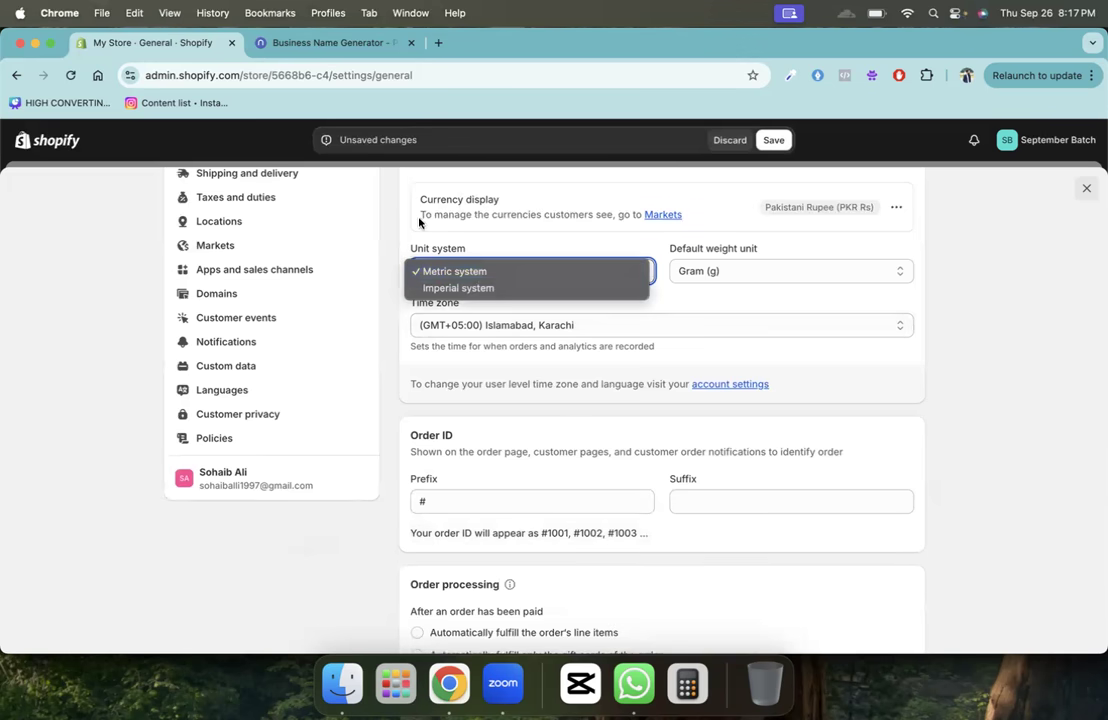
{"action": "left_click", "coordinate": [550, 247]}
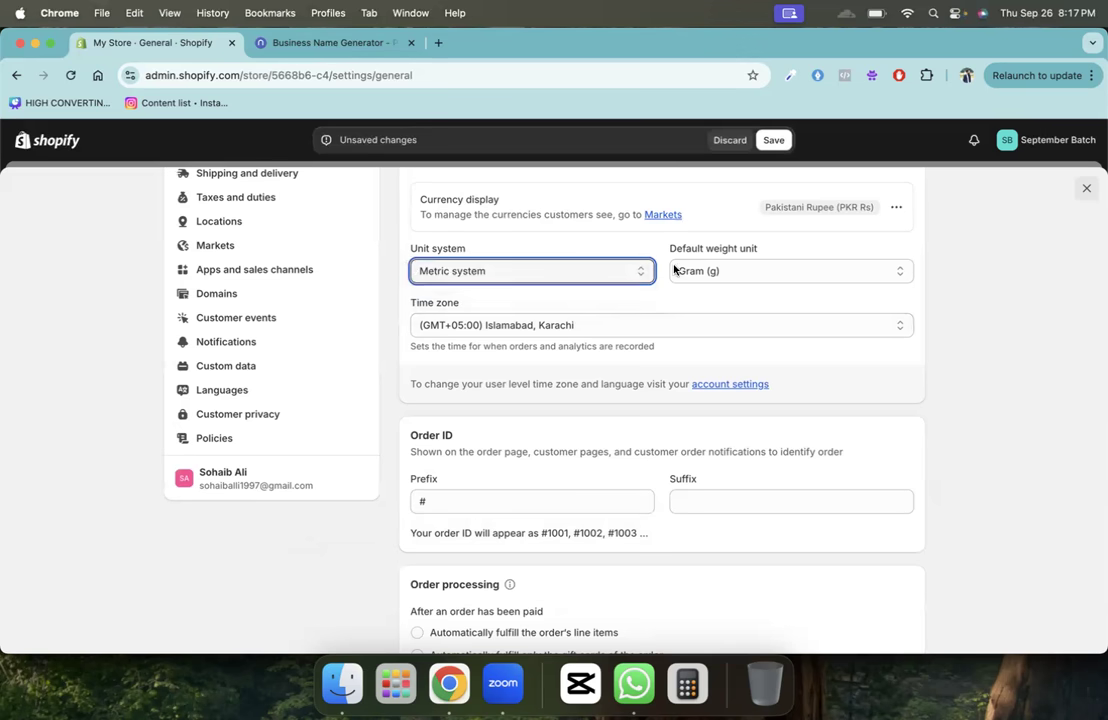
{"action": "left_click", "coordinate": [677, 271]}
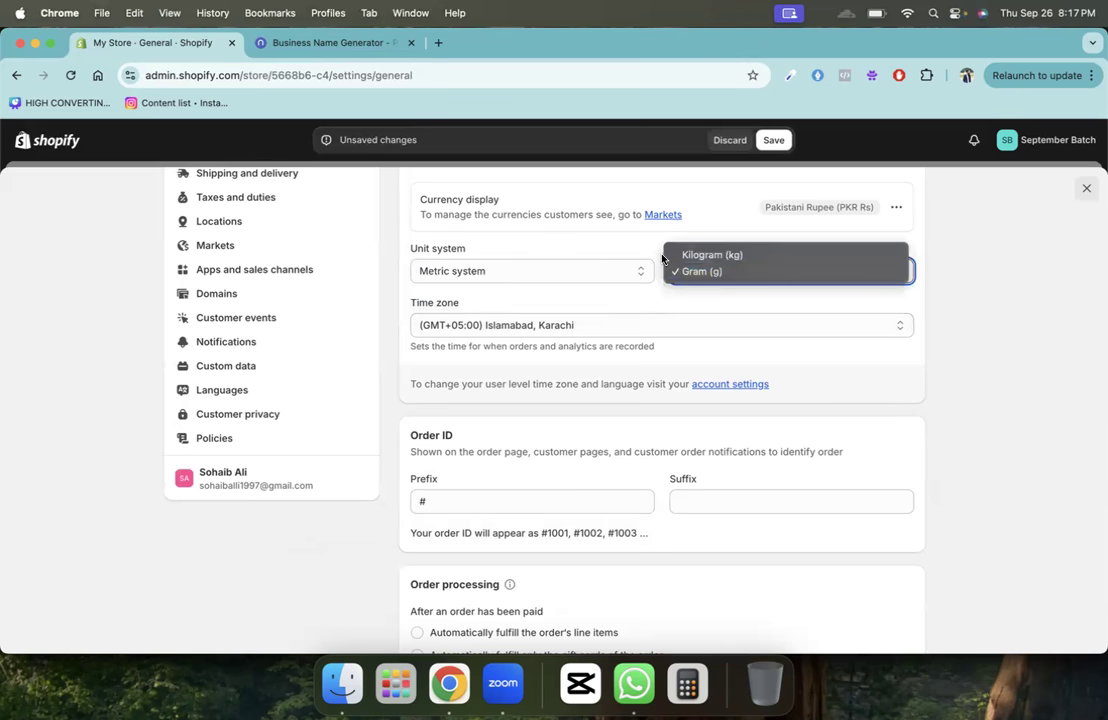
{"action": "left_click", "coordinate": [705, 255]}
{"action": "left_click", "coordinate": [700, 271]}
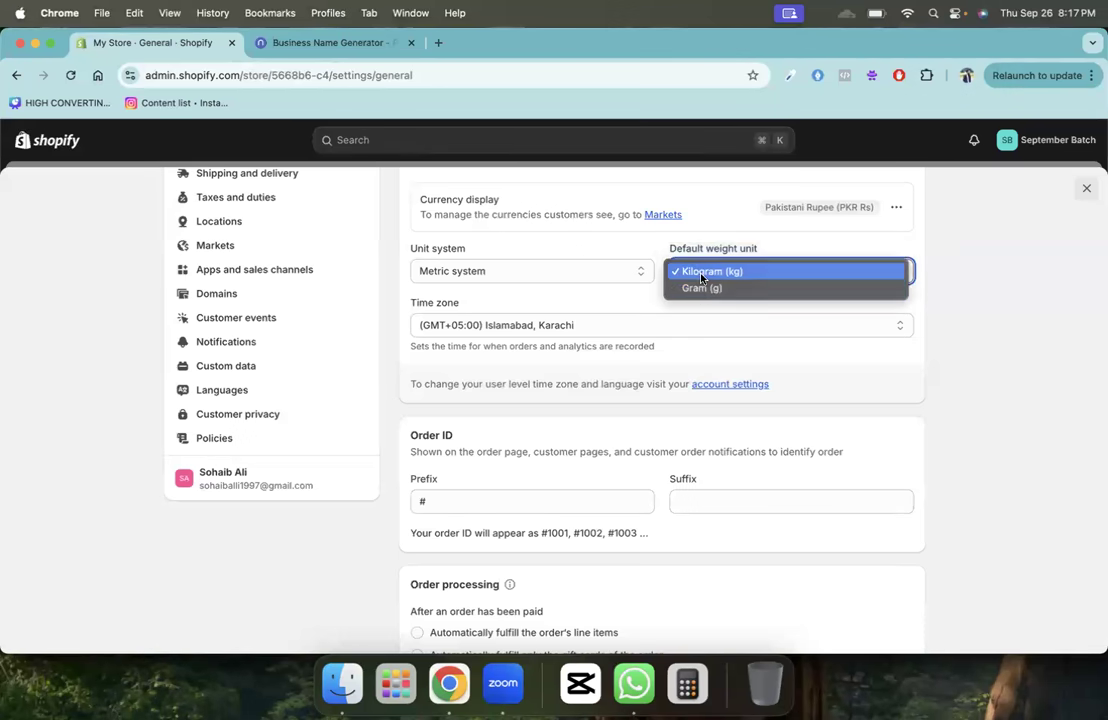
{"action": "left_click", "coordinate": [700, 288]}
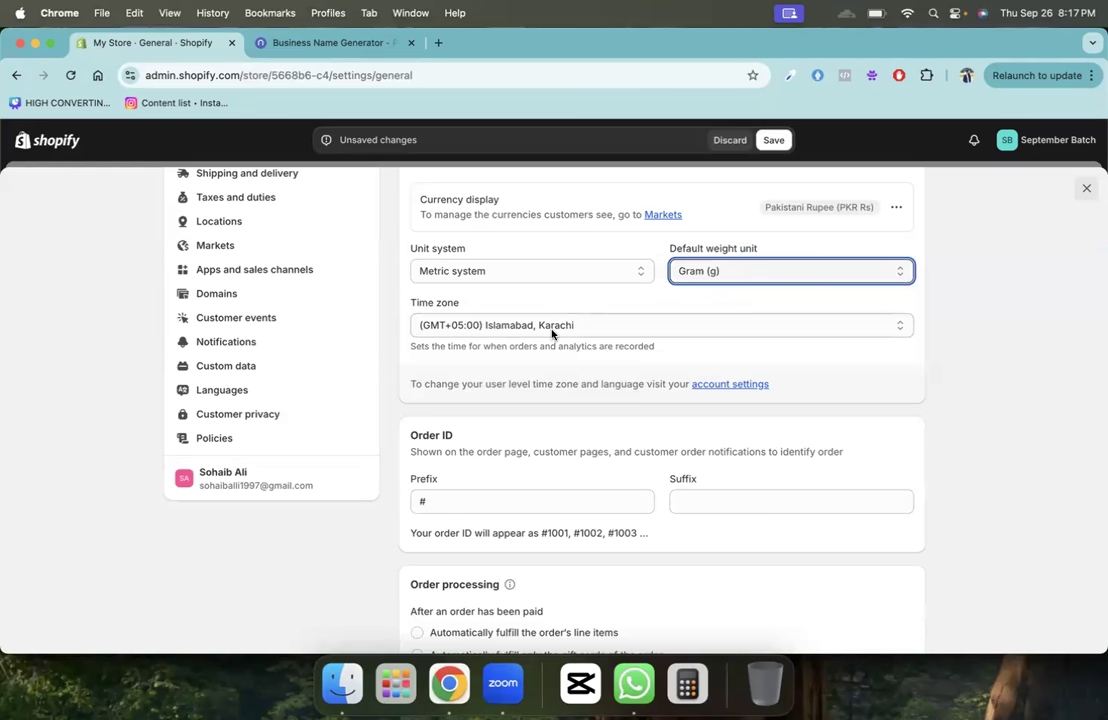
- Save the General settings with the Gram (g) weight unit
{"action": "scroll", "coordinate": [551, 335], "scroll_direction": "down", "scroll_amount": 5}
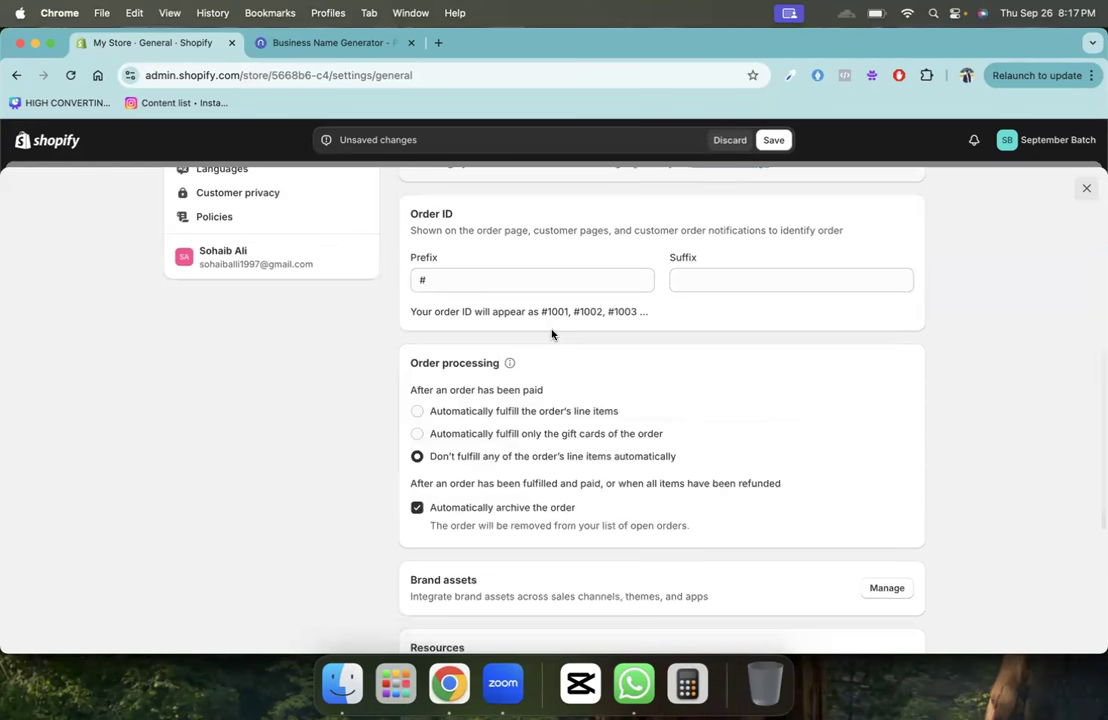
{"action": "scroll", "coordinate": [481, 426], "scroll_direction": "down", "scroll_amount": 3}
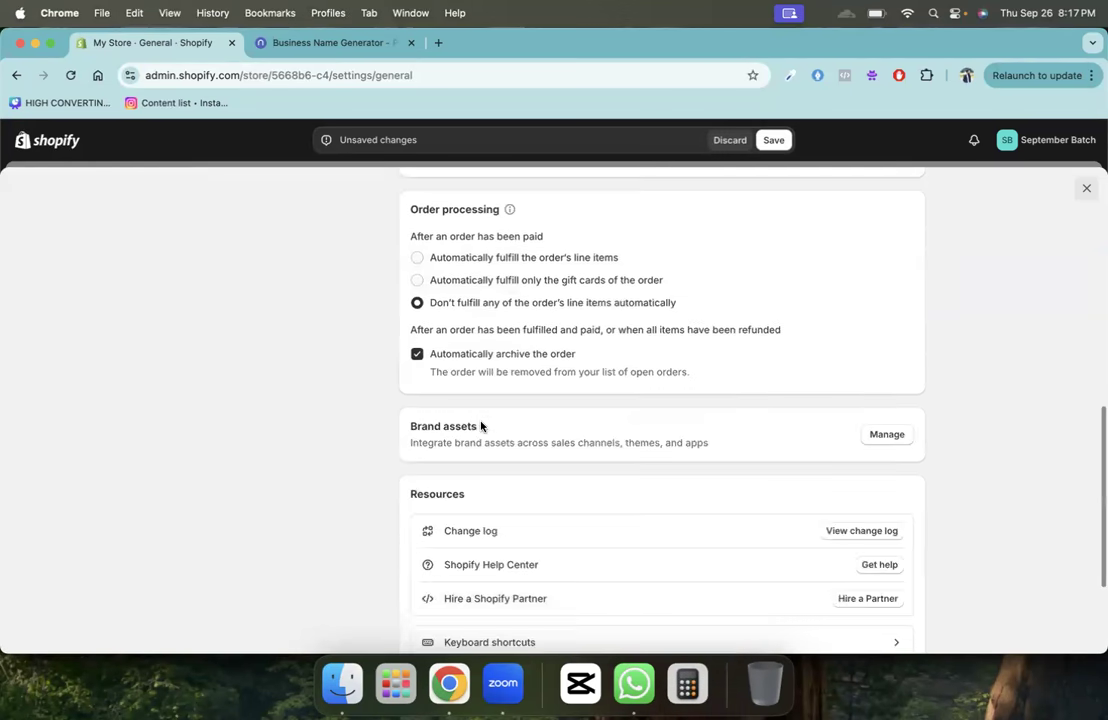
{"action": "scroll", "coordinate": [481, 426], "scroll_direction": "down", "scroll_amount": 3}
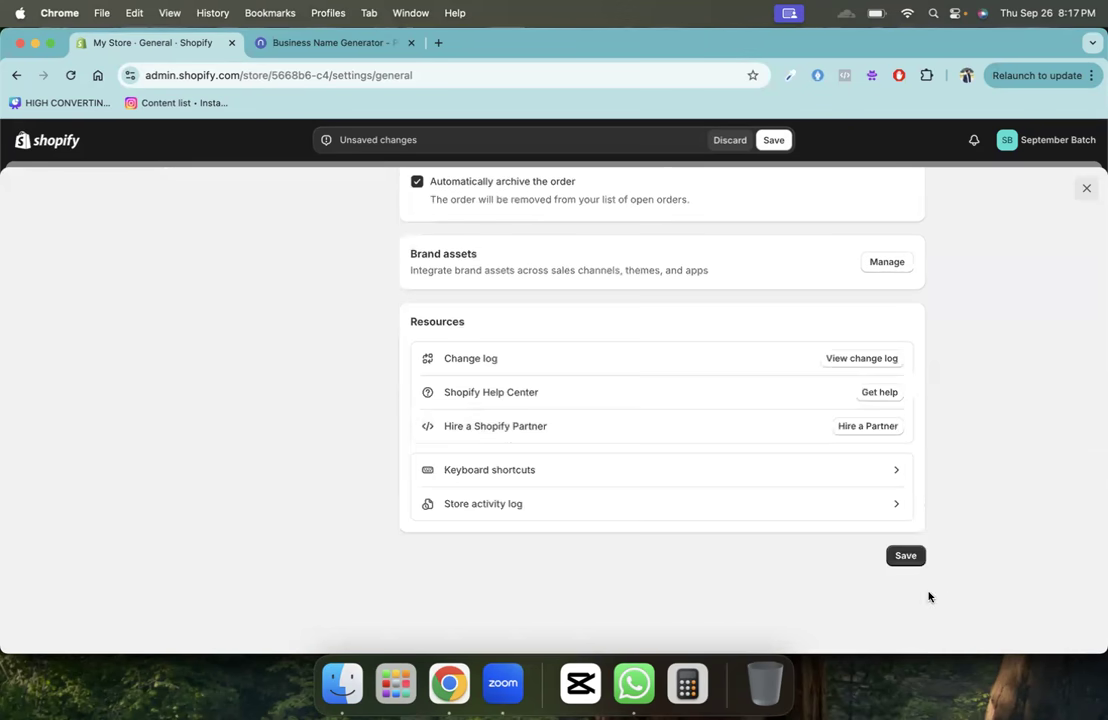
{"action": "left_click", "coordinate": [912, 556]}
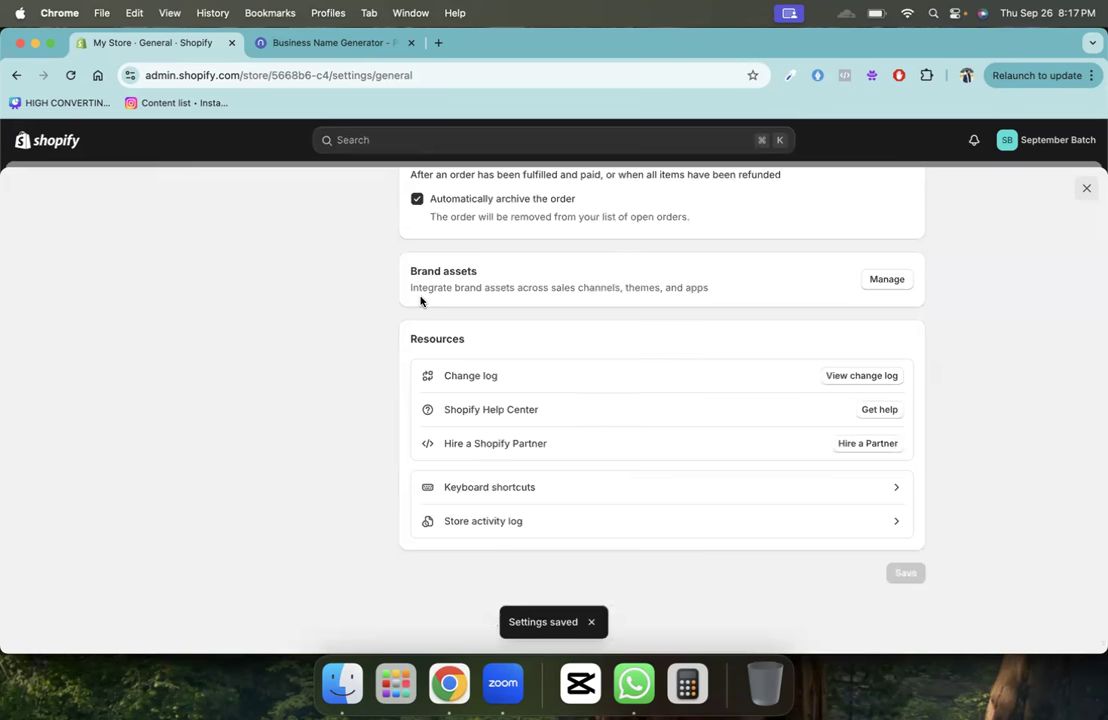
{"action": "scroll", "coordinate": [423, 299], "scroll_direction": "up", "scroll_amount": 10}
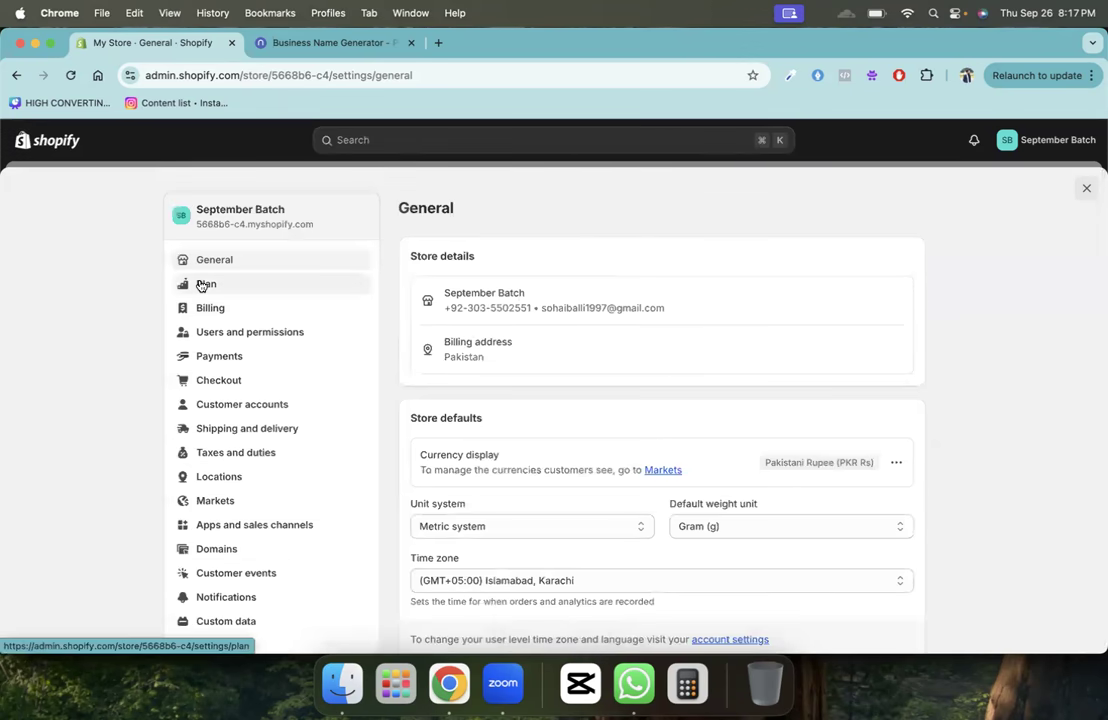
- Compare the Basic, Shopify, Advanced and Plus plans, then return to the 3-day trial Plan page
{"action": "left_click", "coordinate": [201, 285]}
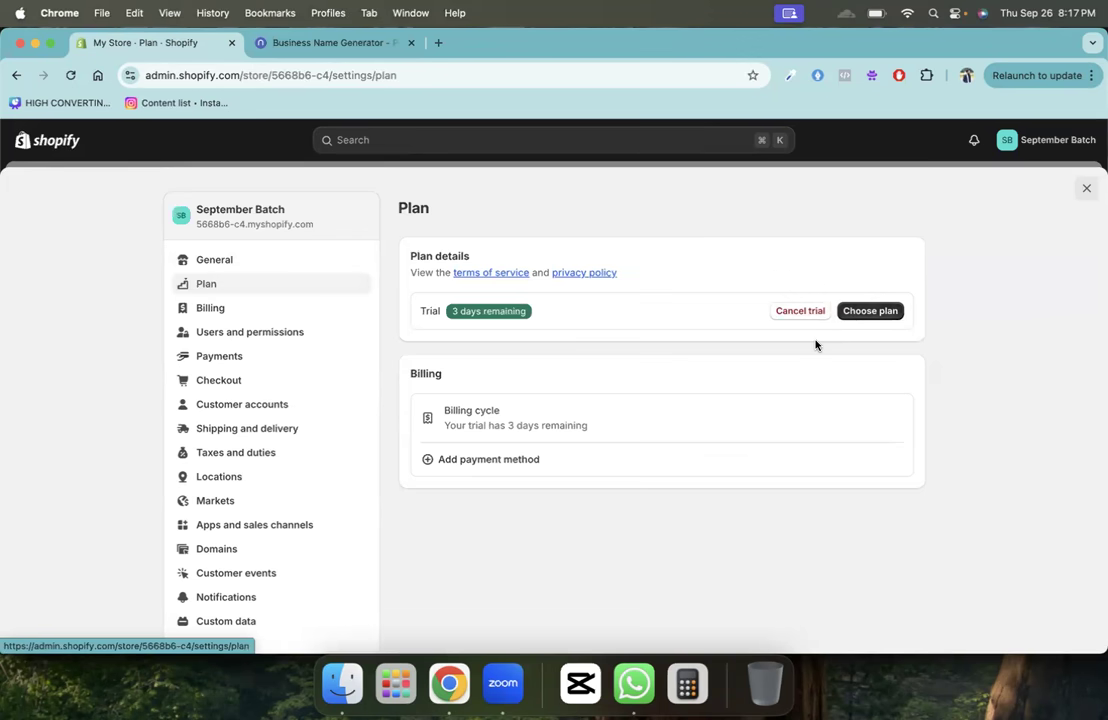
{"action": "left_click", "coordinate": [865, 311]}
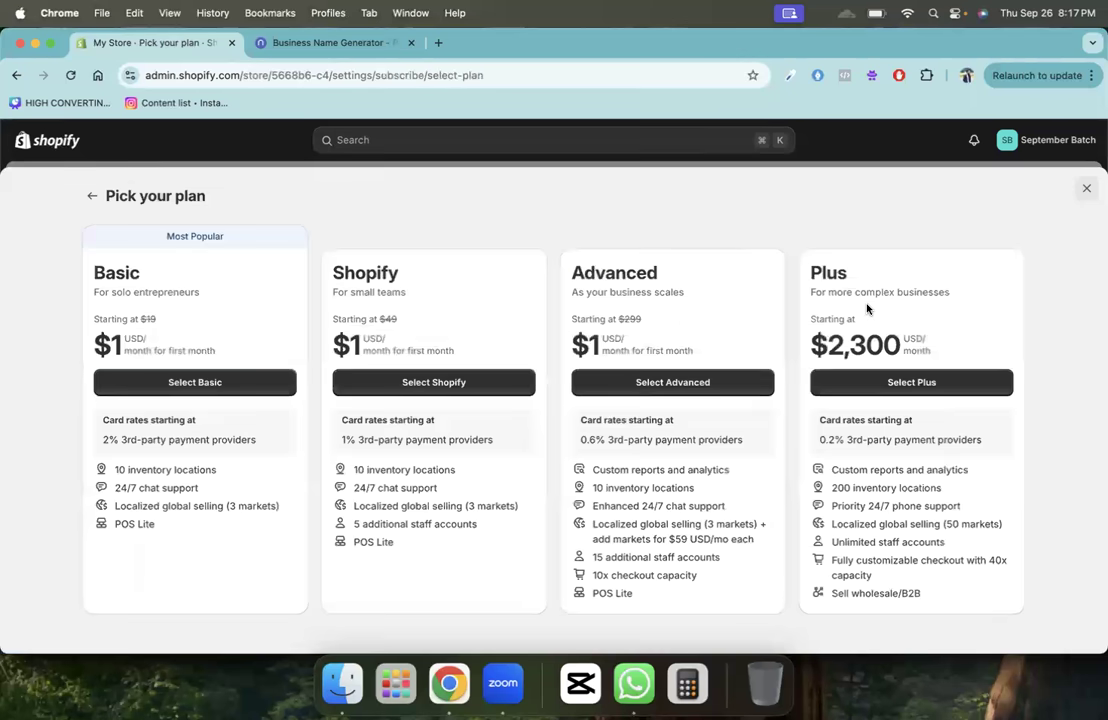
{"action": "triple_click", "coordinate": [117, 291]}
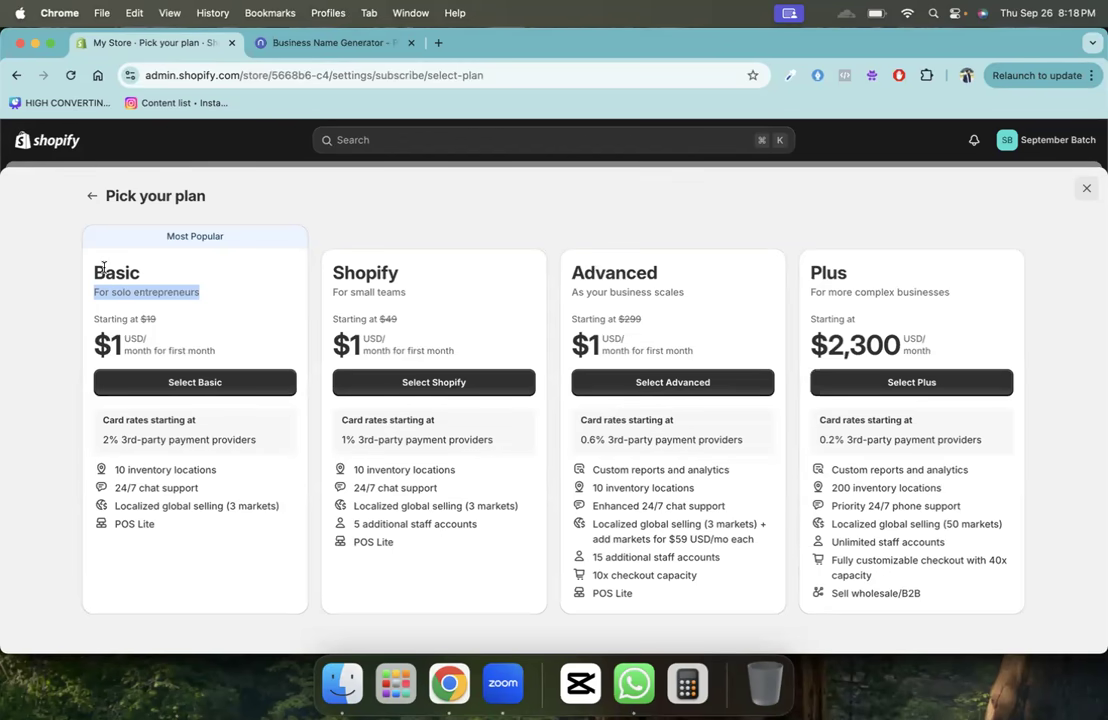
{"action": "left_click", "coordinate": [91, 196]}
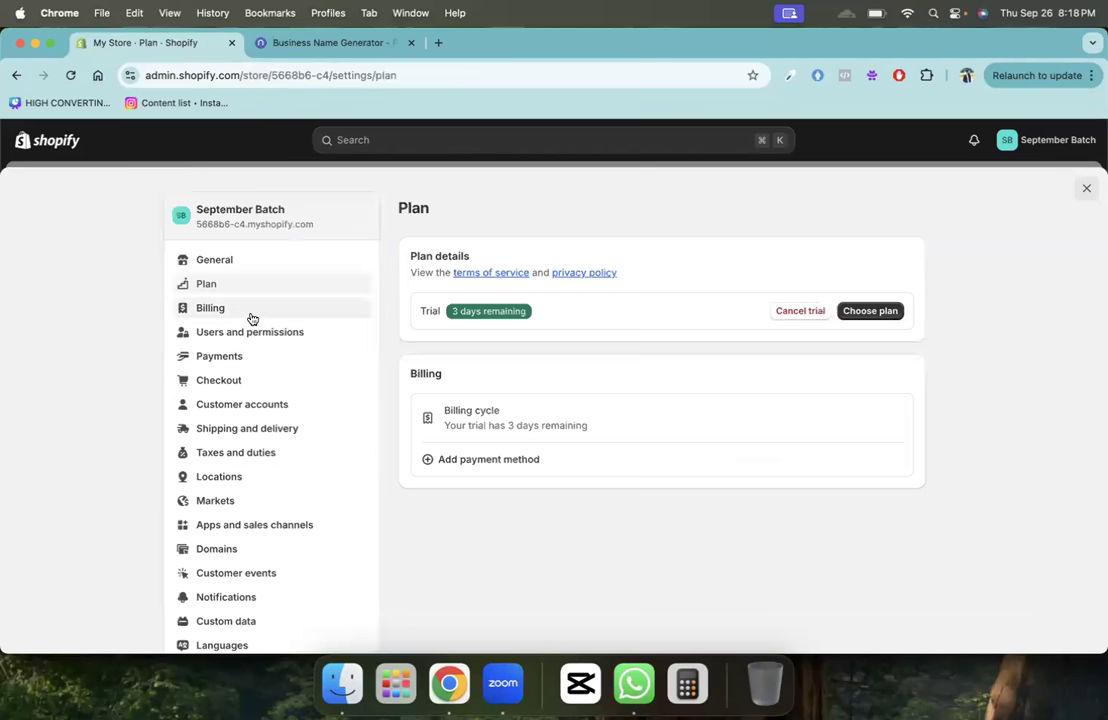
- Review the Collaborators section of Users and permissions, then open the Payments settings
{"action": "left_click", "coordinate": [279, 333]}
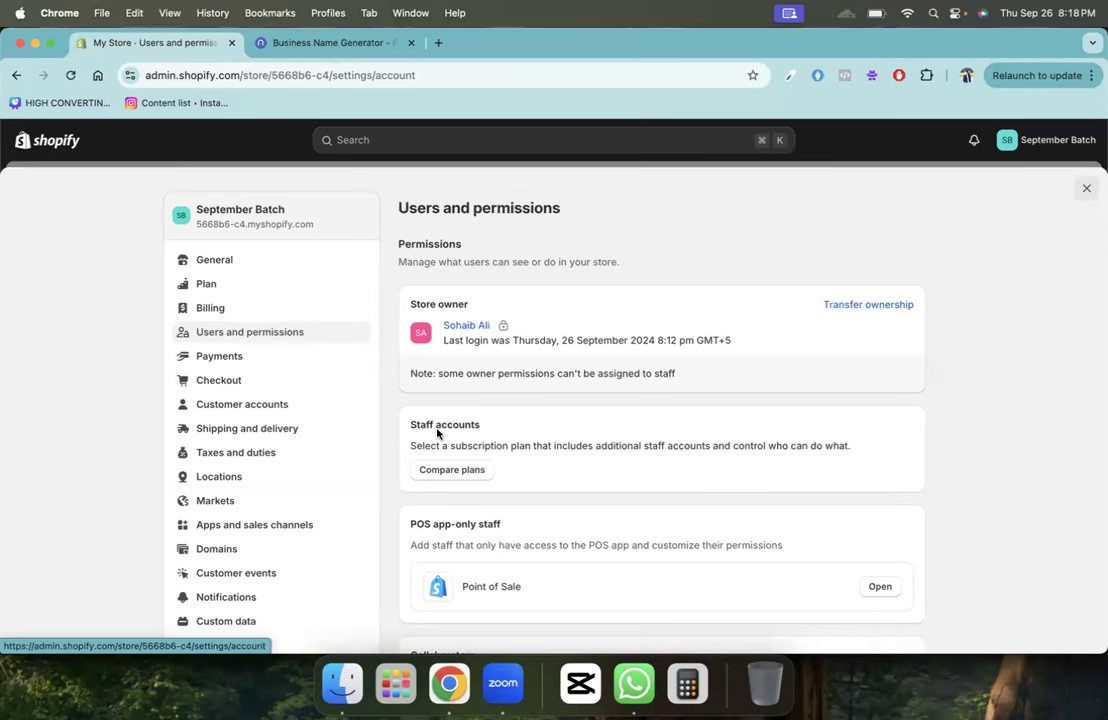
{"action": "scroll", "coordinate": [447, 466], "scroll_direction": "down", "scroll_amount": 5}
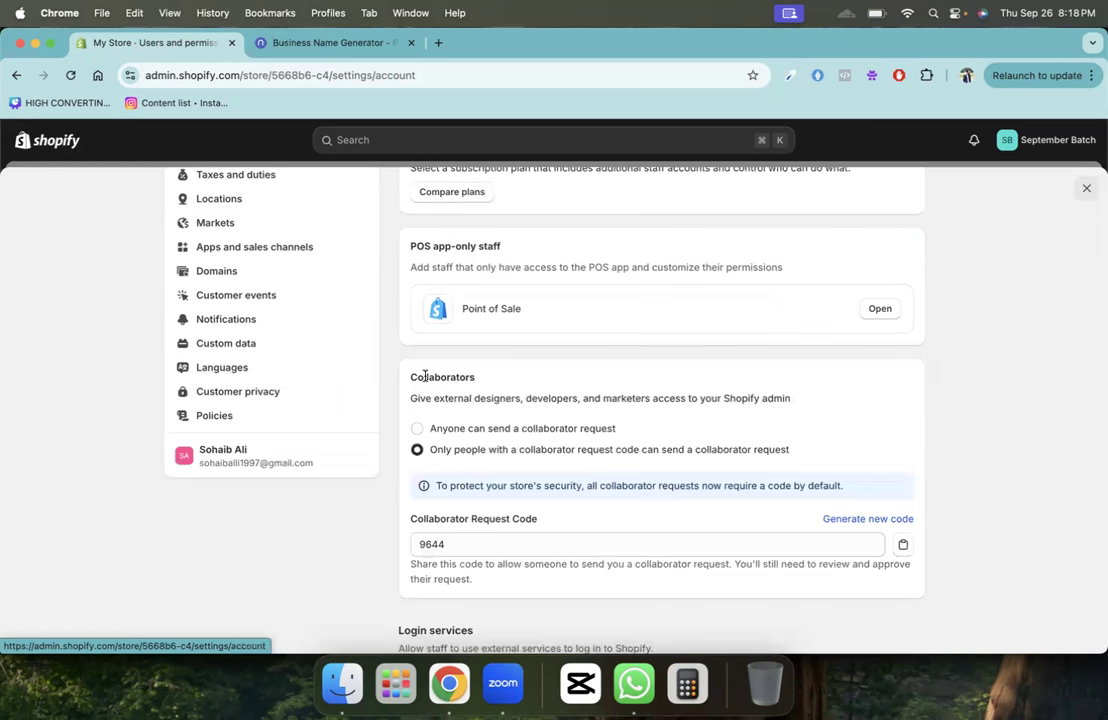
{"action": "double_click", "coordinate": [425, 379]}
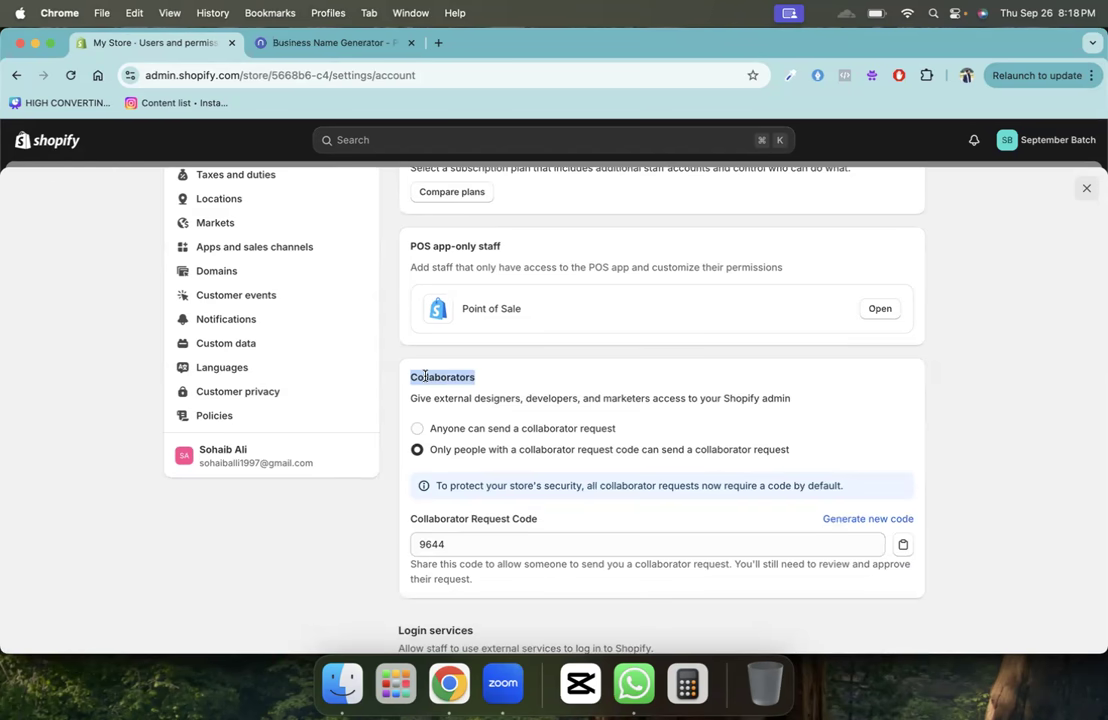
{"action": "scroll", "coordinate": [425, 376], "scroll_direction": "down", "scroll_amount": 3}
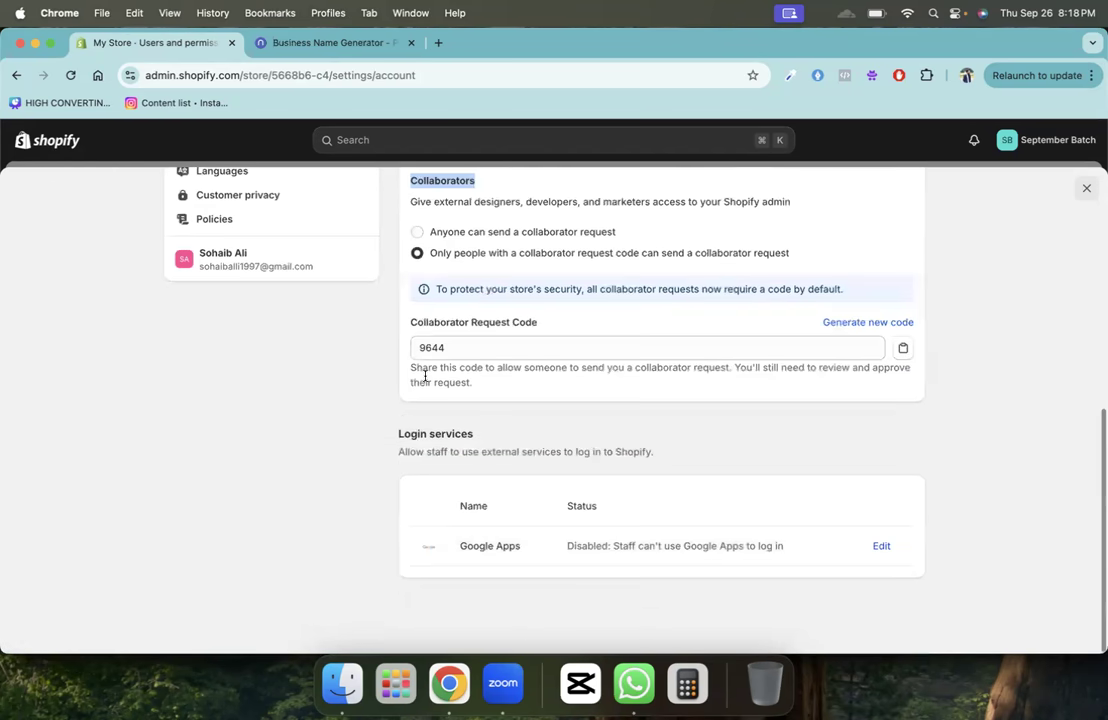
{"action": "scroll", "coordinate": [425, 376], "scroll_direction": "up", "scroll_amount": 8}
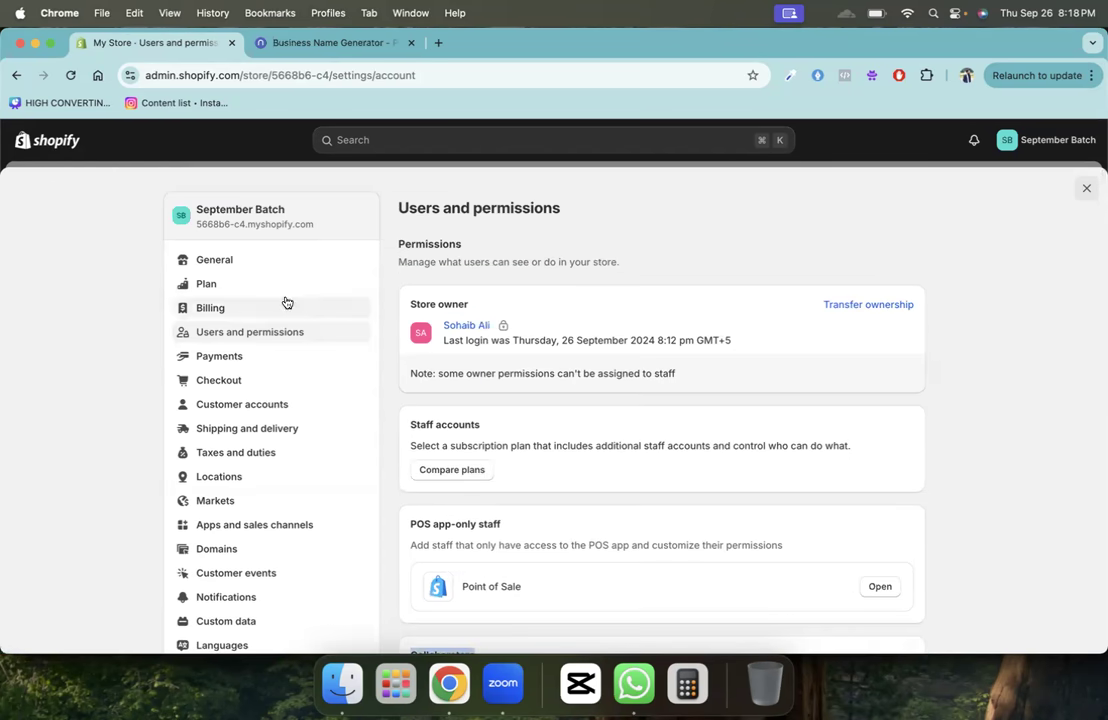
{"action": "left_click", "coordinate": [260, 357]}
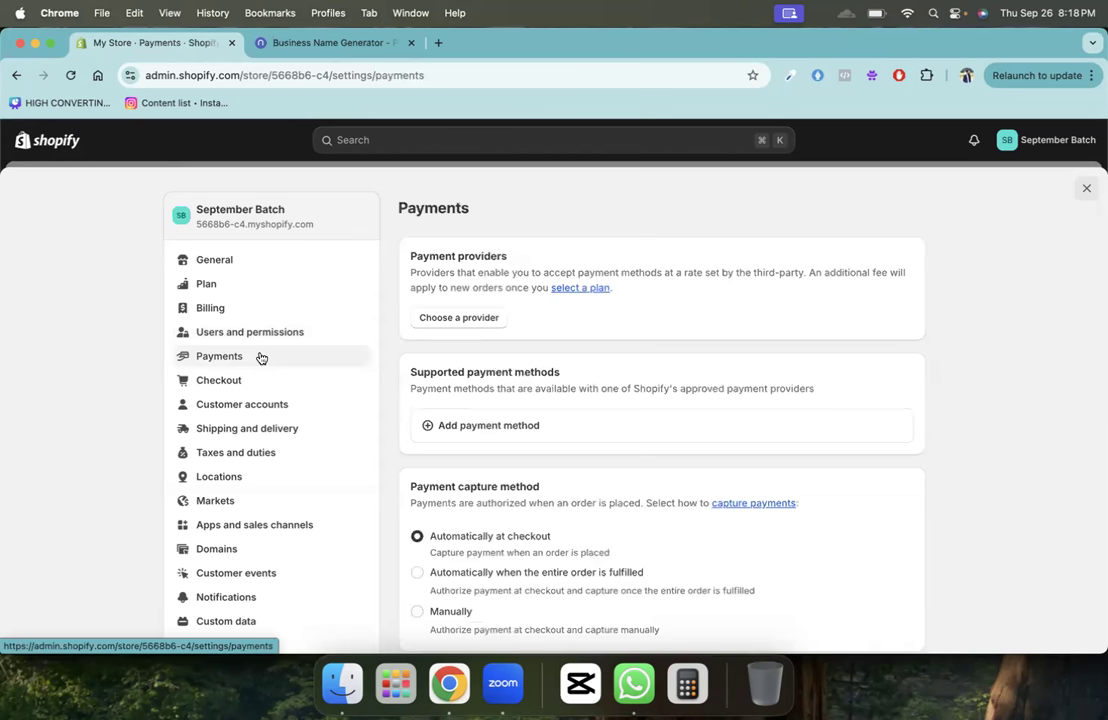
- In a new tab, search 'shopify payments available in which country'
{"action": "left_click", "coordinate": [410, 13]}
{"action": "mouse_move", "coordinate": [455, 13]}
{"action": "left_click", "coordinate": [371, 42]}
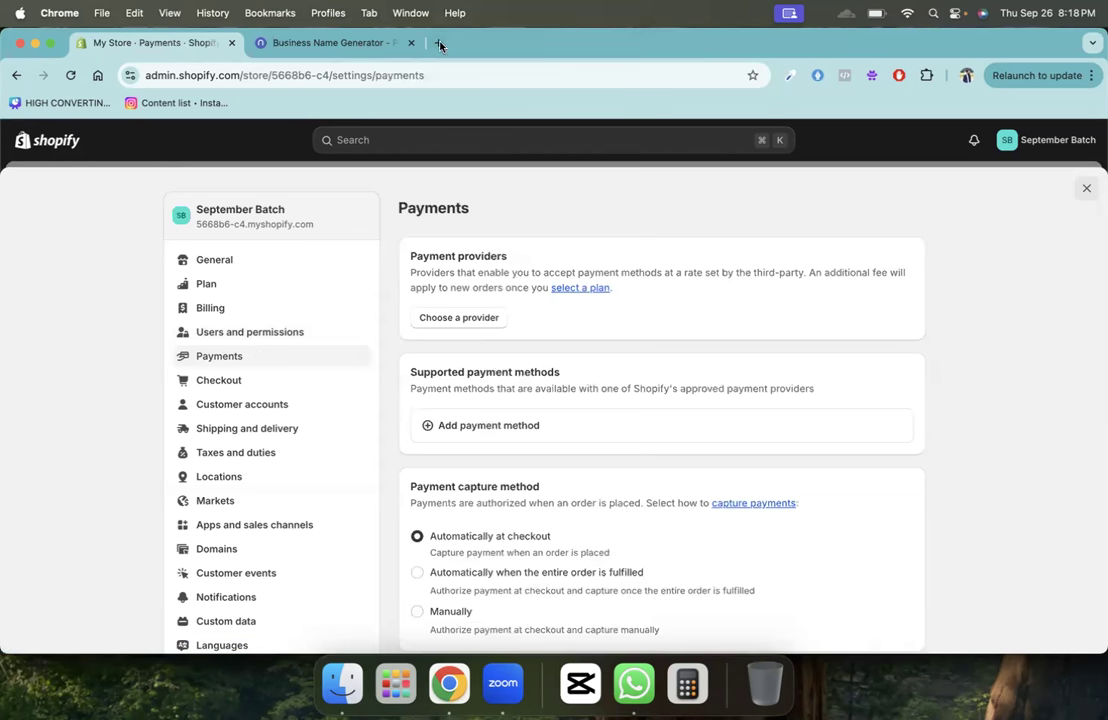
{"action": "left_click", "coordinate": [437, 42]}
{"action": "type", "text": "shopify pa"}
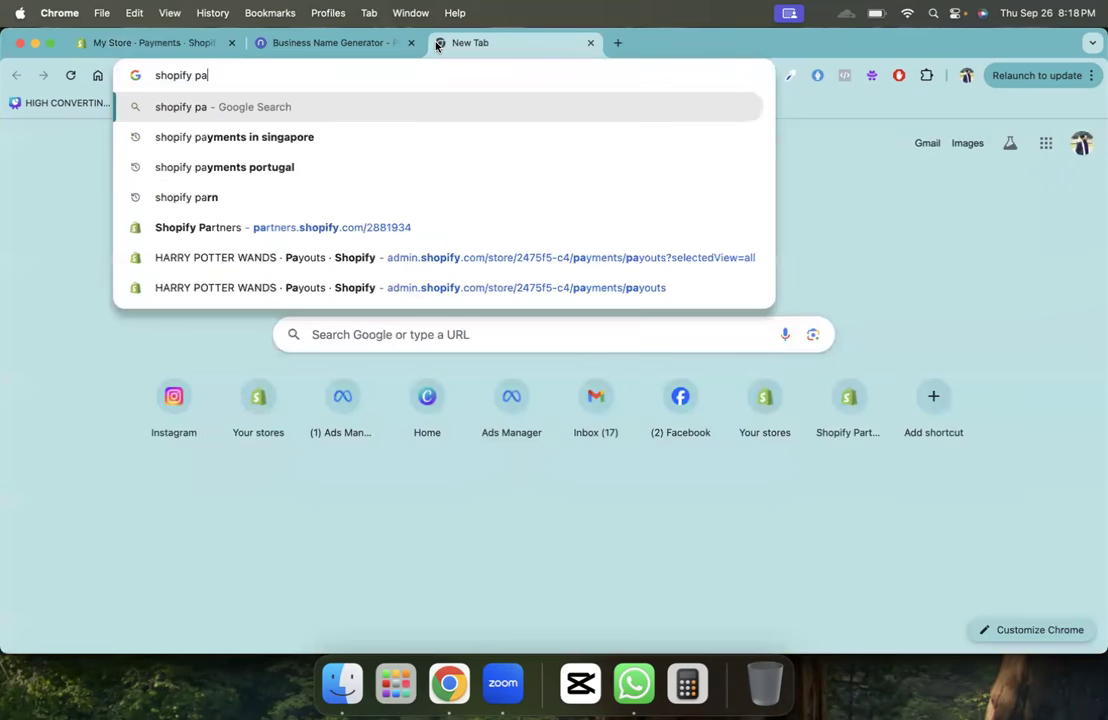
{"action": "type", "text": "yments available i"}
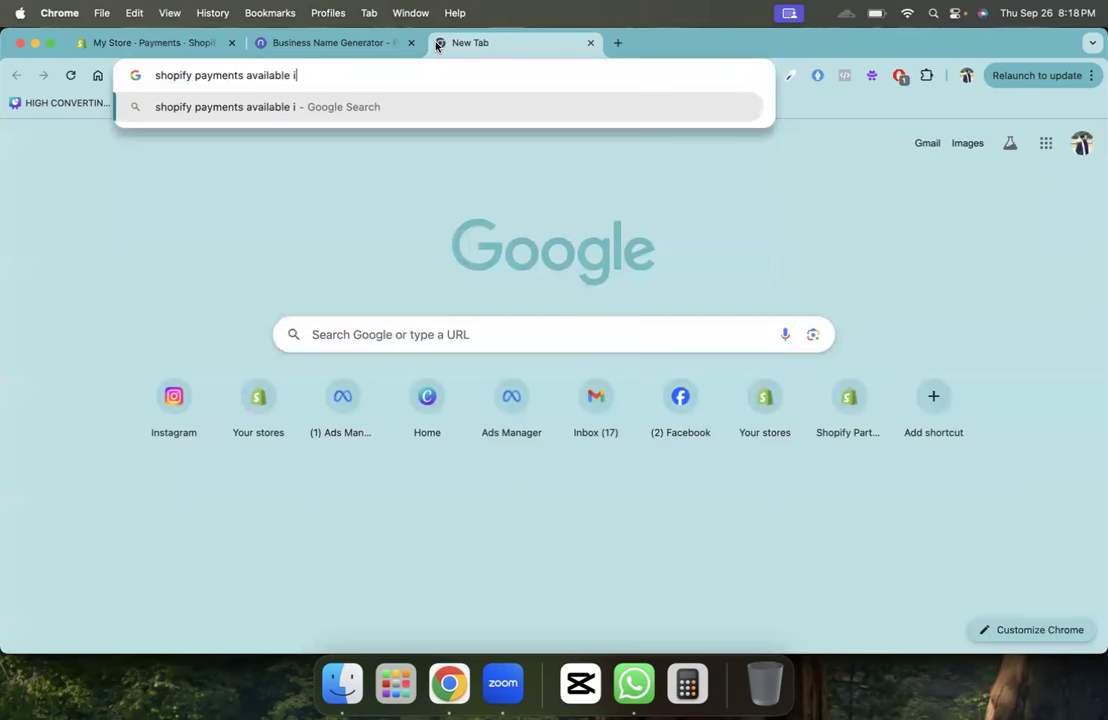
{"action": "type", "text": "n which country"}
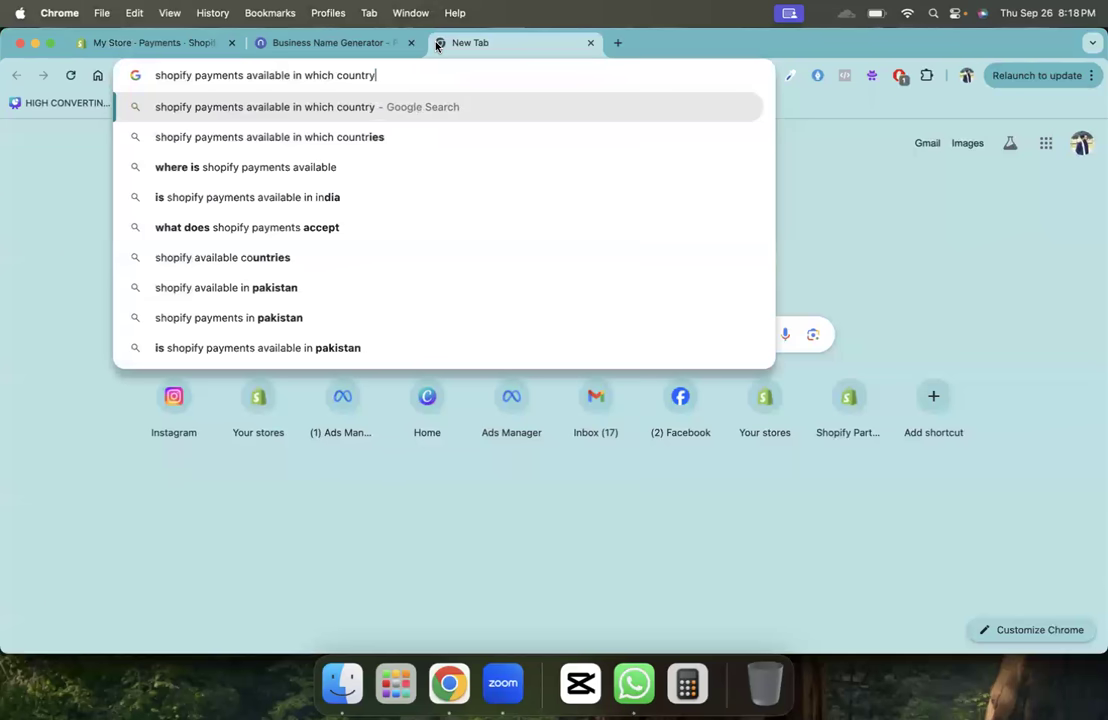
- Run the search, review Shopify Payments' supported countries list, then return to the Namelix results
{"action": "key", "text": "Return"}
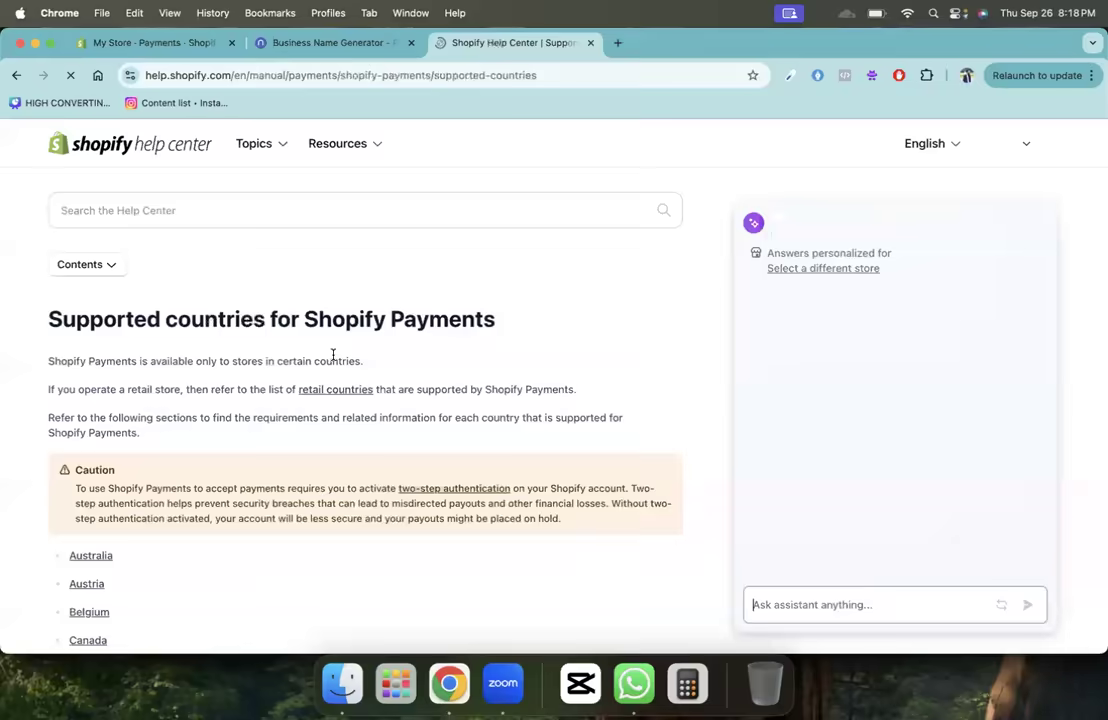
{"action": "scroll", "coordinate": [333, 355], "scroll_direction": "down", "scroll_amount": 10}
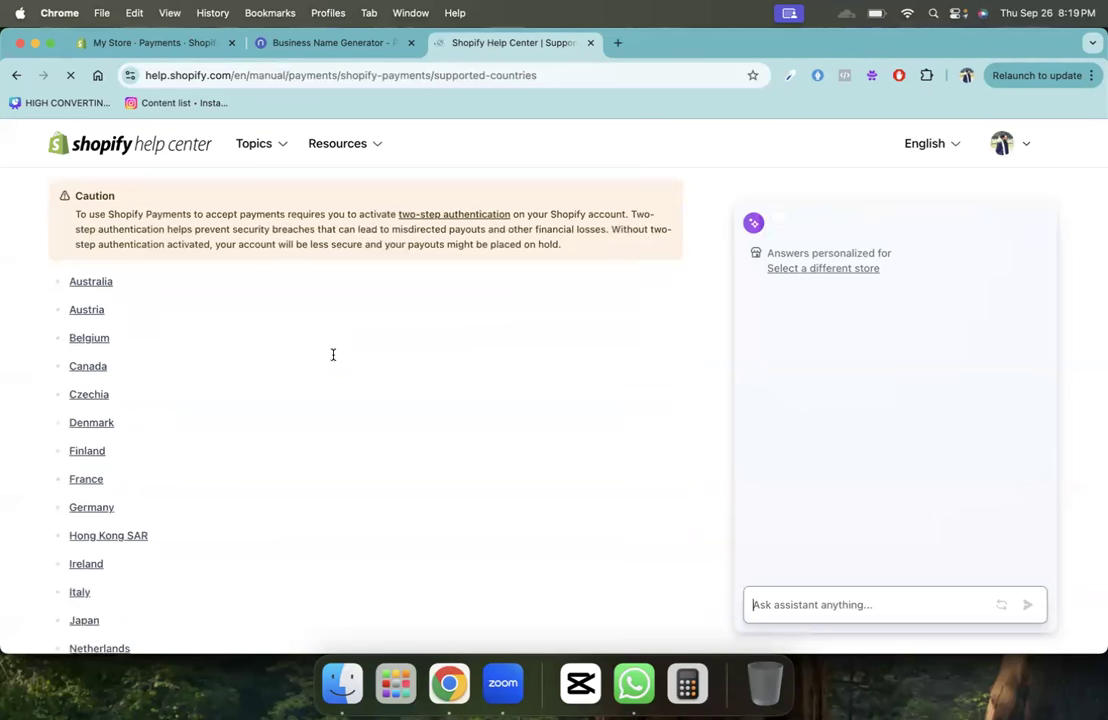
{"action": "scroll", "coordinate": [334, 359], "scroll_direction": "up", "scroll_amount": 3}
{"action": "scroll", "coordinate": [333, 359], "scroll_direction": "up", "scroll_amount": 10}
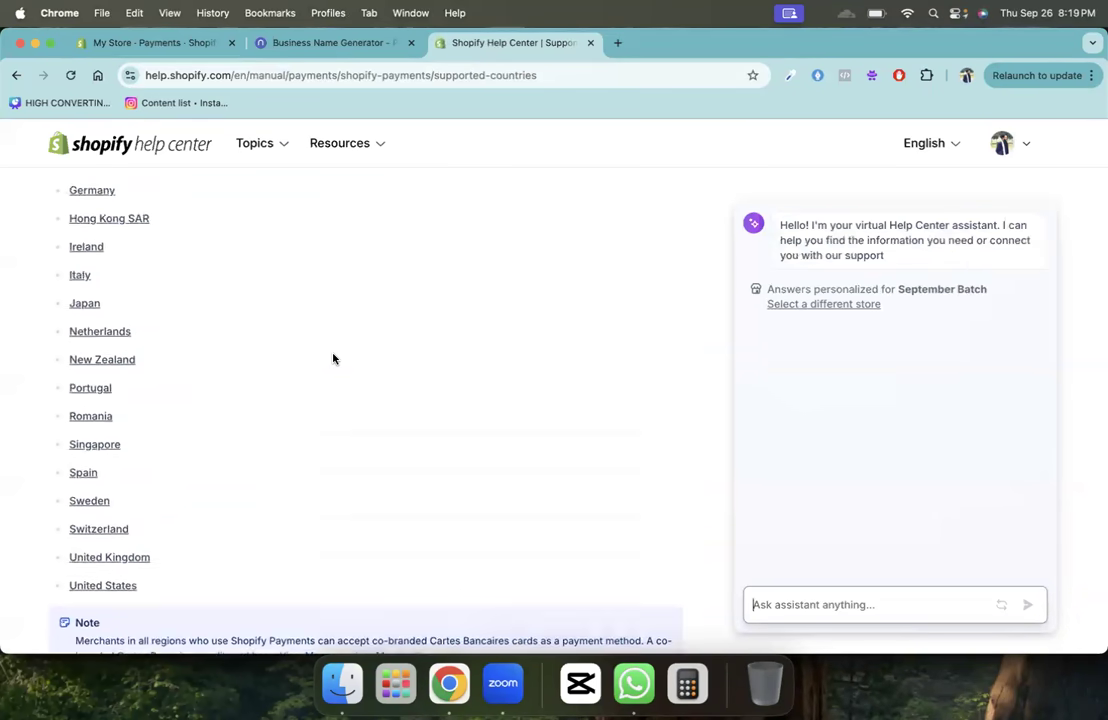
{"action": "scroll", "coordinate": [333, 359], "scroll_direction": "down", "scroll_amount": 15}
{"action": "scroll", "coordinate": [333, 359], "scroll_direction": "up", "scroll_amount": 10}
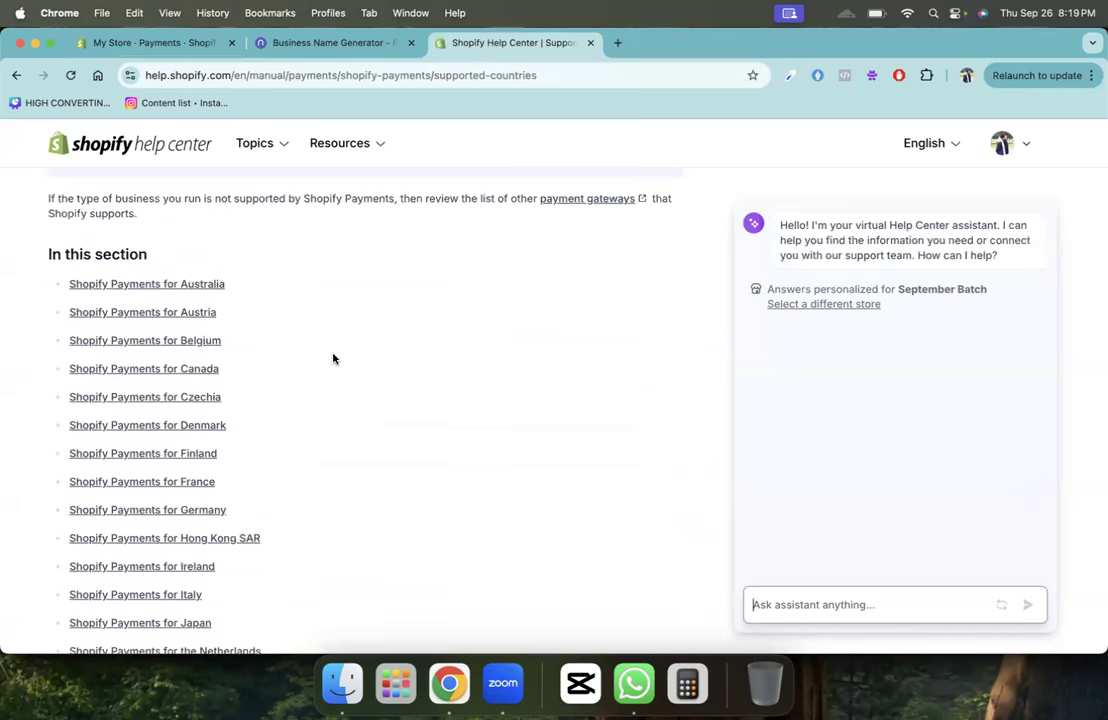
{"action": "scroll", "coordinate": [333, 359], "scroll_direction": "down", "scroll_amount": 3}
{"action": "scroll", "coordinate": [333, 359], "scroll_direction": "down", "scroll_amount": 3}
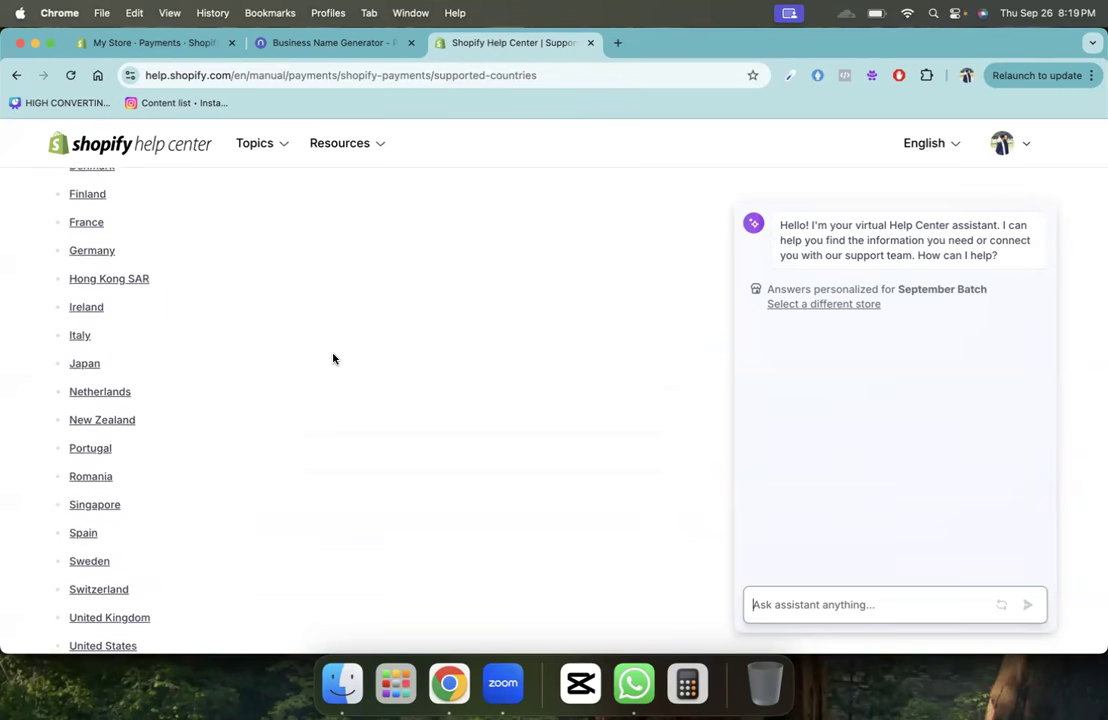
{"action": "scroll", "coordinate": [106, 383], "scroll_direction": "up", "scroll_amount": 8}
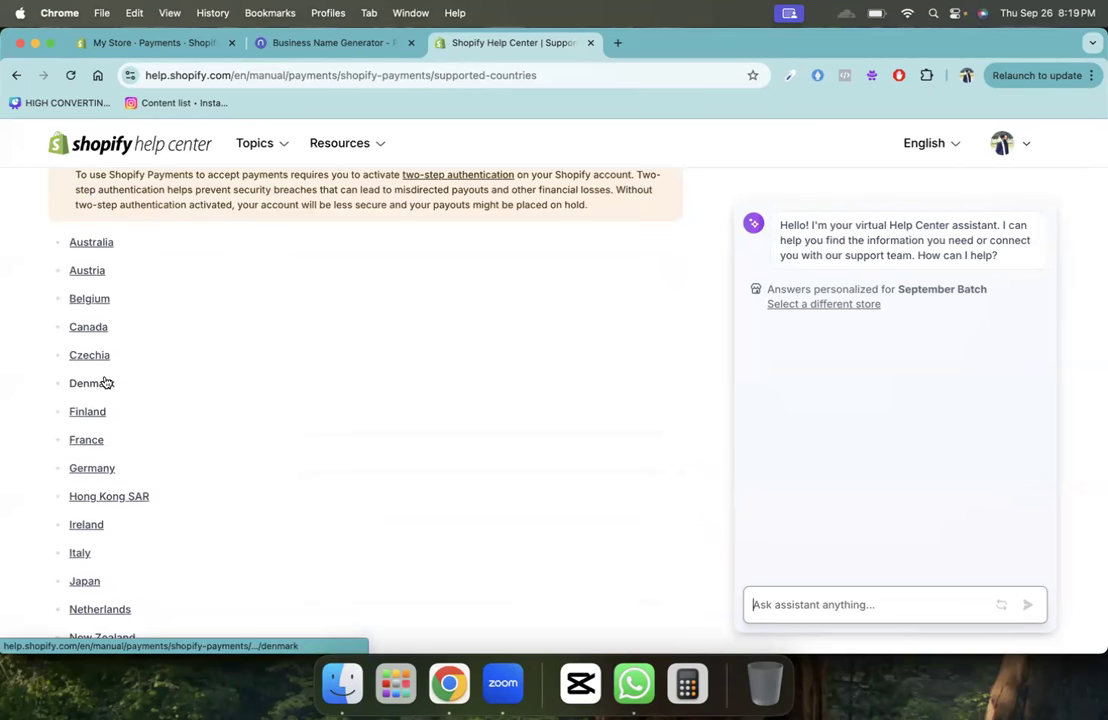
{"action": "left_click", "coordinate": [268, 38]}
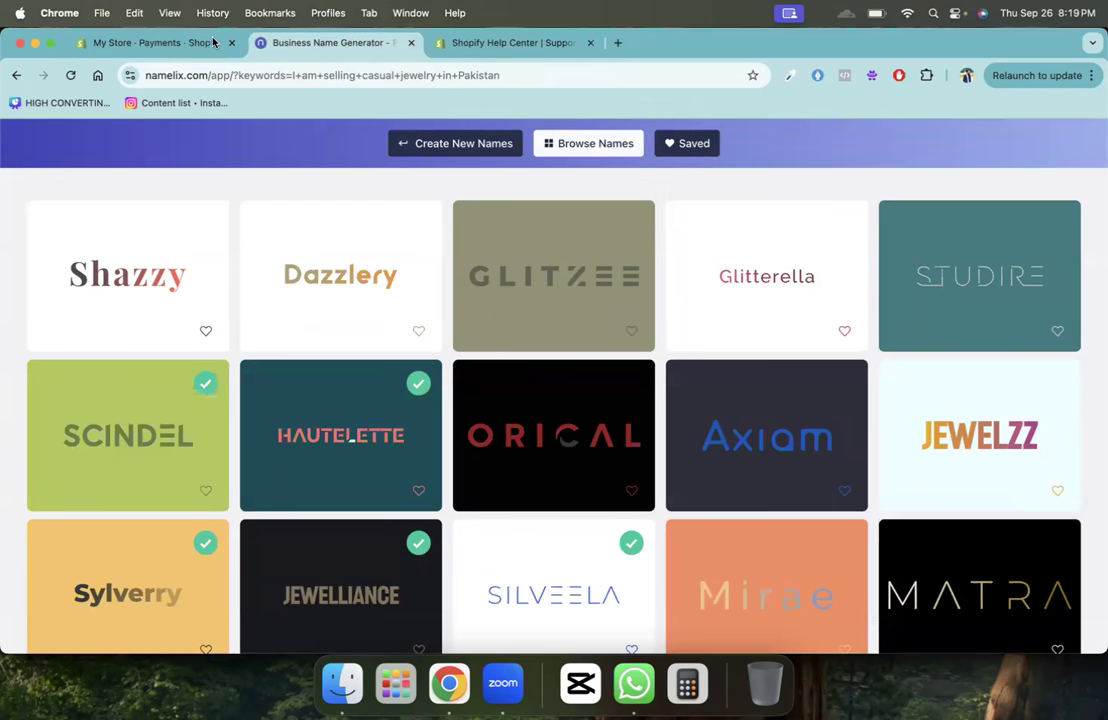
- Cross-check the supported countries help page against the store's Payments settings tab
{"action": "left_click", "coordinate": [180, 42]}
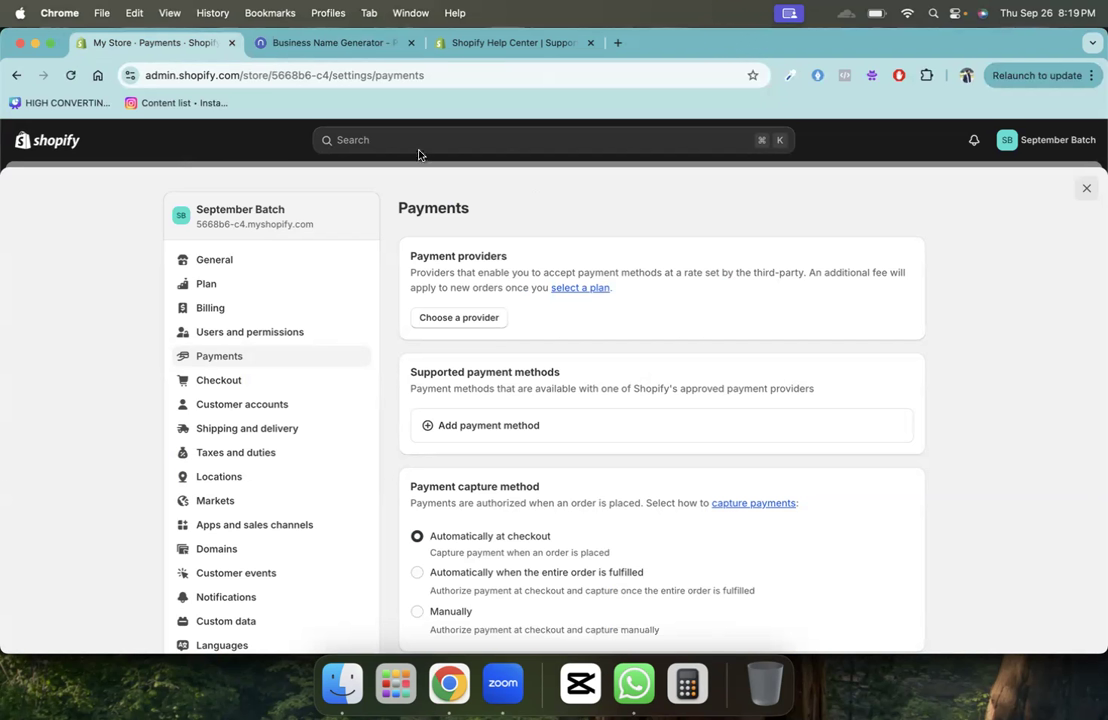
{"action": "left_click", "coordinate": [340, 43]}
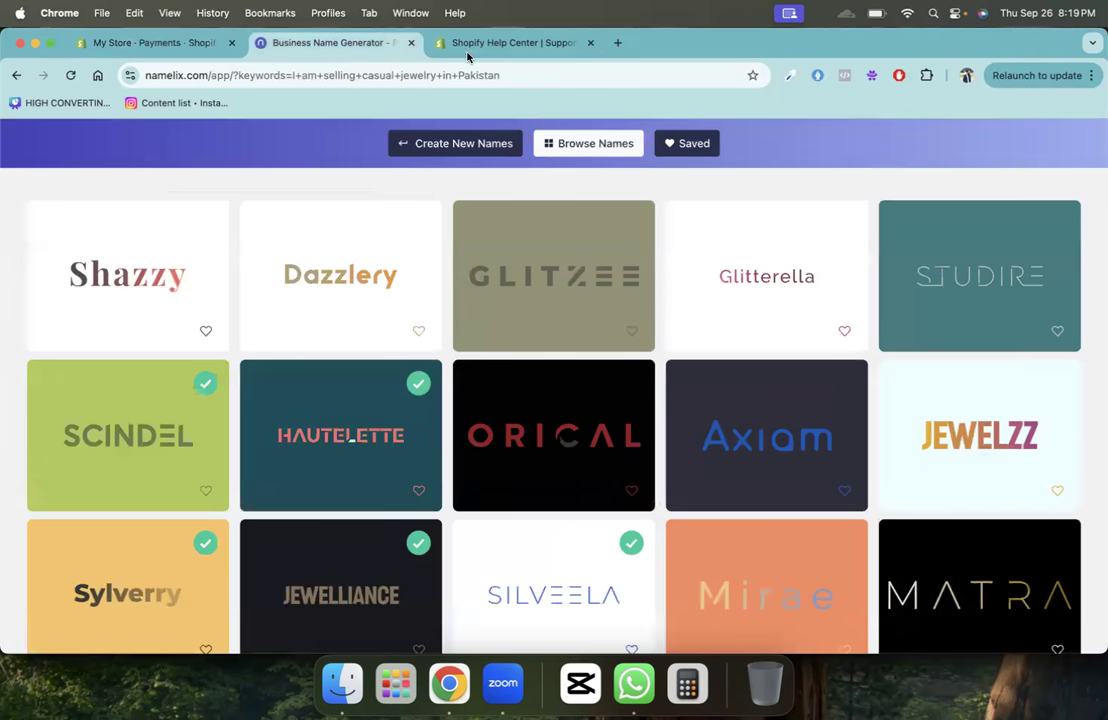
{"action": "left_click", "coordinate": [468, 43]}
{"action": "scroll", "coordinate": [285, 427], "scroll_direction": "down", "scroll_amount": 4}
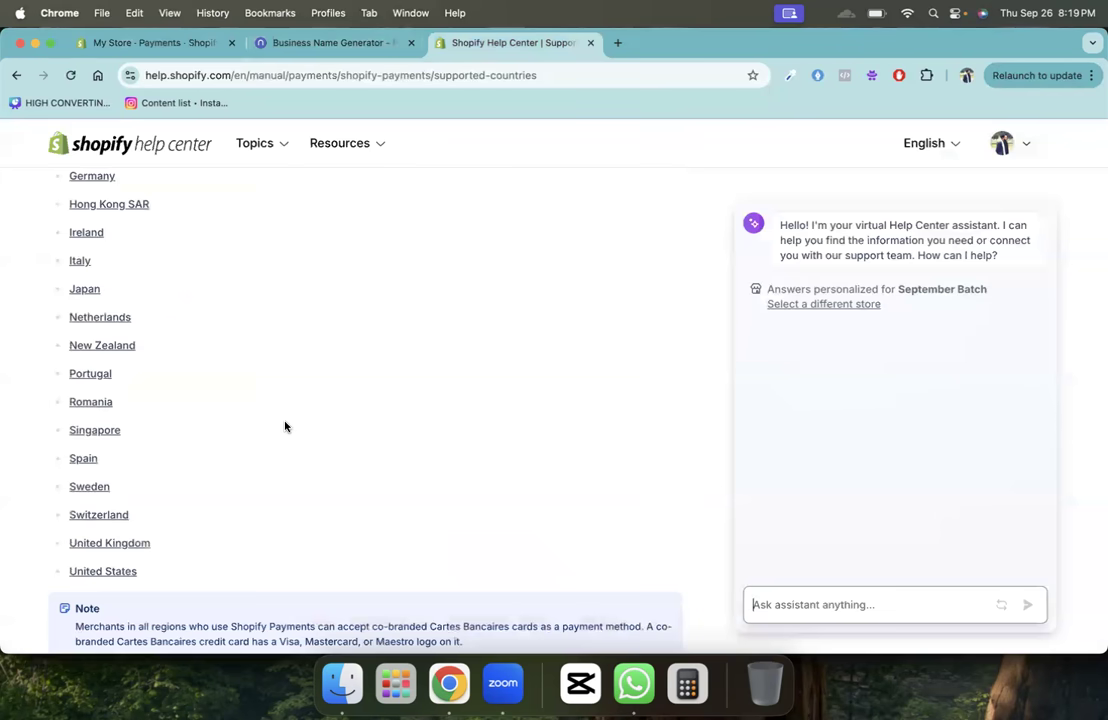
{"action": "left_click", "coordinate": [208, 46]}
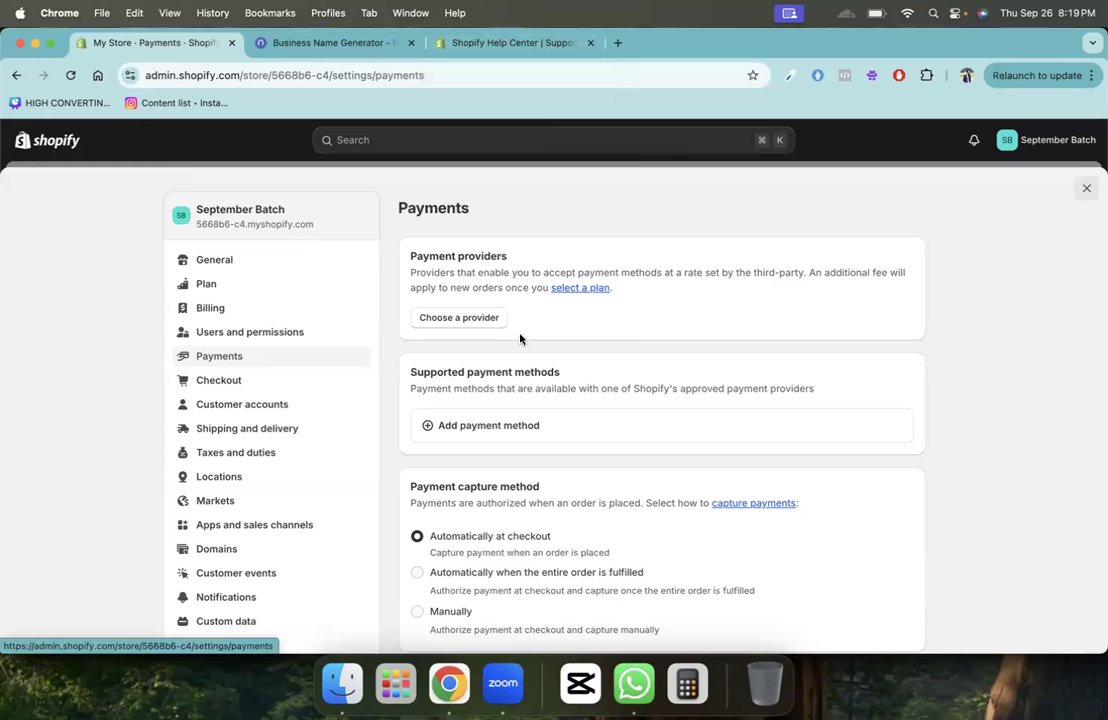
{"action": "left_click", "coordinate": [459, 324]}
{"action": "left_click", "coordinate": [512, 258]}
{"action": "type", "text": "str"}
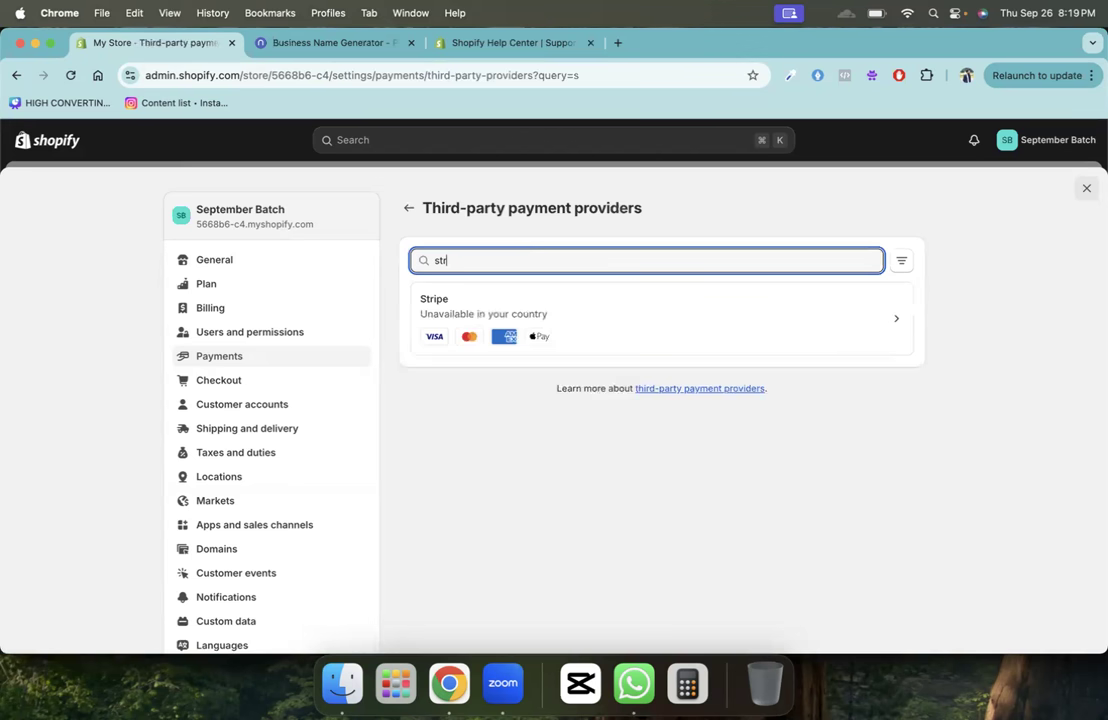
{"action": "left_click", "coordinate": [485, 314]}
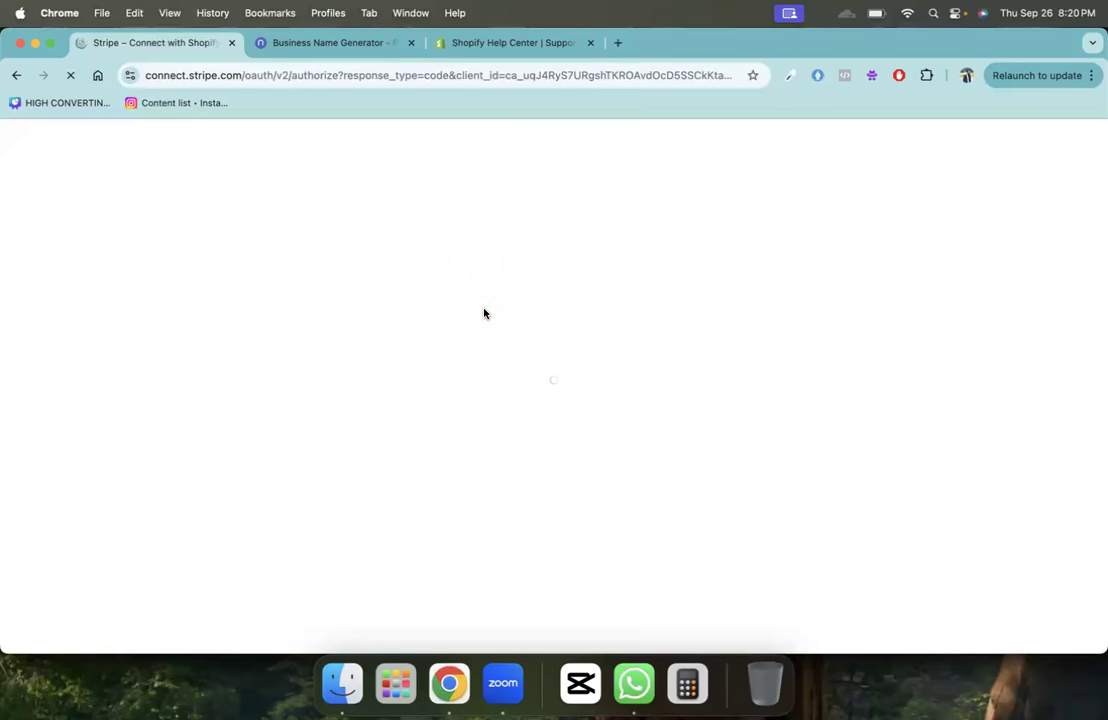
{"action": "left_click", "coordinate": [16, 75]}
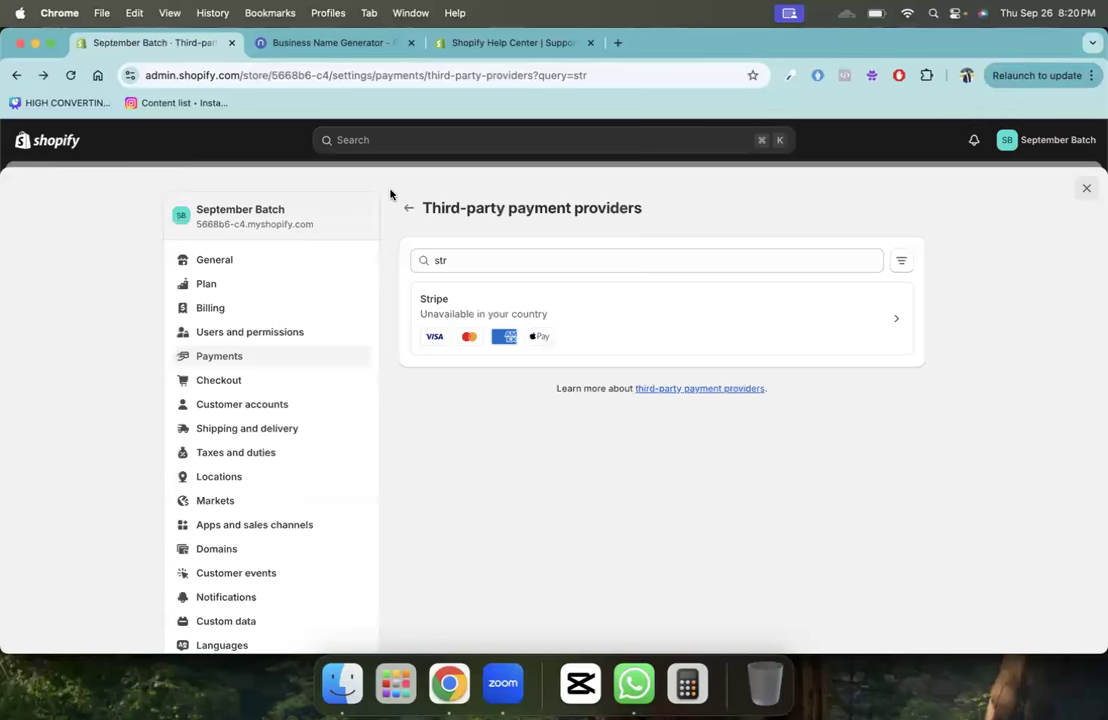
{"action": "left_click", "coordinate": [403, 206]}
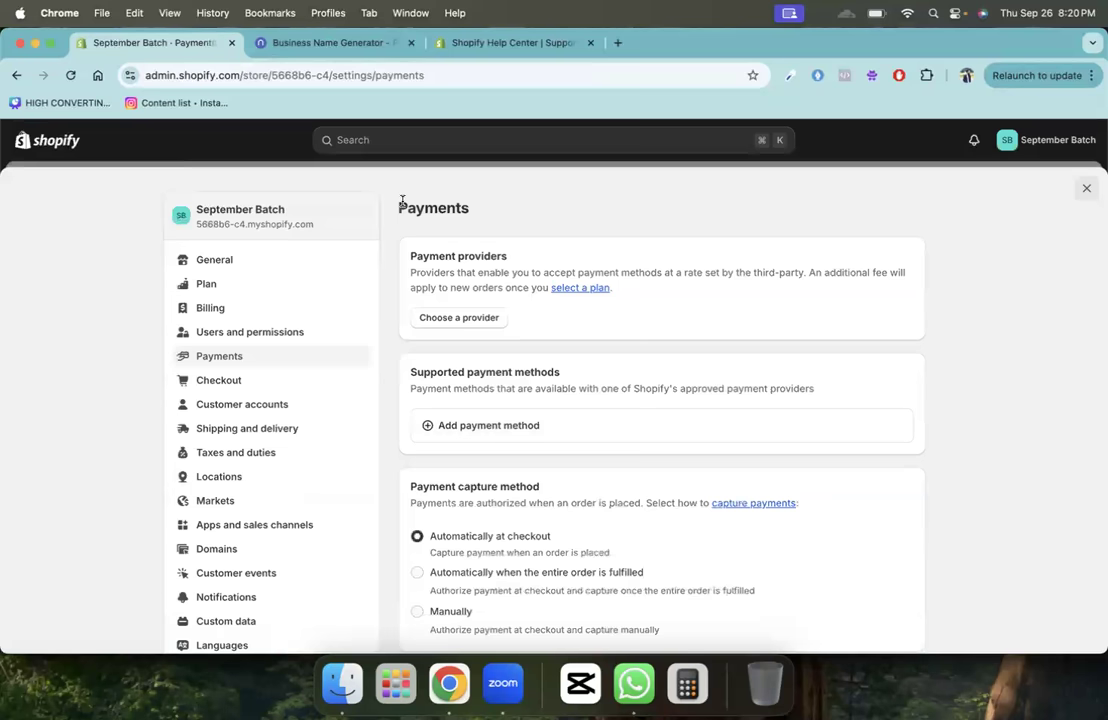
- Note in Google Docs that card-payment alternatives exist without Shopify Payments, adding 'India: Razorpay'
{"action": "key", "text": "super+grave"}
{"action": "key", "text": "Return"}
{"action": "type", "text": "If shopify pa"}
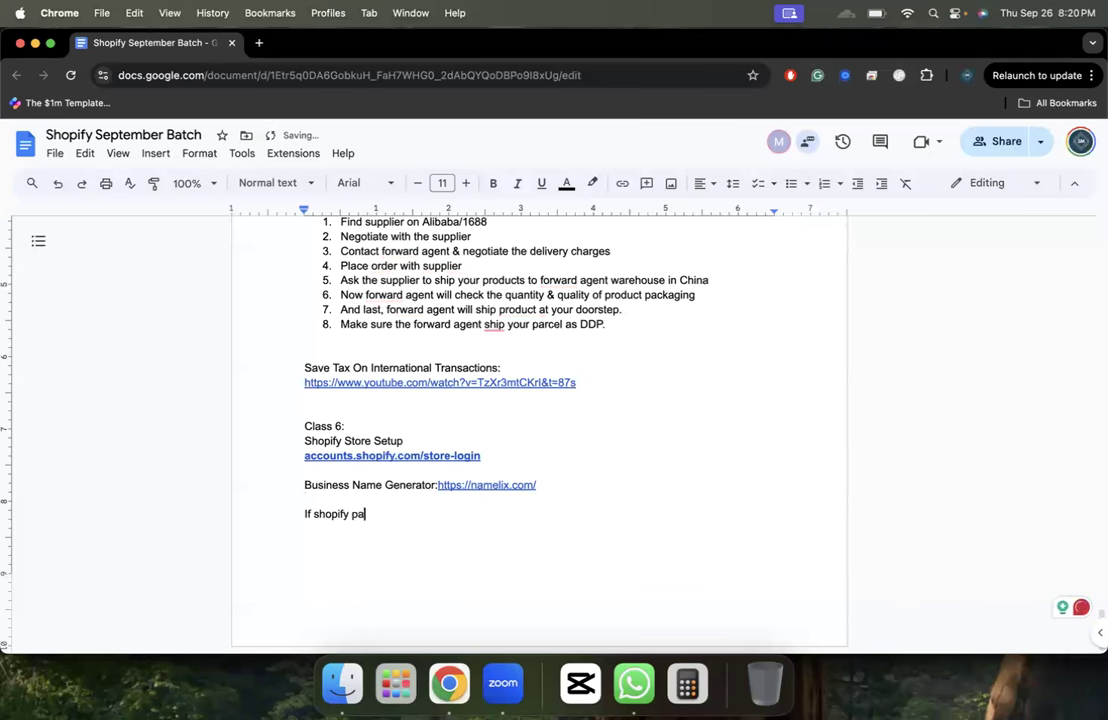
{"action": "type", "text": "yment is not availabl"}
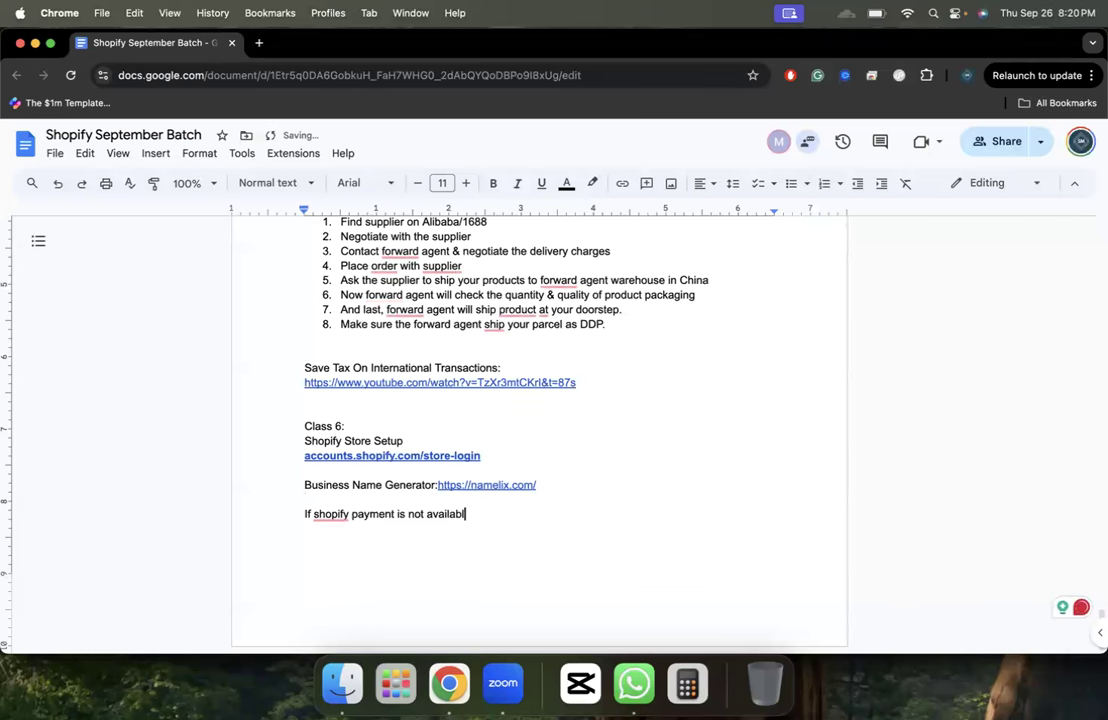
{"action": "type", "text": "e, there are alternatives to ena"}
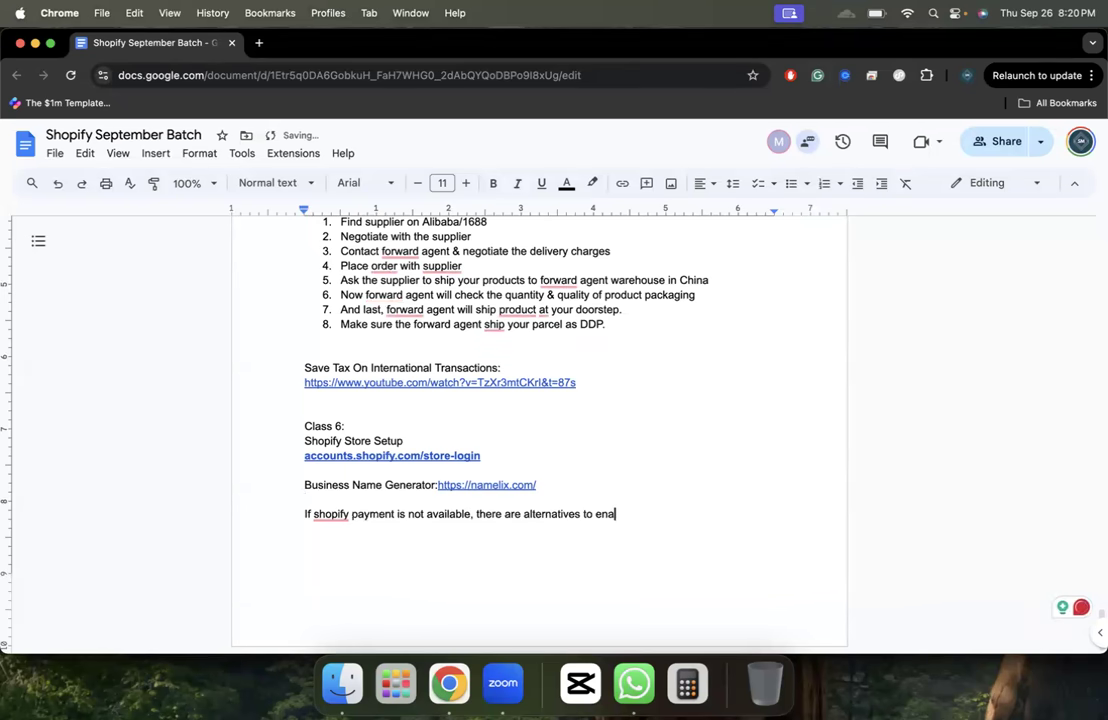
{"action": "type", "text": "ble card payment"}
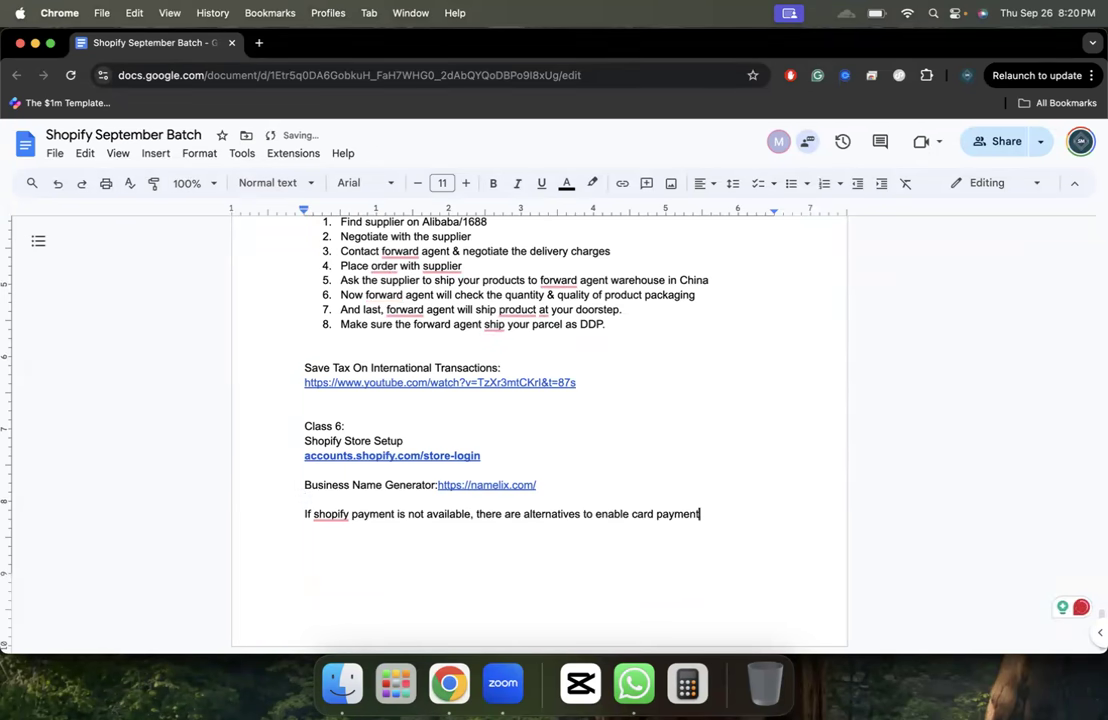
{"action": "type", "text": "s on shopify."}
{"action": "key", "text": "Return"}
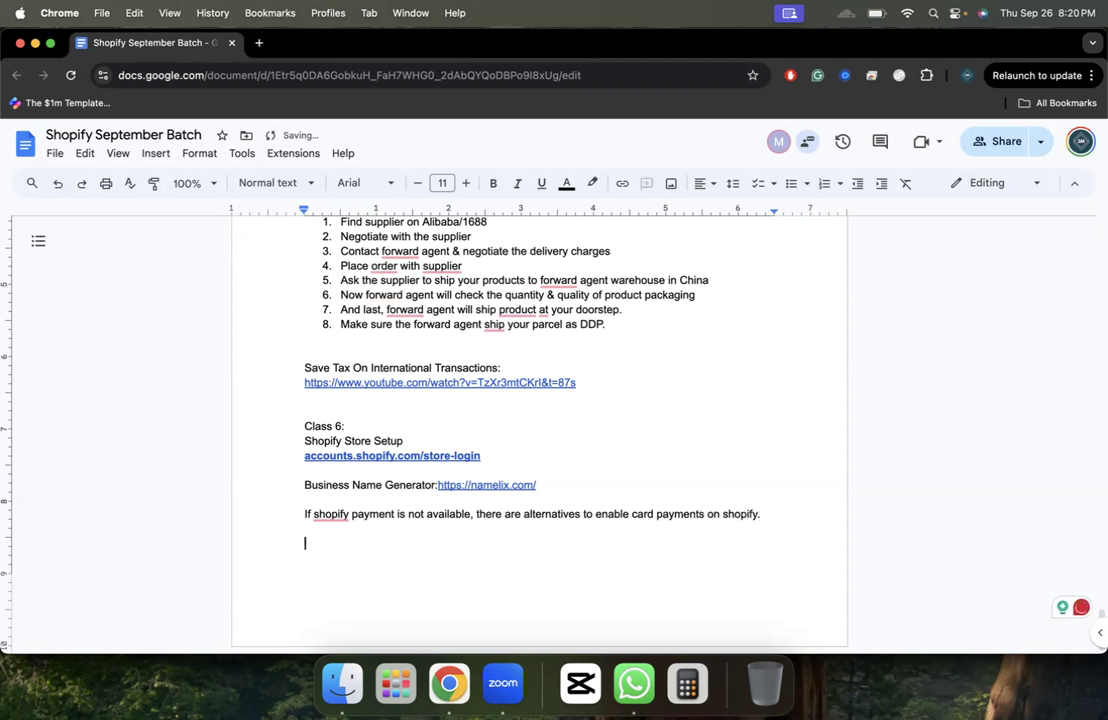
{"action": "type", "text": "India: Re"}
{"action": "type", "text": "orpay"}
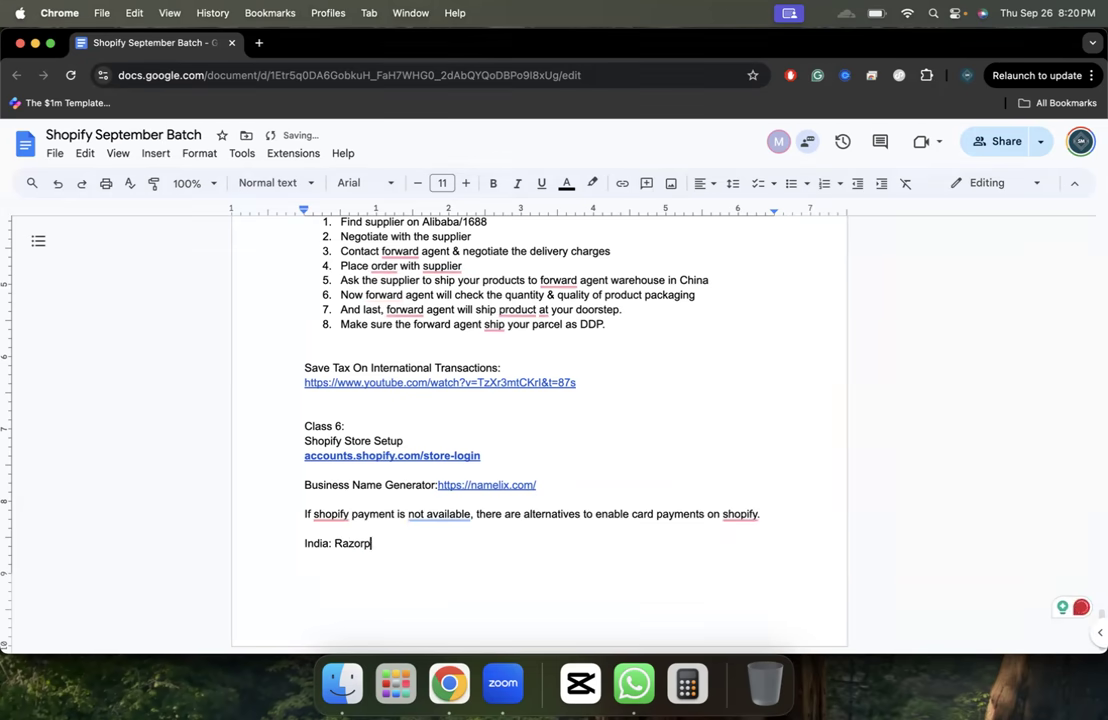
{"action": "key", "text": "super+grave"}
- Search Google for 'razorpay' and open Razorpay's official website
{"action": "left_click", "coordinate": [376, 41]}
{"action": "left_click", "coordinate": [381, 67]}
{"action": "type", "text": "razorpay"}
{"action": "key", "text": "Return"}
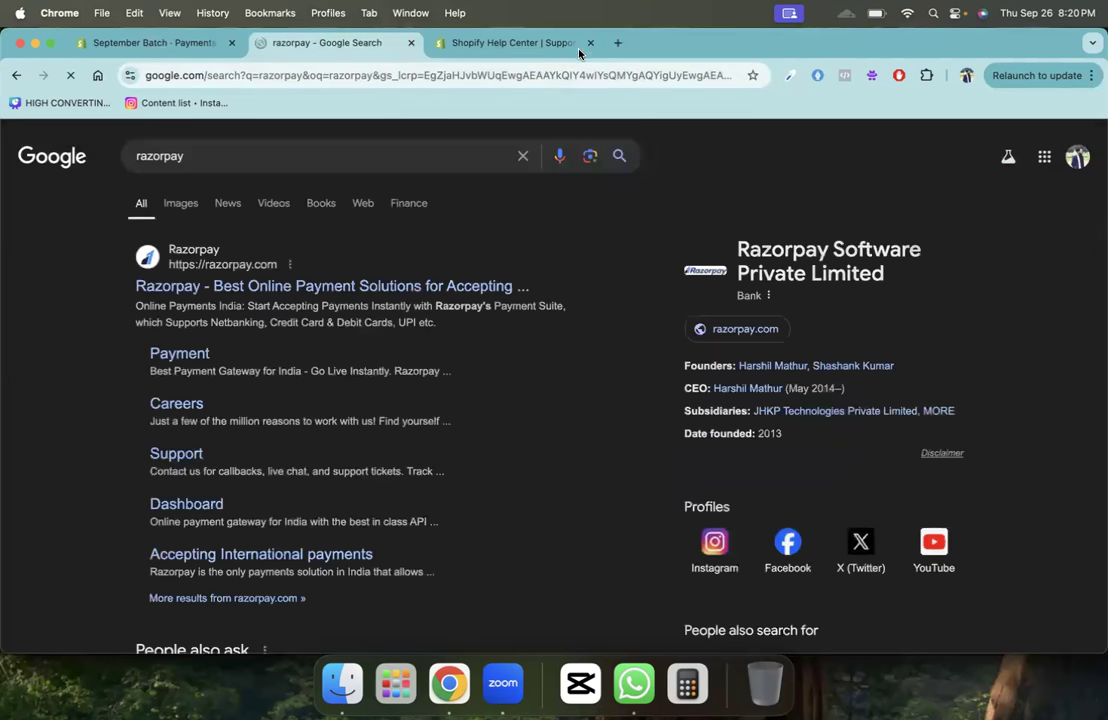
{"action": "left_click", "coordinate": [590, 44]}
{"action": "left_click", "coordinate": [240, 292]}
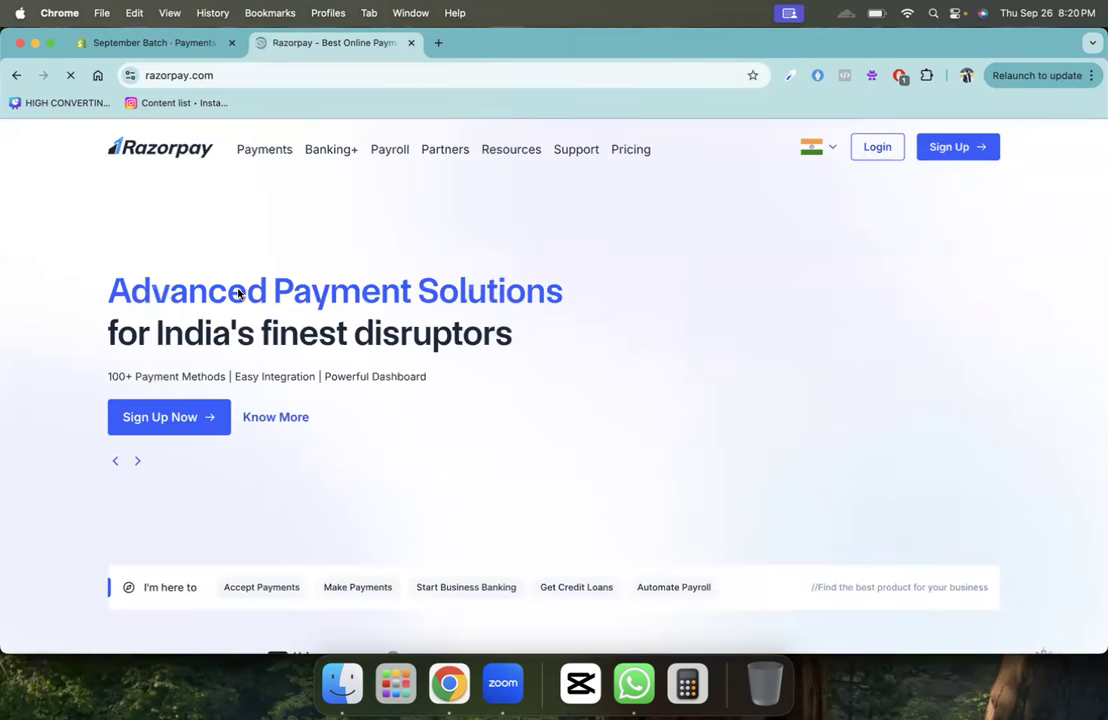
- Filter Shopify's third-party payment providers for 'razo' to confirm Razorpay isn't listed
{"action": "left_click", "coordinate": [165, 43]}
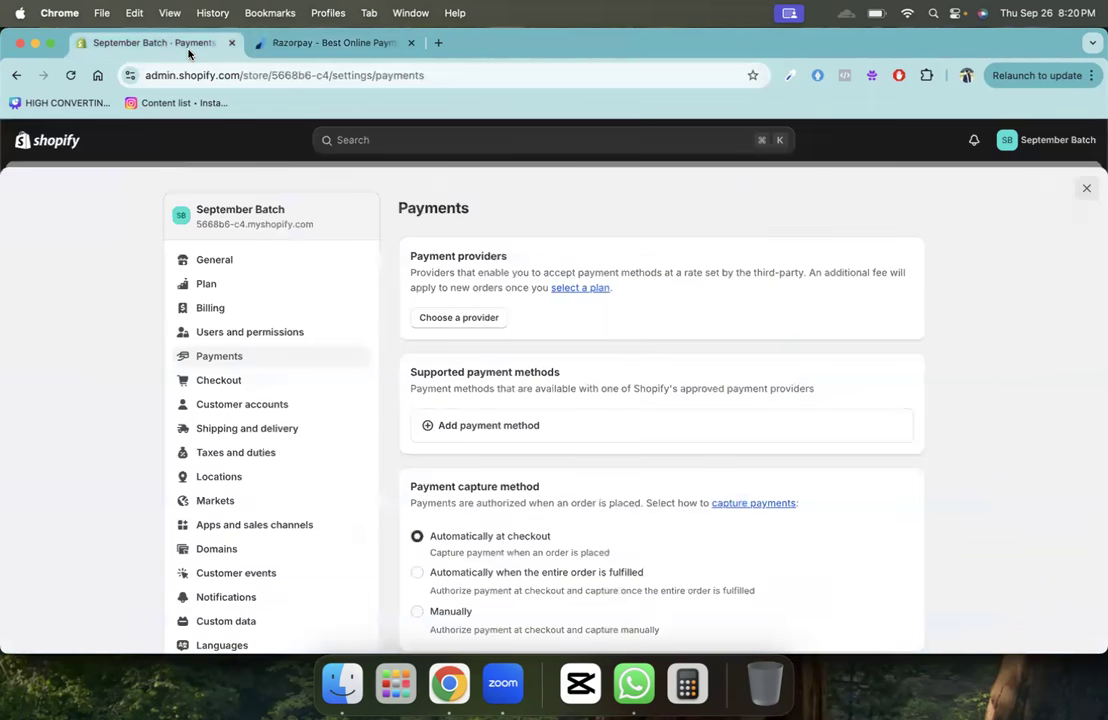
{"action": "left_click", "coordinate": [477, 318]}
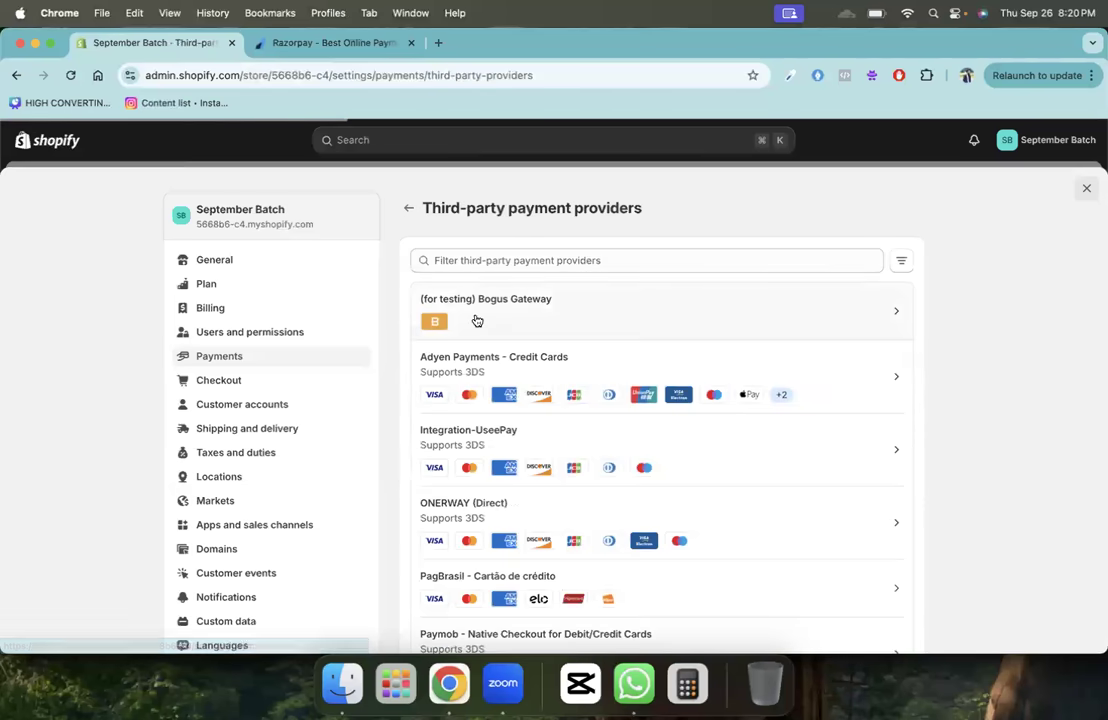
{"action": "left_click", "coordinate": [517, 260]}
{"action": "type", "text": "razo"}
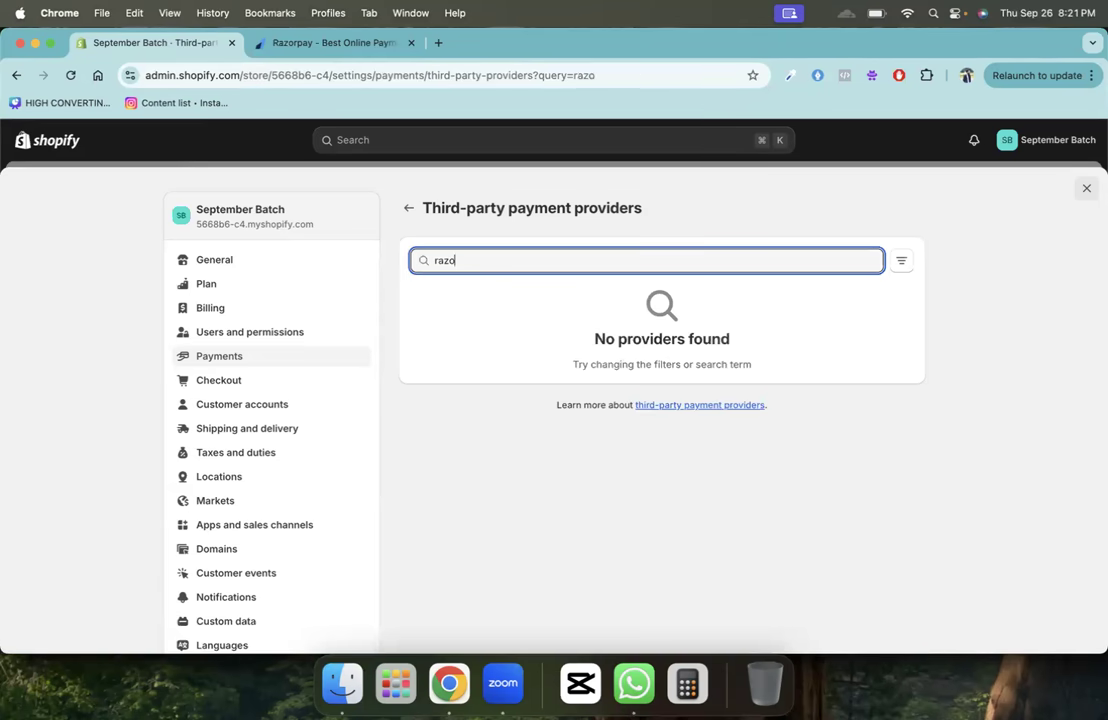
{"action": "key", "text": "BackSpace"}
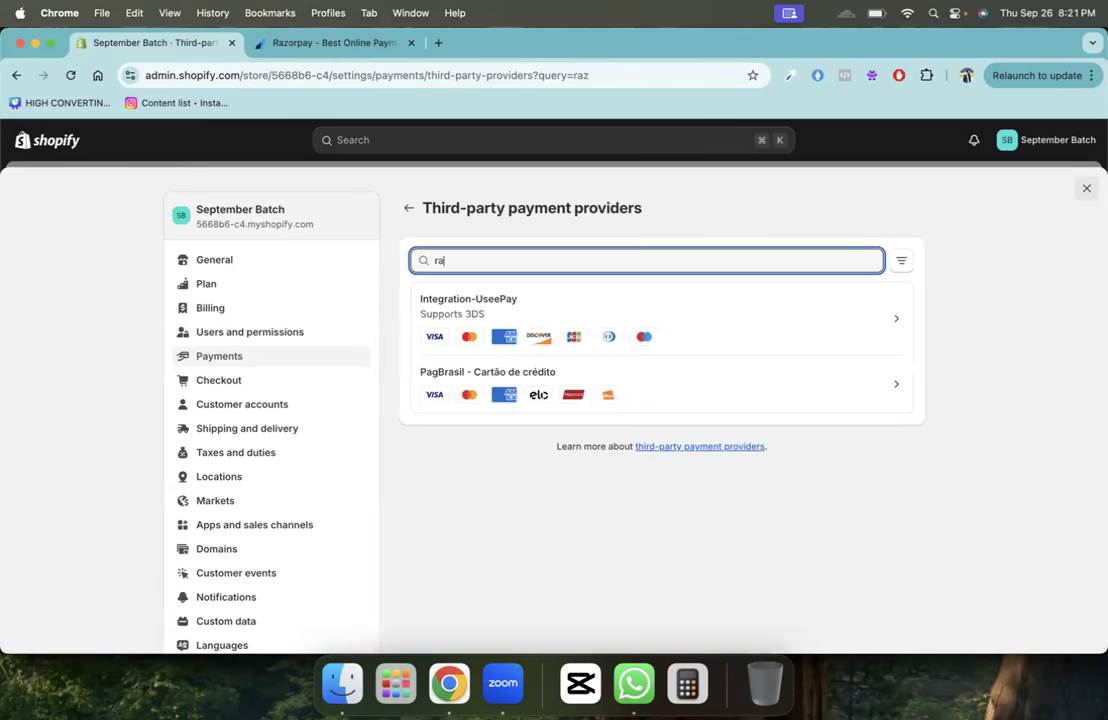
{"action": "key", "text": "BackSpace"}
{"action": "key", "text": "BackSpace"}
{"action": "left_click", "coordinate": [335, 43]}
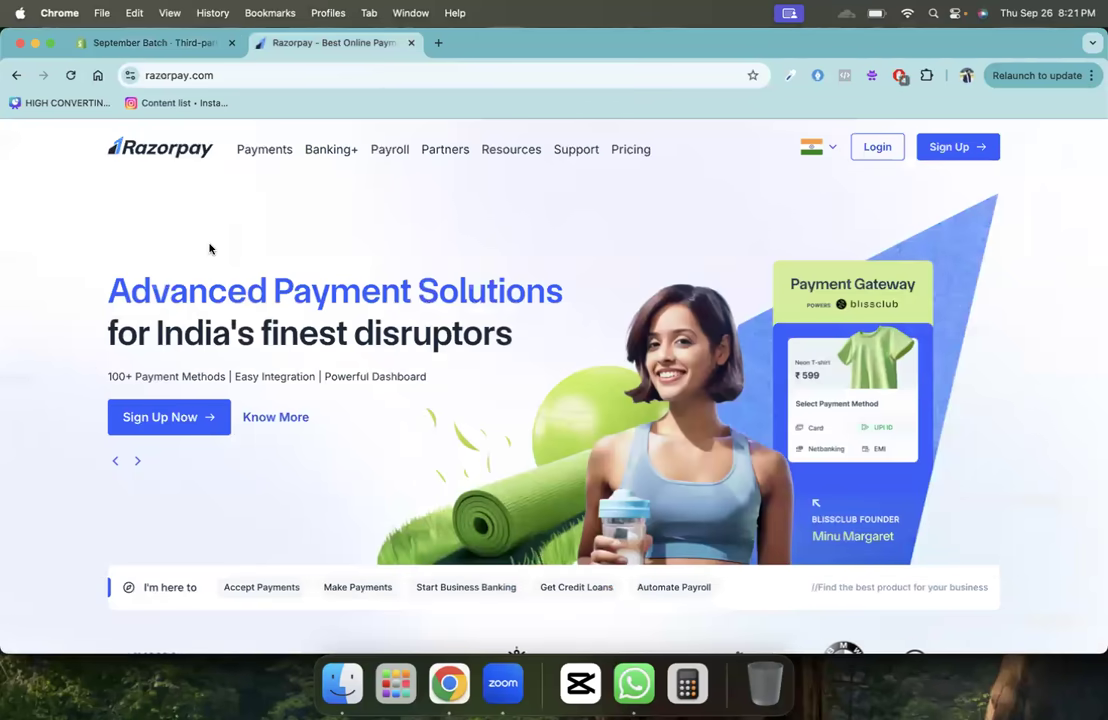
- Browse Razorpay's homepage products like Payment Gateway and Payment Links, then close its tab
{"action": "scroll", "coordinate": [210, 247], "scroll_direction": "down", "scroll_amount": 2}
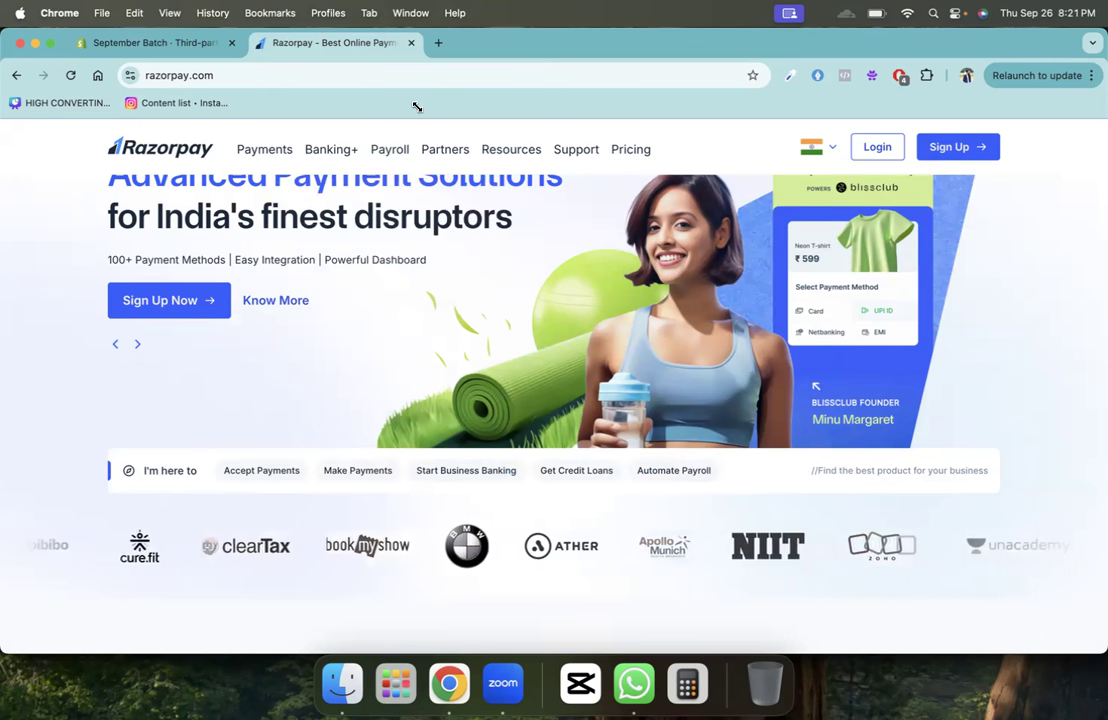
{"action": "scroll", "coordinate": [437, 354], "scroll_direction": "down", "scroll_amount": 10}
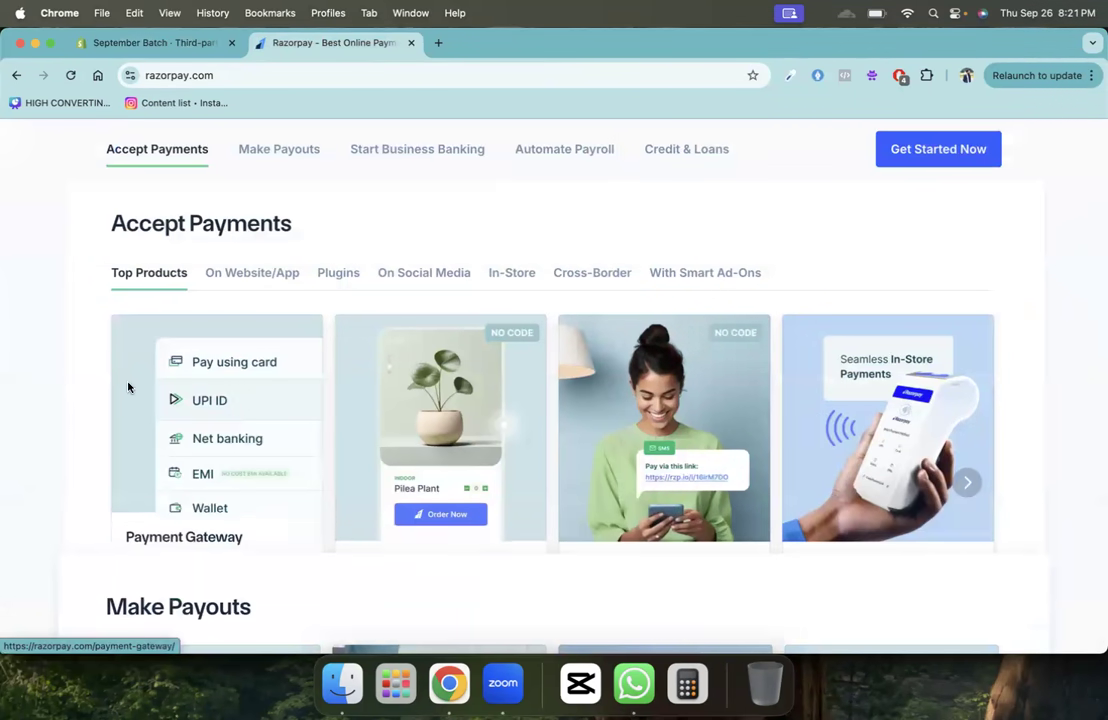
{"action": "scroll", "coordinate": [51, 379], "scroll_direction": "down", "scroll_amount": 2}
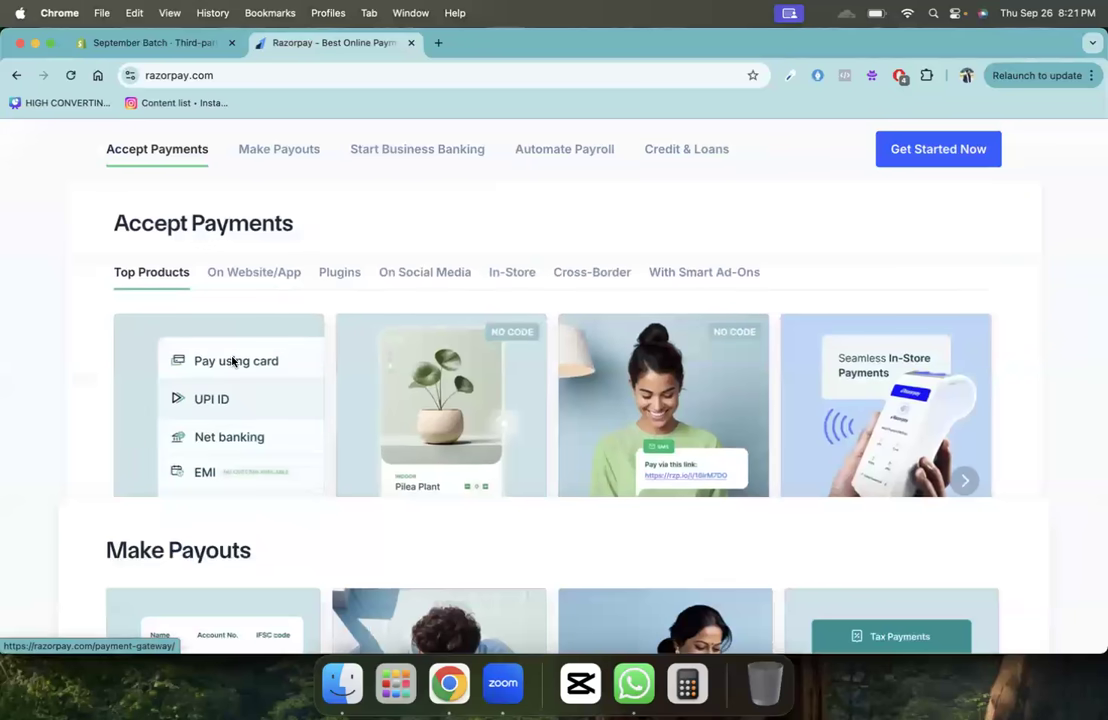
{"action": "scroll", "coordinate": [232, 362], "scroll_direction": "down", "scroll_amount": 2}
{"action": "scroll", "coordinate": [232, 362], "scroll_direction": "up", "scroll_amount": 10}
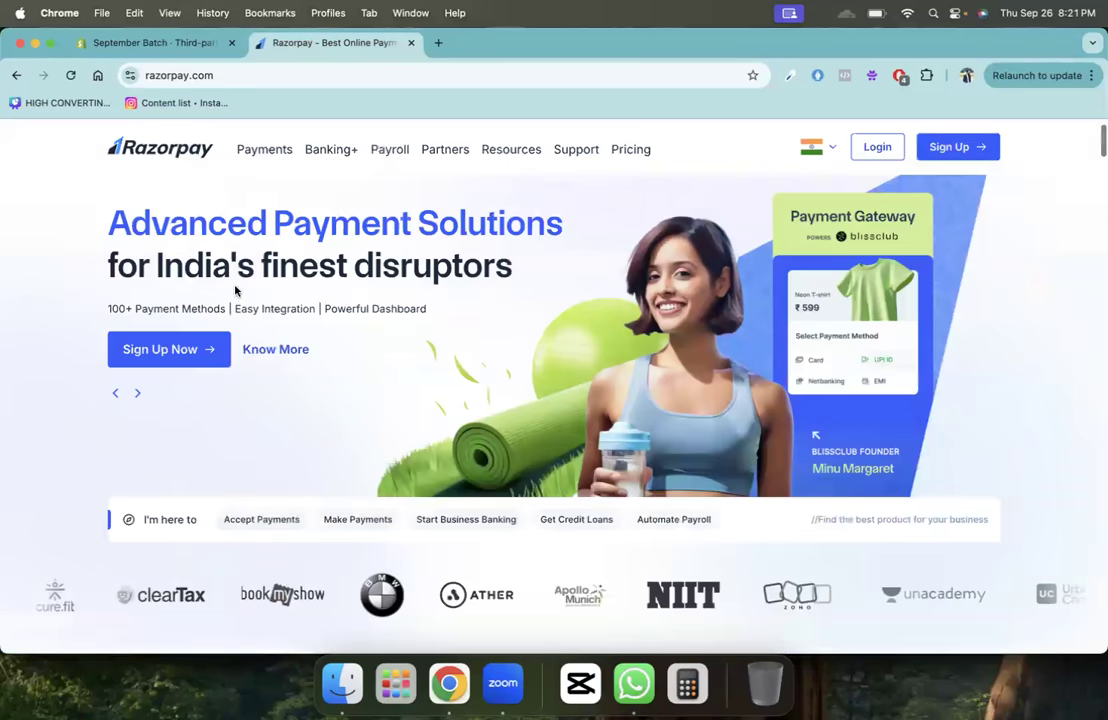
{"action": "scroll", "coordinate": [240, 270], "scroll_direction": "down", "scroll_amount": 2}
{"action": "scroll", "coordinate": [247, 309], "scroll_direction": "down", "scroll_amount": 6}
{"action": "scroll", "coordinate": [255, 240], "scroll_direction": "up", "scroll_amount": 3}
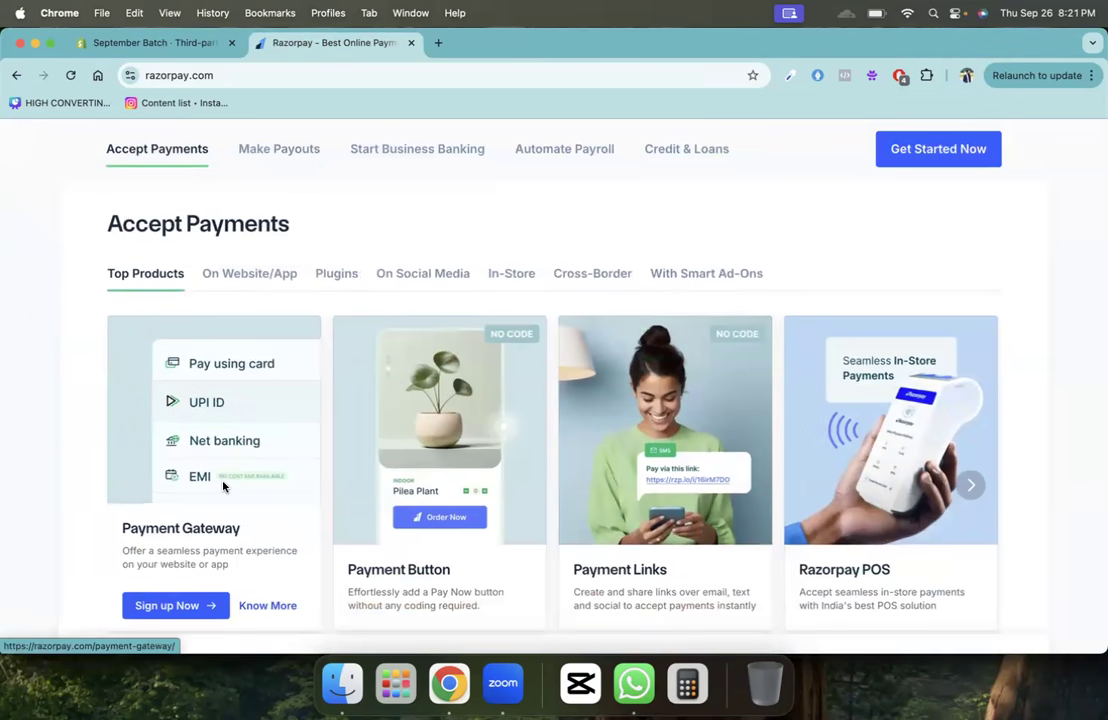
{"action": "left_click", "coordinate": [410, 43]}
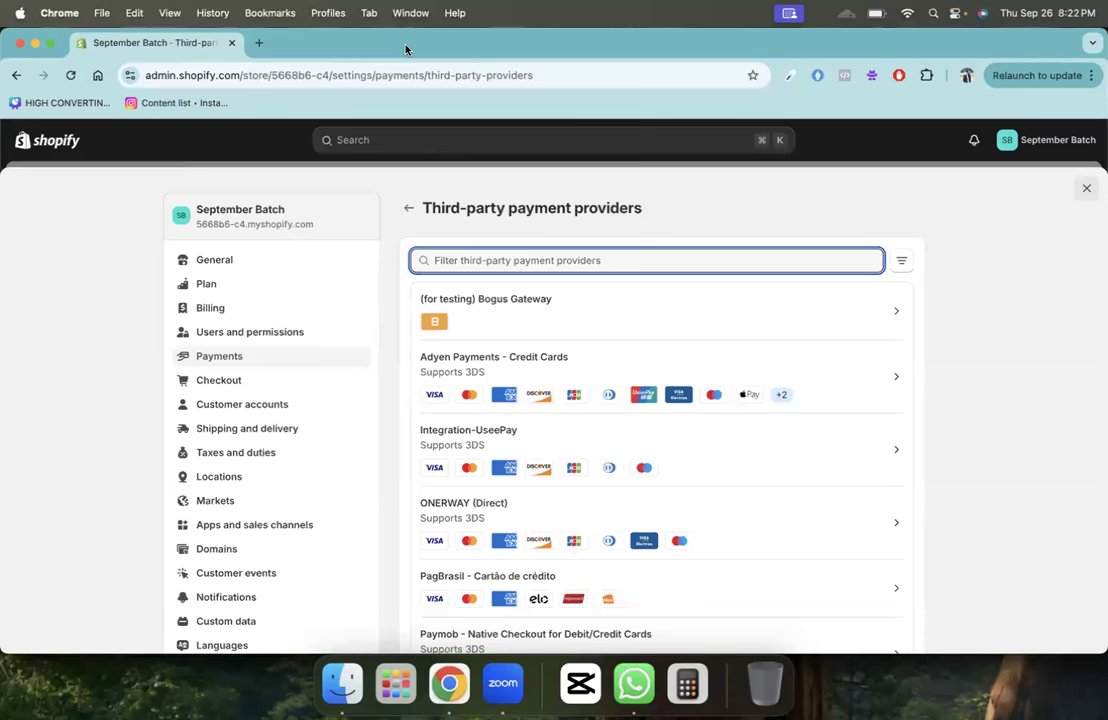
- Search Google for 'Unumpay' and open its Shopify App Store listing
{"action": "left_click", "coordinate": [259, 42]}
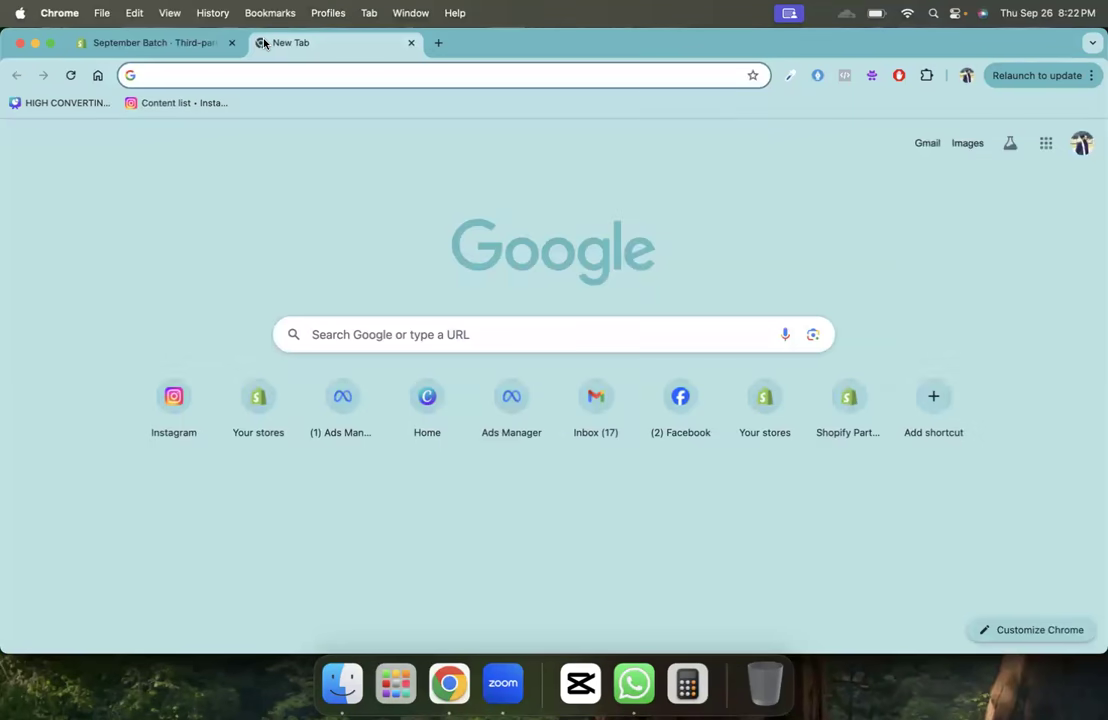
{"action": "type", "text": "Un"}
{"action": "key", "text": "BackSpace"}
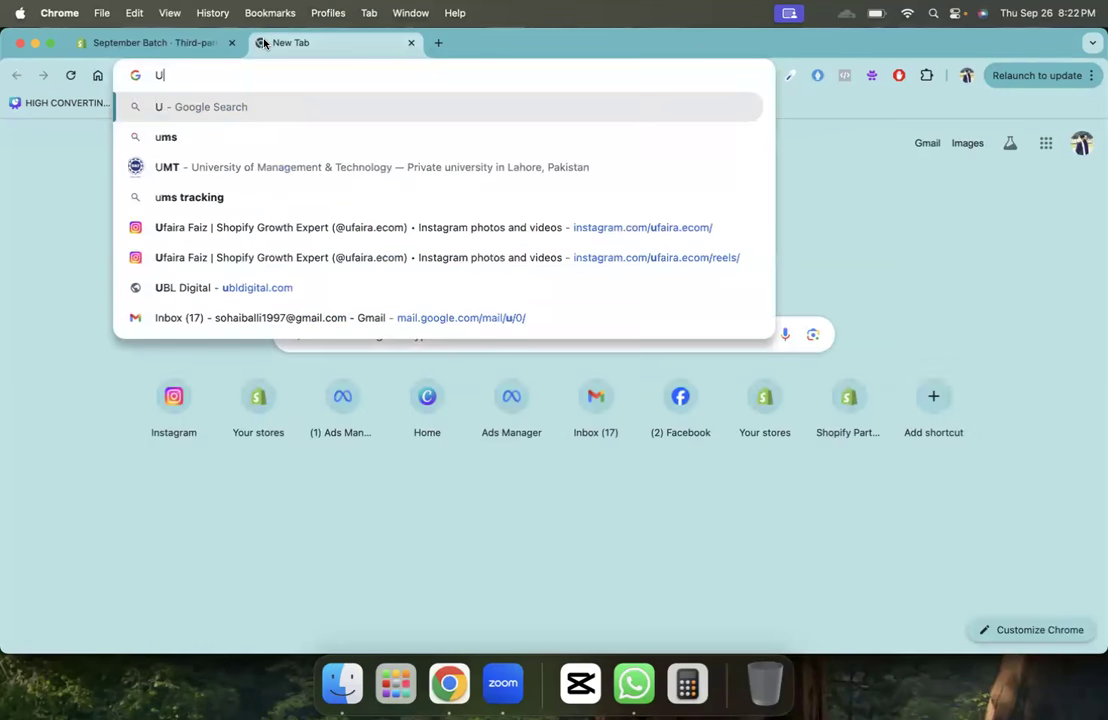
{"action": "type", "text": "numopay"}
{"action": "key", "text": "BackSpace"}
{"action": "key", "text": "BackSpace"}
{"action": "key", "text": "BackSpace"}
{"action": "key", "text": "BackSpace"}
{"action": "type", "text": "pay"}
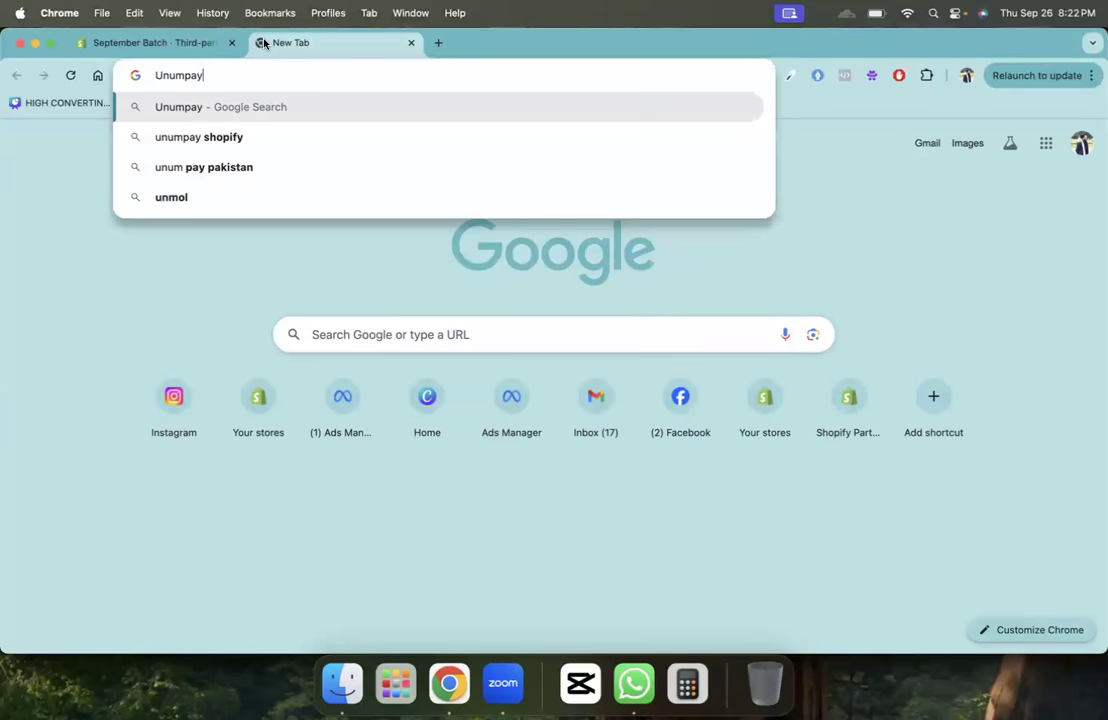
{"action": "key", "text": "Return"}
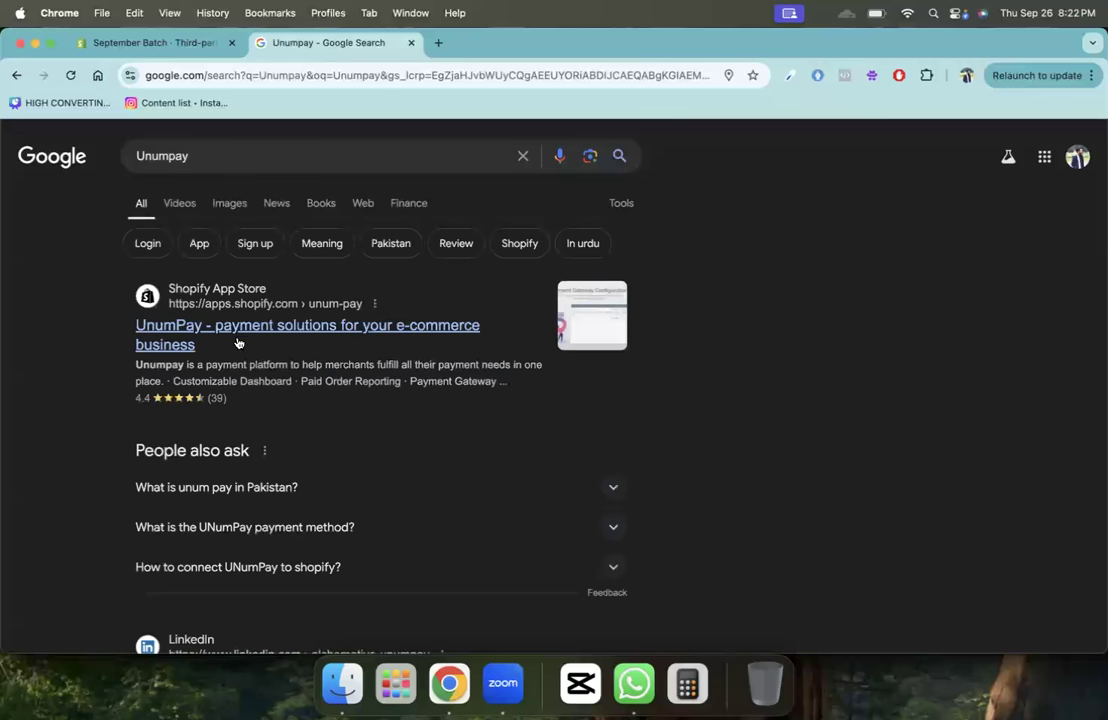
{"action": "scroll", "coordinate": [242, 340], "scroll_direction": "down", "scroll_amount": 5}
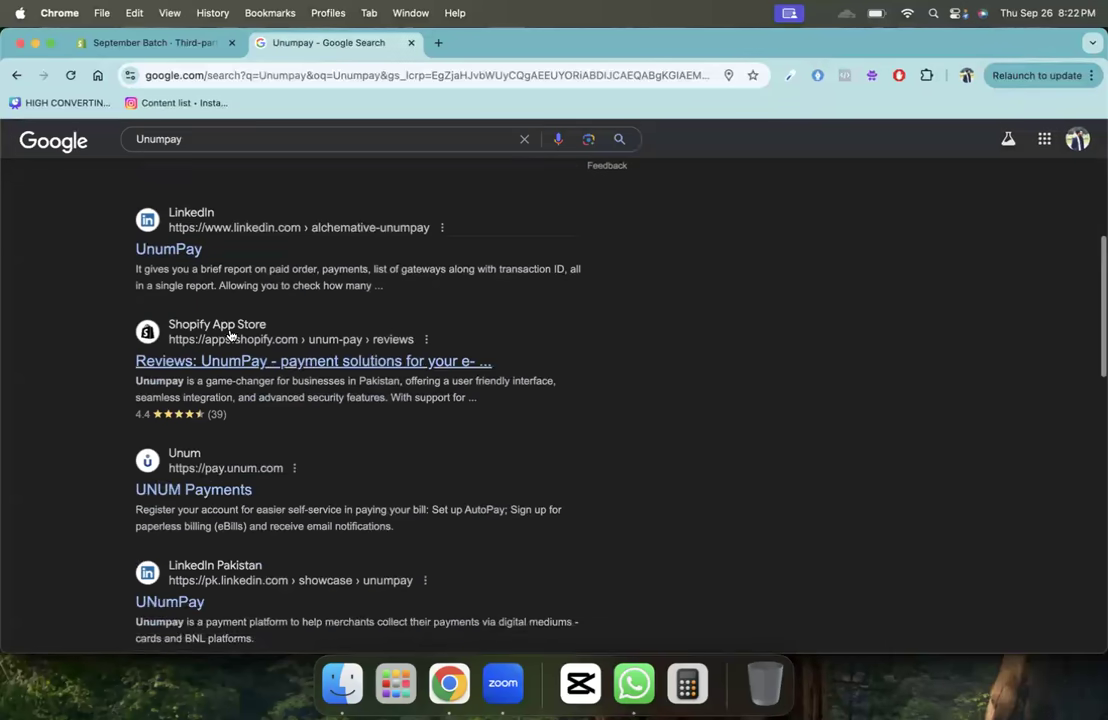
{"action": "scroll", "coordinate": [158, 250], "scroll_direction": "down", "scroll_amount": 2}
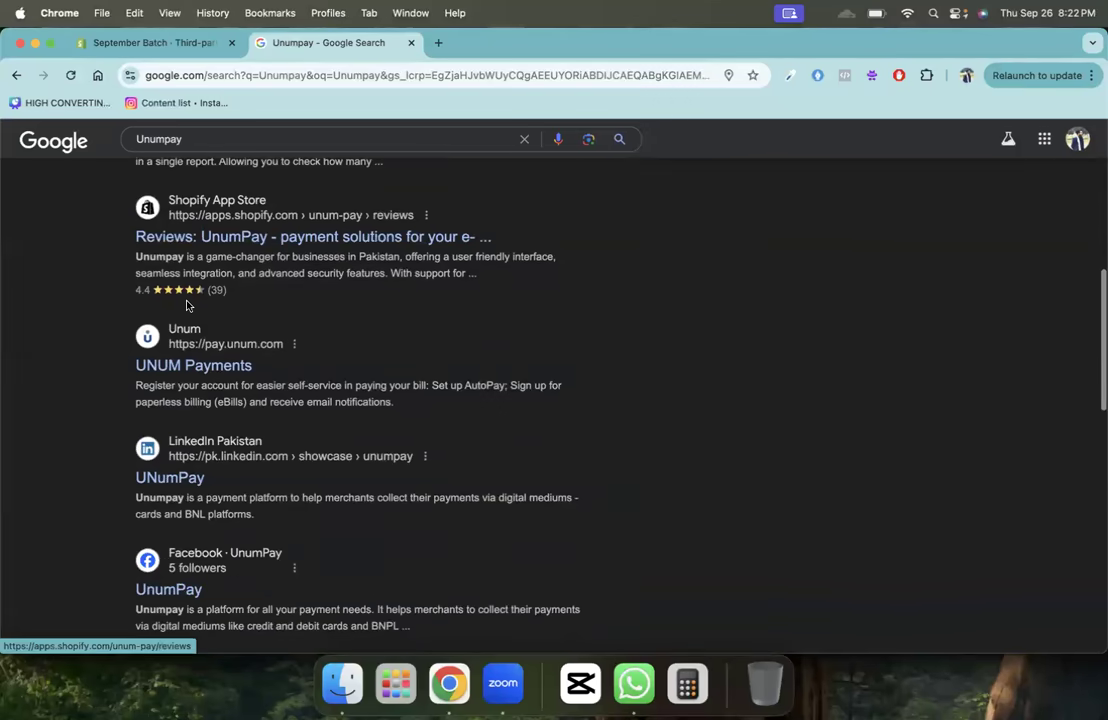
{"action": "scroll", "coordinate": [161, 260], "scroll_direction": "up", "scroll_amount": 8}
{"action": "left_click", "coordinate": [202, 334]}
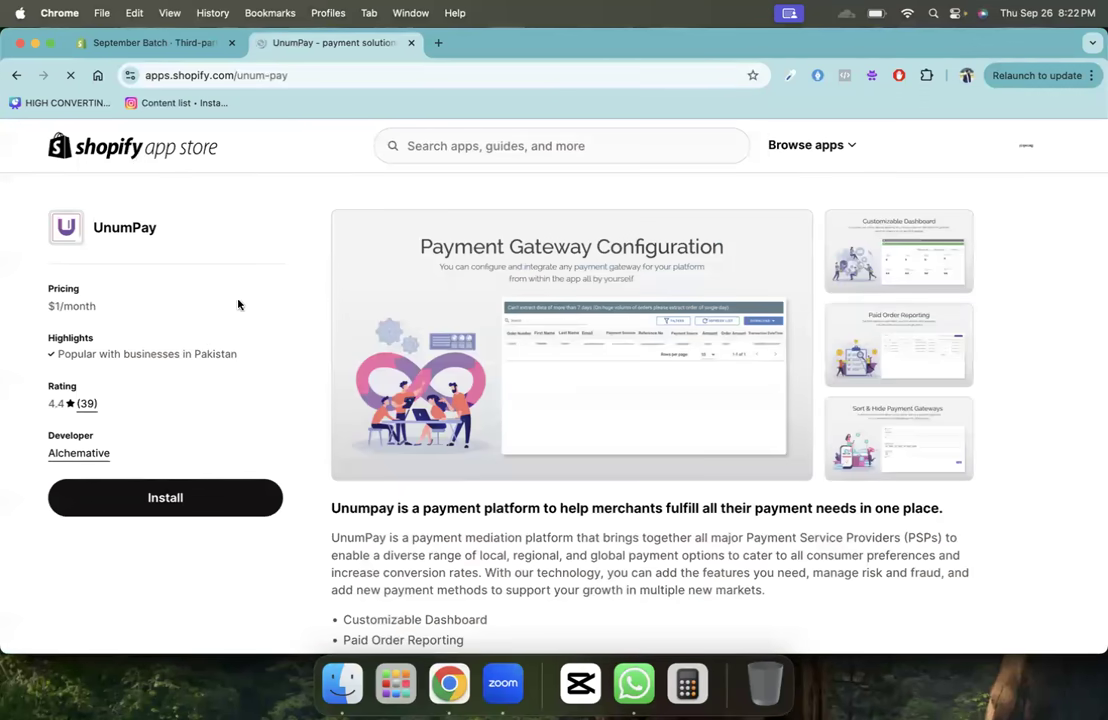
- Search 'abhipay' in a new tab, open abhipay.com.pk, then return to UnumPay's listing
{"action": "left_click", "coordinate": [438, 43]}
{"action": "type", "text": "abhipay"}
{"action": "key", "text": "Return"}
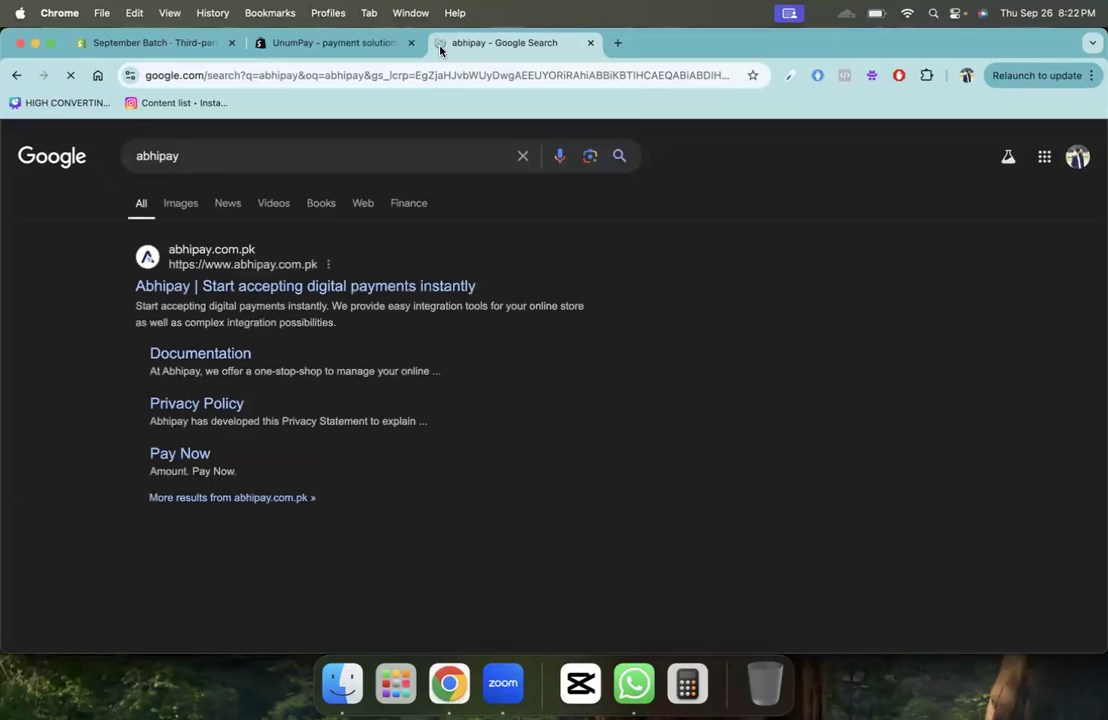
{"action": "left_click", "coordinate": [318, 289]}
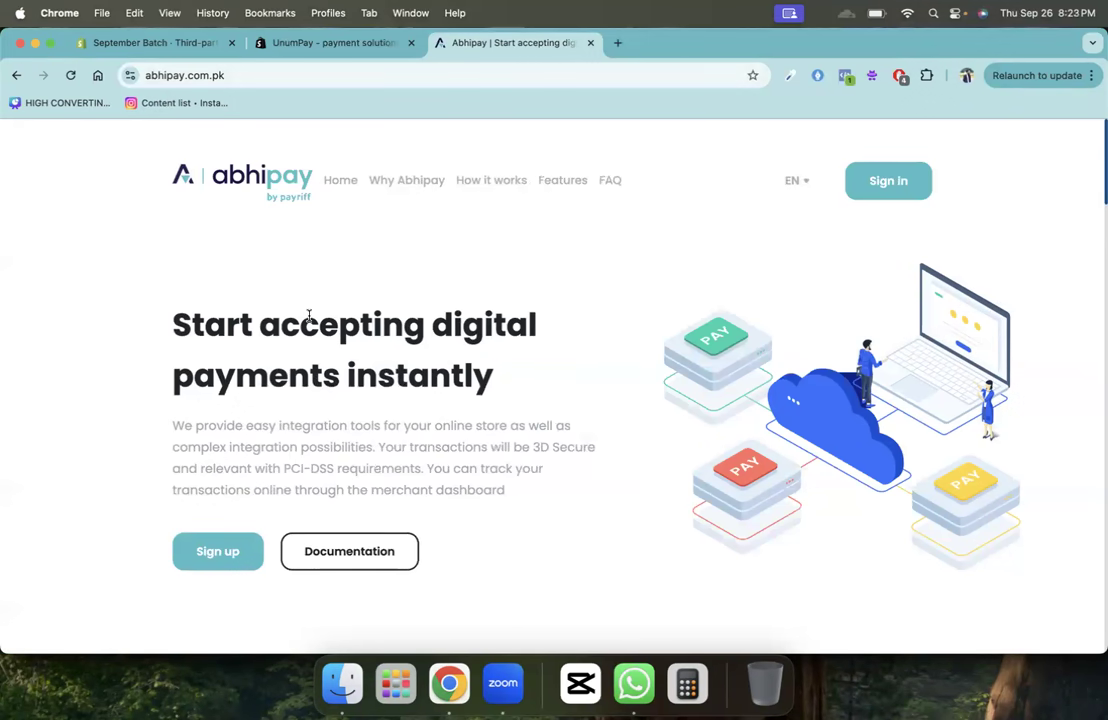
{"action": "left_click", "coordinate": [326, 38]}
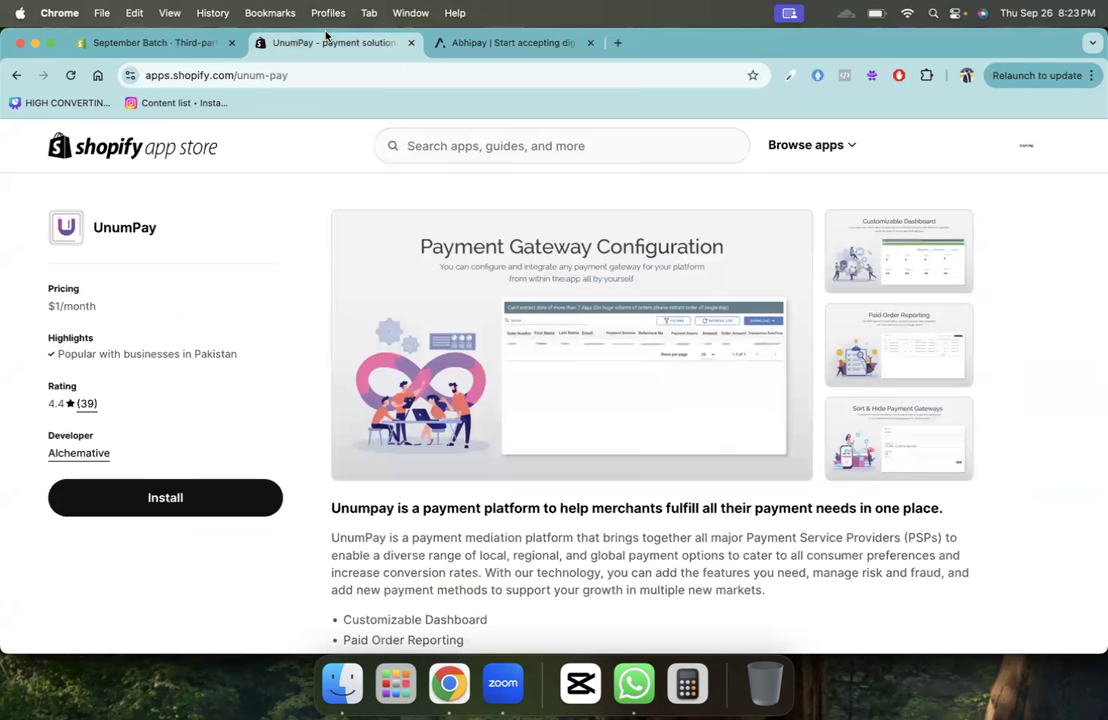
- Search 'jazzcash online merchant' and open the JazzCash Merchant Portal result
{"action": "left_click", "coordinate": [617, 42]}
{"action": "type", "text": "jaa"}
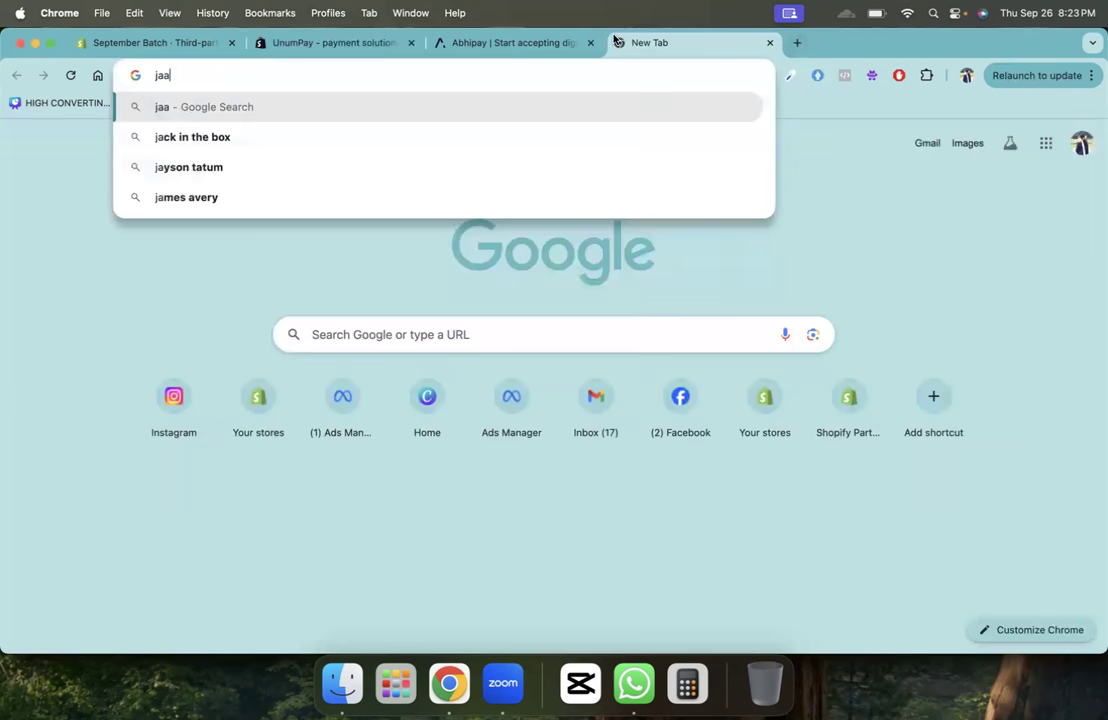
{"action": "key", "text": "BackSpace"}
{"action": "type", "text": "zzcash"}
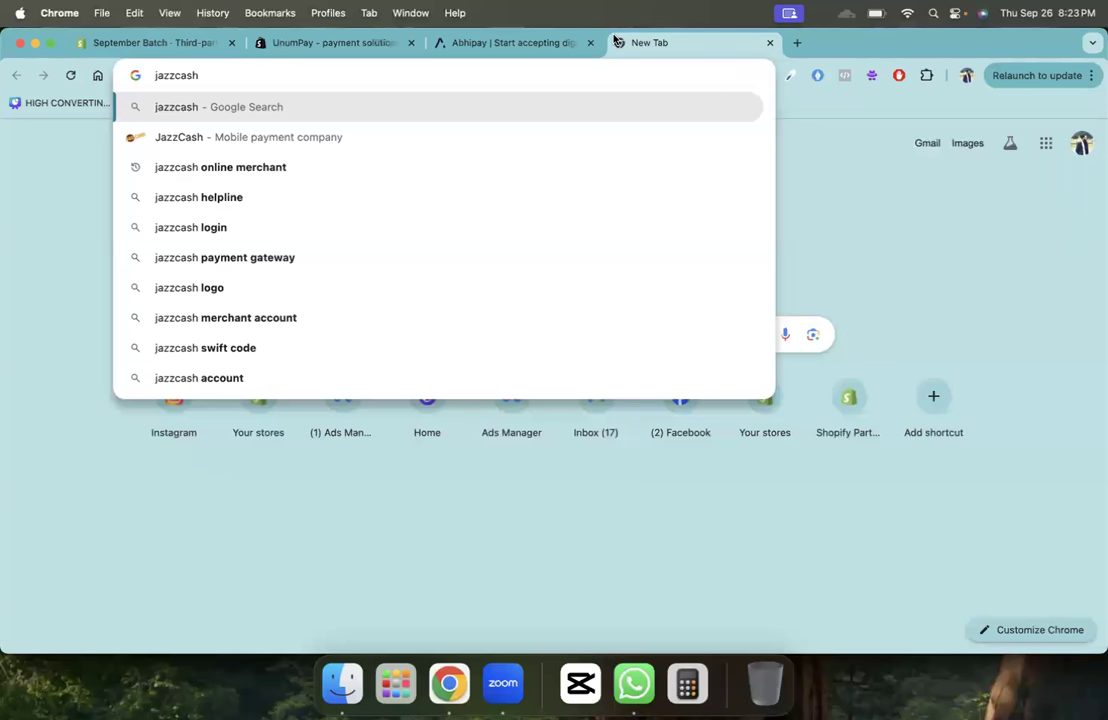
{"action": "type", "text": " online m"}
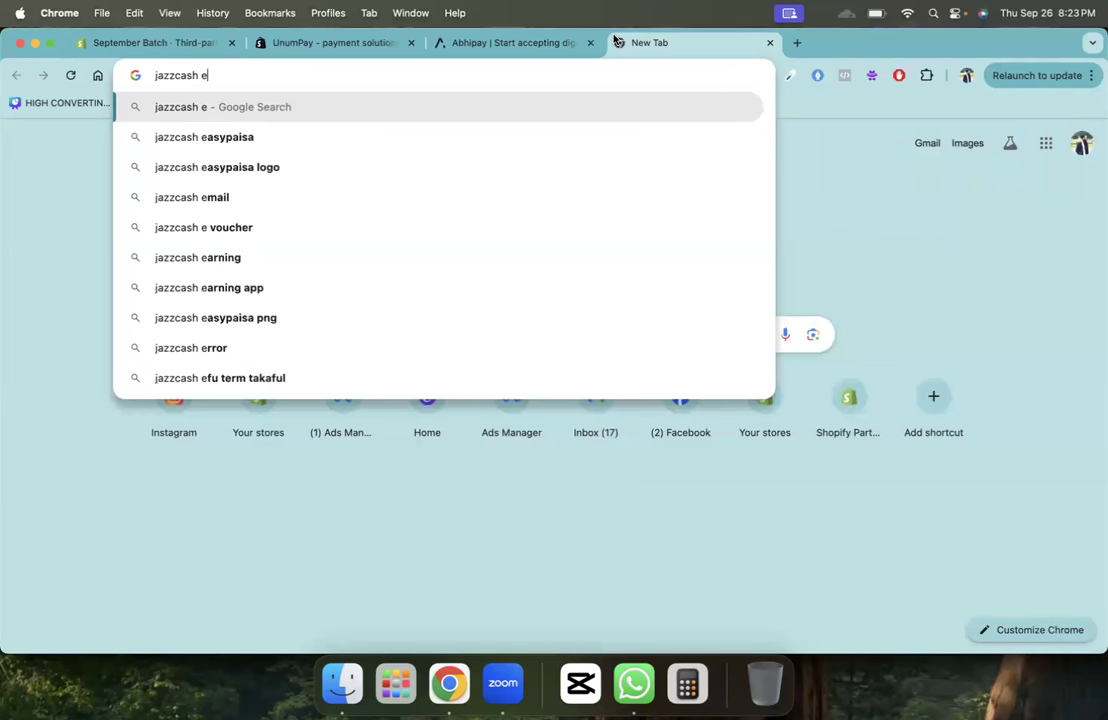
{"action": "key", "text": "Down"}
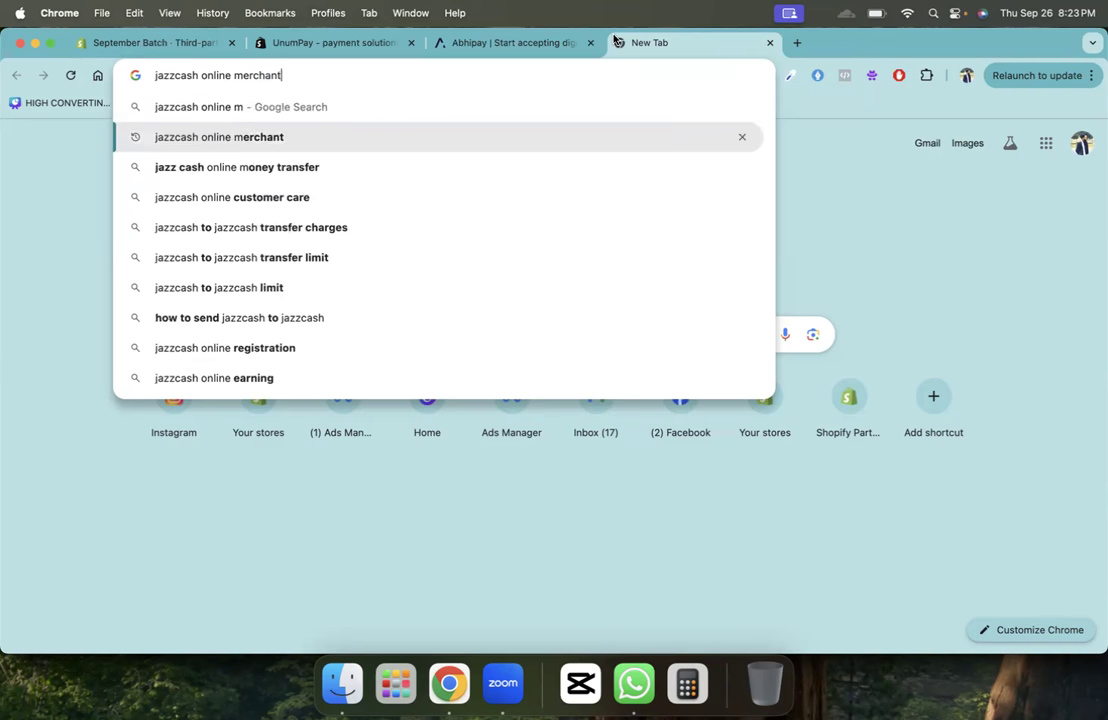
{"action": "key", "text": "Return"}
{"action": "left_click", "coordinate": [194, 330]}
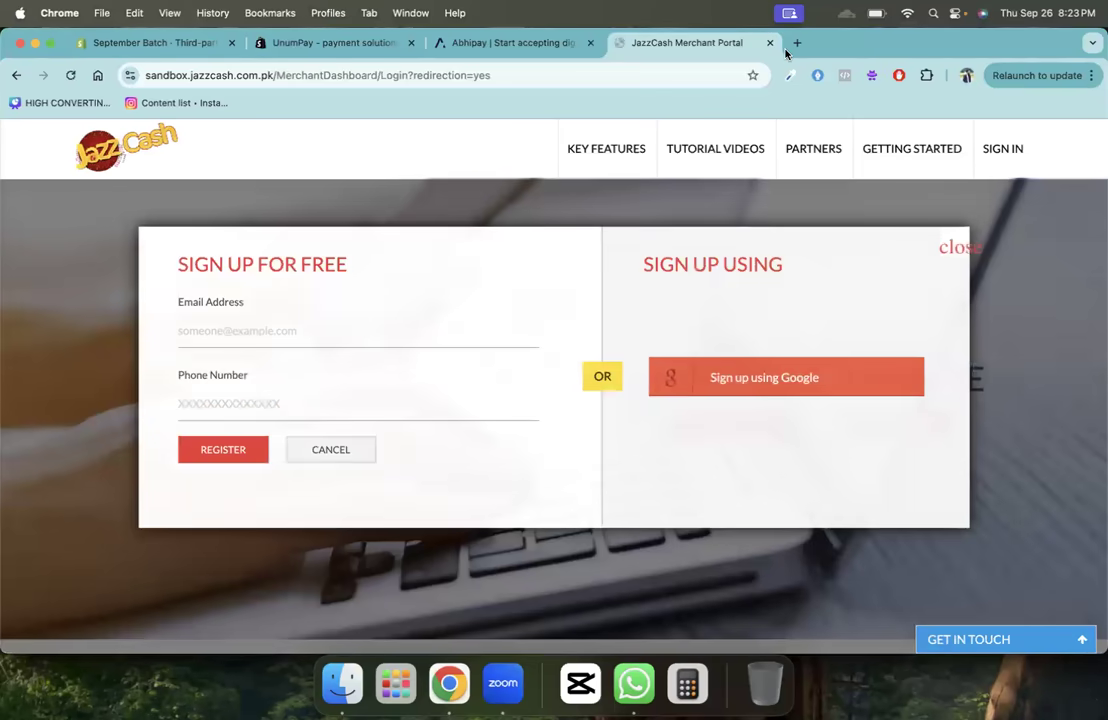
- In a new tab, search 'easy pasia online marchant' and scan the easypaisa merchant results
{"action": "left_click", "coordinate": [797, 42]}
{"action": "type", "text": "eqasa"}
{"action": "key", "text": "BackSpace"}
{"action": "key", "text": "BackSpace"}
{"action": "key", "text": "BackSpace"}
{"action": "type", "text": "as"}
{"action": "key", "text": "BackSpace"}
{"action": "key", "text": "BackSpace"}
{"action": "key", "text": "BackSpace"}
{"action": "type", "text": "ast"}
{"action": "key", "text": "BackSpace"}
{"action": "type", "text": "y pasia m"}
{"action": "key", "text": "BackSpace"}
{"action": "type", "text": "online"}
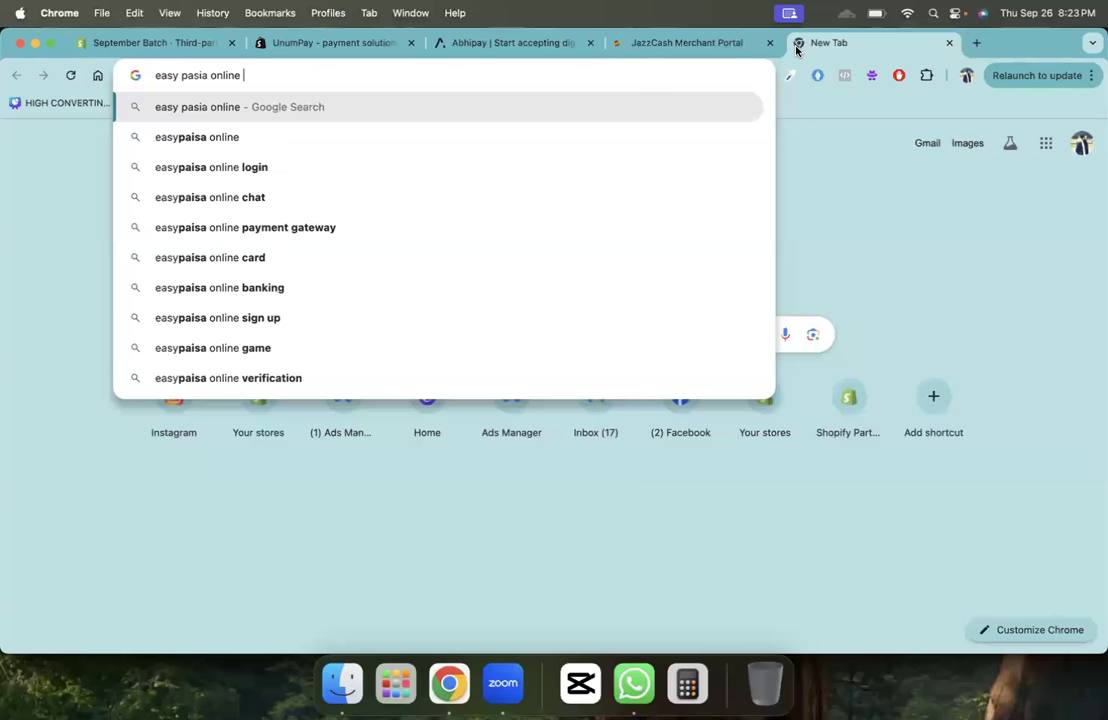
{"action": "type", "text": " marketin"}
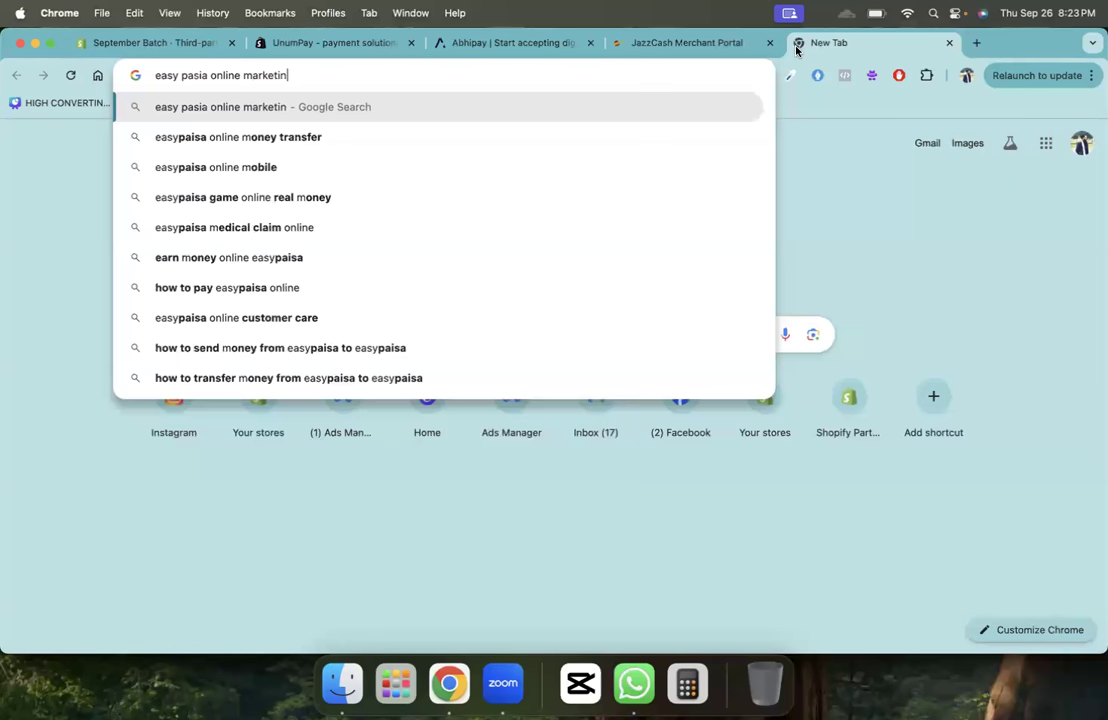
{"action": "key", "text": "BackSpace"}
{"action": "key", "text": "BackSpace"}
{"action": "key", "text": "BackSpace"}
{"action": "key", "text": "BackSpace"}
{"action": "key", "text": "BackSpace"}
{"action": "key", "text": "BackSpace"}
{"action": "type", "text": "rchant"}
{"action": "key", "text": "Return"}
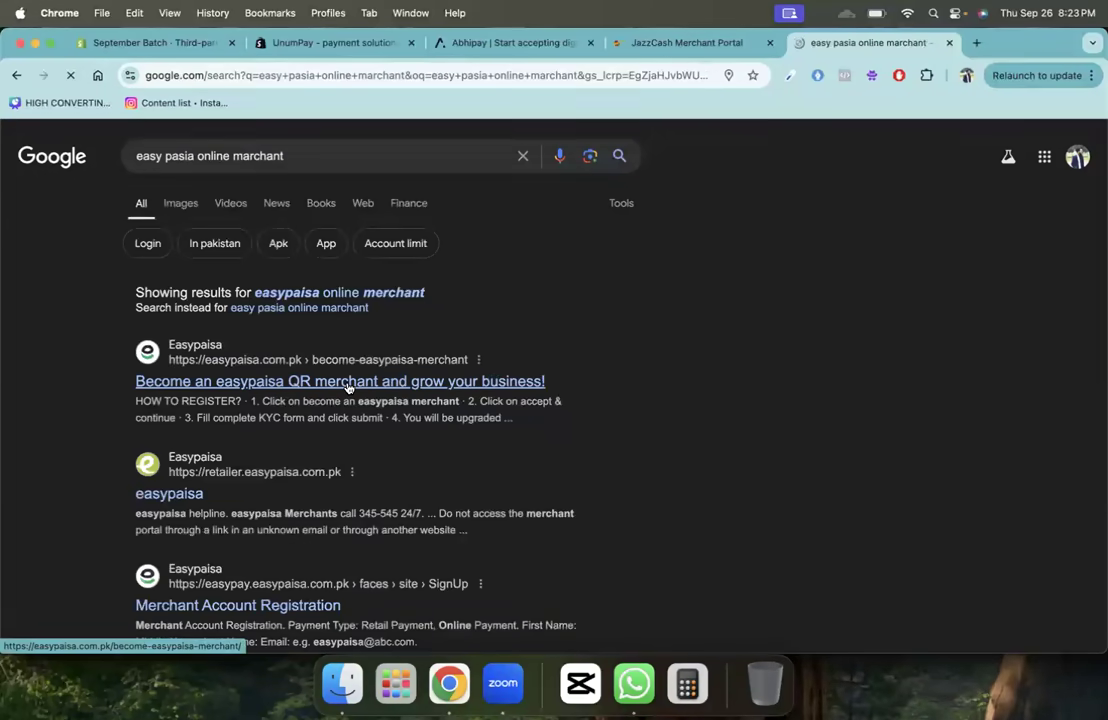
{"action": "scroll", "coordinate": [285, 400], "scroll_direction": "down", "scroll_amount": 2}
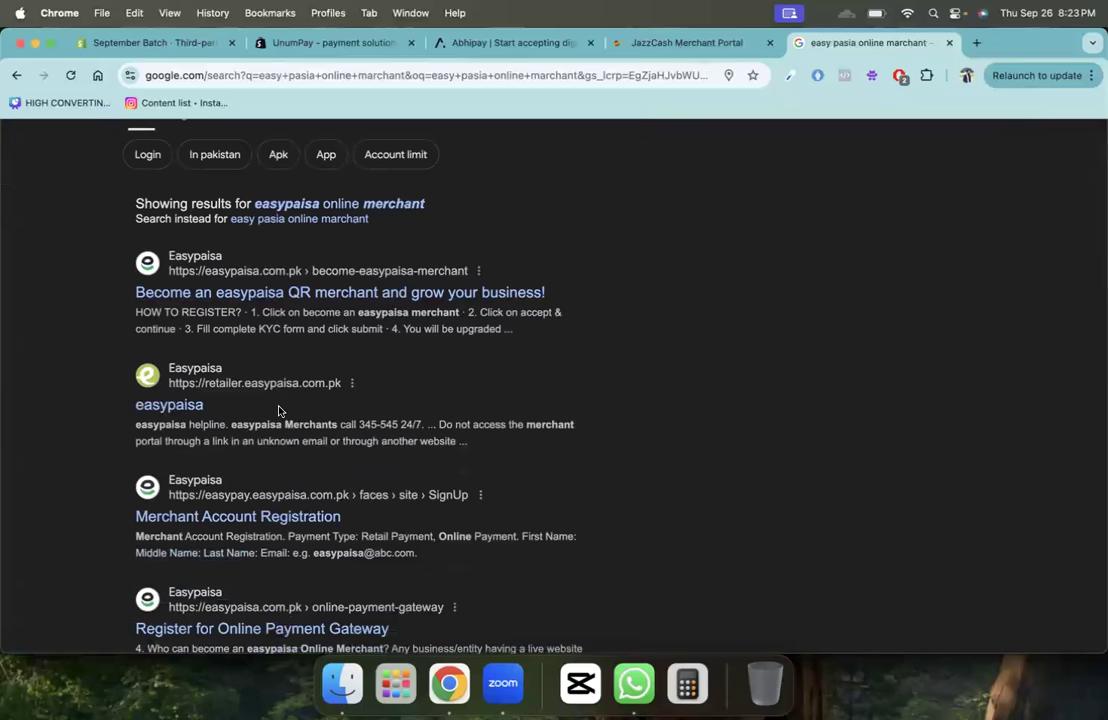
- In a new tab, run a Google search for alfalah merchant account
{"action": "left_click", "coordinate": [976, 42]}
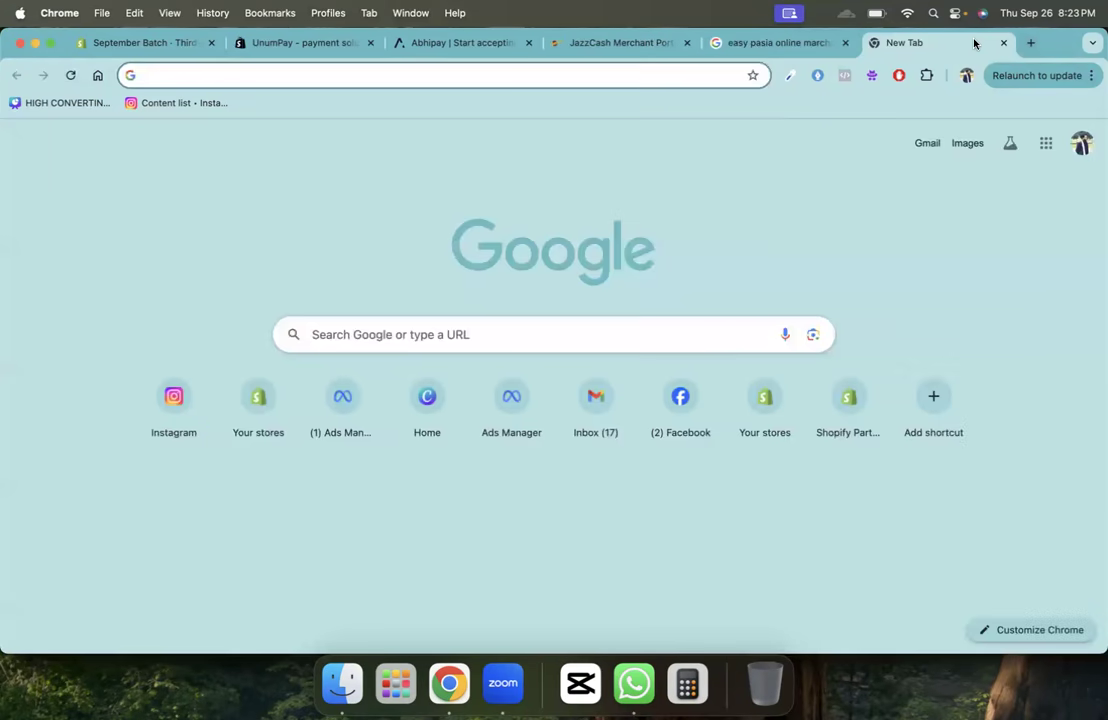
{"action": "type", "text": "al"}
{"action": "type", "text": "falah mar"}
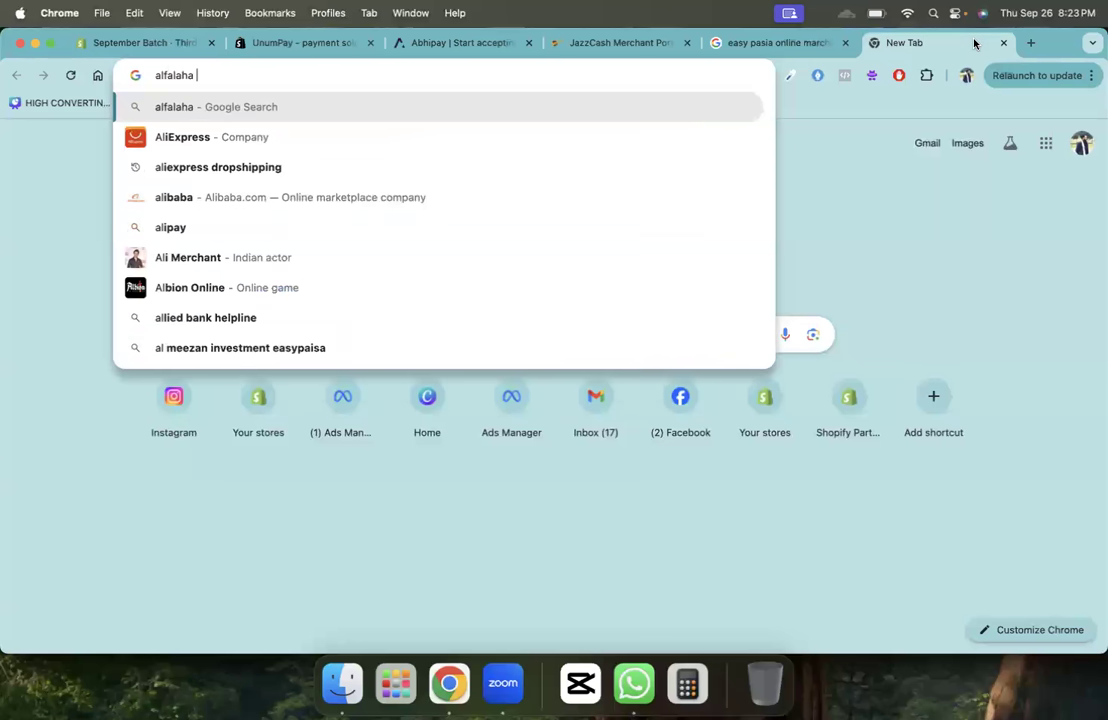
{"action": "type", "text": "ch"}
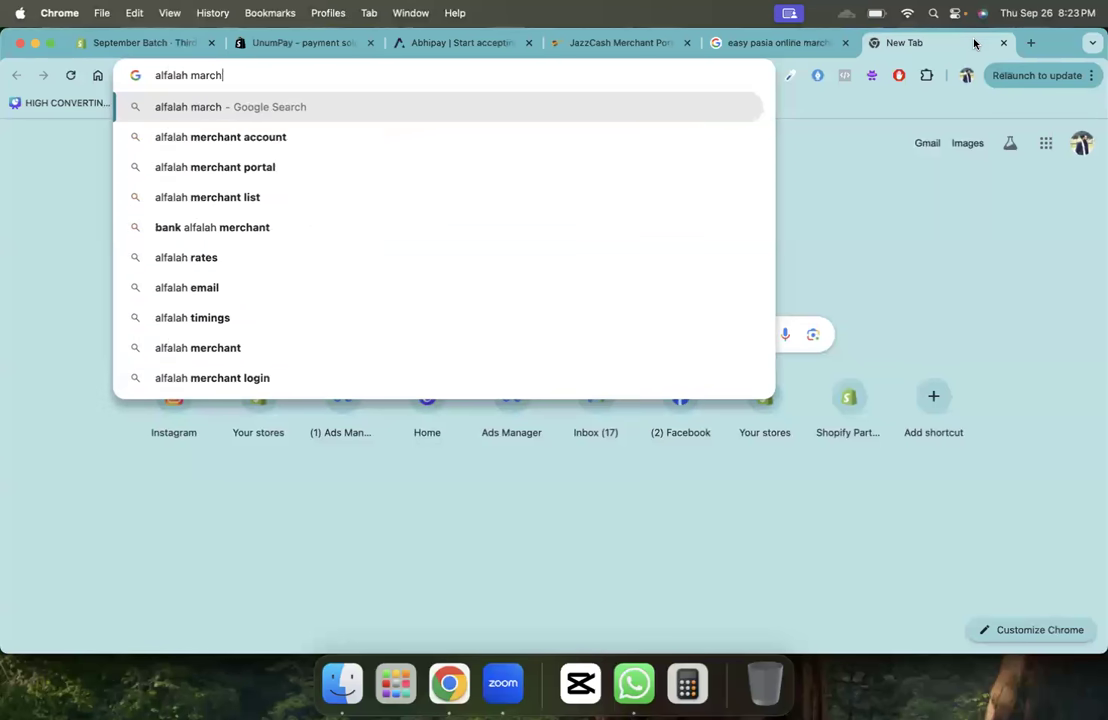
{"action": "key", "text": "Down"}
{"action": "key", "text": "Return"}
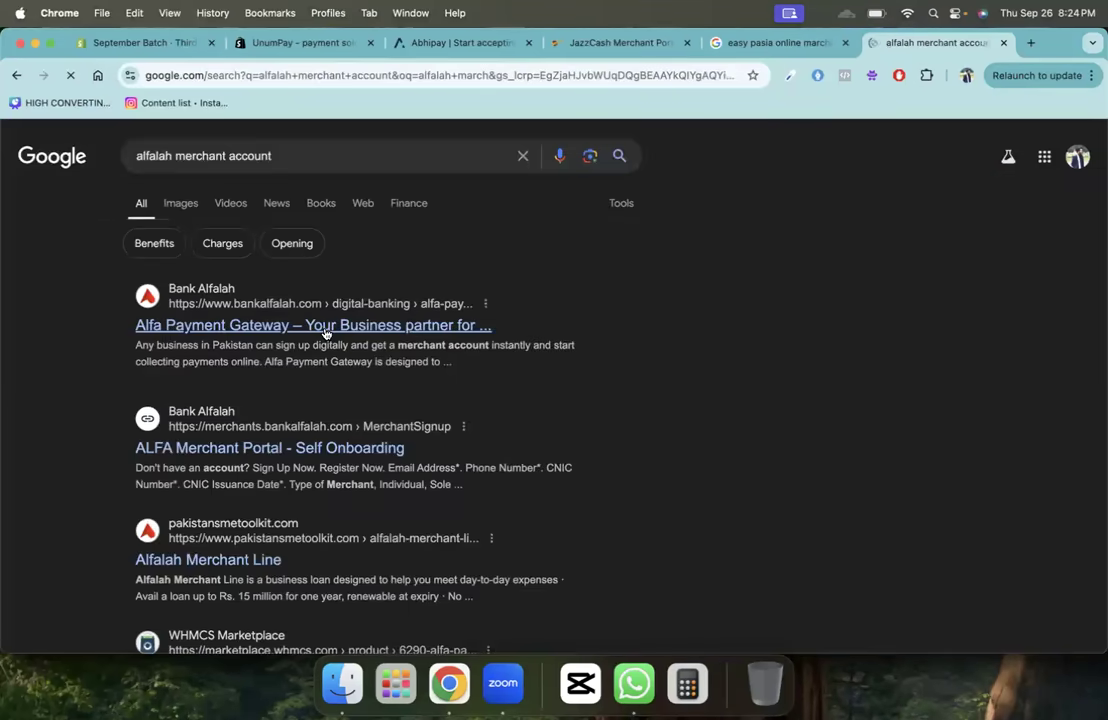
- Search 'hbl merchant portal', open the HBLPay Checkout gateway page, then switch to Abhipay
{"action": "left_click", "coordinate": [1030, 43]}
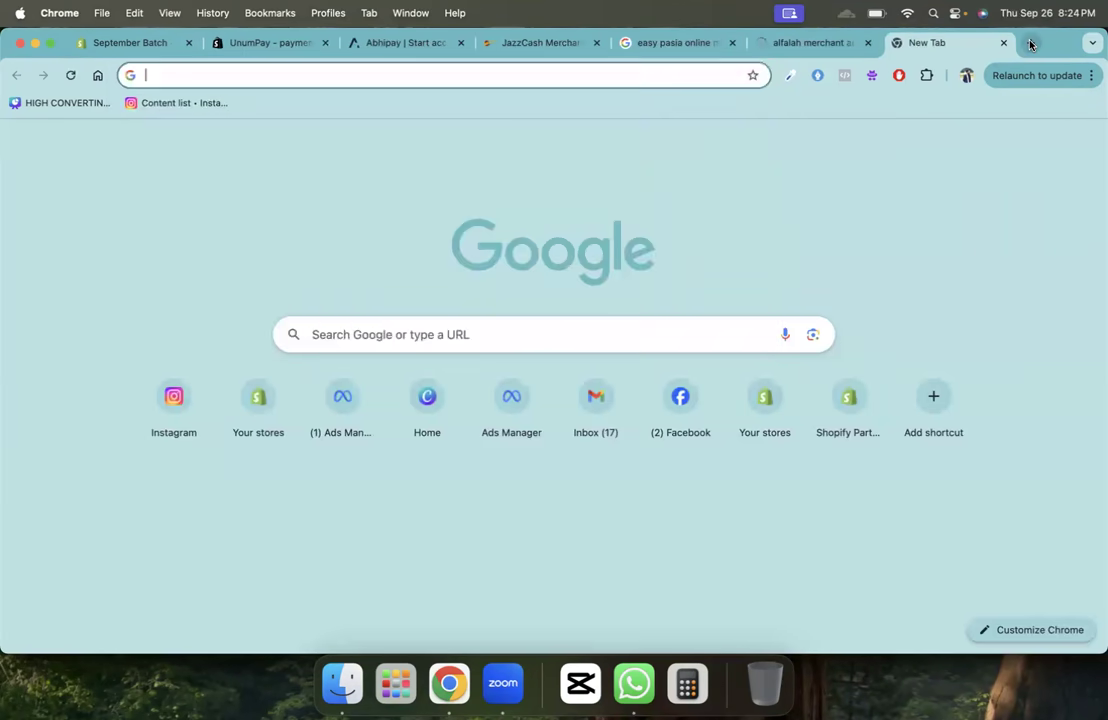
{"action": "type", "text": "HBl ma"}
{"action": "type", "text": "r"}
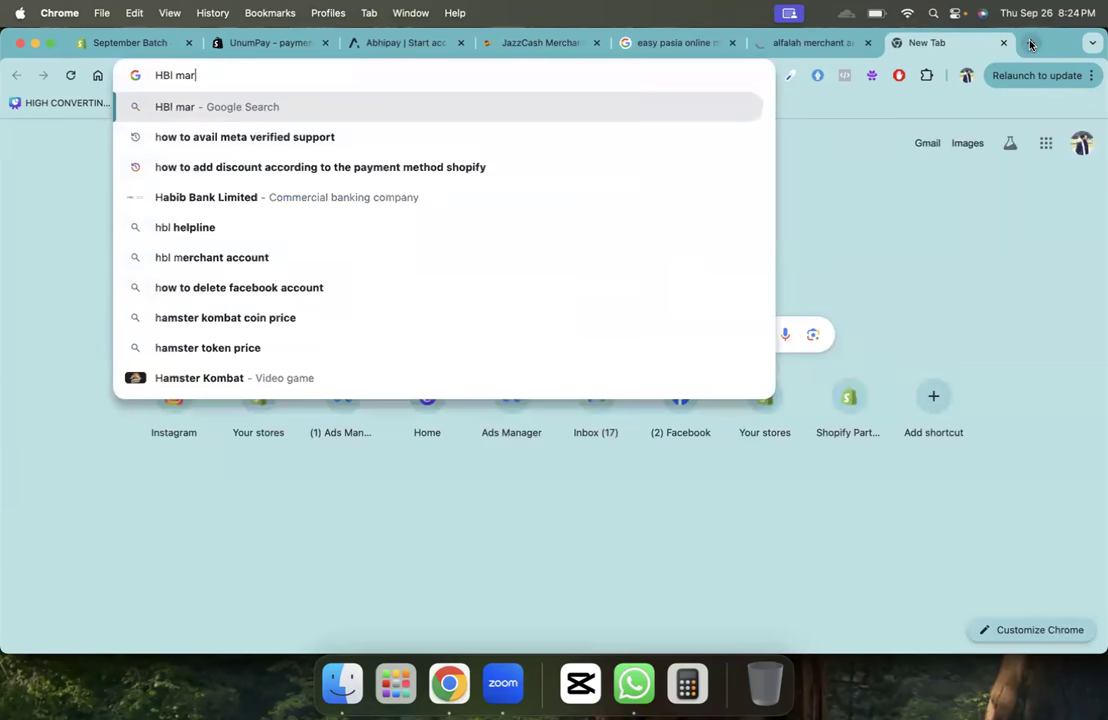
{"action": "type", "text": "chant"}
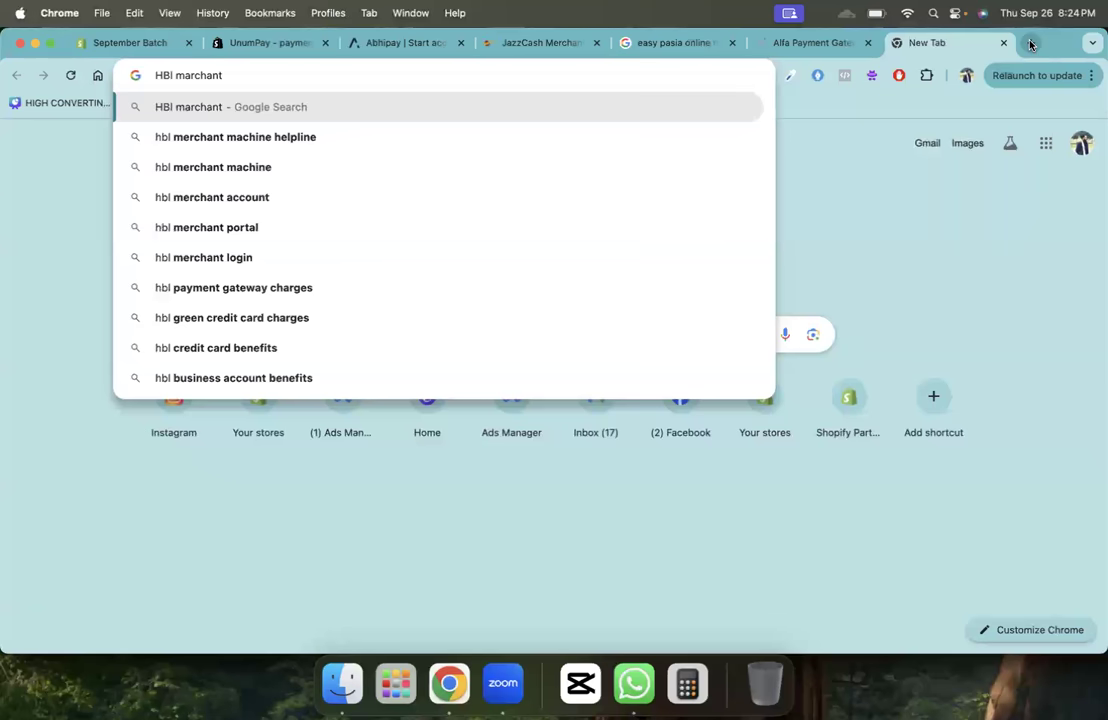
{"action": "key", "text": "Down"}
{"action": "key", "text": "Down"}
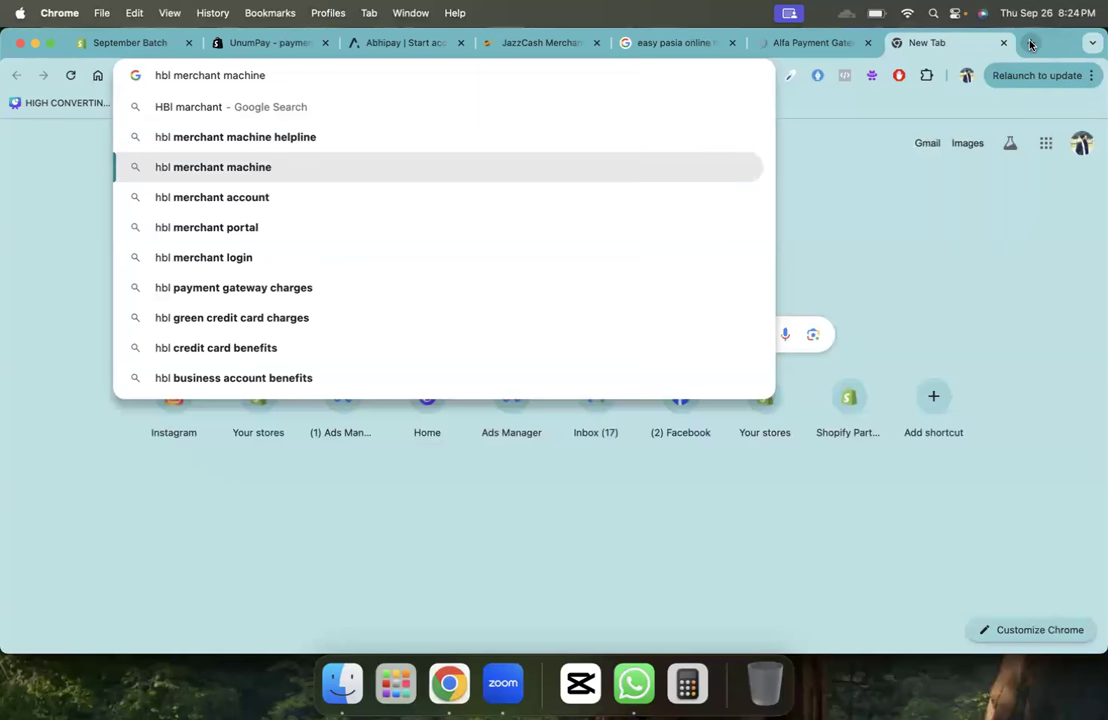
{"action": "key", "text": "Down"}
{"action": "key", "text": "Down"}
{"action": "key", "text": "Return"}
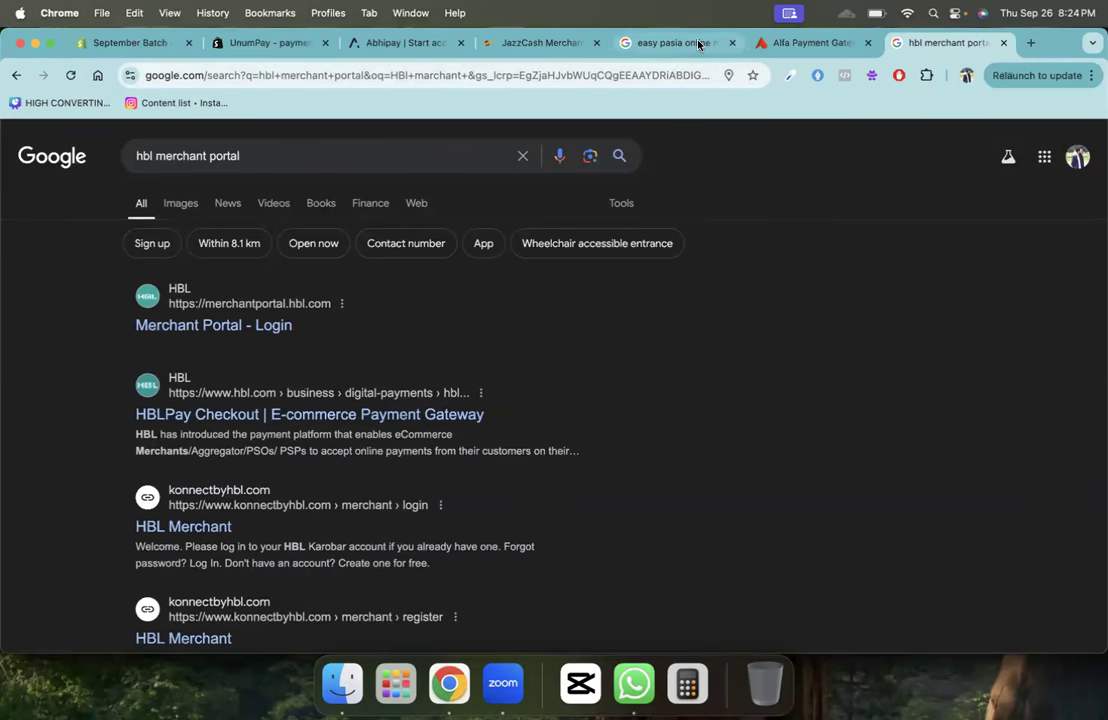
{"action": "left_click", "coordinate": [238, 416]}
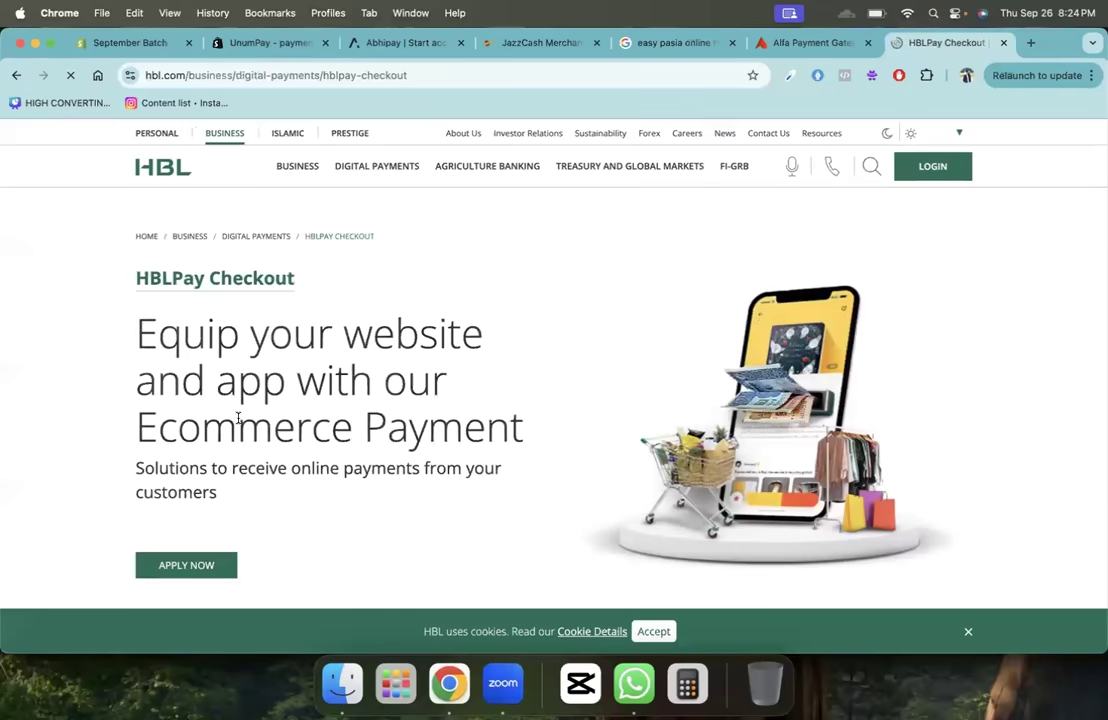
{"action": "left_click", "coordinate": [405, 47]}
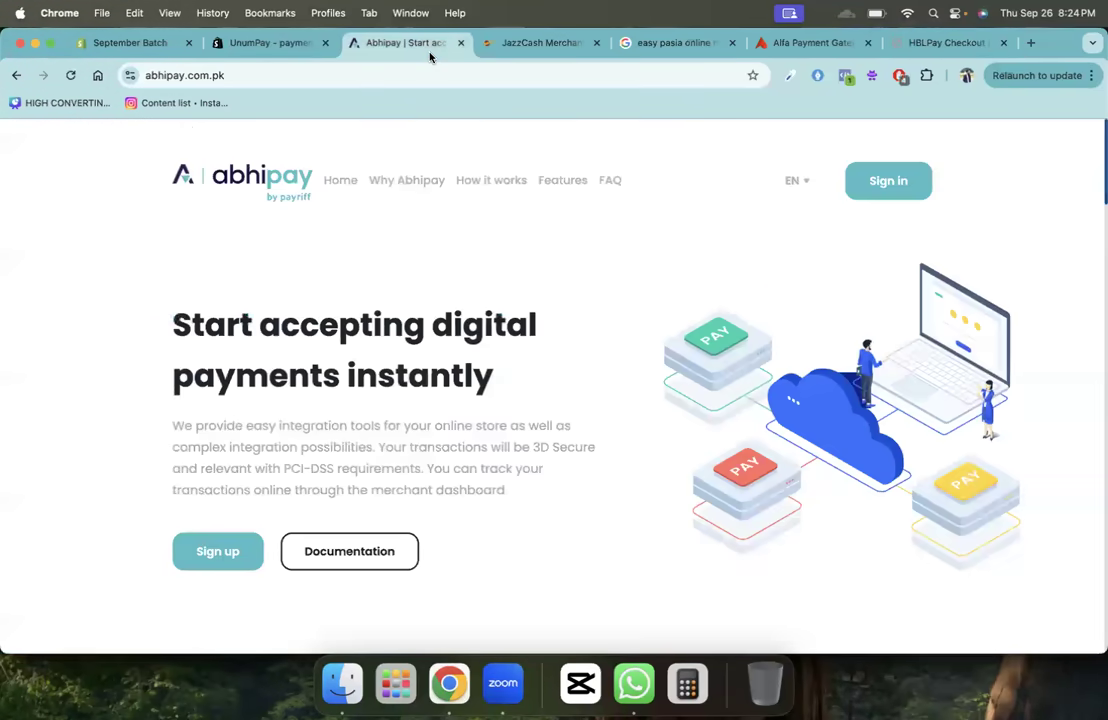
- Close the Abhipay, JazzCash, easypaisa, Alfa, HBLPay and UnumPay research tabs
{"action": "left_click", "coordinate": [460, 43]}
{"action": "left_click", "coordinate": [460, 43]}
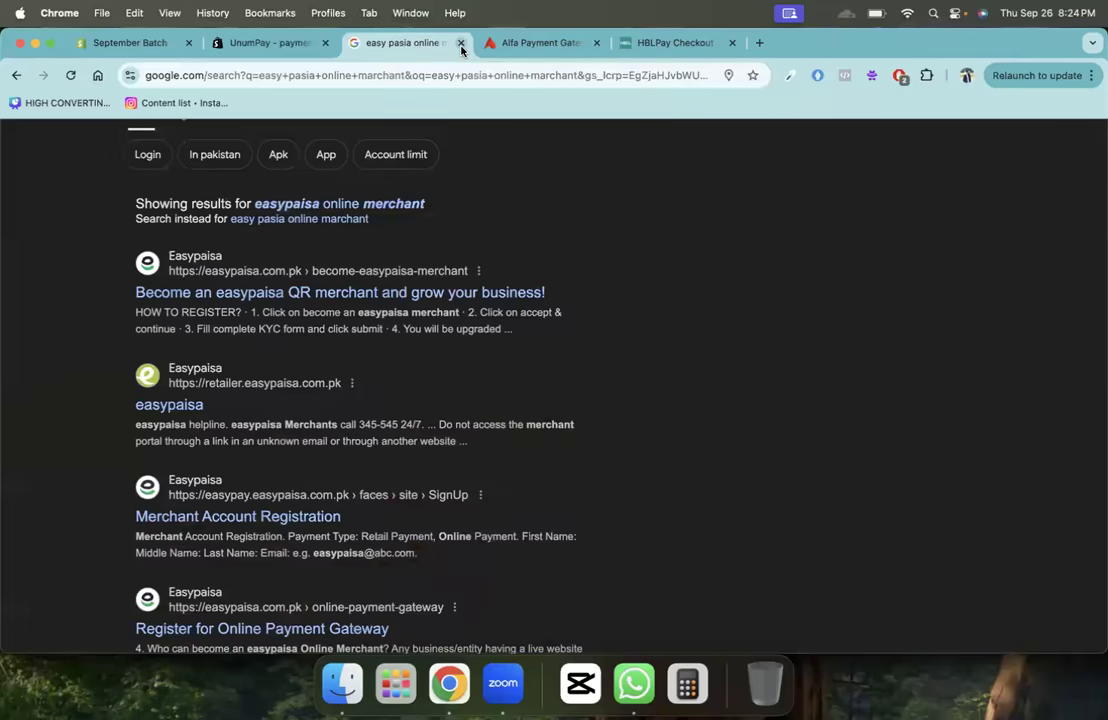
{"action": "left_click", "coordinate": [460, 43]}
{"action": "left_click", "coordinate": [460, 43]}
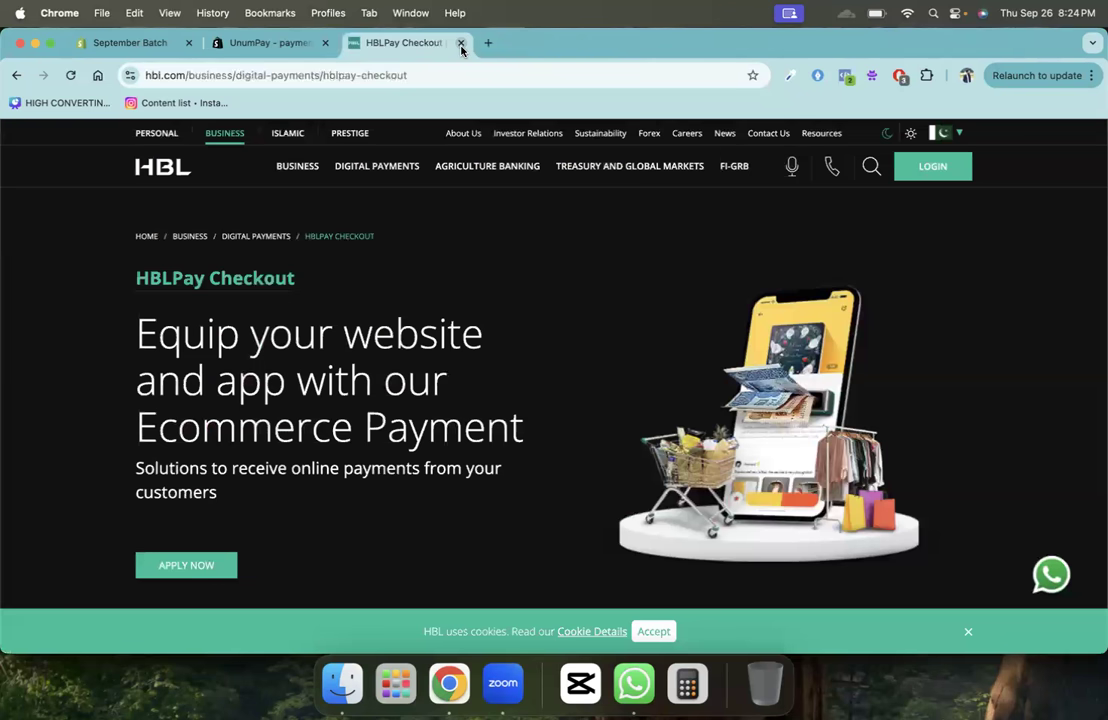
{"action": "left_click", "coordinate": [460, 43]}
{"action": "left_click", "coordinate": [409, 43]}
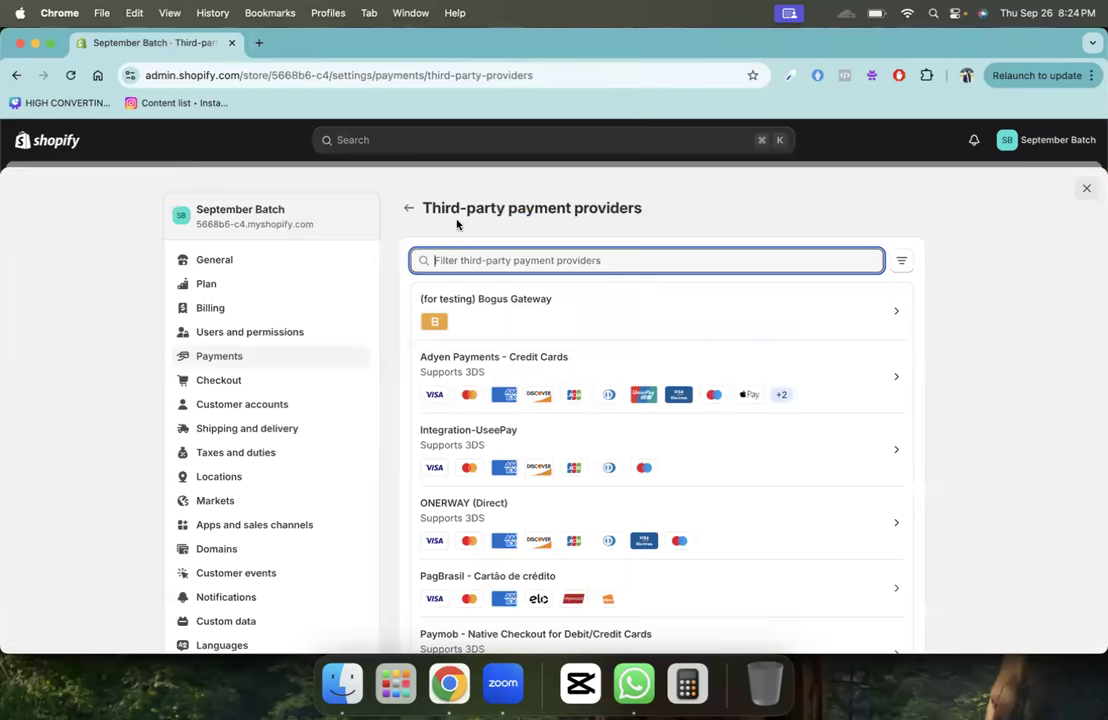
- Go back to the Payments settings and list the manual payment method options
{"action": "left_click", "coordinate": [418, 215]}
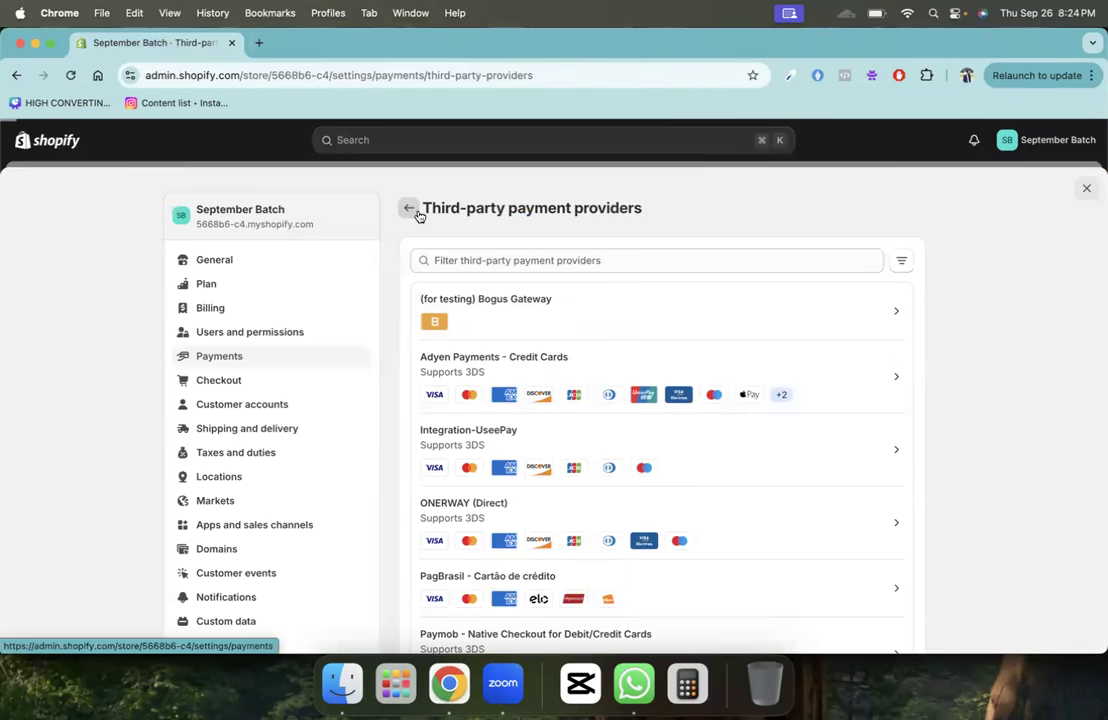
{"action": "left_click", "coordinate": [418, 215]}
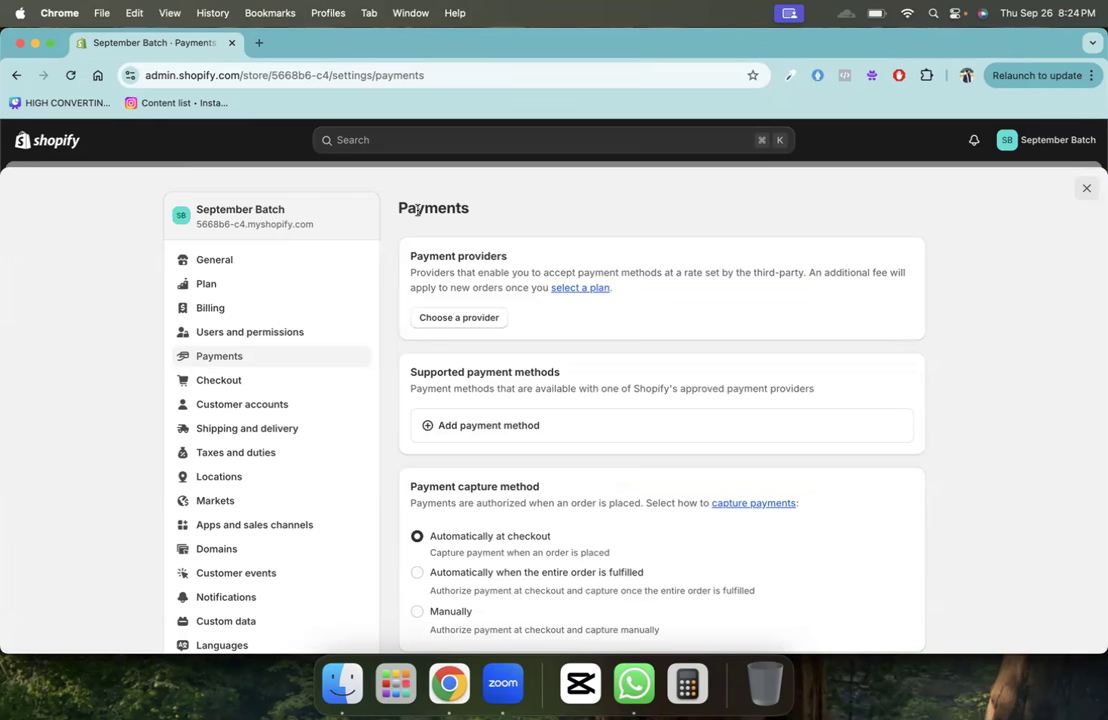
{"action": "scroll", "coordinate": [477, 465], "scroll_direction": "down", "scroll_amount": 6}
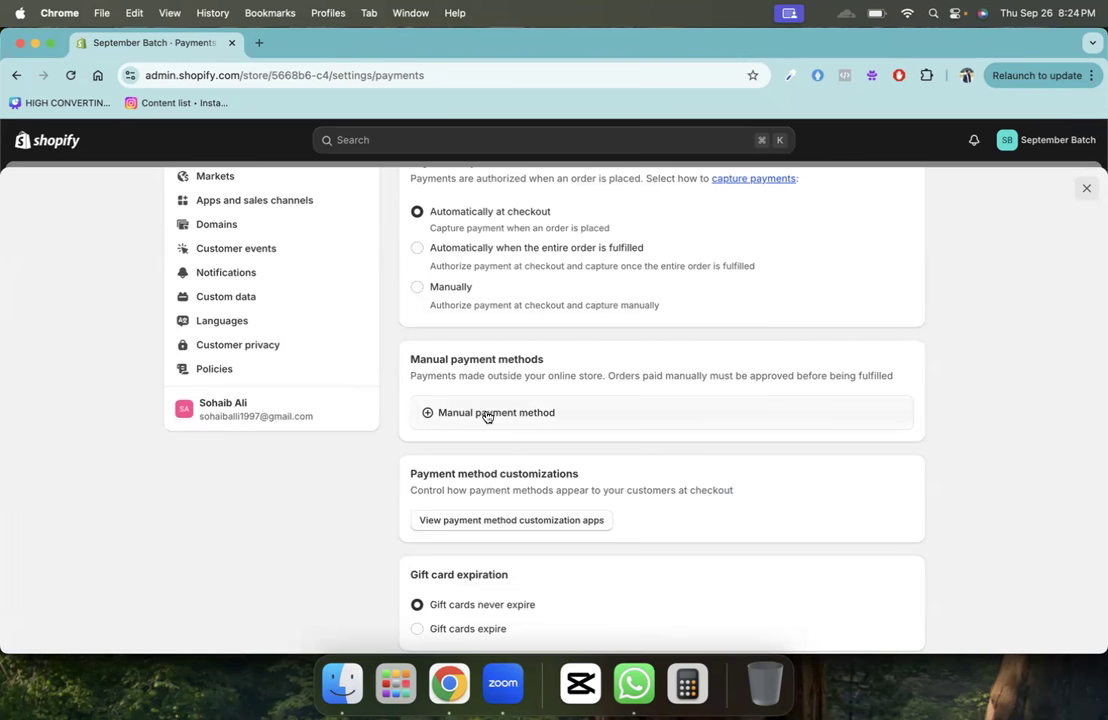
{"action": "left_click", "coordinate": [487, 414]}
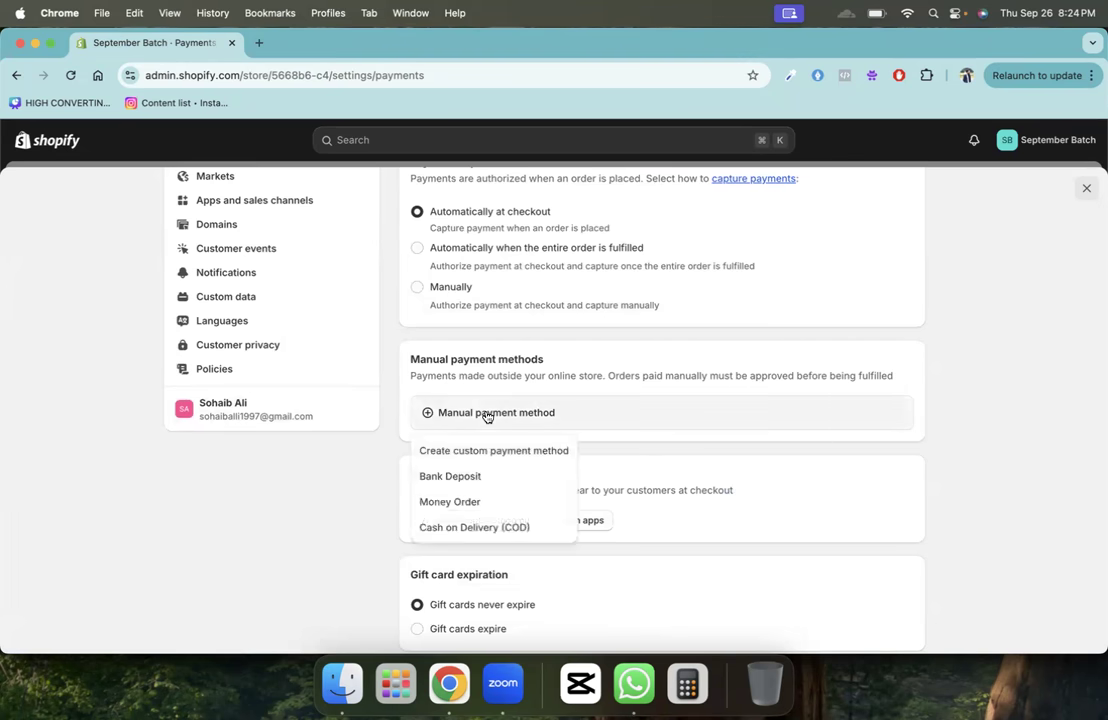
- Choose Cash on Delivery (COD) as the manual payment method and check its detail fields
{"action": "left_click", "coordinate": [446, 528]}
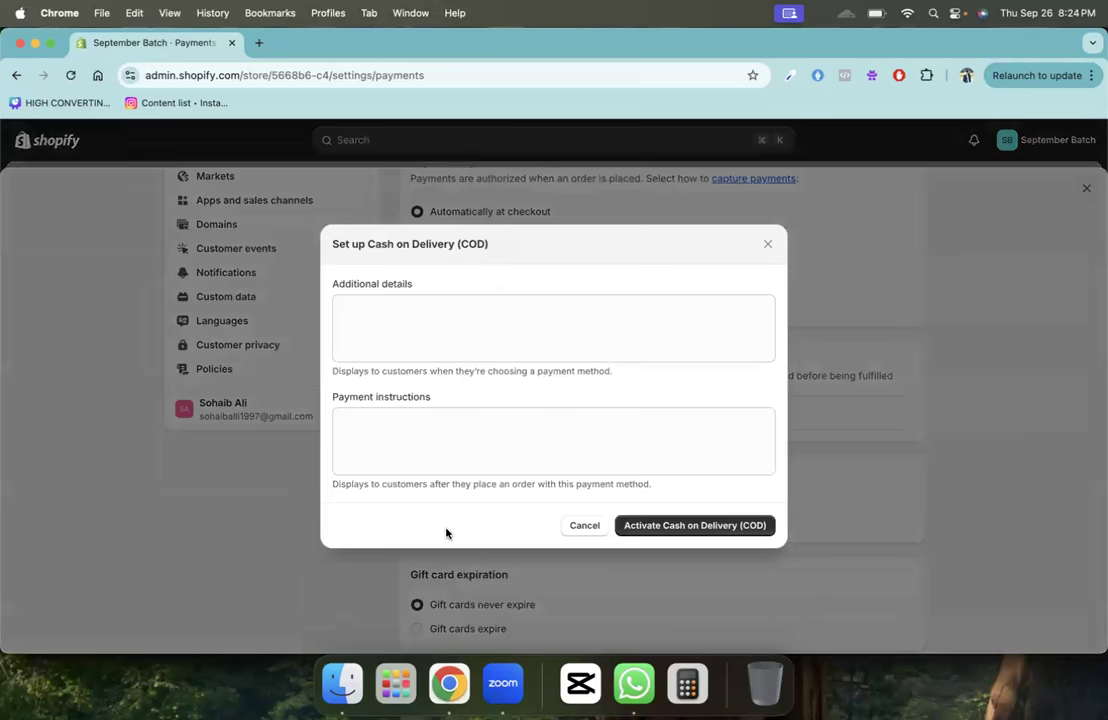
{"action": "left_click", "coordinate": [420, 324]}
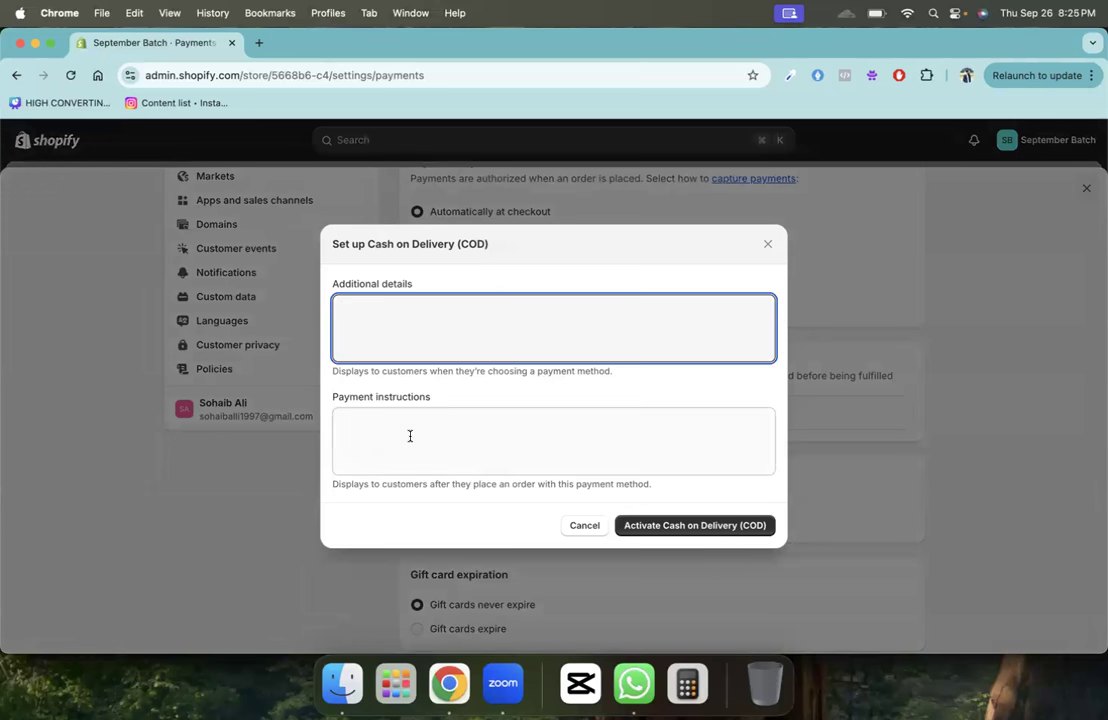
{"action": "left_click", "coordinate": [410, 436]}
{"action": "left_click", "coordinate": [413, 348]}
- In the other browser window, load the elo.shopping site in a new tab
{"action": "key", "text": "super+grave"}
{"action": "left_click", "coordinate": [260, 42]}
{"action": "type", "text": "elp"}
{"action": "key", "text": "BackSpace"}
{"action": "type", "text": "o"}
{"action": "key", "text": "Return"}
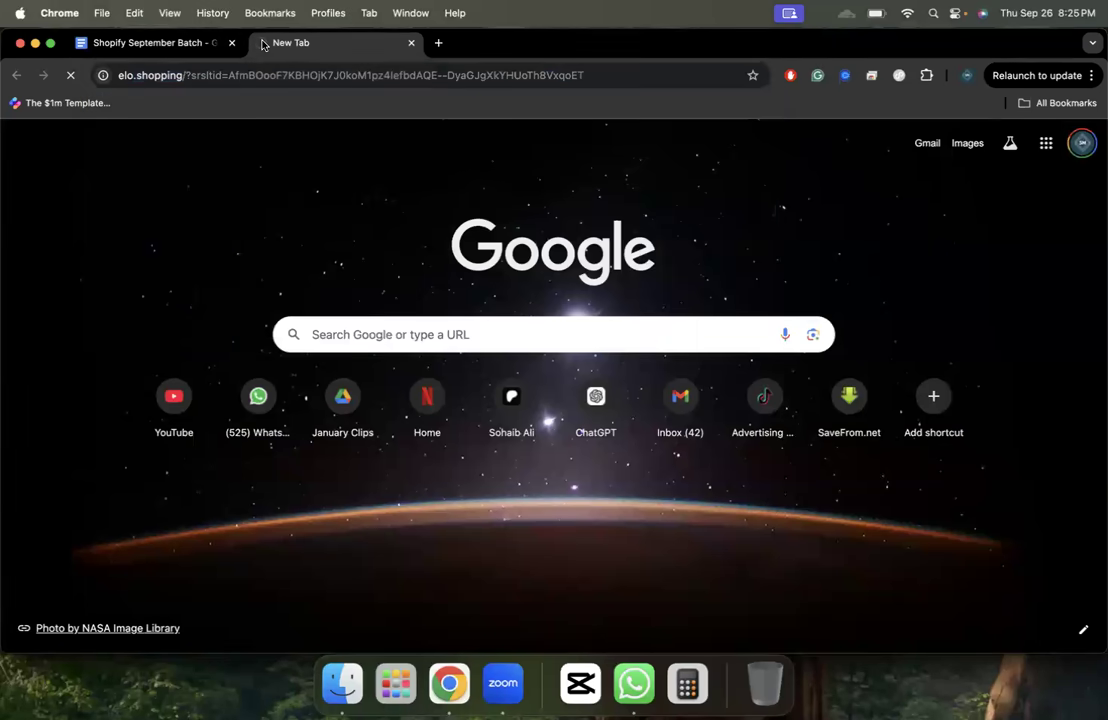
{"action": "key", "text": "super+grave"}
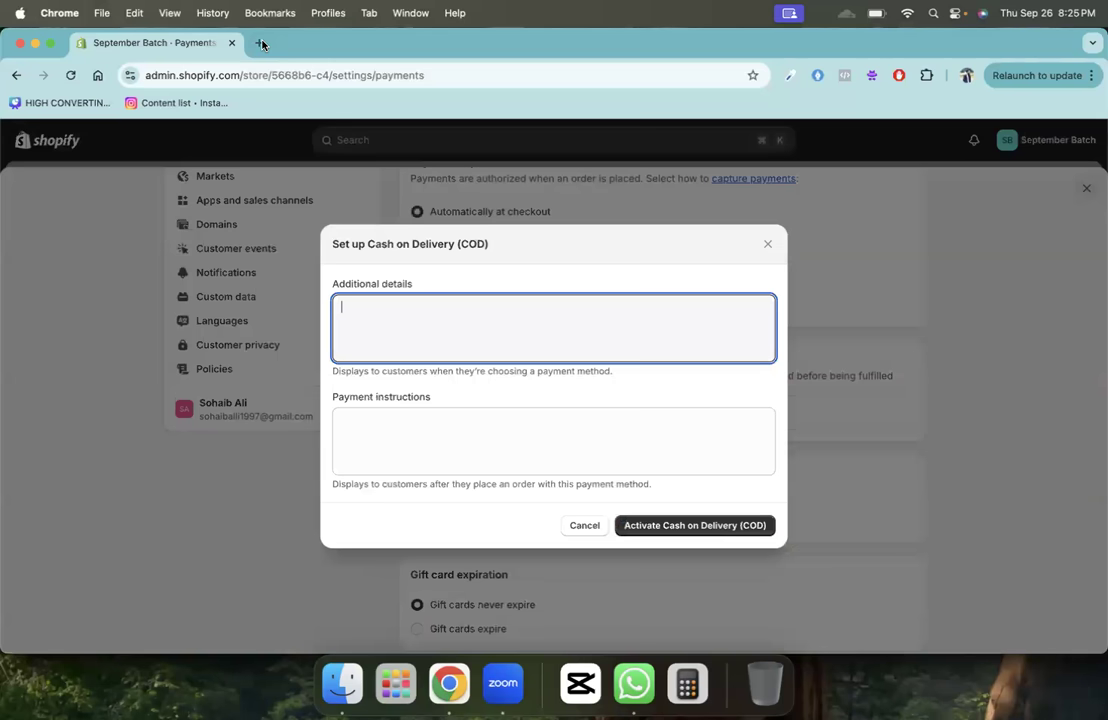
- Back in the COD dialog, place the cursor in the Additional details field
{"action": "left_click", "coordinate": [386, 415]}
{"action": "left_click", "coordinate": [407, 341]}
{"action": "left_click", "coordinate": [429, 453]}
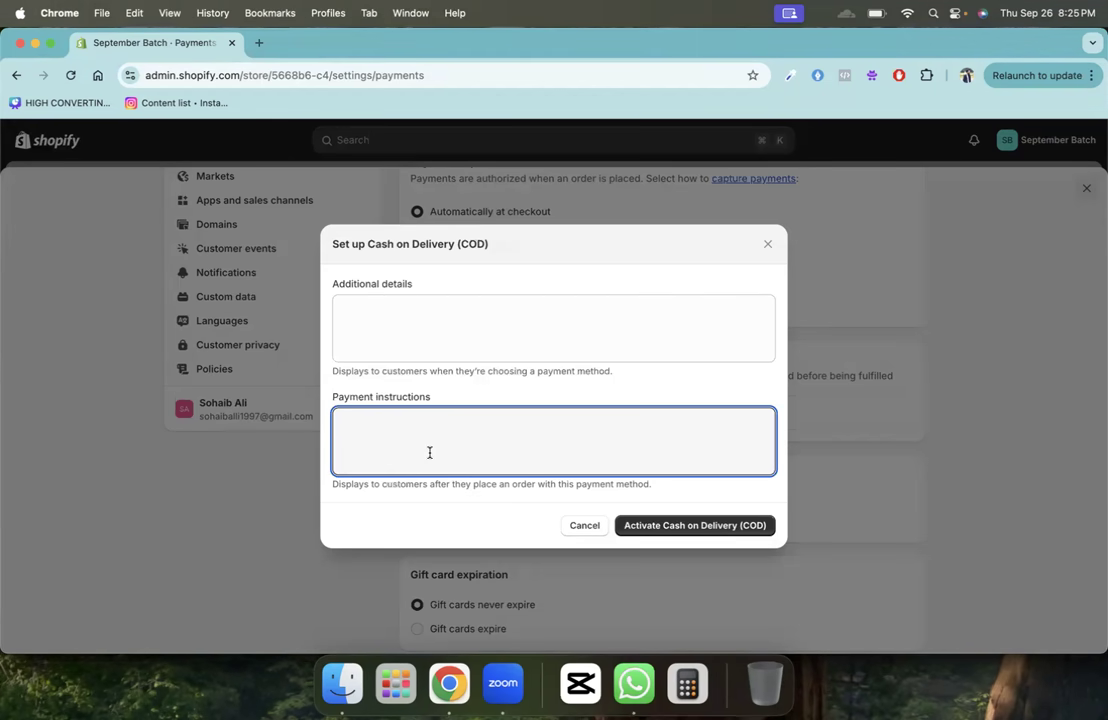
{"action": "left_click", "coordinate": [448, 307]}
- Write COD details: our delivery partner delivers to your door; pay the amount before receiving
{"action": "type", "text": "by selecing"}
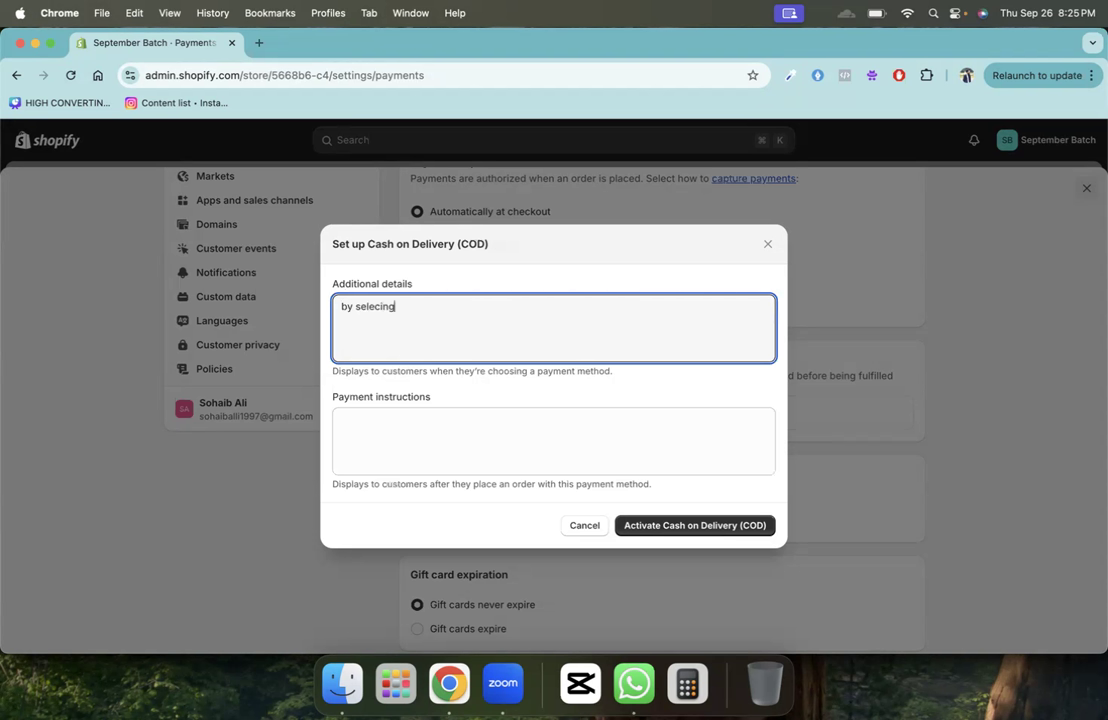
{"action": "key", "text": "super+a"}
{"action": "type", "text": "Our delivery p"}
{"action": "type", "text": "aratner"}
{"action": "key", "text": "BackSpace"}
{"action": "type", "text": "net wil"}
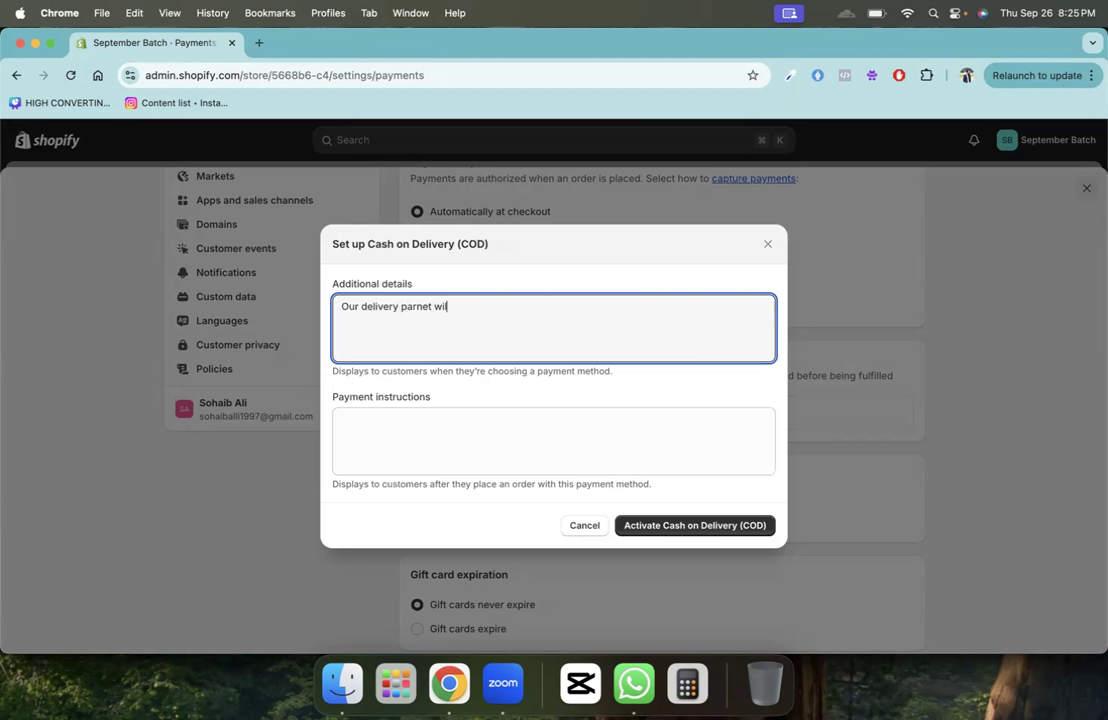
{"action": "type", "text": "l deliver the order at your door stpe a"}
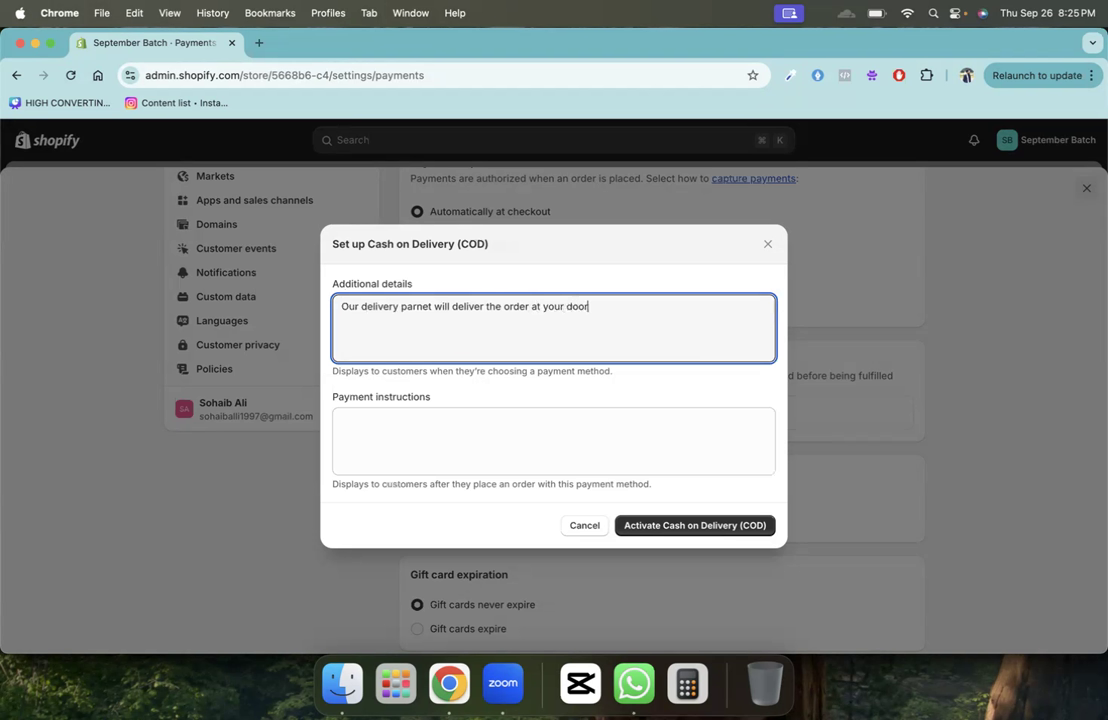
{"action": "key", "text": "BackSpace"}
{"action": "key", "text": "BackSpace"}
{"action": "key", "text": "BackSpace"}
{"action": "type", "text": "e and you need to pay the "}
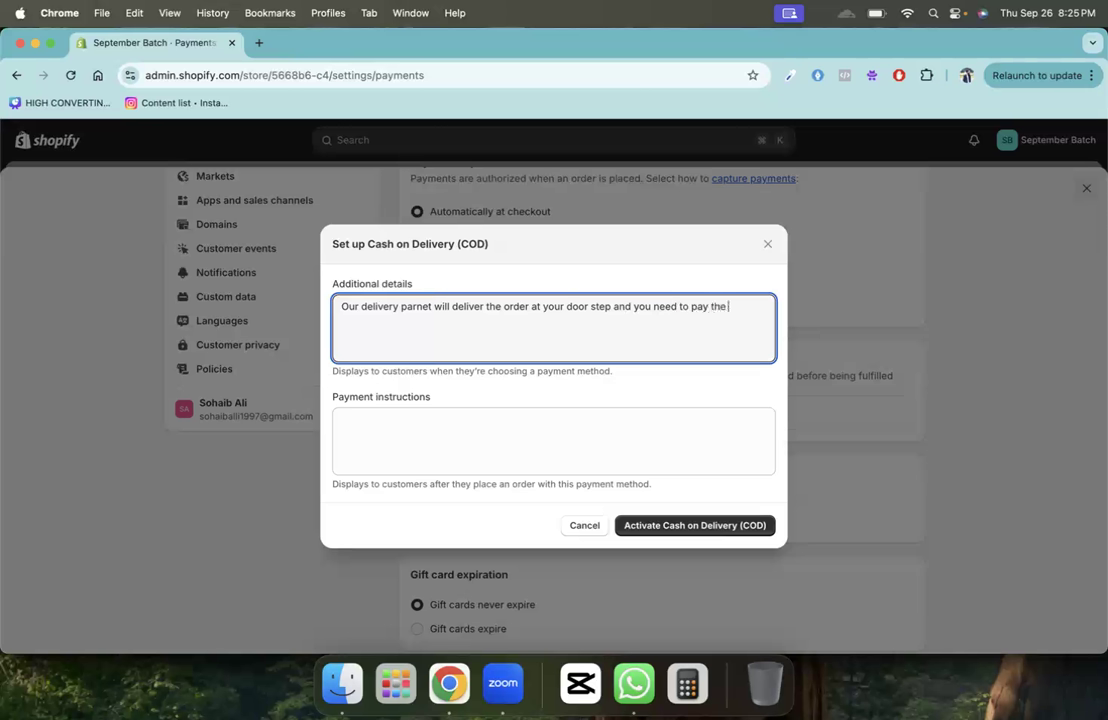
{"action": "type", "text": "delivery"}
{"action": "type", "text": " boy the order "}
{"action": "type", "text": "abou"}
{"action": "key", "text": "BackSpace"}
{"action": "key", "text": "BackSpace"}
{"action": "key", "text": "BackSpace"}
{"action": "type", "text": "moiut before recing the"}
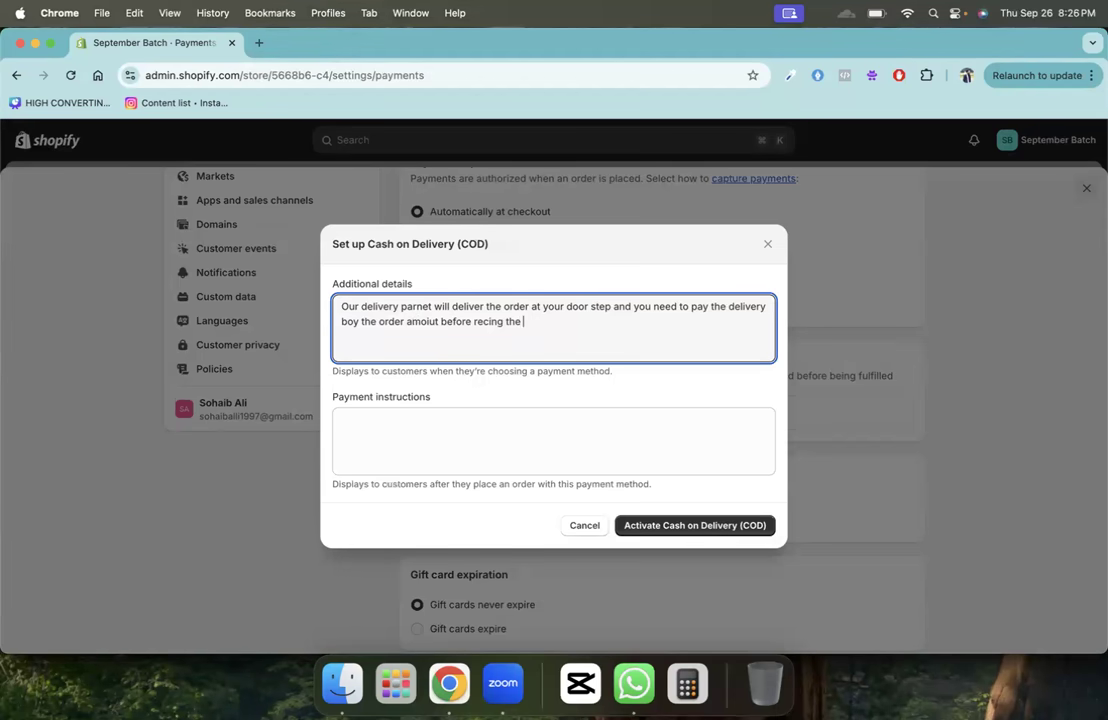
{"action": "type", "text": " order."}
- Add a thank-you instruction to be available at your address with the amount, then activate COD
{"action": "left_click", "coordinate": [371, 423]}
{"action": "type", "text": "T"}
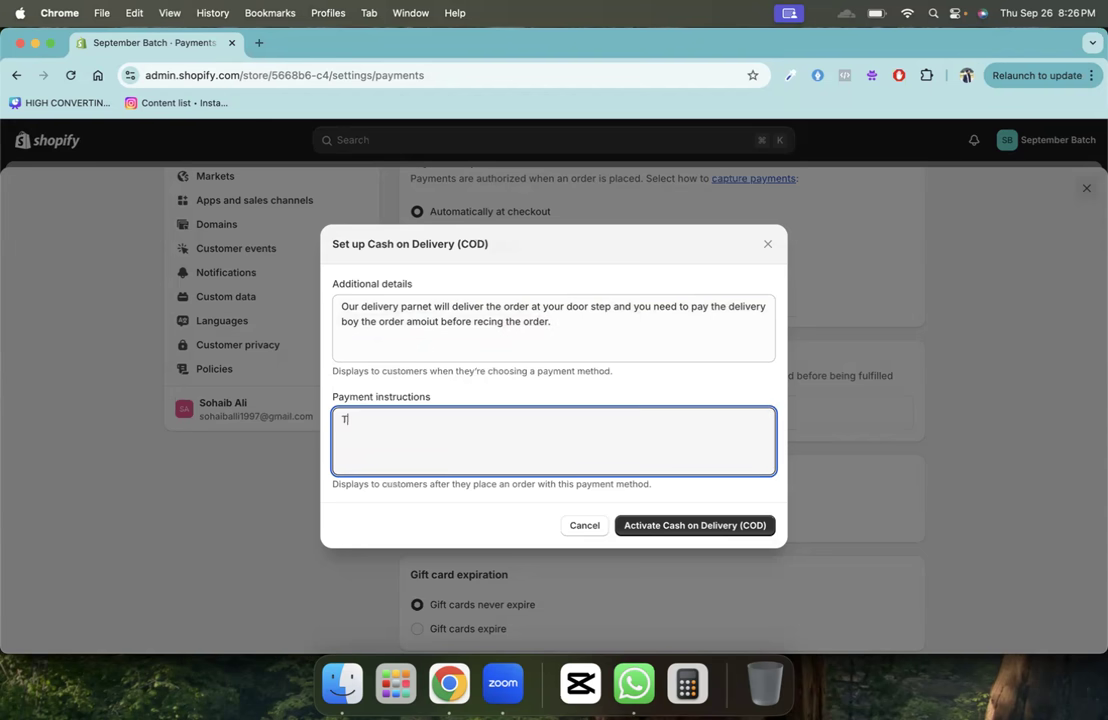
{"action": "type", "text": "hanks for placing the oprder"}
{"action": "key", "text": "BackSpace"}
{"action": "key", "text": "BackSpace"}
{"action": "type", "text": "der. Please be availabel"}
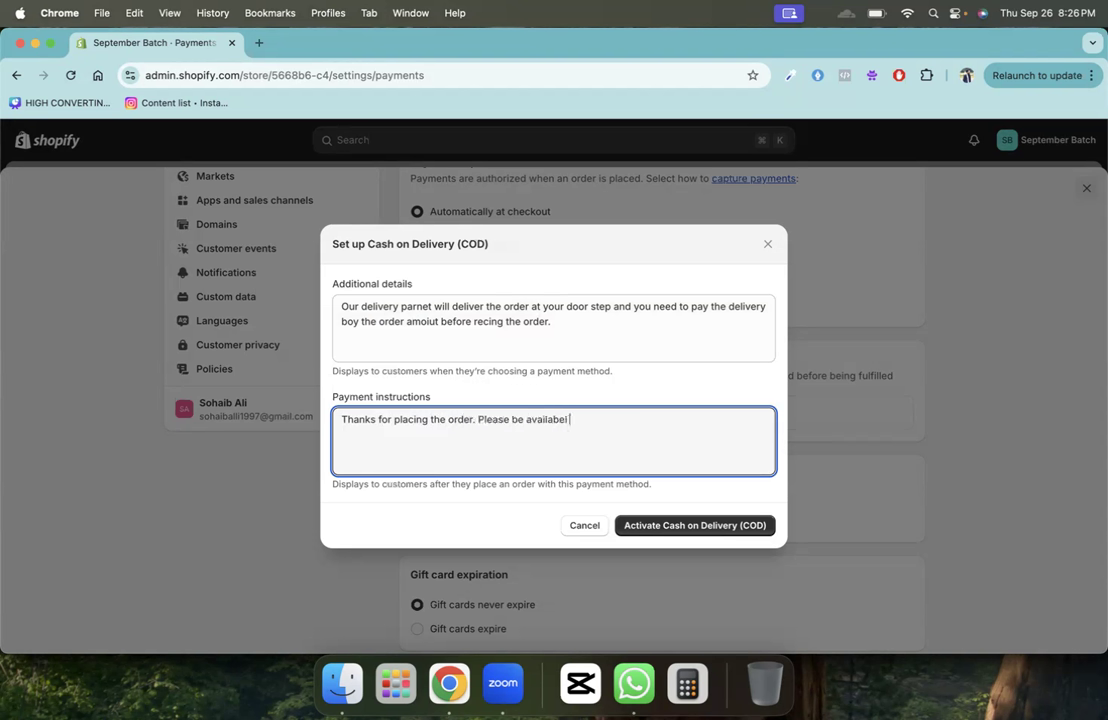
{"action": "type", "text": " during the delivery hours at yiourg"}
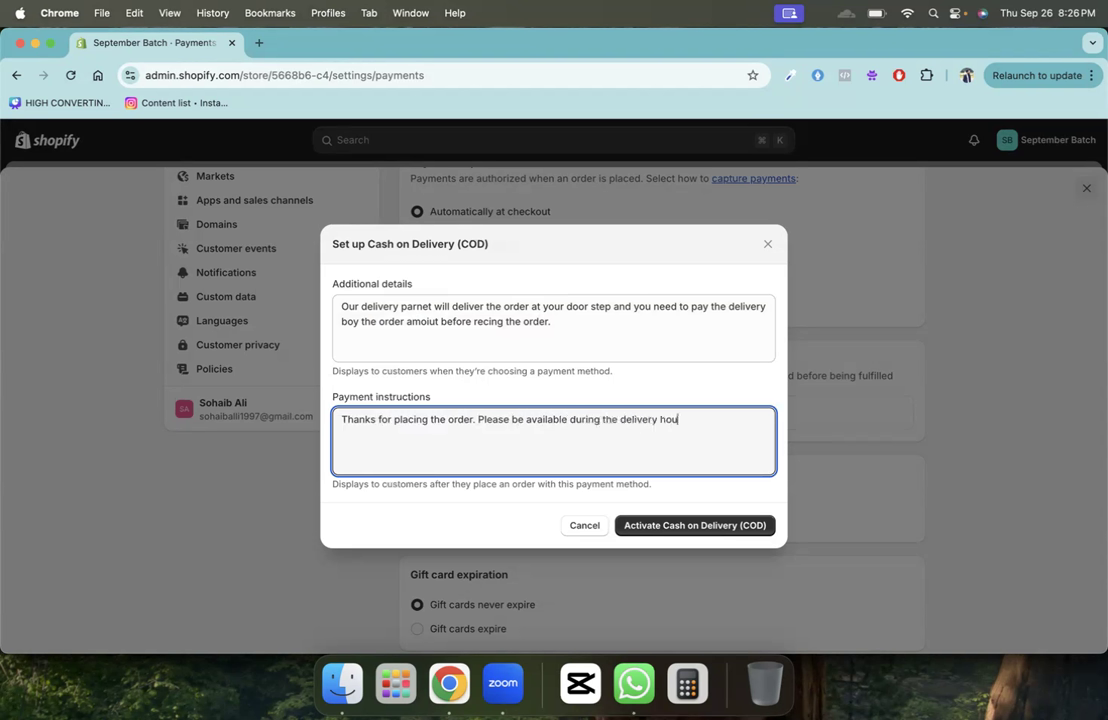
{"action": "key", "text": "BackSpace"}
{"action": "key", "text": "BackSpace"}
{"action": "key", "text": "BackSpace"}
{"action": "key", "text": "BackSpace"}
{"action": "key", "text": "BackSpace"}
{"action": "type", "text": "our given address with the"}
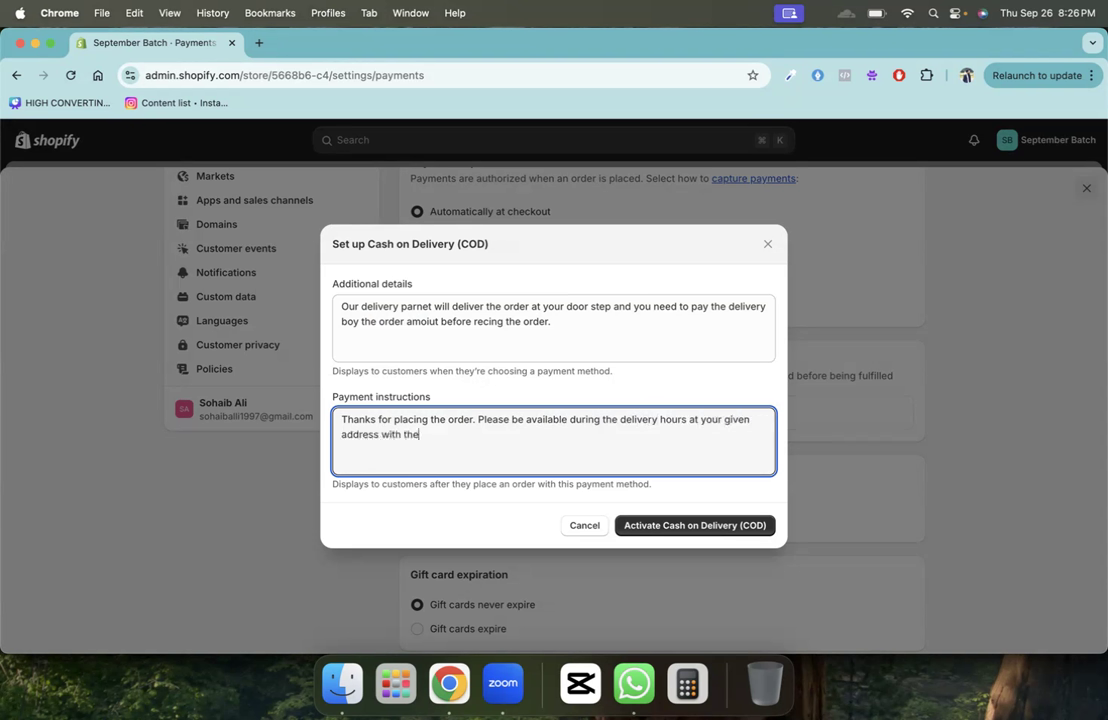
{"action": "type", "text": " order amount for smooth e"}
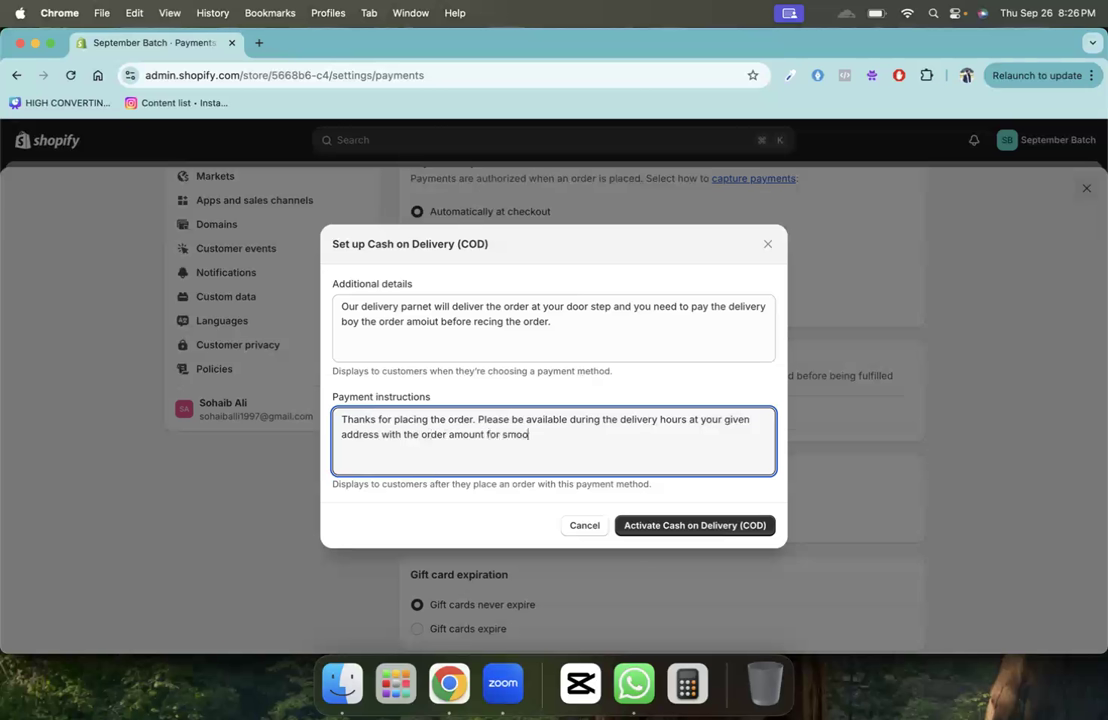
{"action": "type", "text": "elivery."}
{"action": "left_click", "coordinate": [631, 527]}
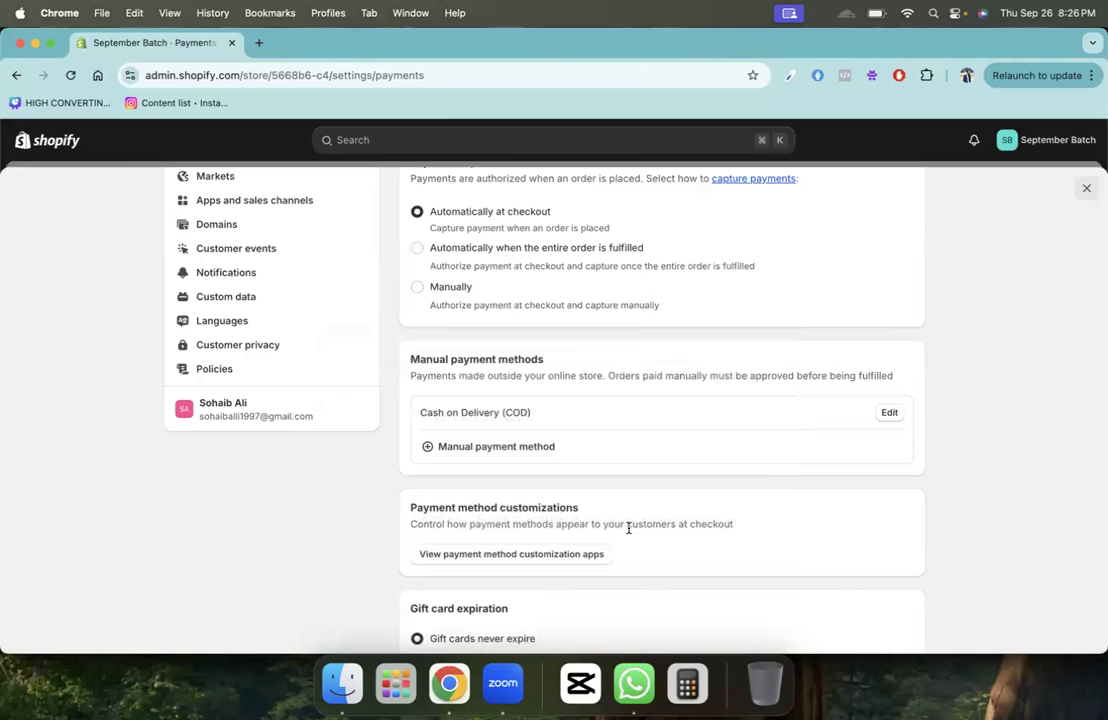
{"action": "left_click", "coordinate": [466, 448]}
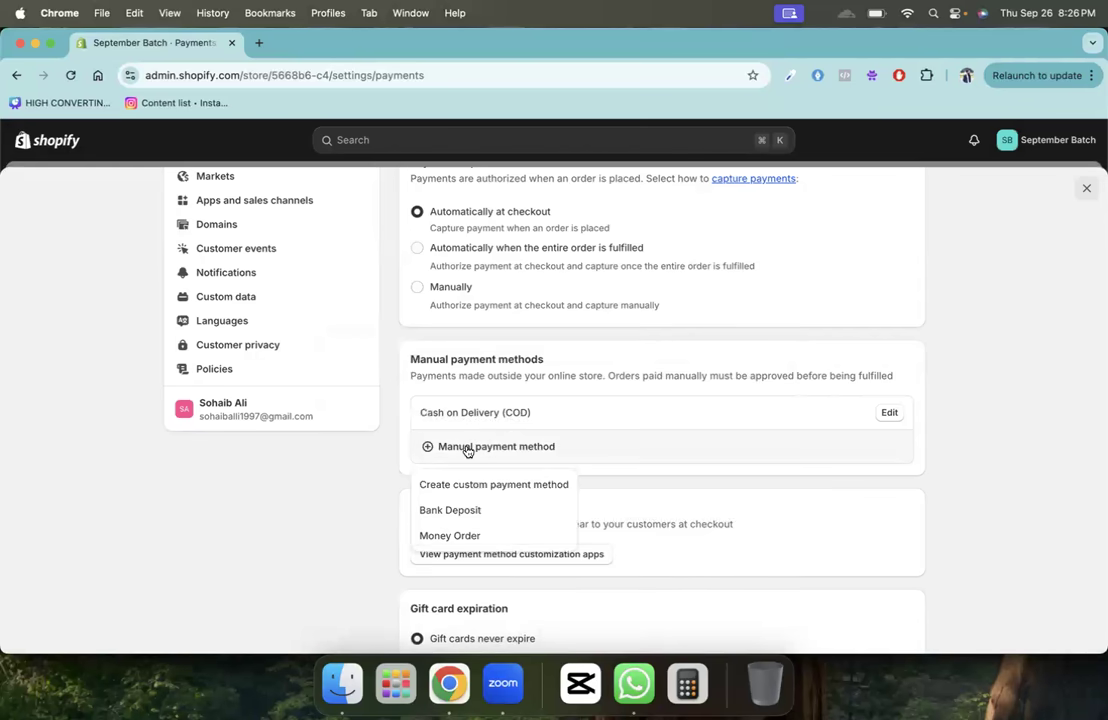
- Choose Bank Deposit and ask customers to deposit the order amount to the listed bank details
{"action": "left_click", "coordinate": [453, 509]}
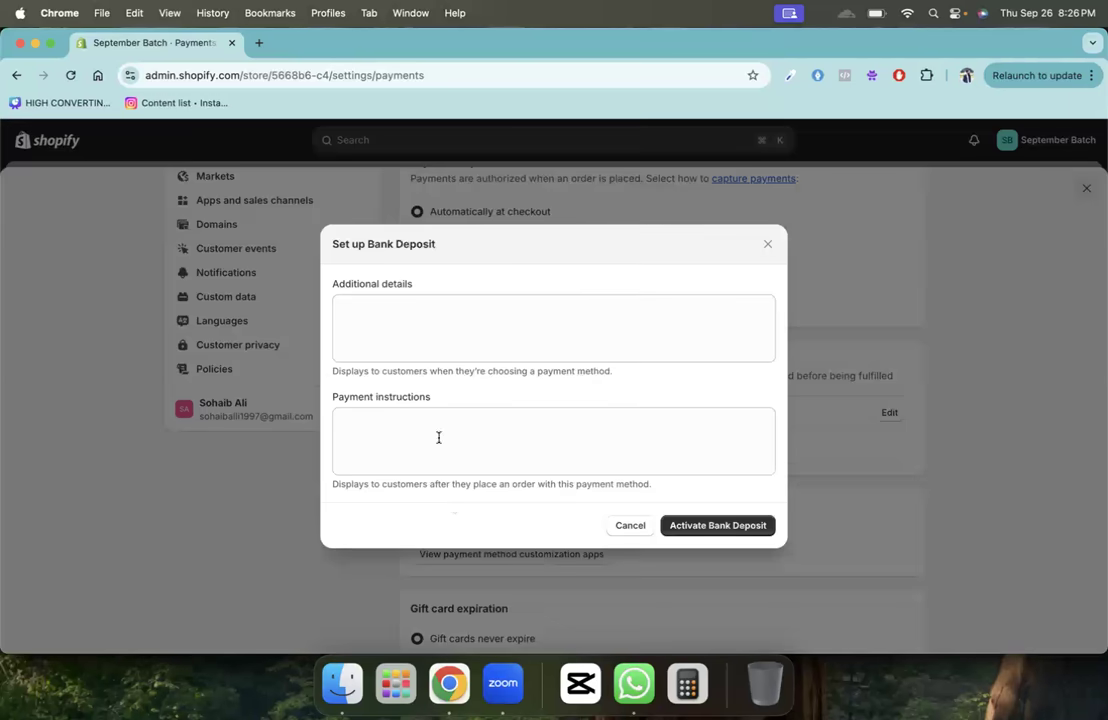
{"action": "left_click", "coordinate": [443, 319]}
{"action": "type", "text": "You ne"}
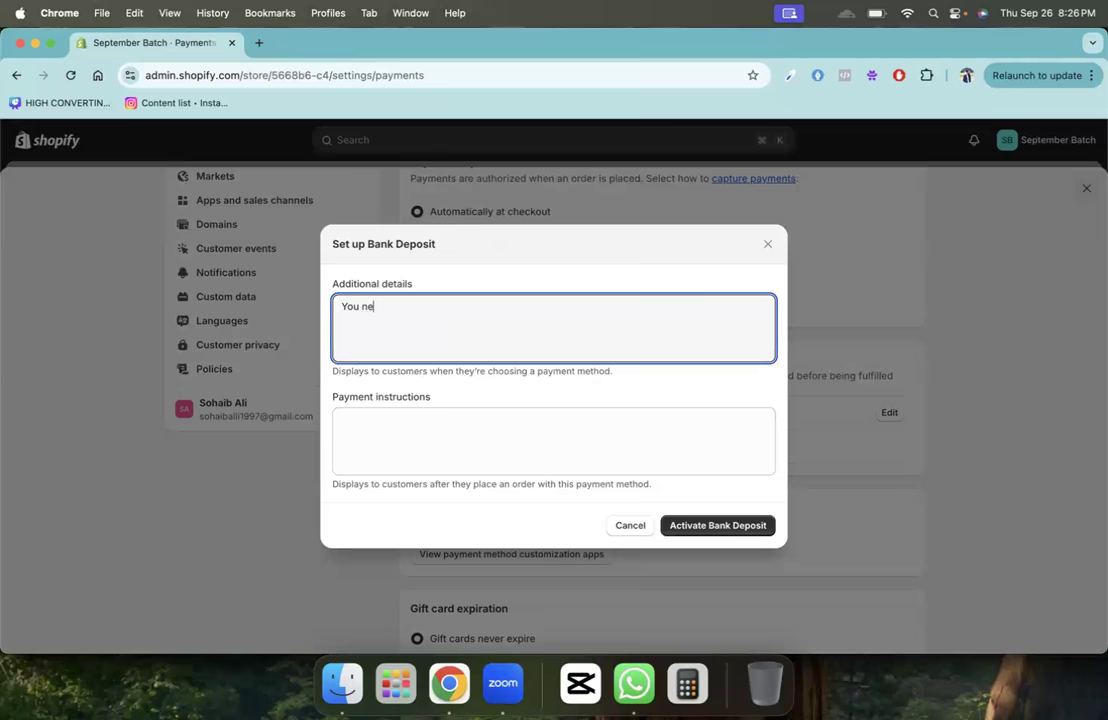
{"action": "type", "text": "ed top"}
{"action": "key", "text": "BackSpace"}
{"action": "type", "text": "deposit eht"}
{"action": "type", "text": " or"}
{"action": "key", "text": "BackSpace"}
{"action": "key", "text": "BackSpace"}
{"action": "key", "text": "BackSpace"}
{"action": "key", "text": "BackSpace"}
{"action": "key", "text": "BackSpace"}
{"action": "key", "text": "BackSpace"}
{"action": "type", "text": "the order amo"}
{"action": "key", "text": "BackSpace"}
{"action": "key", "text": "BackSpace"}
{"action": "key", "text": "BackSpace"}
{"action": "type", "text": "order amout at the fpol"}
{"action": "key", "text": "BackSpace"}
{"action": "key", "text": "BackSpace"}
{"action": "type", "text": "ollwoin"}
{"action": "key", "text": "BackSpace"}
{"action": "type", "text": "owing bank details "}
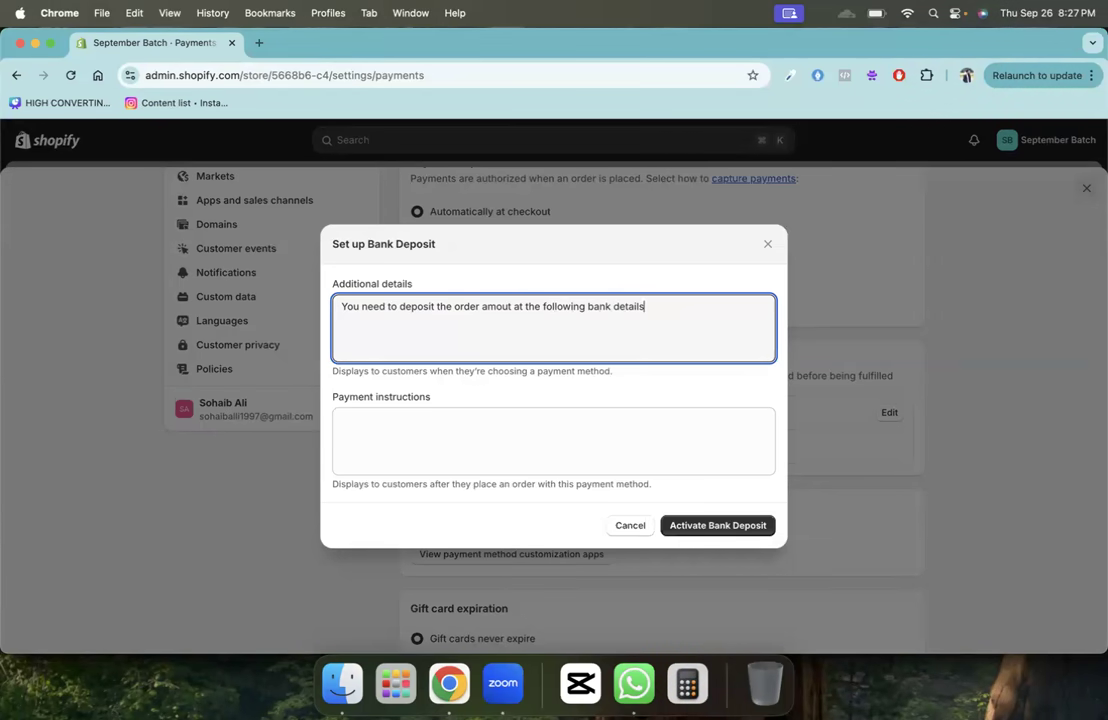
{"action": "type", "text": "bakjbnfkankn ga"}
- Add an instruction to share the payment screenshot on WhatsApp, then cancel Bank Deposit
{"action": "key", "text": "Tab"}
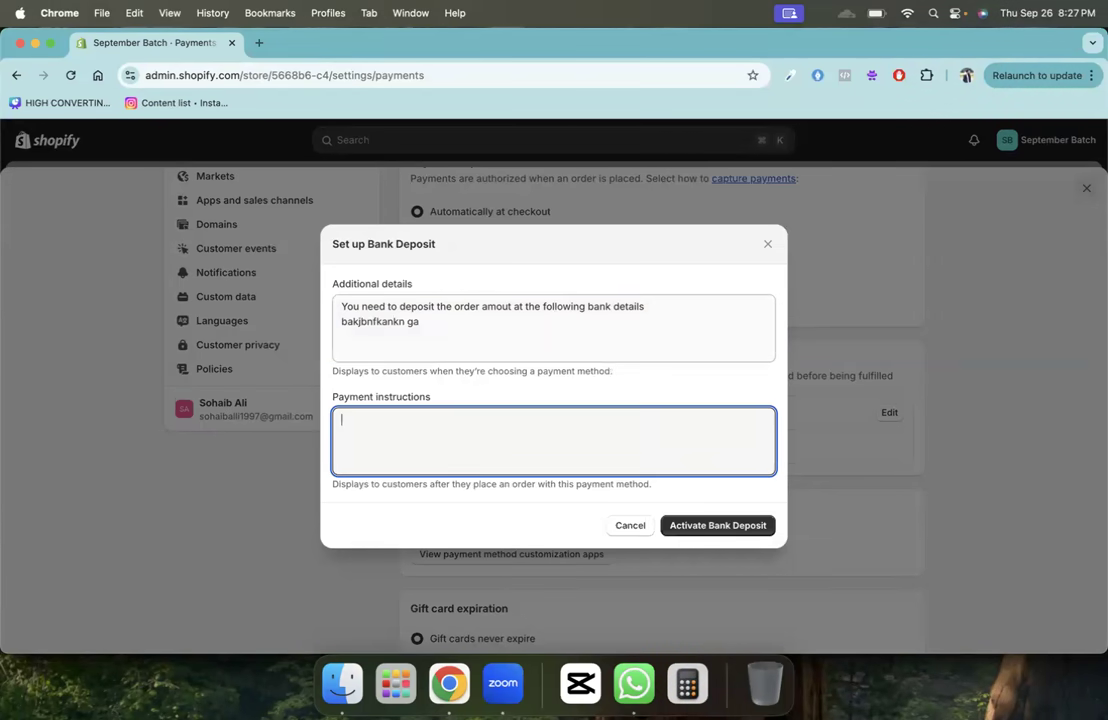
{"action": "type", "text": "Please share the sni"}
{"action": "key", "text": "BackSpace"}
{"action": "key", "text": "BackSpace"}
{"action": "key", "text": "BackSpace"}
{"action": "type", "text": "payemn"}
{"action": "key", "text": "BackSpace"}
{"action": "key", "text": "BackSpace"}
{"action": "key", "text": "BackSpace"}
{"action": "type", "text": "ment screenshot at the folliwing"}
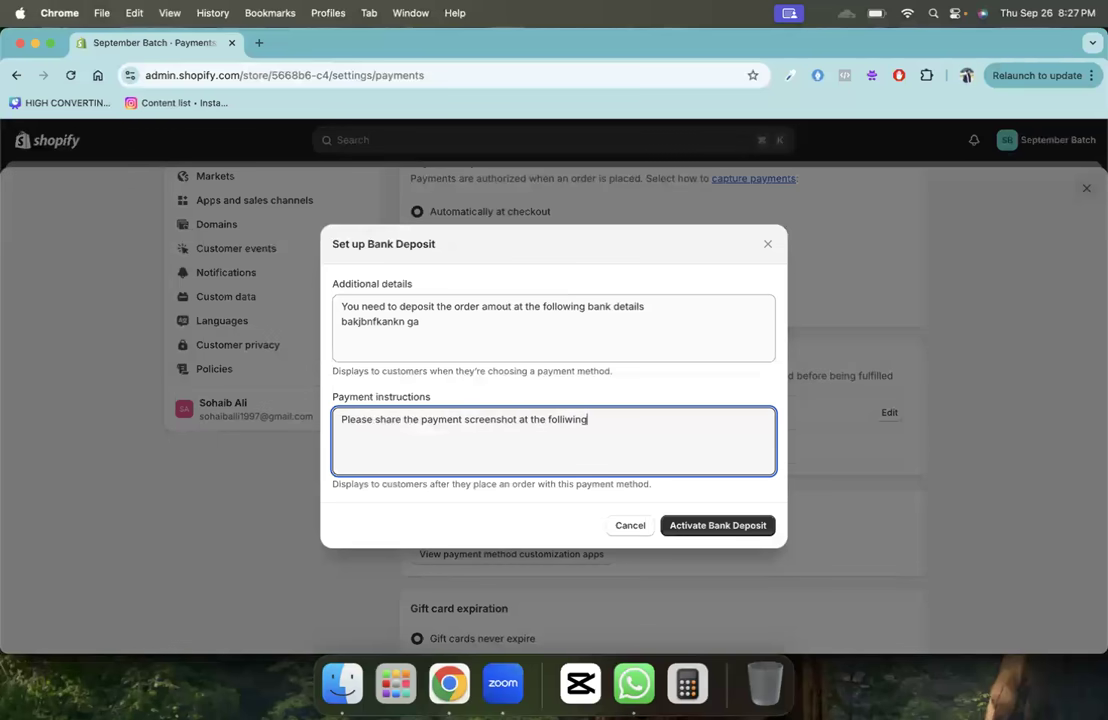
{"action": "type", "text": " whatsapp number"}
{"action": "key", "text": "Return"}
{"action": "type", "text": "gaknaktnkat"}
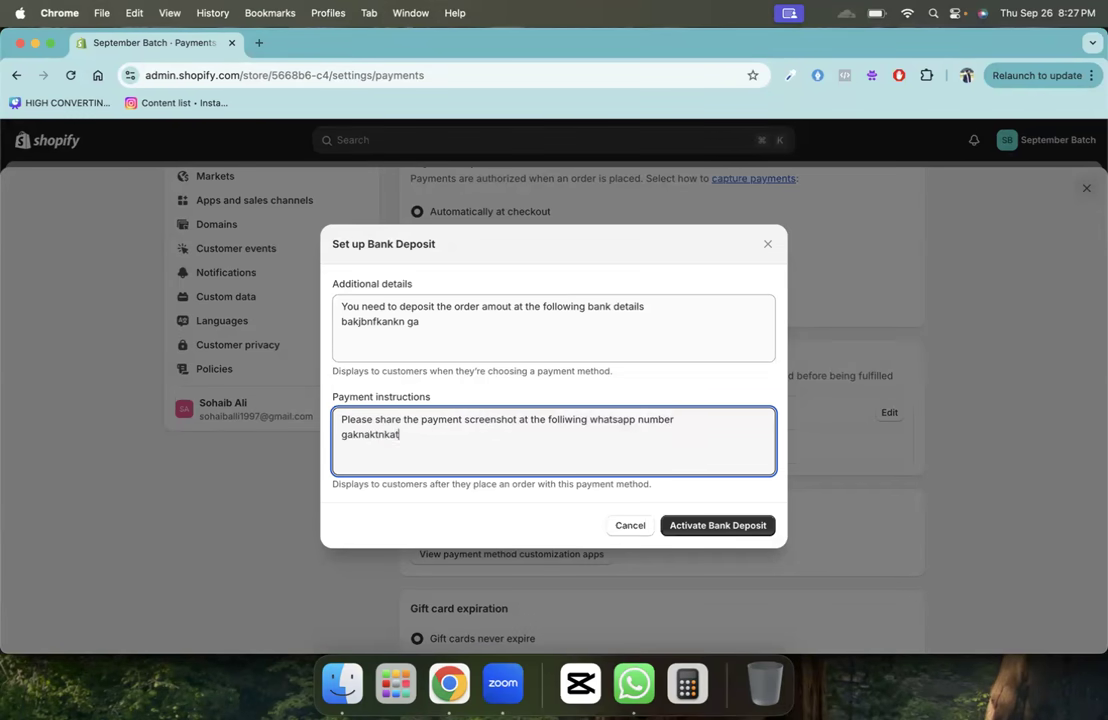
{"action": "left_click", "coordinate": [615, 527]}
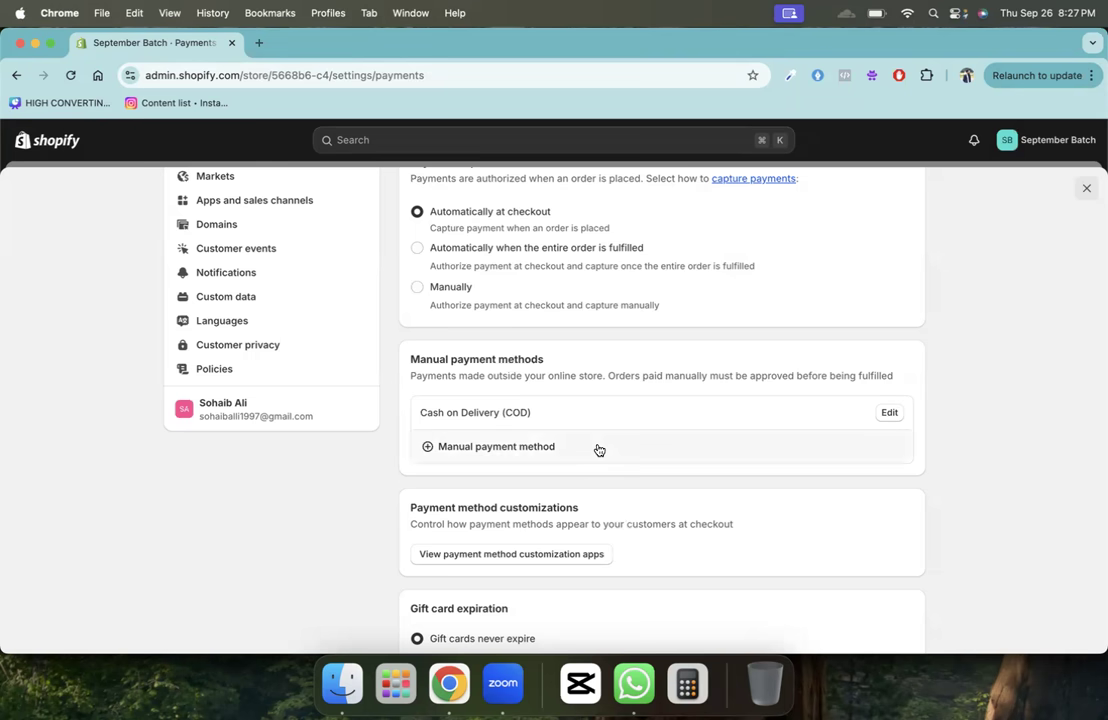
{"action": "left_click", "coordinate": [545, 455]}
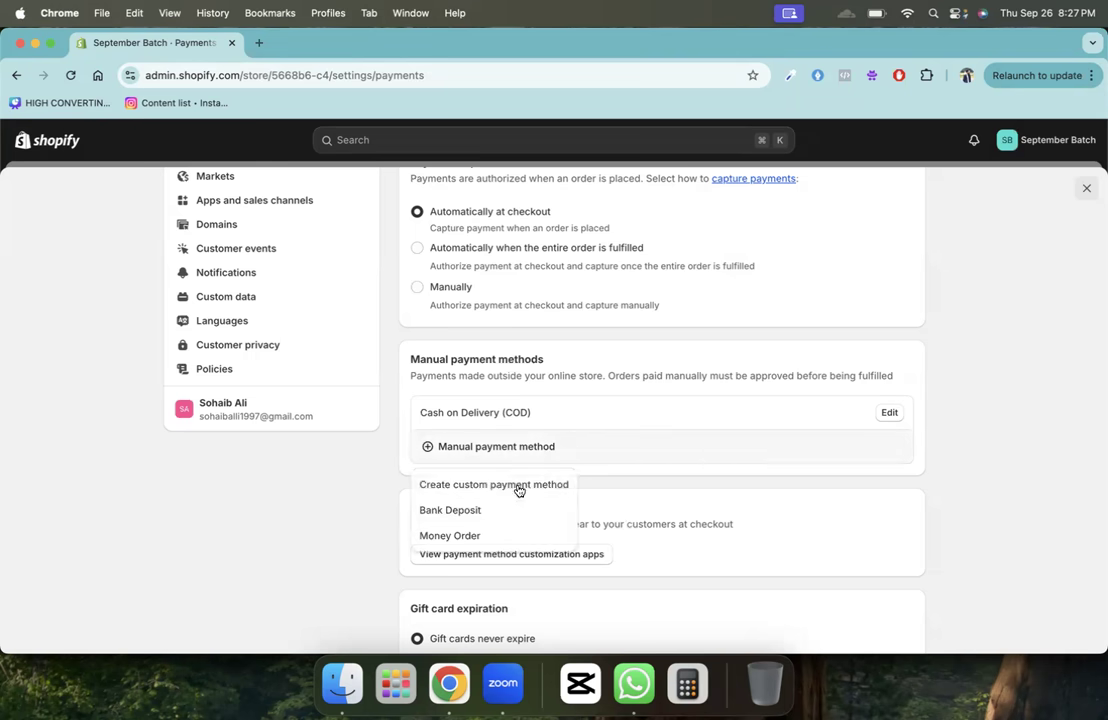
- Start a custom payment method named Jazz Cash, then cancel it unsaved
{"action": "left_click", "coordinate": [476, 486]}
{"action": "left_click", "coordinate": [458, 279]}
{"action": "type", "text": "Jazz Cash"}
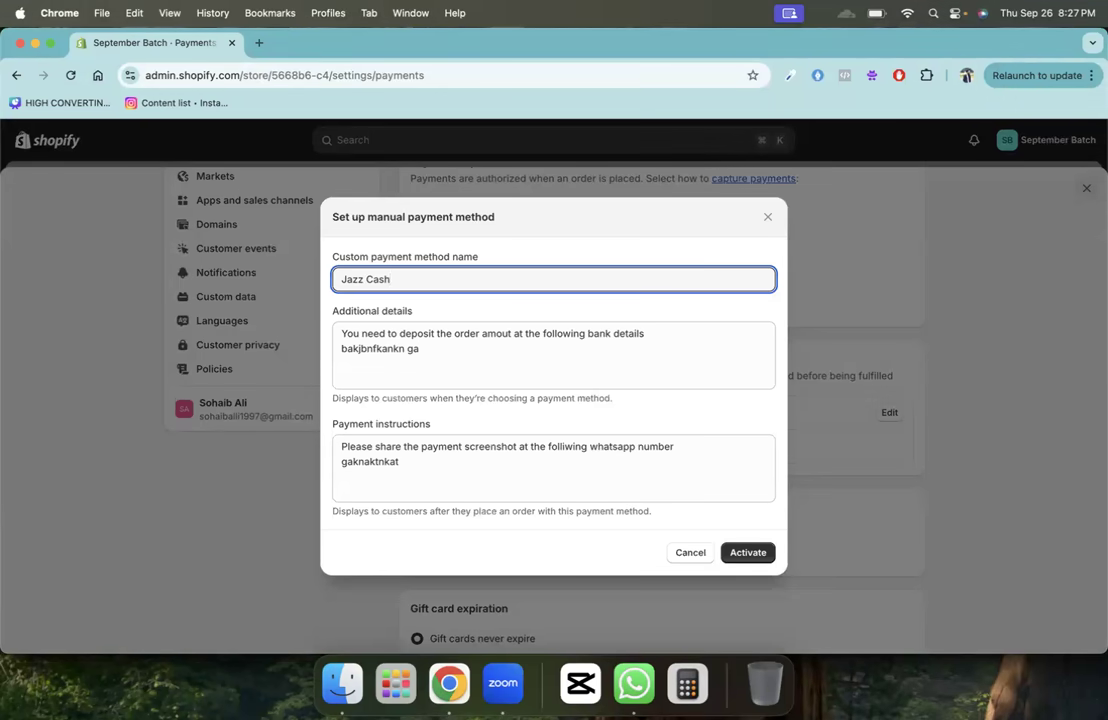
{"action": "left_click", "coordinate": [700, 552]}
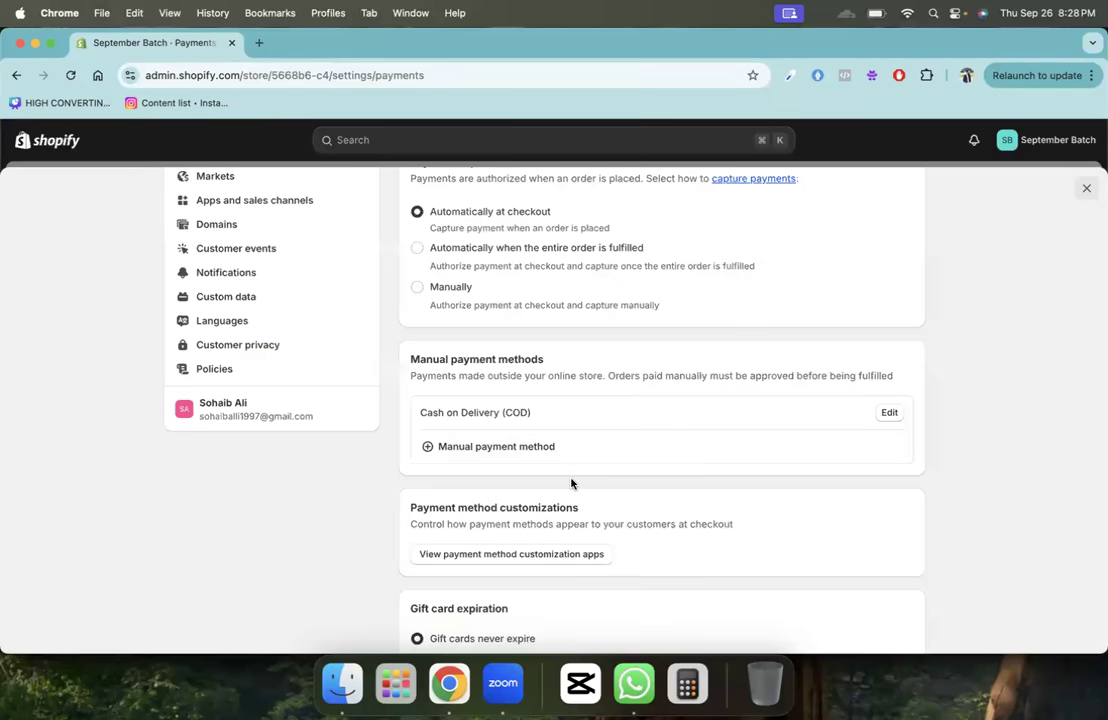
- Scroll the Payments page and open the Checkout settings
{"action": "scroll", "coordinate": [571, 484], "scroll_direction": "down", "scroll_amount": 5}
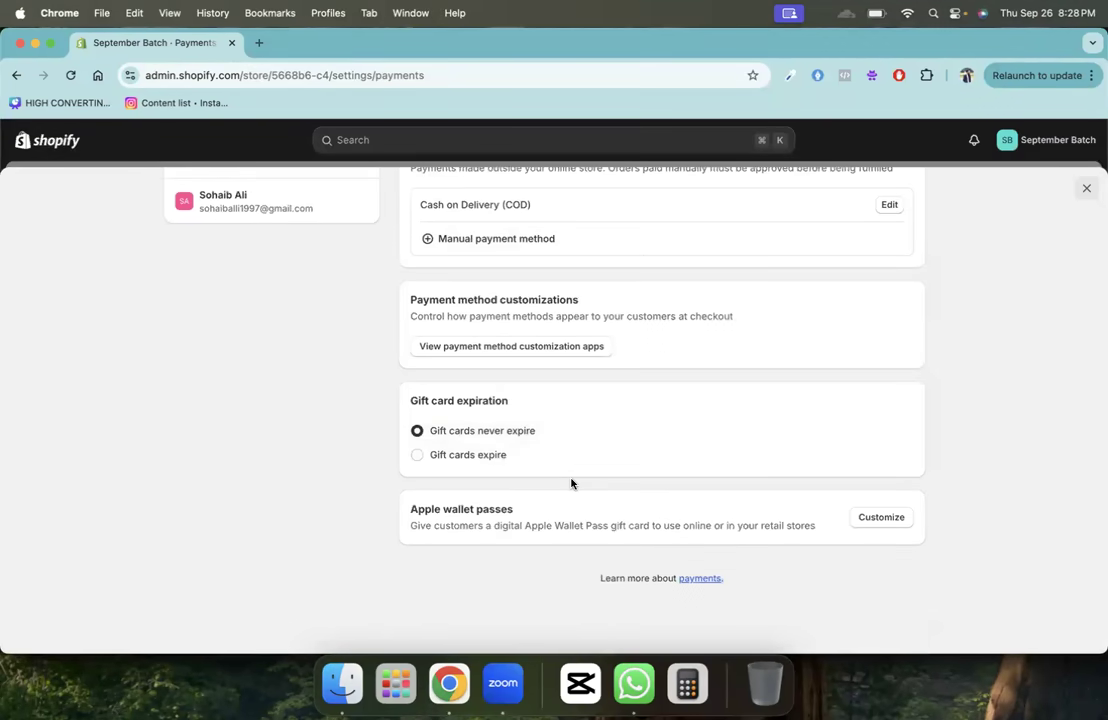
{"action": "scroll", "coordinate": [571, 484], "scroll_direction": "up", "scroll_amount": 10}
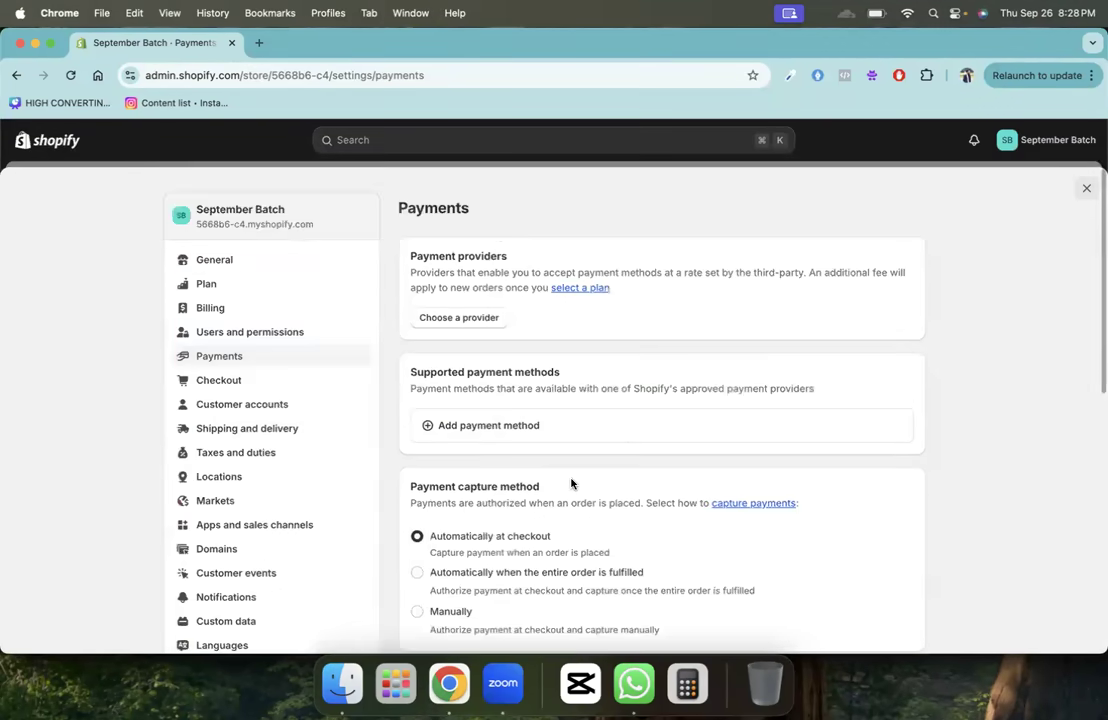
{"action": "left_click", "coordinate": [276, 384]}
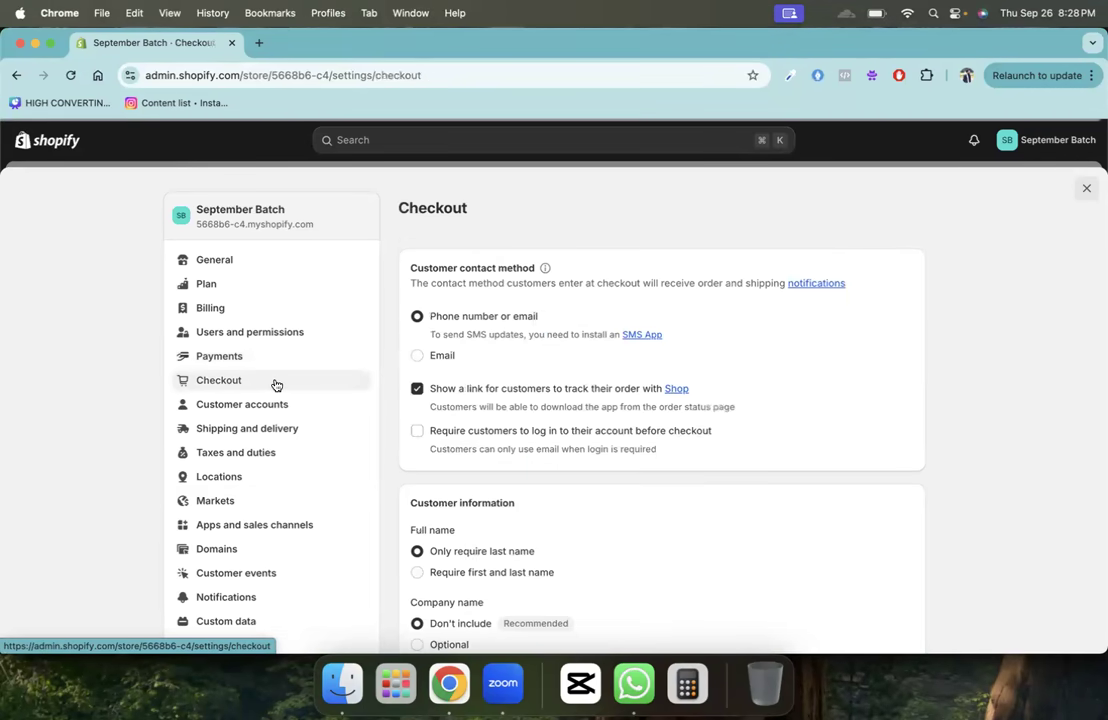
- Make email the contact method, drop the Shop tracking link, and require first and last names
{"action": "left_click", "coordinate": [452, 354]}
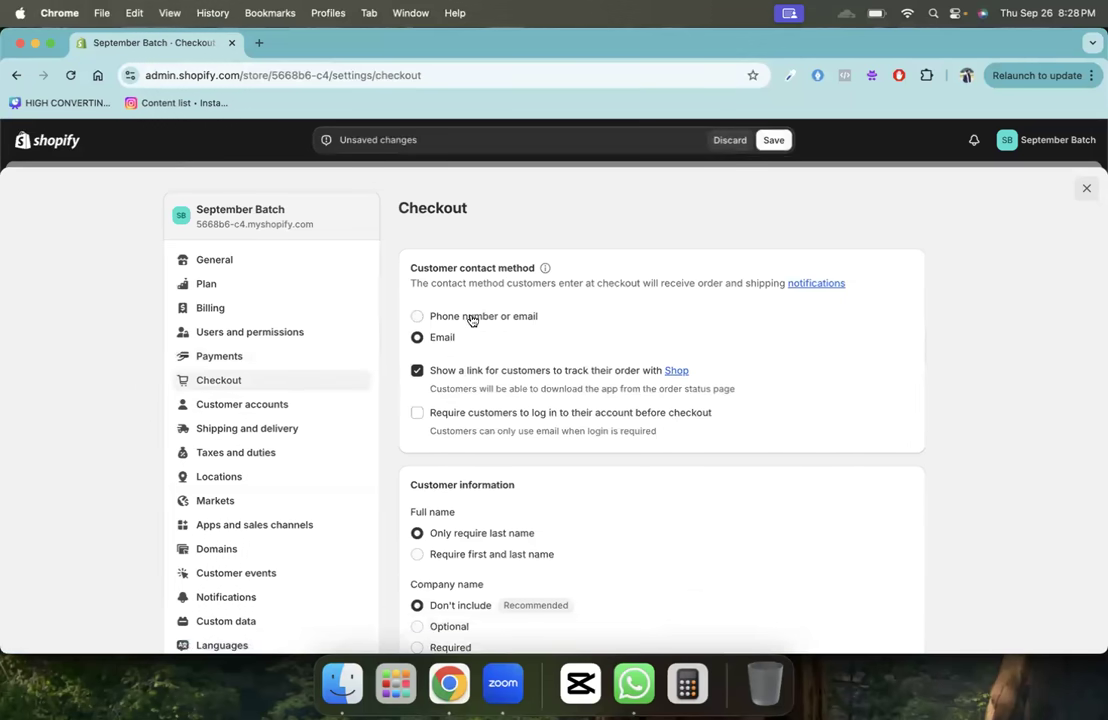
{"action": "left_click", "coordinate": [444, 383]}
{"action": "scroll", "coordinate": [444, 385], "scroll_direction": "down", "scroll_amount": 3}
{"action": "left_click", "coordinate": [441, 425]}
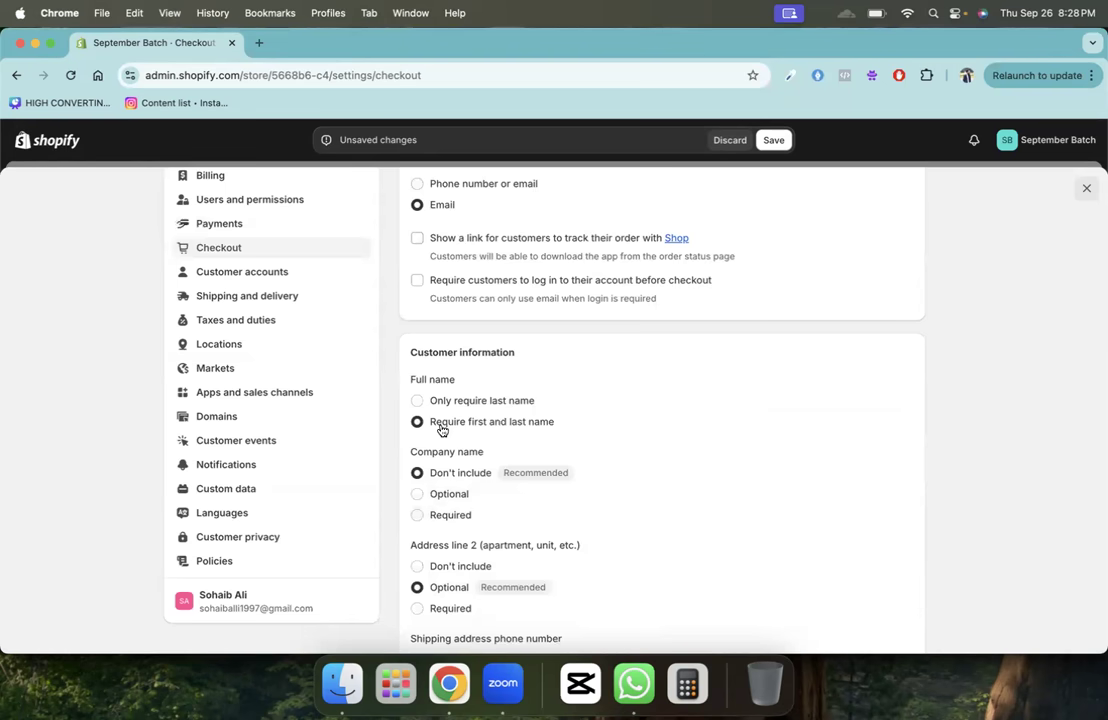
- Require the shipping phone number, allow SMS marketing sign-up, and save the checkout settings
{"action": "scroll", "coordinate": [441, 430], "scroll_direction": "down", "scroll_amount": 3}
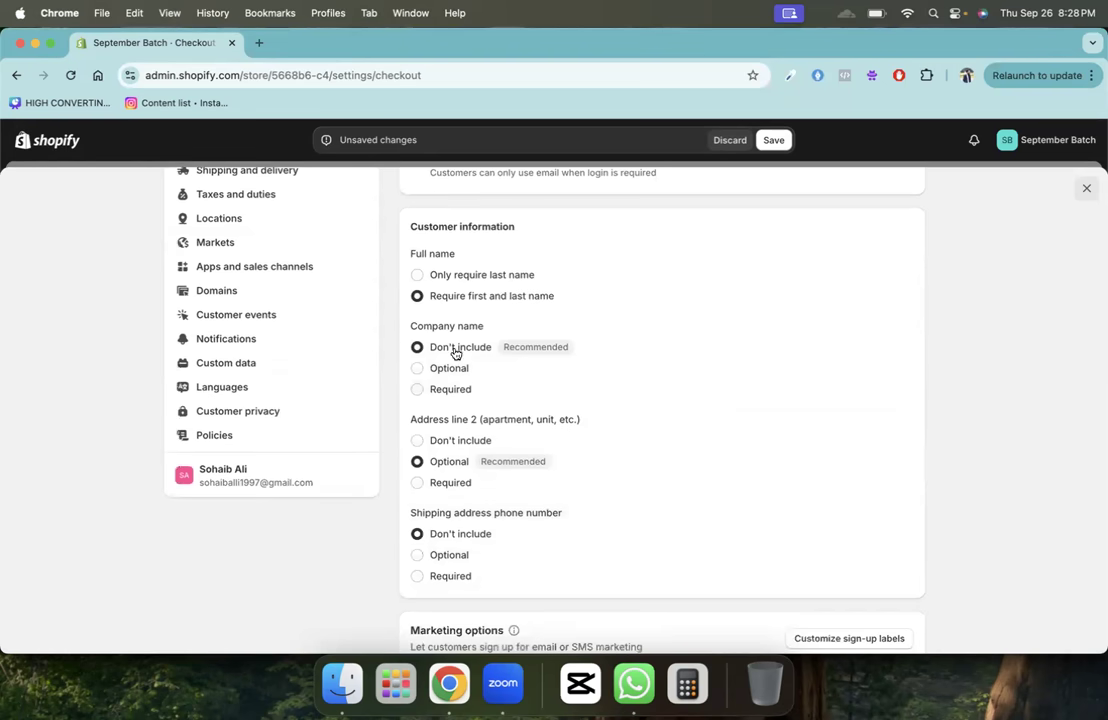
{"action": "scroll", "coordinate": [470, 465], "scroll_direction": "down", "scroll_amount": 2}
{"action": "left_click", "coordinate": [463, 484]}
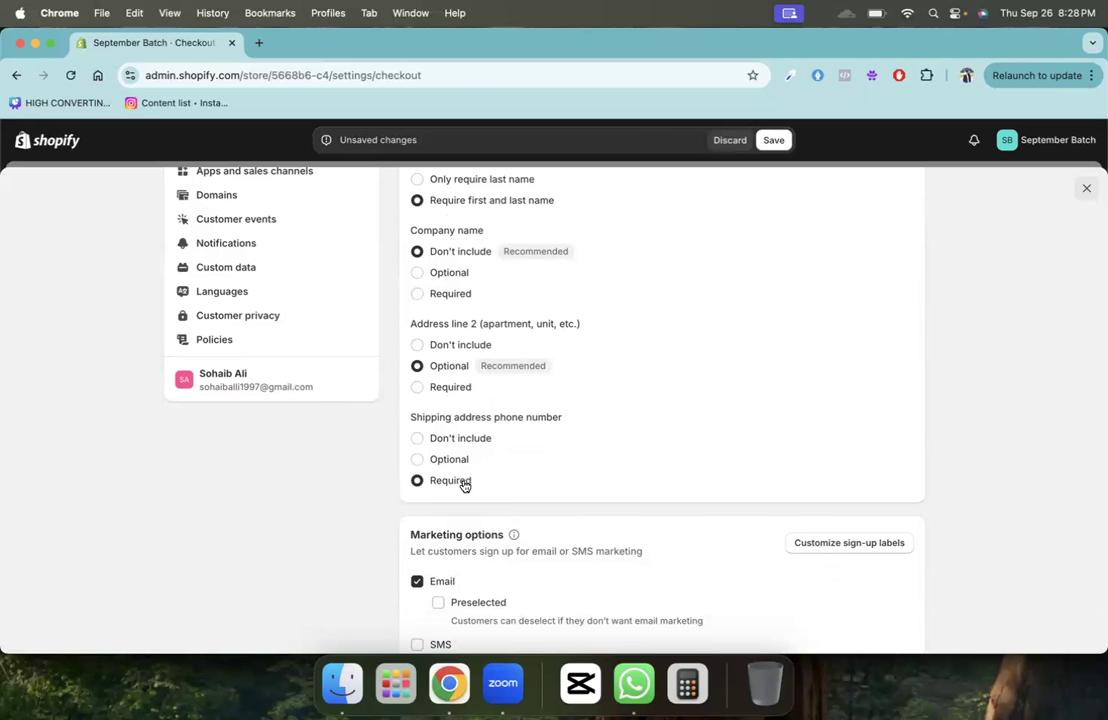
{"action": "scroll", "coordinate": [463, 485], "scroll_direction": "down", "scroll_amount": 3}
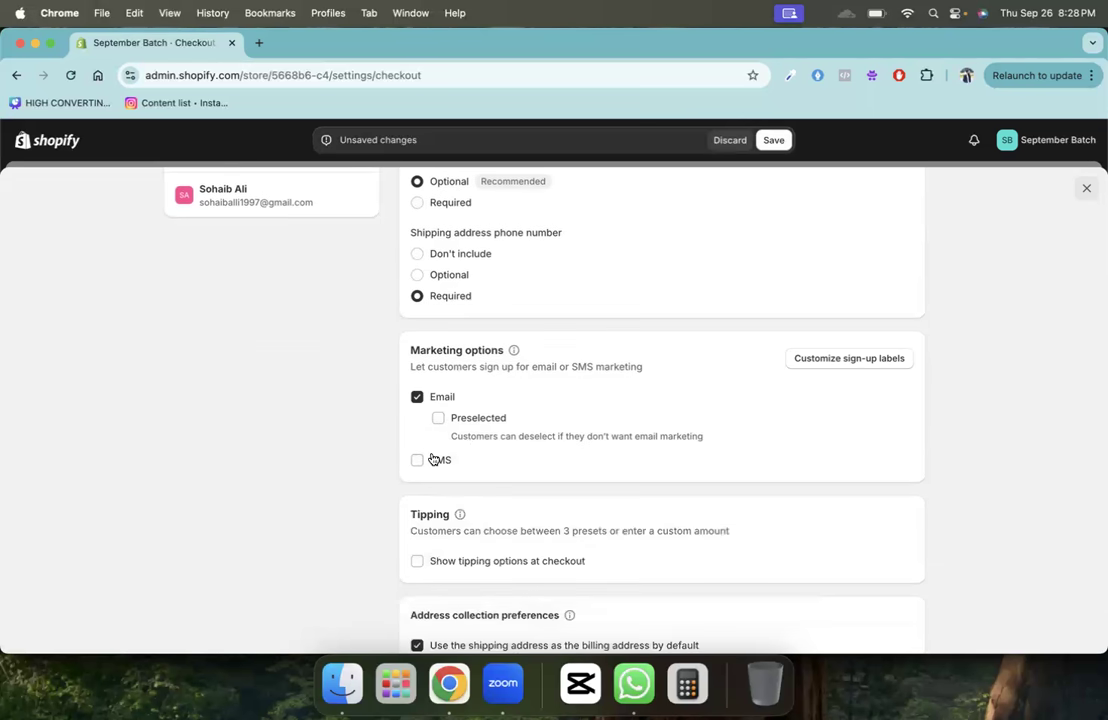
{"action": "left_click", "coordinate": [433, 459]}
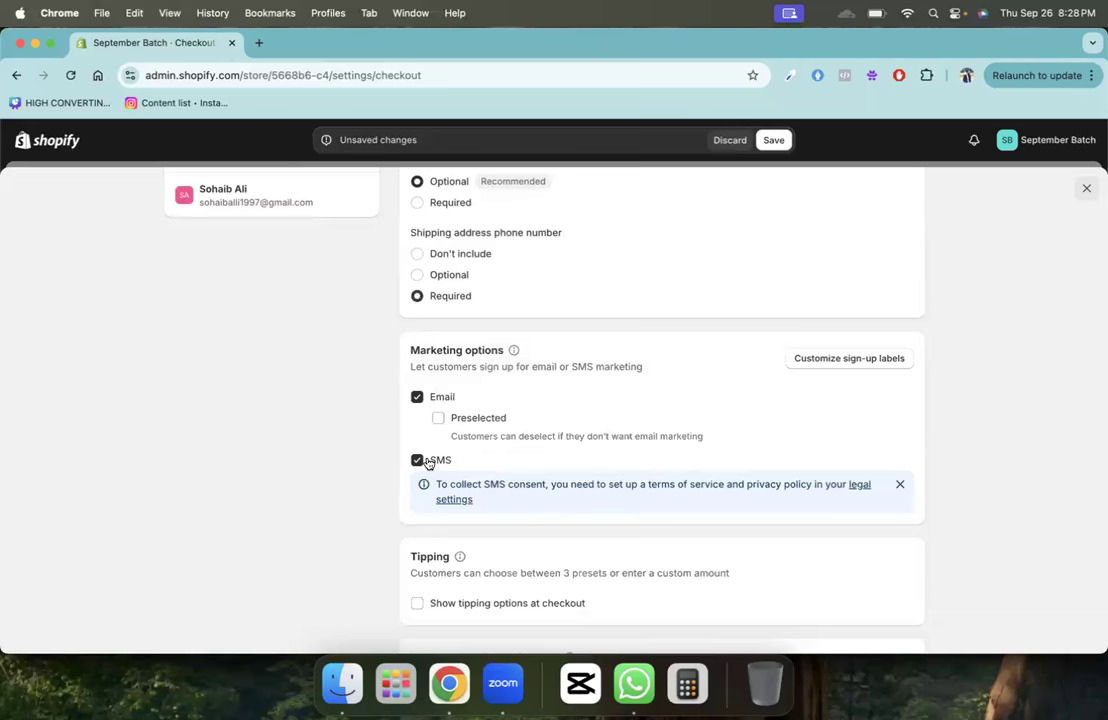
{"action": "scroll", "coordinate": [428, 462], "scroll_direction": "down", "scroll_amount": 2}
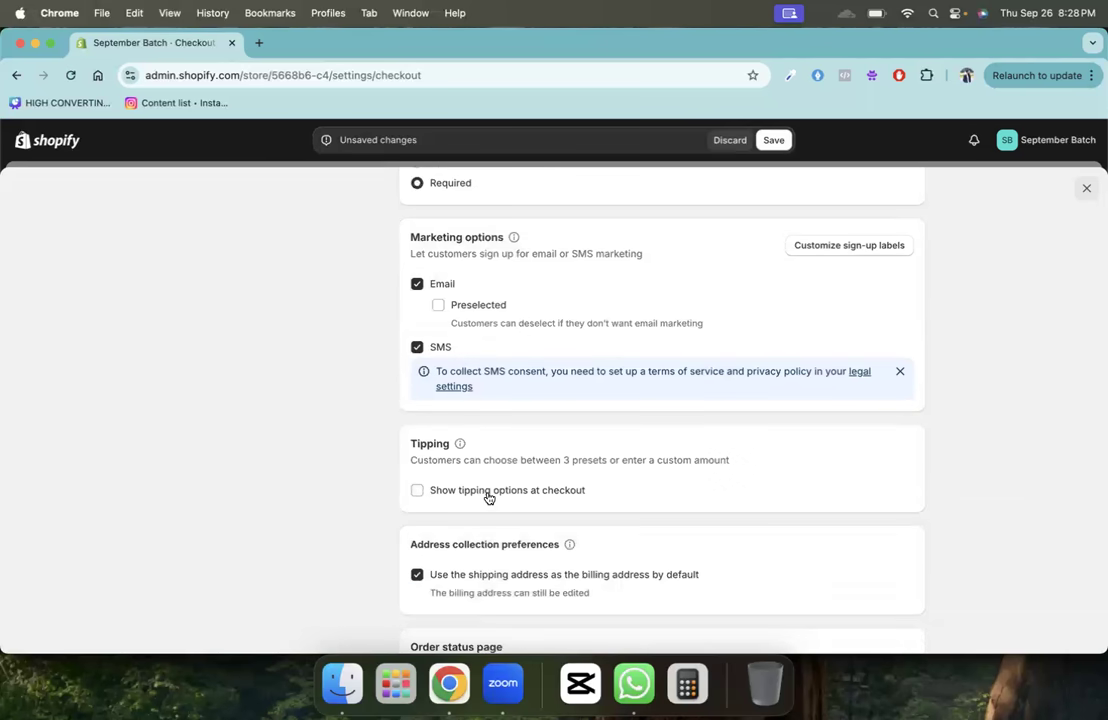
{"action": "scroll", "coordinate": [488, 497], "scroll_direction": "down", "scroll_amount": 3}
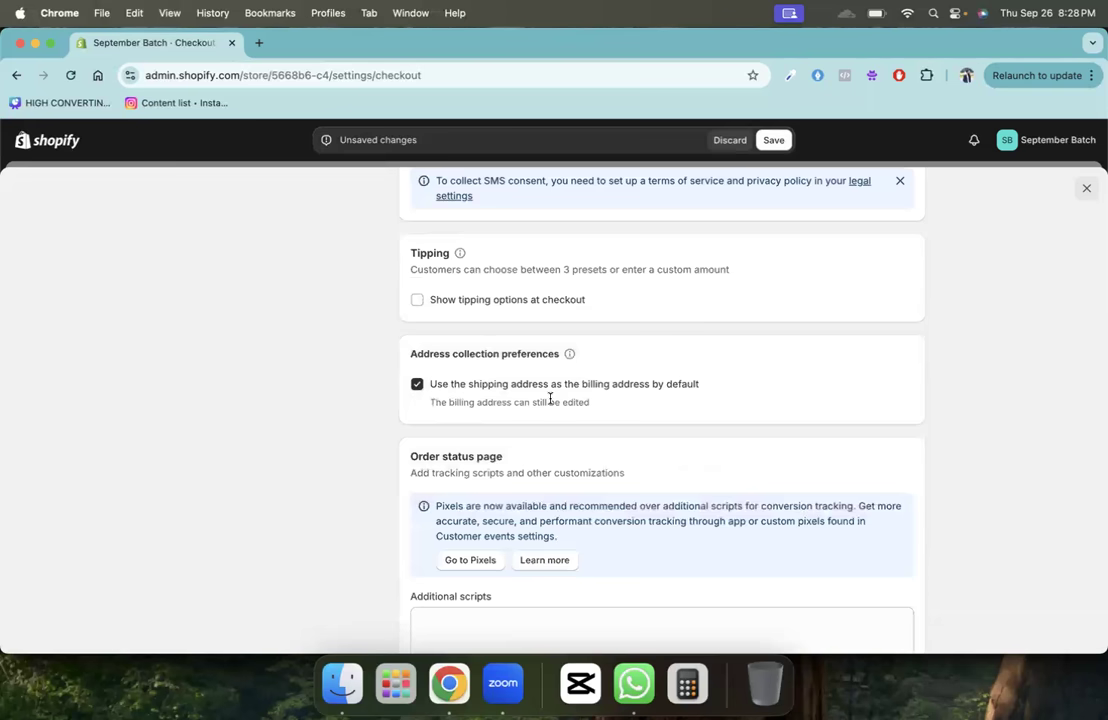
{"action": "scroll", "coordinate": [550, 398], "scroll_direction": "down", "scroll_amount": 6}
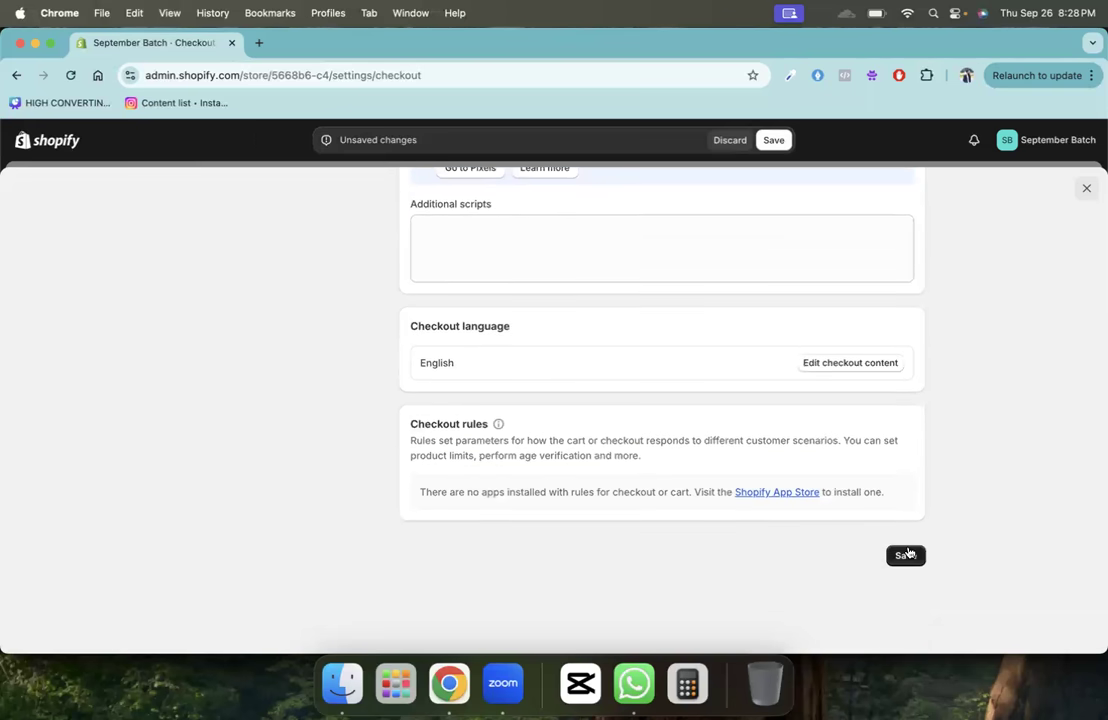
{"action": "left_click", "coordinate": [907, 555]}
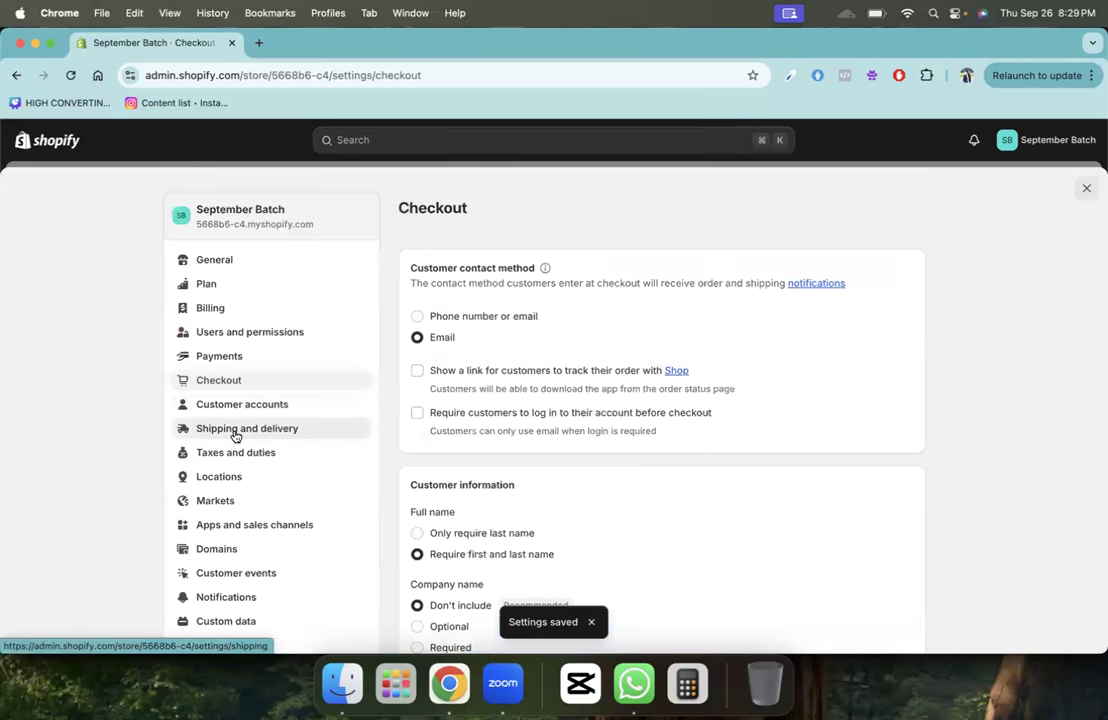
{"action": "left_click", "coordinate": [235, 436]}
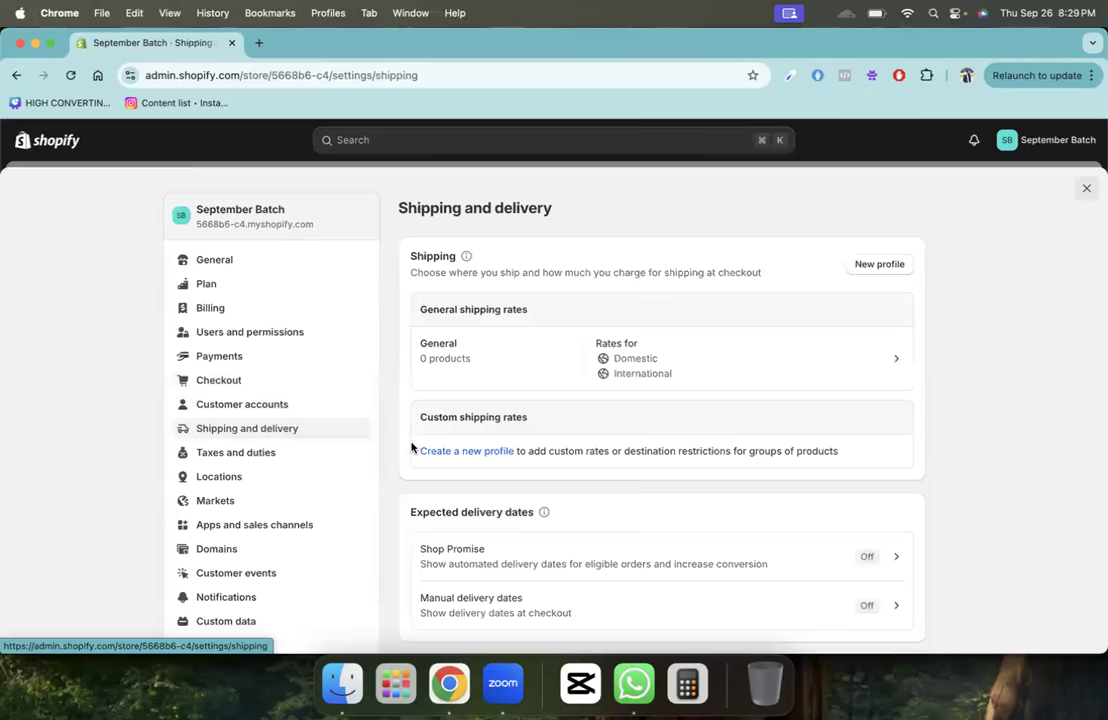
- Open the General shipping profile and scroll to its shipping zones
{"action": "scroll", "coordinate": [410, 448], "scroll_direction": "down", "scroll_amount": 15}
{"action": "scroll", "coordinate": [410, 448], "scroll_direction": "up", "scroll_amount": 15}
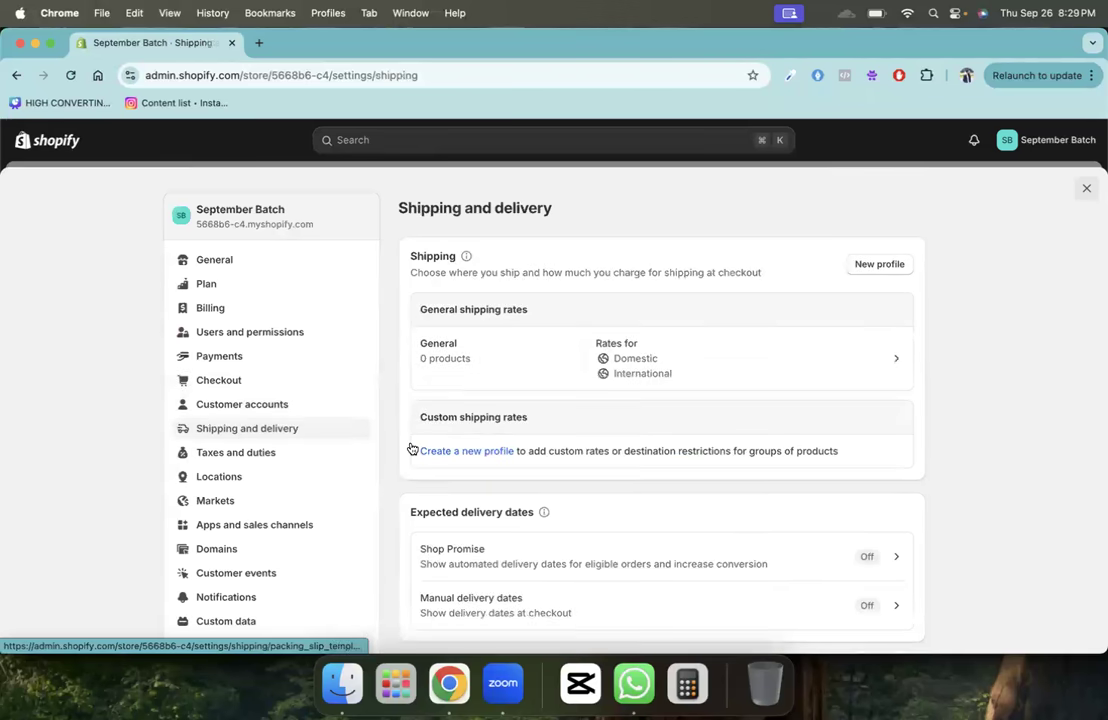
{"action": "left_click", "coordinate": [537, 378]}
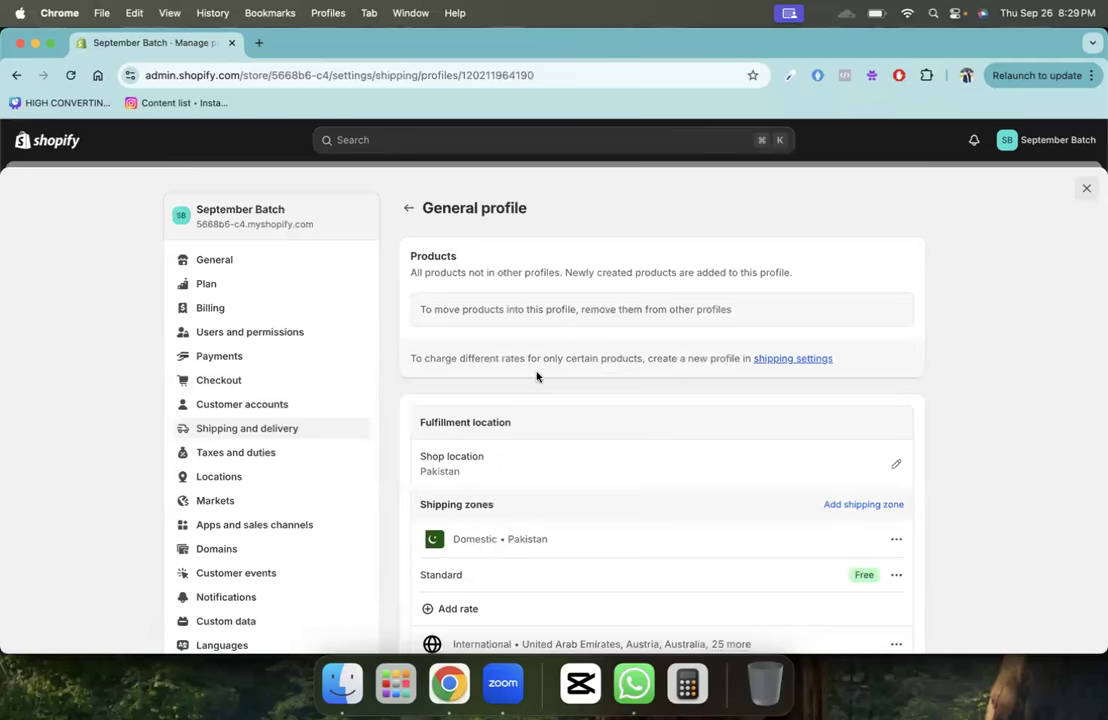
{"action": "scroll", "coordinate": [507, 314], "scroll_direction": "down", "scroll_amount": 5}
{"action": "scroll", "coordinate": [443, 220], "scroll_direction": "up", "scroll_amount": 5}
{"action": "left_click", "coordinate": [409, 210]}
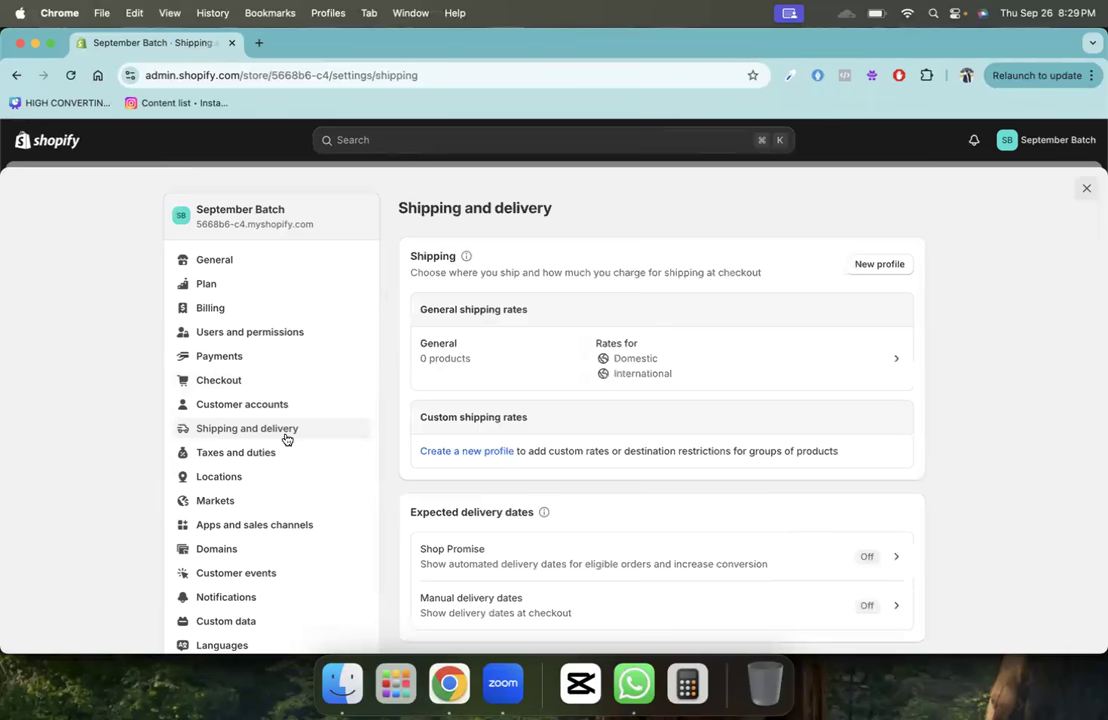
{"action": "left_click", "coordinate": [452, 376]}
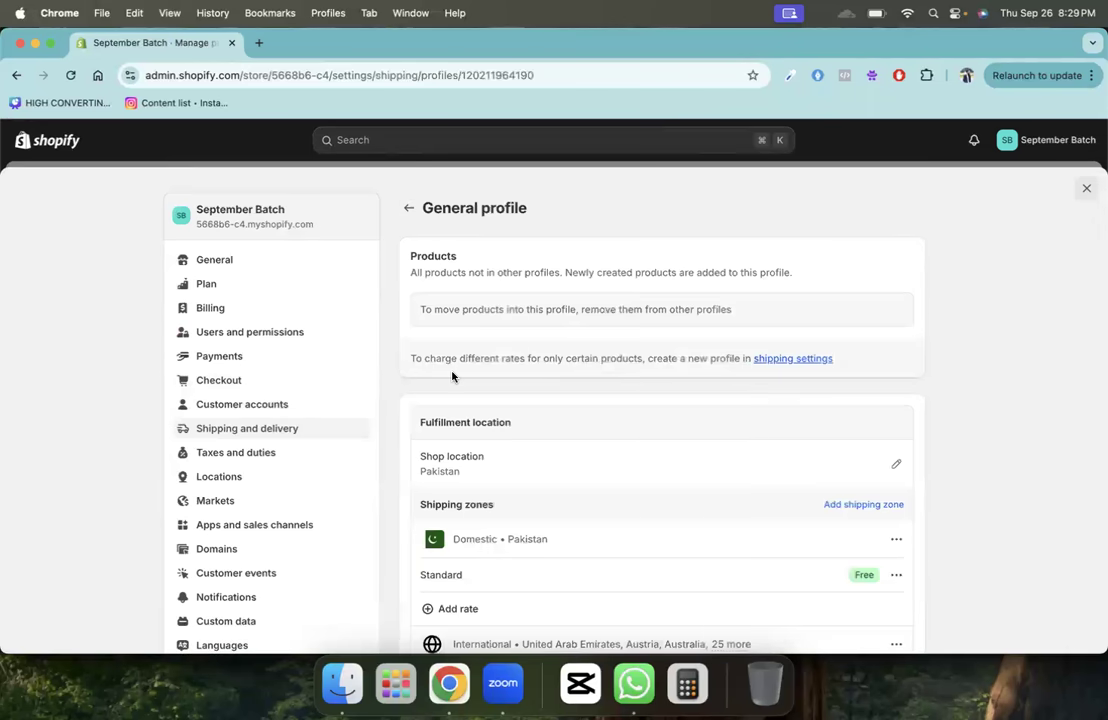
{"action": "scroll", "coordinate": [452, 376], "scroll_direction": "down", "scroll_amount": 3}
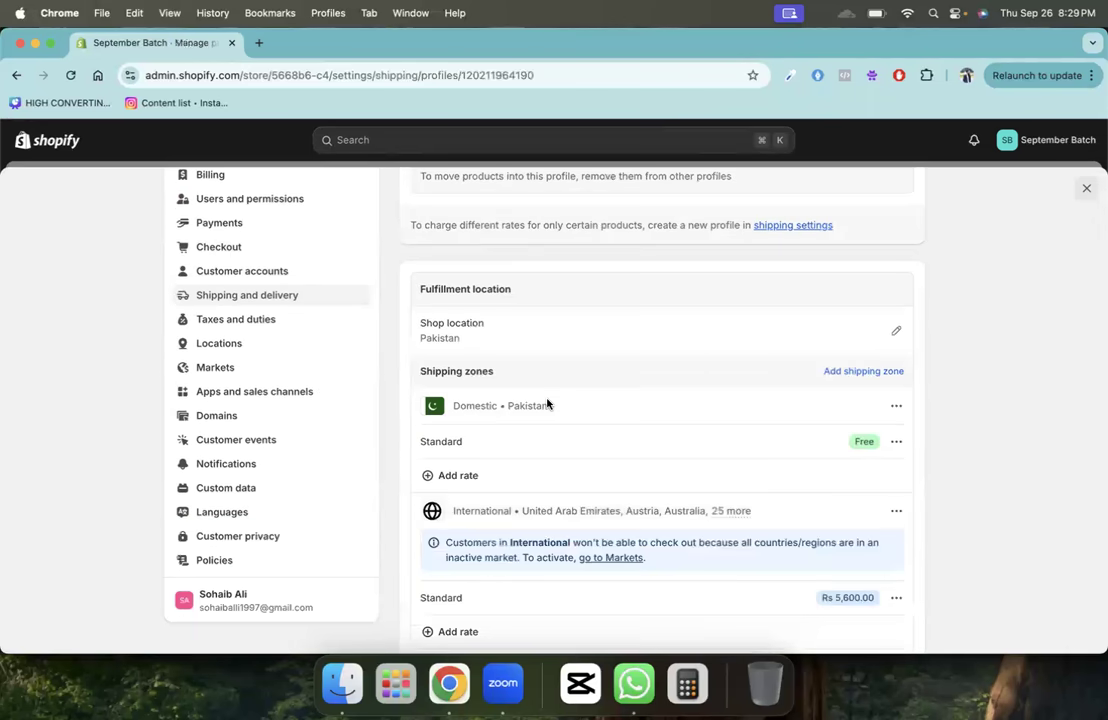
{"action": "scroll", "coordinate": [830, 380], "scroll_direction": "down", "scroll_amount": 5}
- Delete the International zone, the free Standard rate and the Domestic Pakistan zone
{"action": "left_click", "coordinate": [896, 301]}
{"action": "left_click", "coordinate": [886, 364]}
{"action": "scroll", "coordinate": [805, 407], "scroll_direction": "up", "scroll_amount": 2}
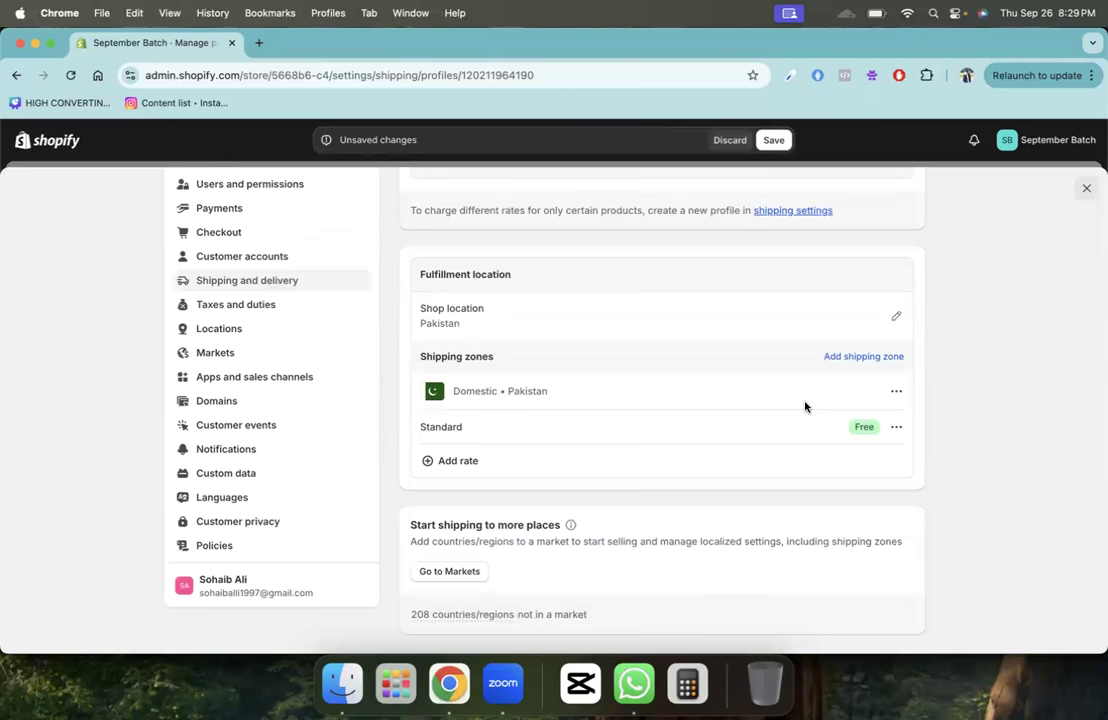
{"action": "left_click", "coordinate": [896, 427]}
{"action": "left_click", "coordinate": [883, 485]}
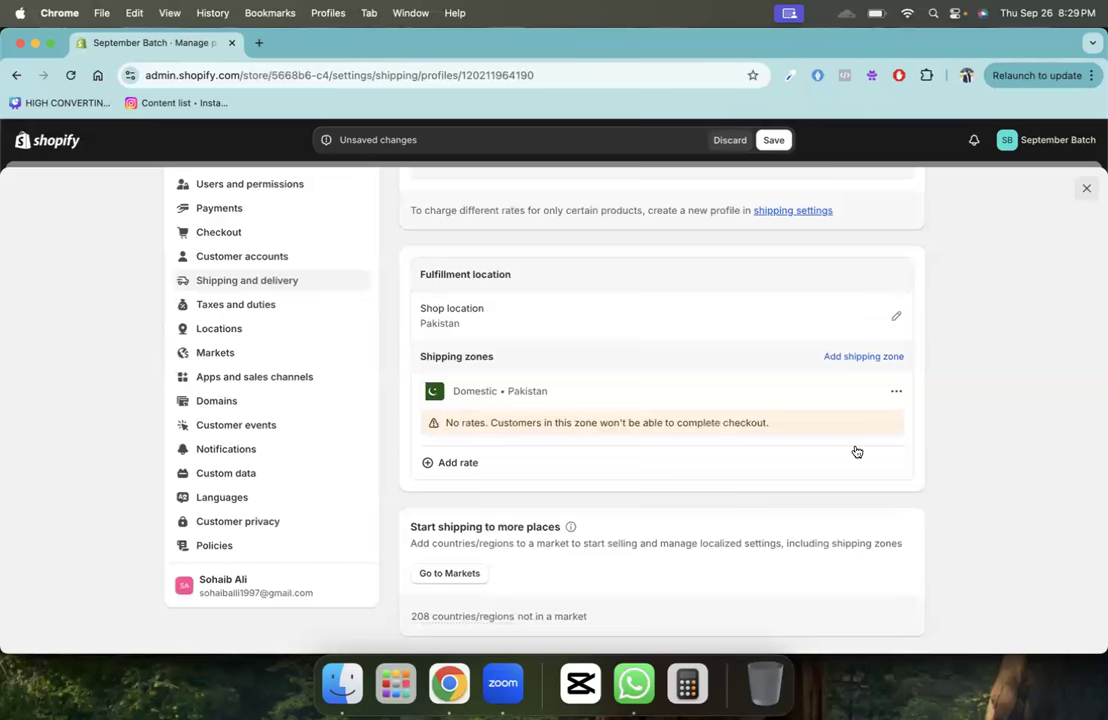
{"action": "left_click", "coordinate": [896, 391]}
{"action": "left_click", "coordinate": [885, 448]}
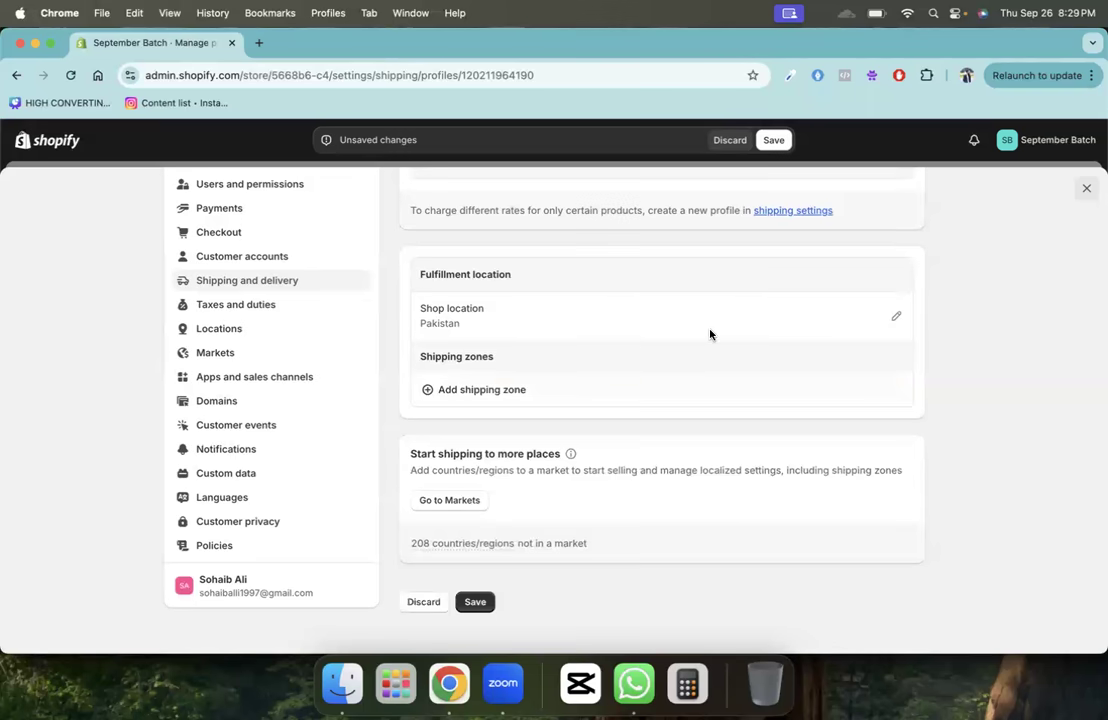
{"action": "scroll", "coordinate": [710, 334], "scroll_direction": "up", "scroll_amount": 3}
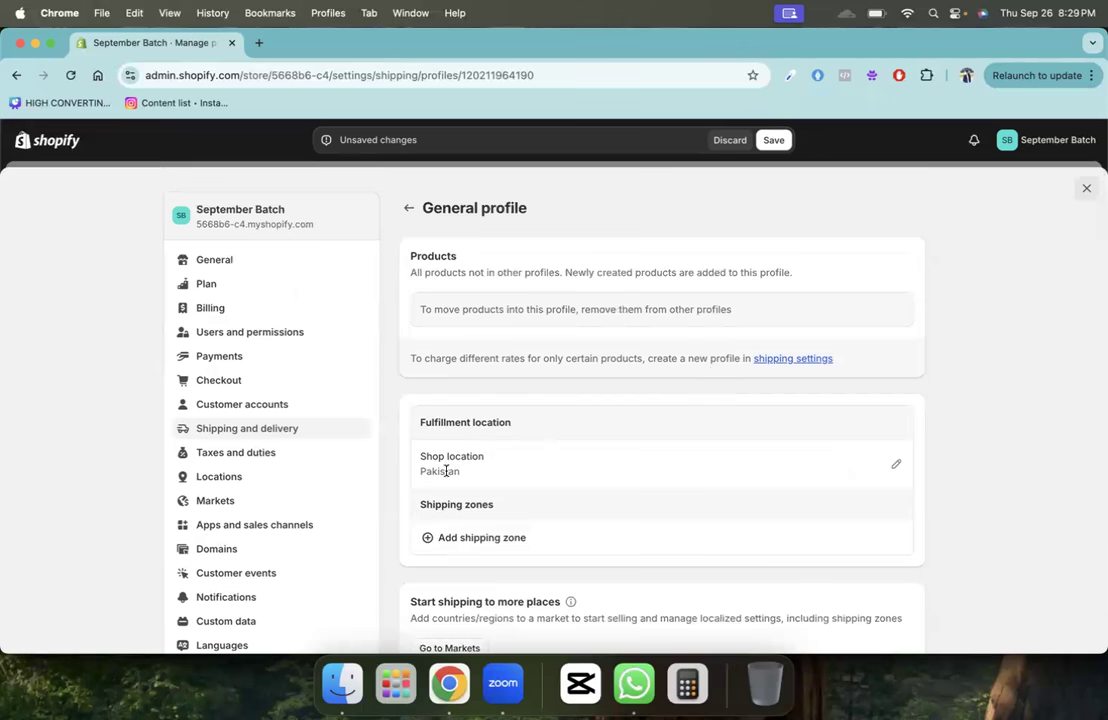
{"action": "left_click", "coordinate": [479, 536]}
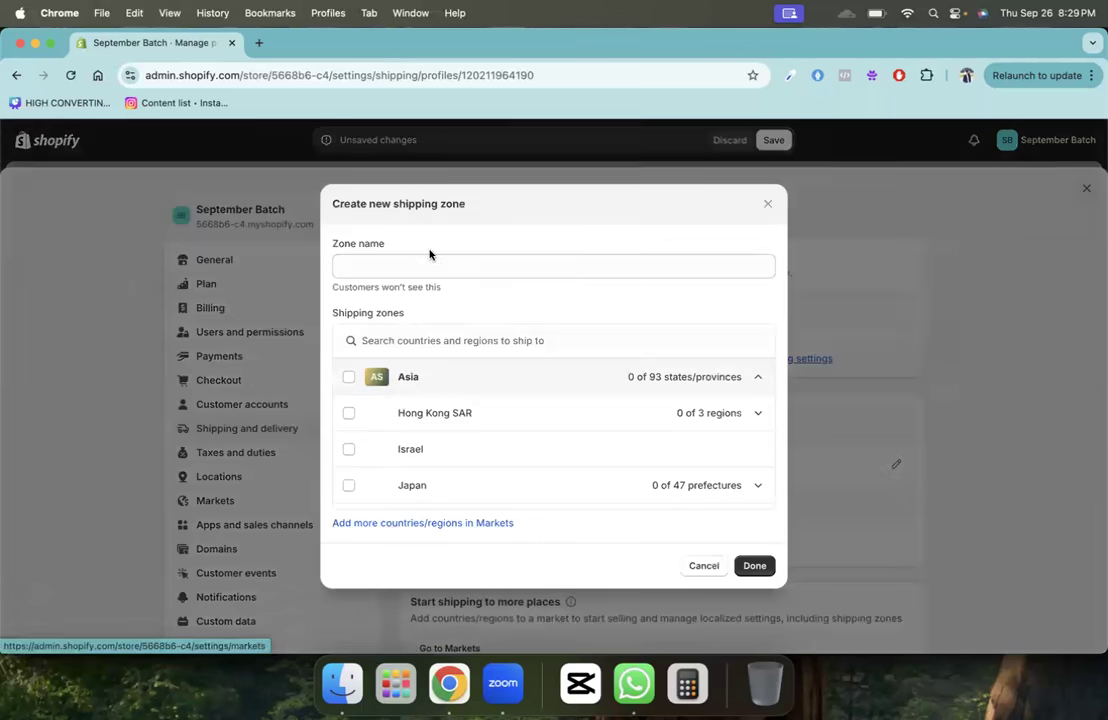
- Create a shipping zone named Local that covers Pakistan
{"action": "left_click", "coordinate": [432, 265]}
{"action": "type", "text": "Local"}
{"action": "left_click", "coordinate": [479, 327]}
{"action": "left_click", "coordinate": [478, 340]}
{"action": "type", "text": "pakis"}
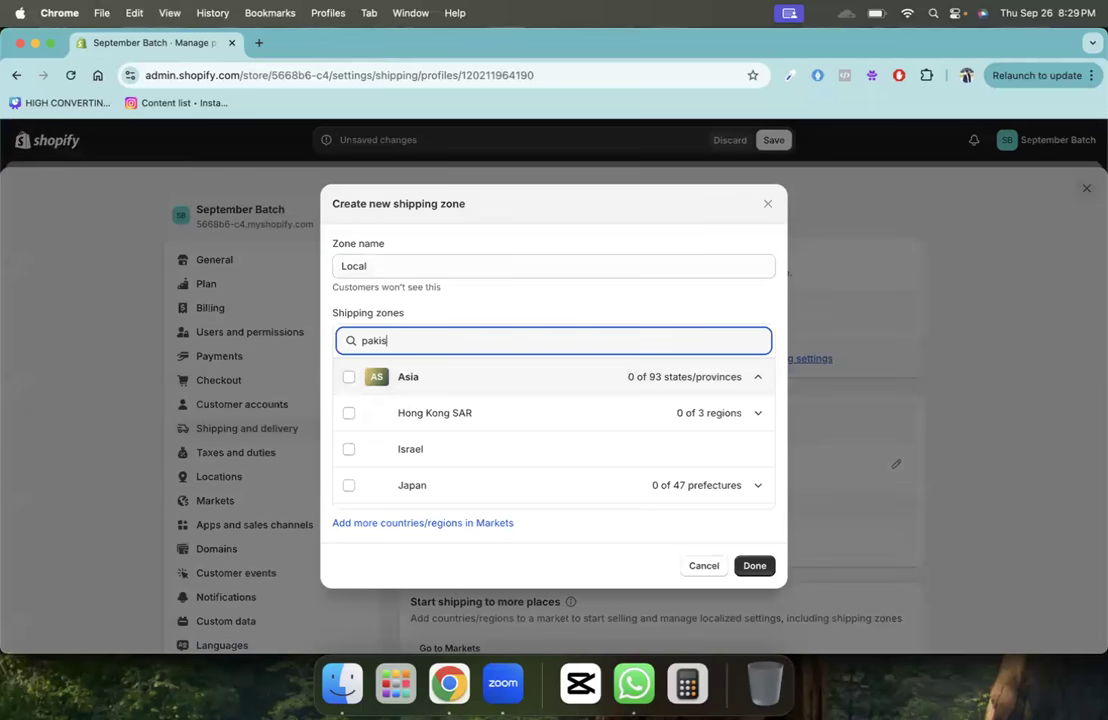
{"action": "type", "text": "tan"}
{"action": "left_click", "coordinate": [455, 378]}
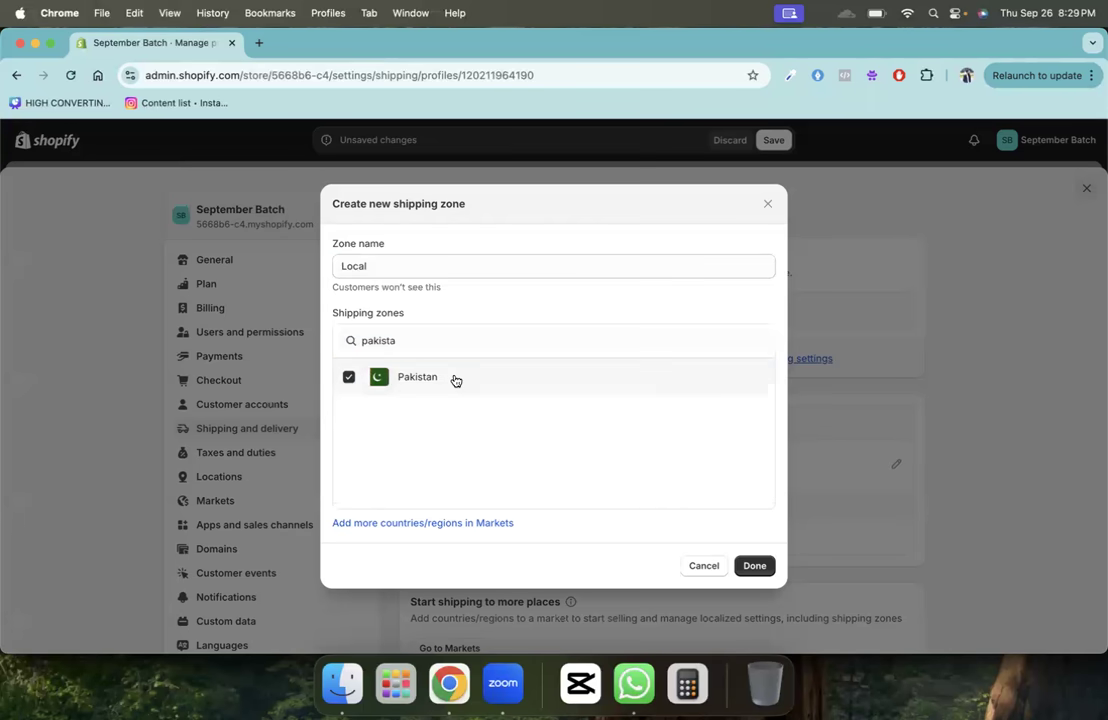
{"action": "left_click", "coordinate": [748, 566]}
- Review the Local zone's no-rates checkout warning and begin adding a rate
{"action": "scroll", "coordinate": [584, 470], "scroll_direction": "down", "scroll_amount": 5}
{"action": "scroll", "coordinate": [539, 376], "scroll_direction": "up", "scroll_amount": 1}
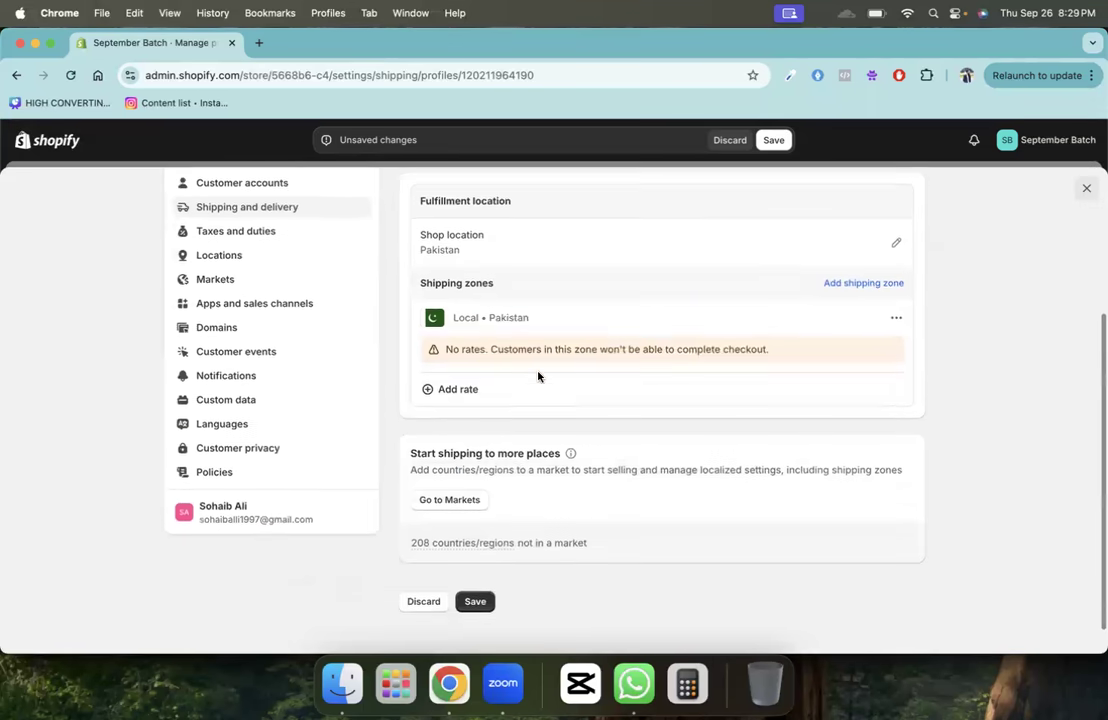
{"action": "triple_click", "coordinate": [605, 364]}
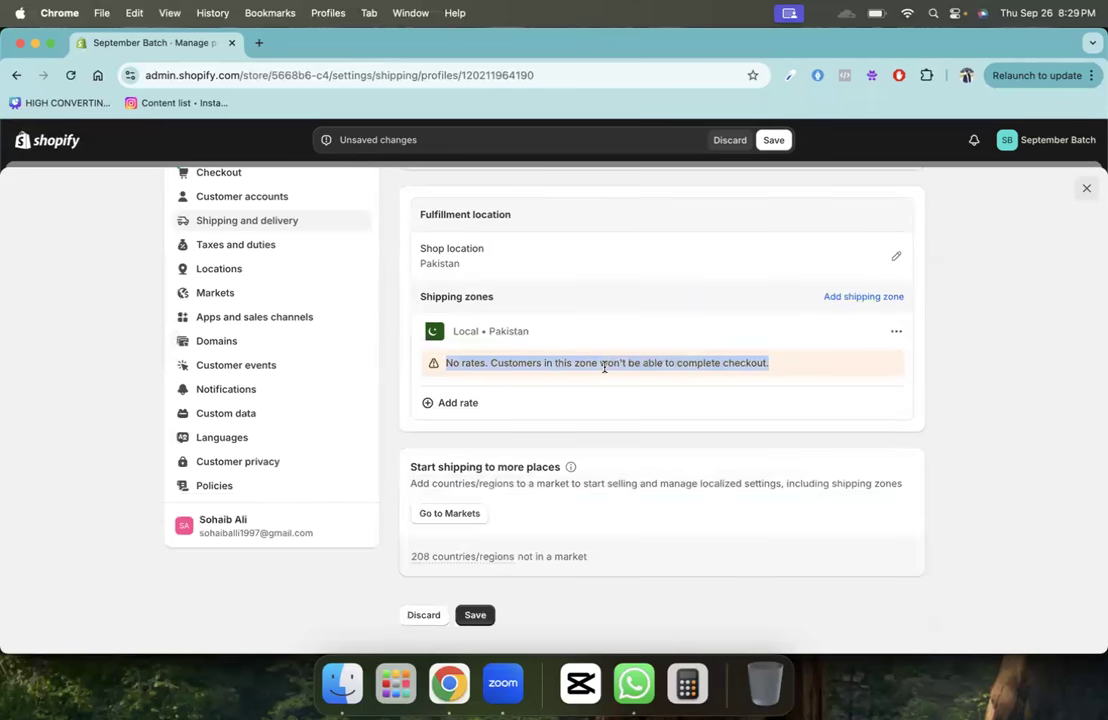
{"action": "left_click", "coordinate": [582, 410]}
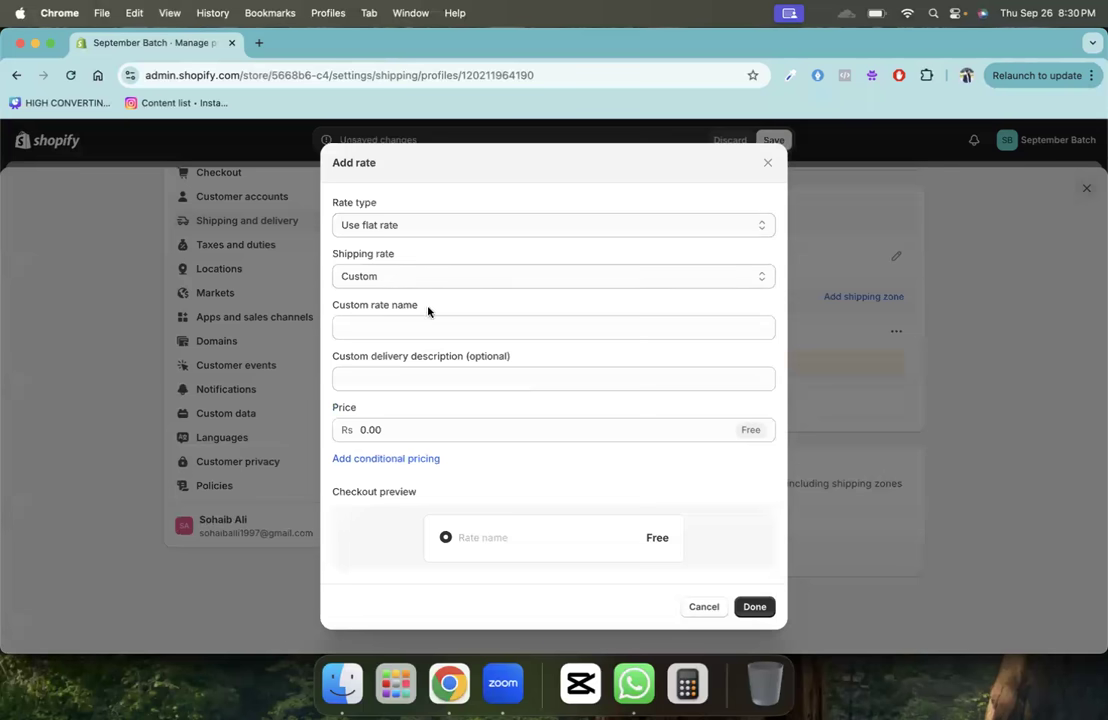
- Add a custom Standard Free Delivery rate described as 3-5 Business Days and save the profile
{"action": "left_click", "coordinate": [428, 280]}
{"action": "left_click", "coordinate": [410, 325]}
{"action": "left_click", "coordinate": [405, 331]}
{"action": "type", "text": "Standa"}
{"action": "type", "text": "rf"}
{"action": "key", "text": "BackSpace"}
{"action": "type", "text": "d"}
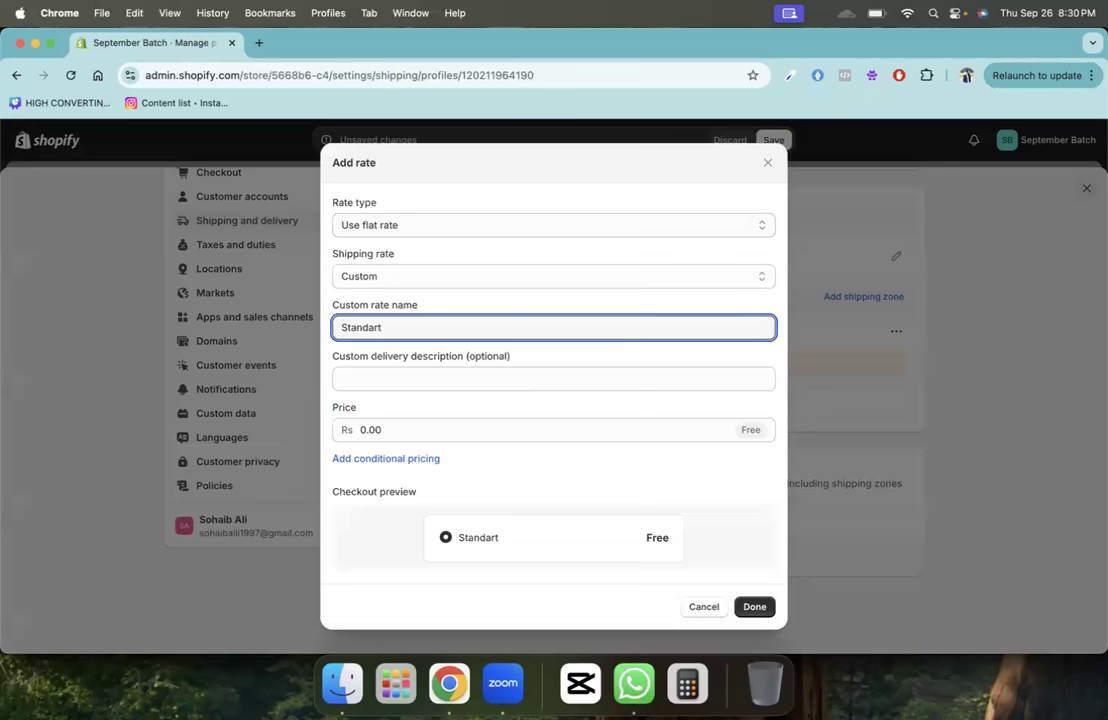
{"action": "type", "text": " Free Delivery"}
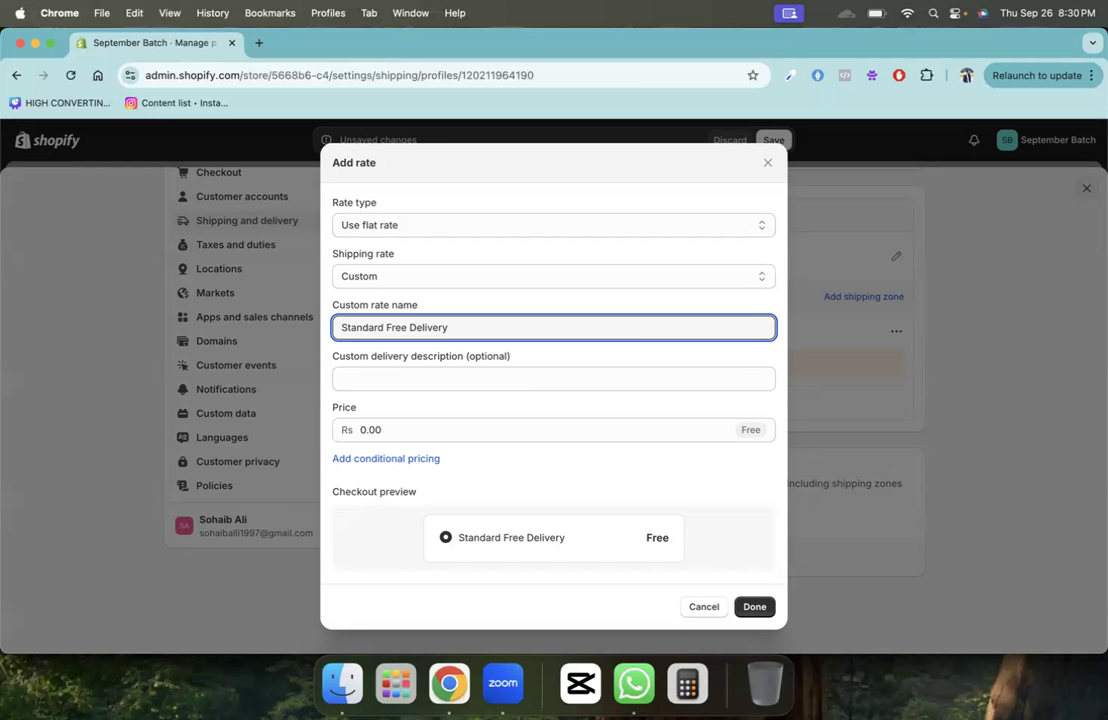
{"action": "left_click", "coordinate": [411, 375]}
{"action": "type", "text": "3"}
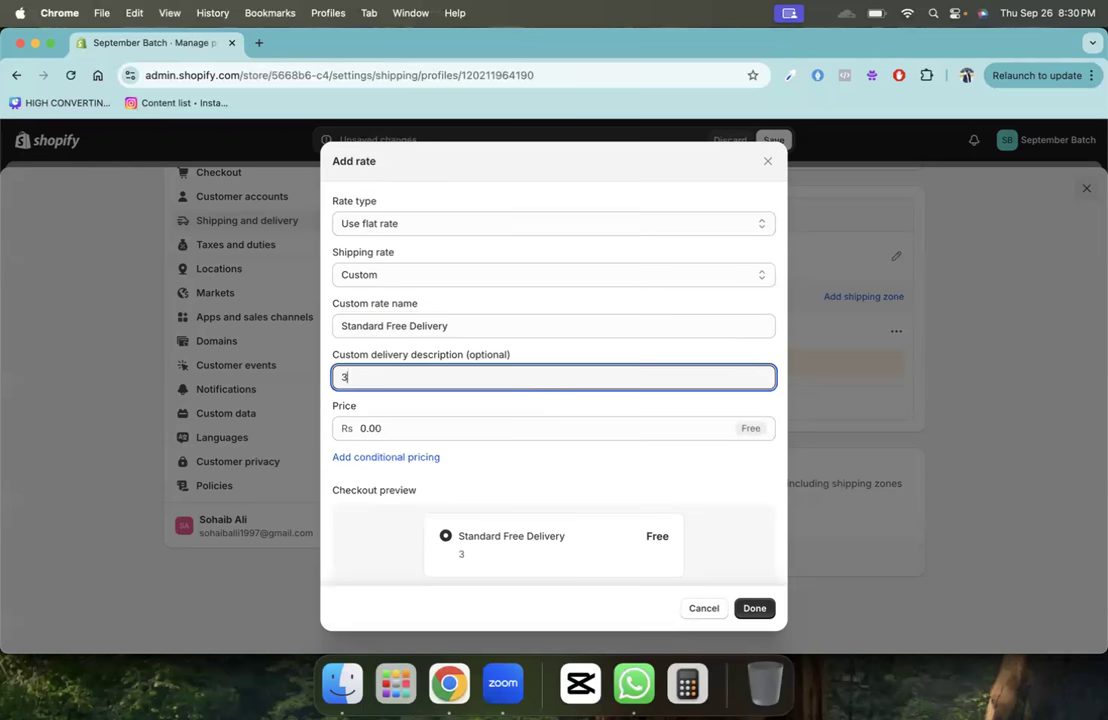
{"action": "type", "text": "-5 Business Days"}
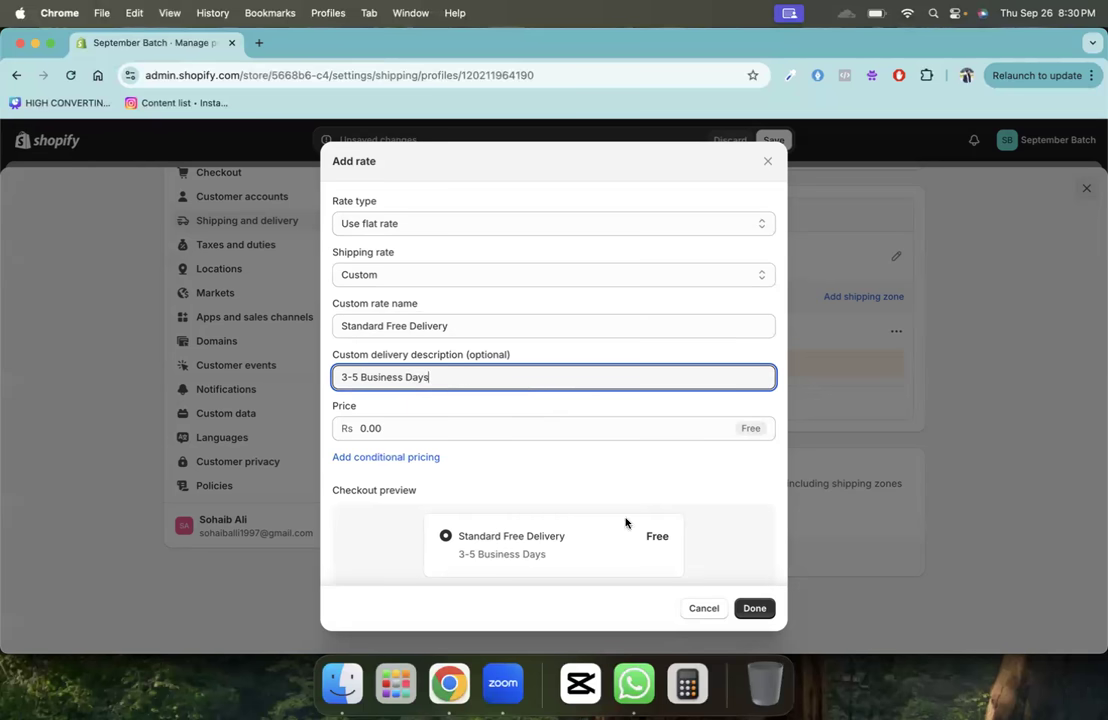
{"action": "left_click", "coordinate": [751, 606]}
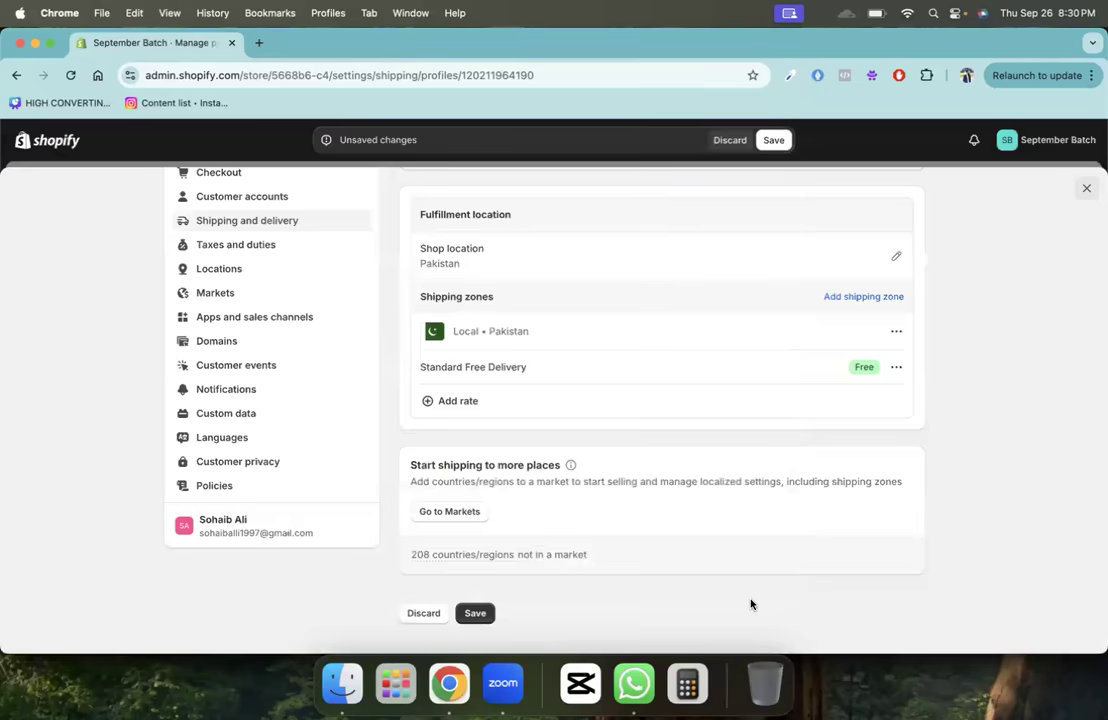
{"action": "left_click", "coordinate": [778, 141]}
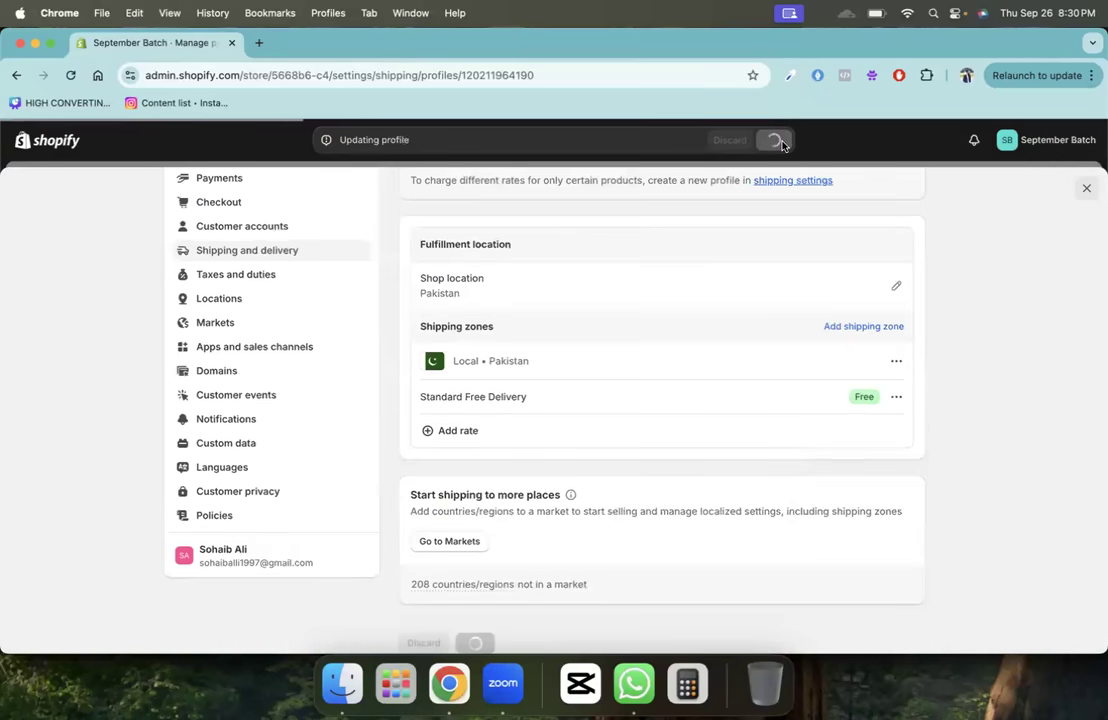
- Change the Standard Free Delivery rate's price to Rs 199.00
{"action": "left_click", "coordinate": [896, 397]}
{"action": "left_click", "coordinate": [865, 427]}
{"action": "left_click", "coordinate": [570, 396]}
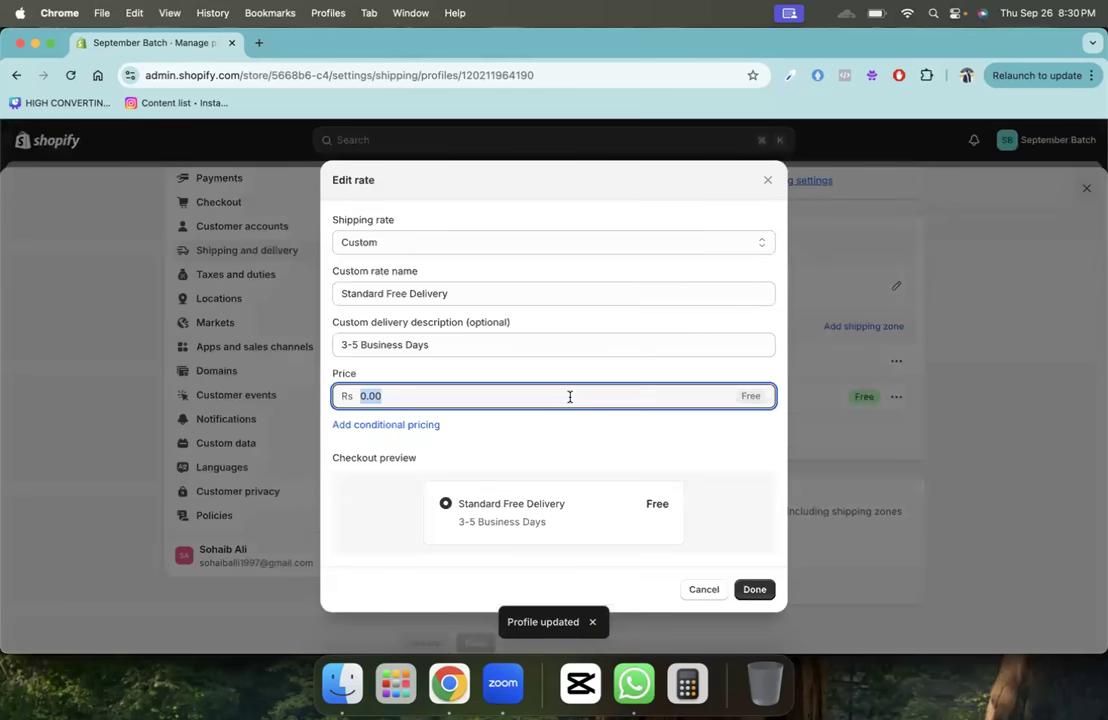
{"action": "type", "text": "199"}
{"action": "left_click", "coordinate": [707, 440]}
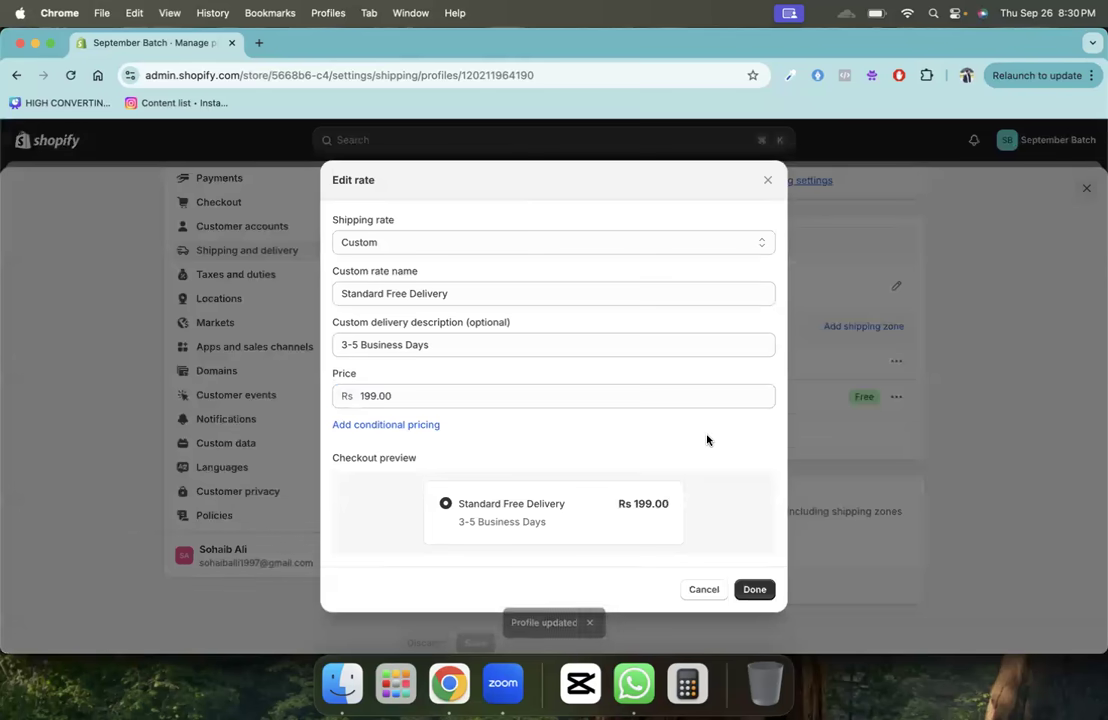
{"action": "left_click", "coordinate": [752, 590]}
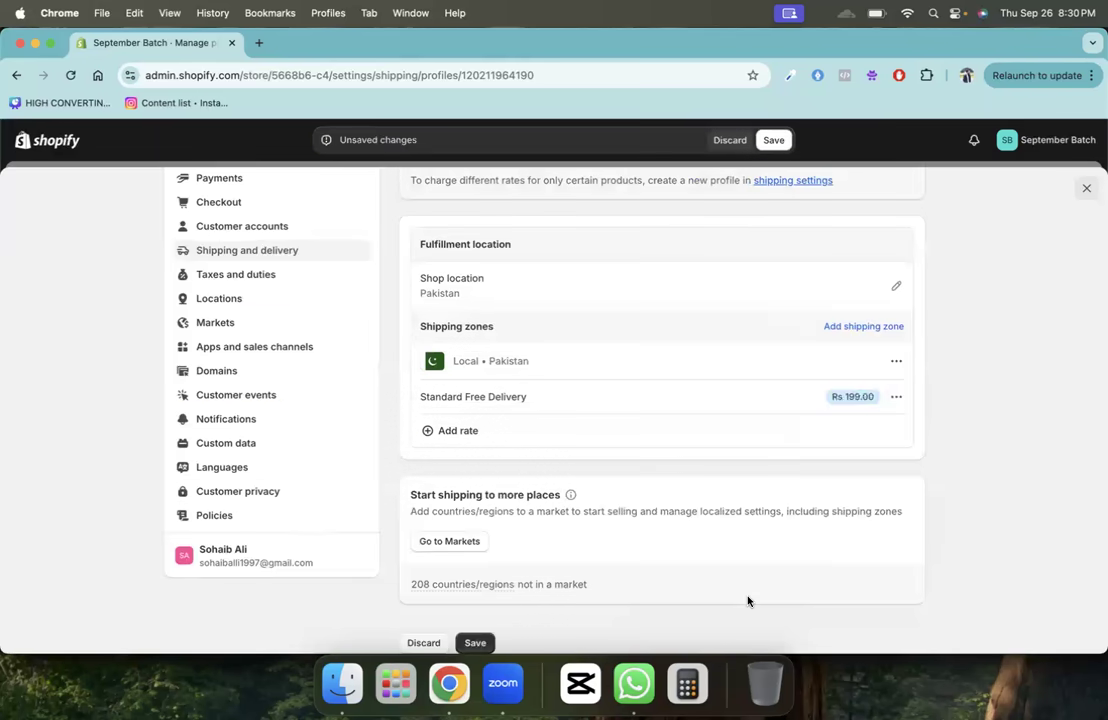
{"action": "left_click", "coordinate": [258, 42]}
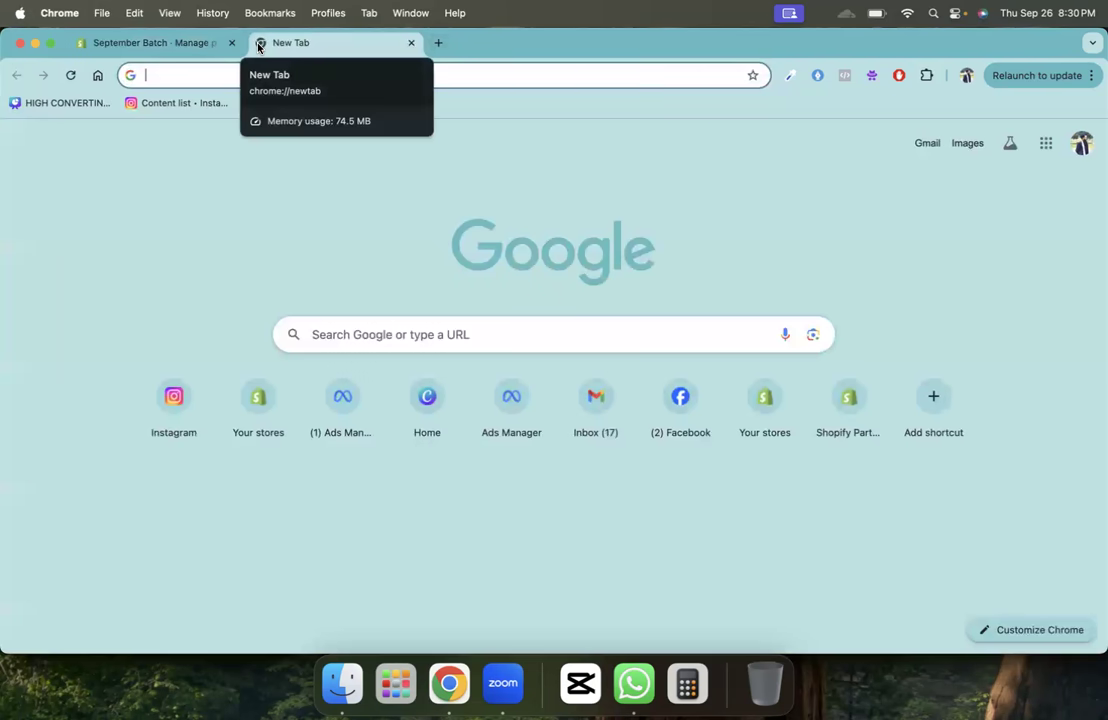
- Load the Dari Mooch website (darimooch.com) in a new browser tab
{"action": "type", "text": "dar"}
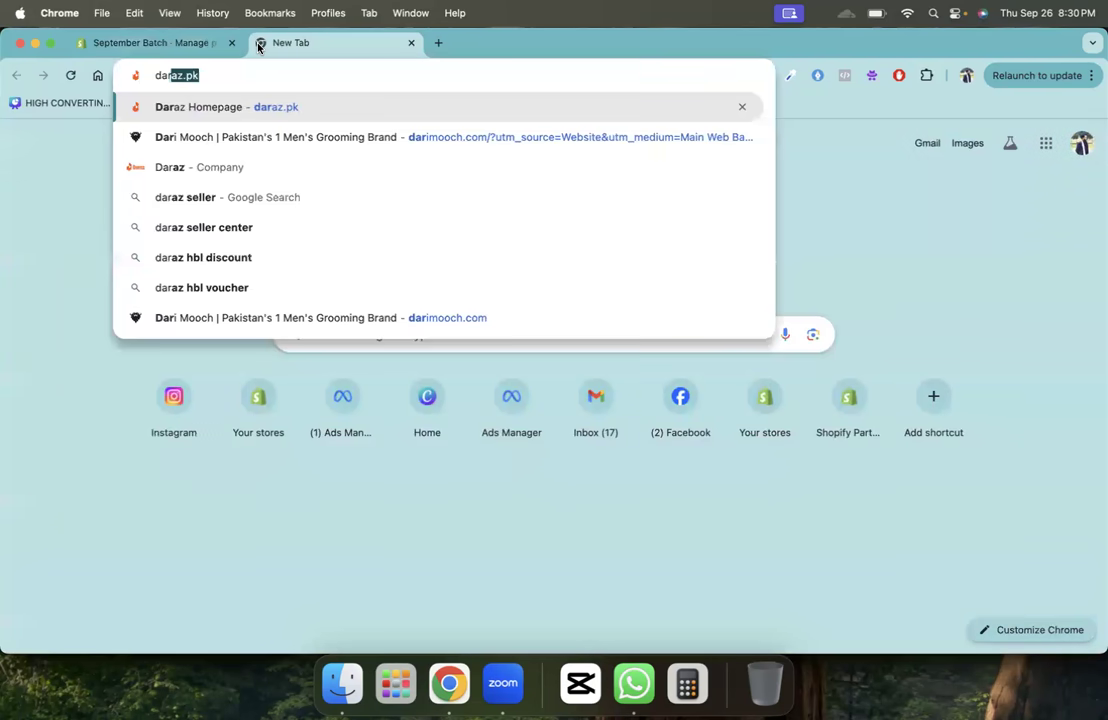
{"action": "key", "text": "Down"}
{"action": "key", "text": "Return"}
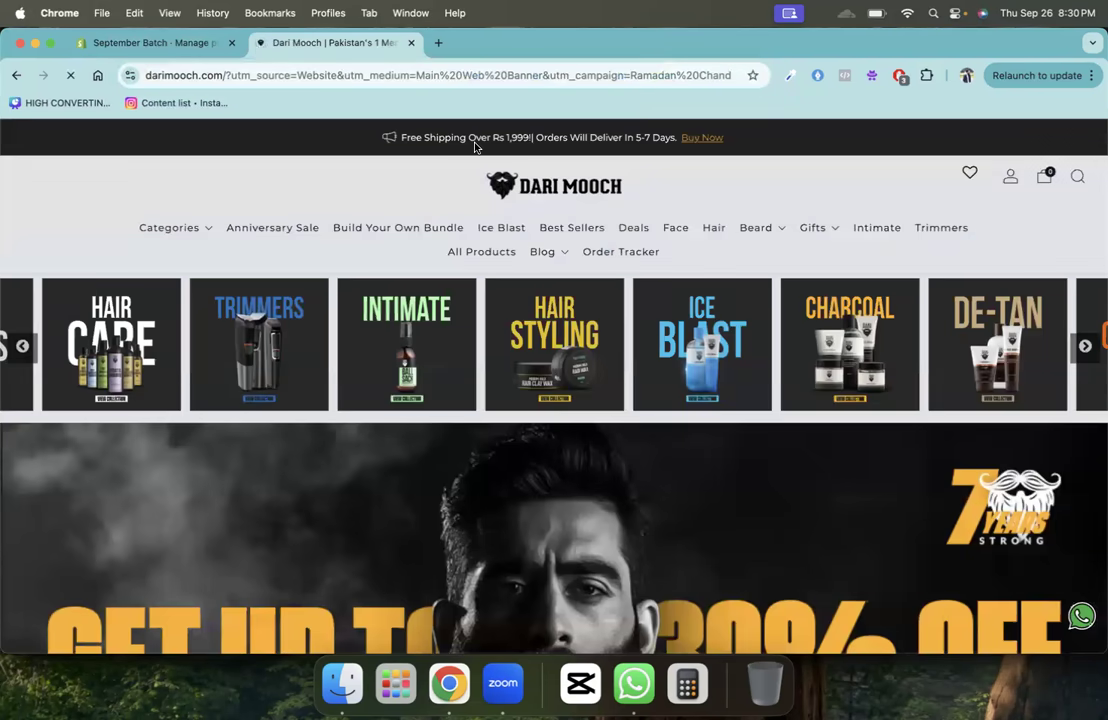
- Highlight the site's free shipping over Rs 1,999 banner, dismiss the popup, and return to Shopify
{"action": "left_click_drag", "start_coordinate": [403, 137], "coordinate": [527, 147]}
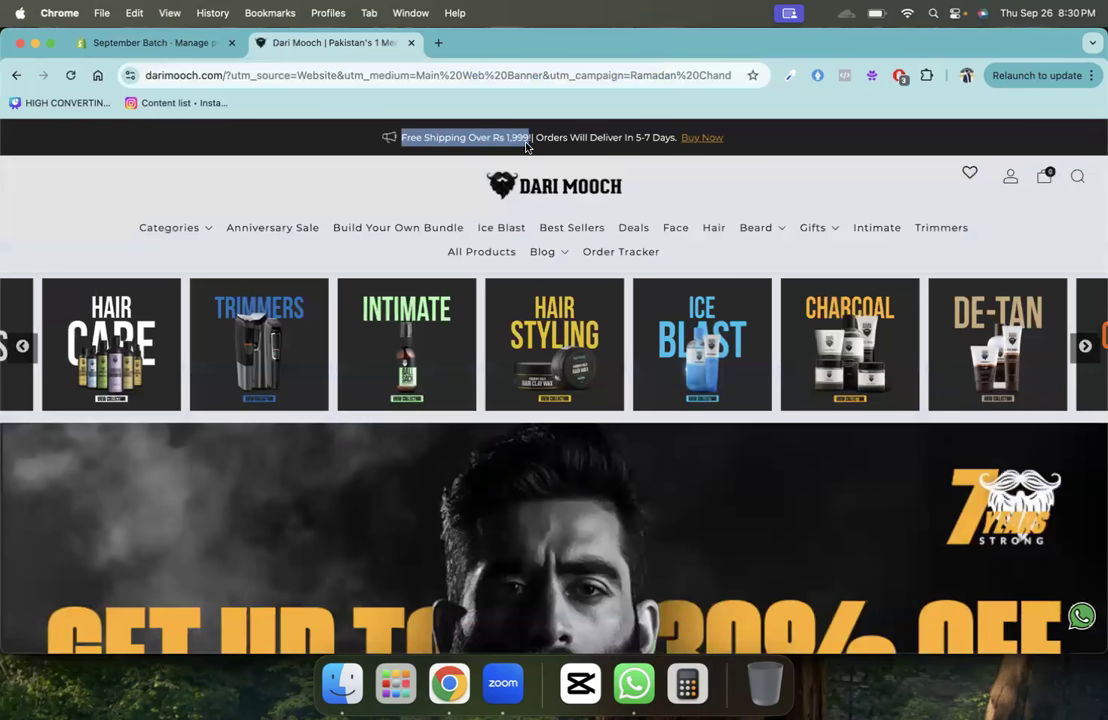
{"action": "left_click_drag", "start_coordinate": [527, 148], "coordinate": [524, 146]}
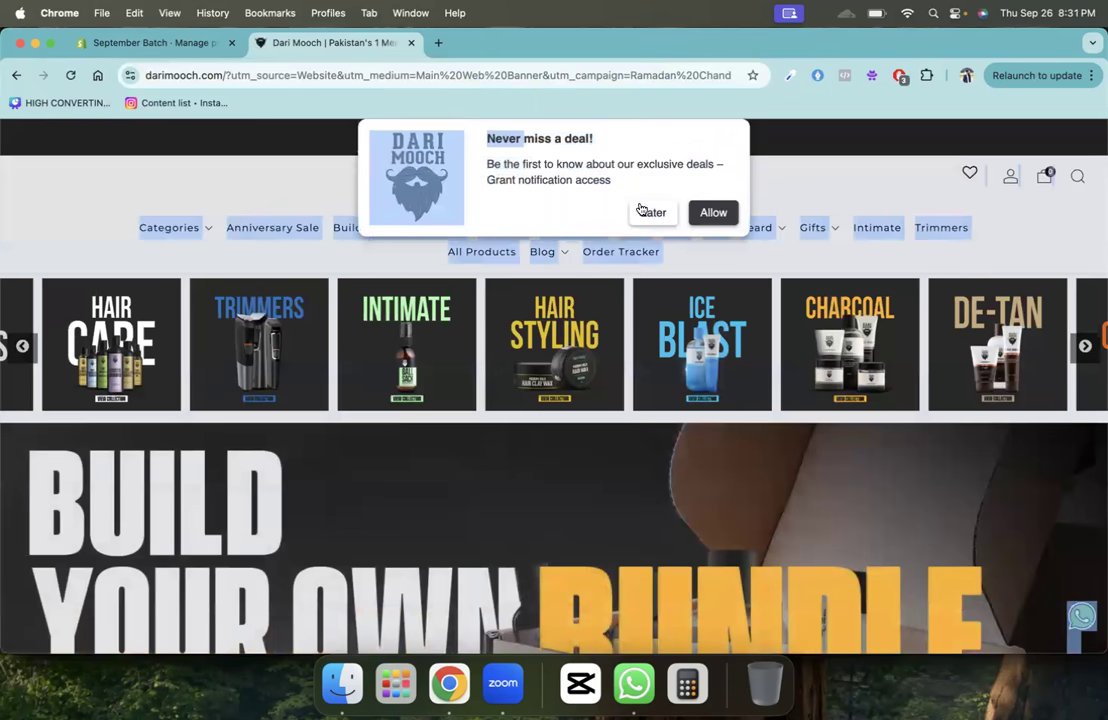
{"action": "left_click", "coordinate": [651, 212]}
{"action": "left_click", "coordinate": [344, 167]}
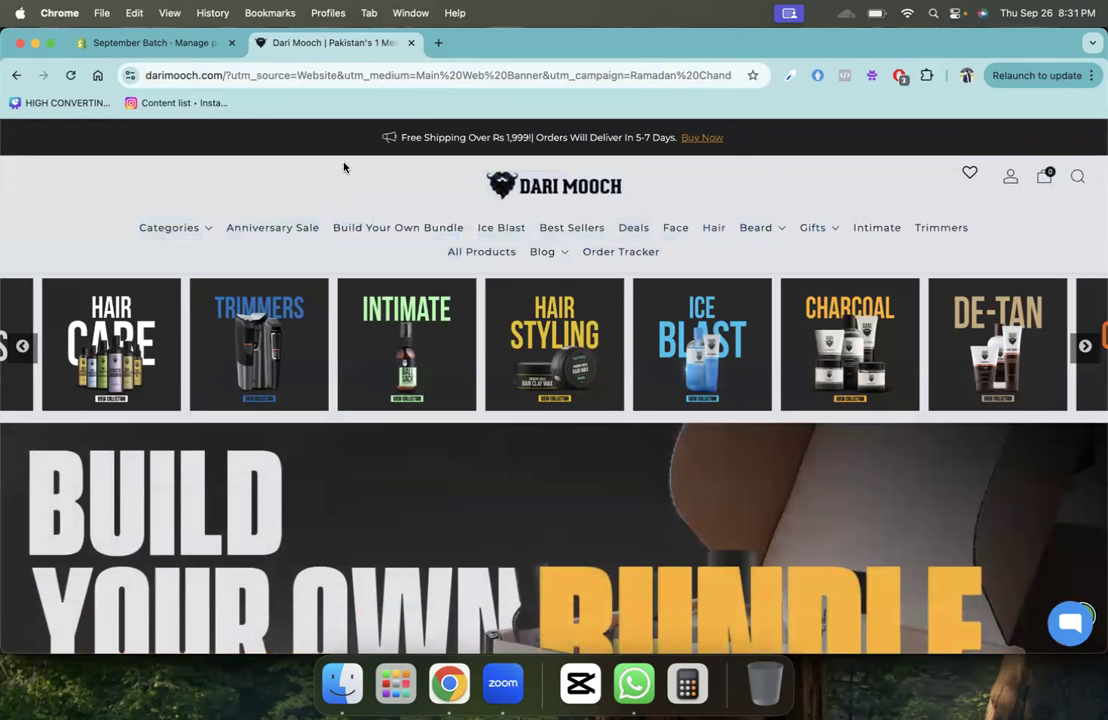
{"action": "left_click", "coordinate": [185, 42]}
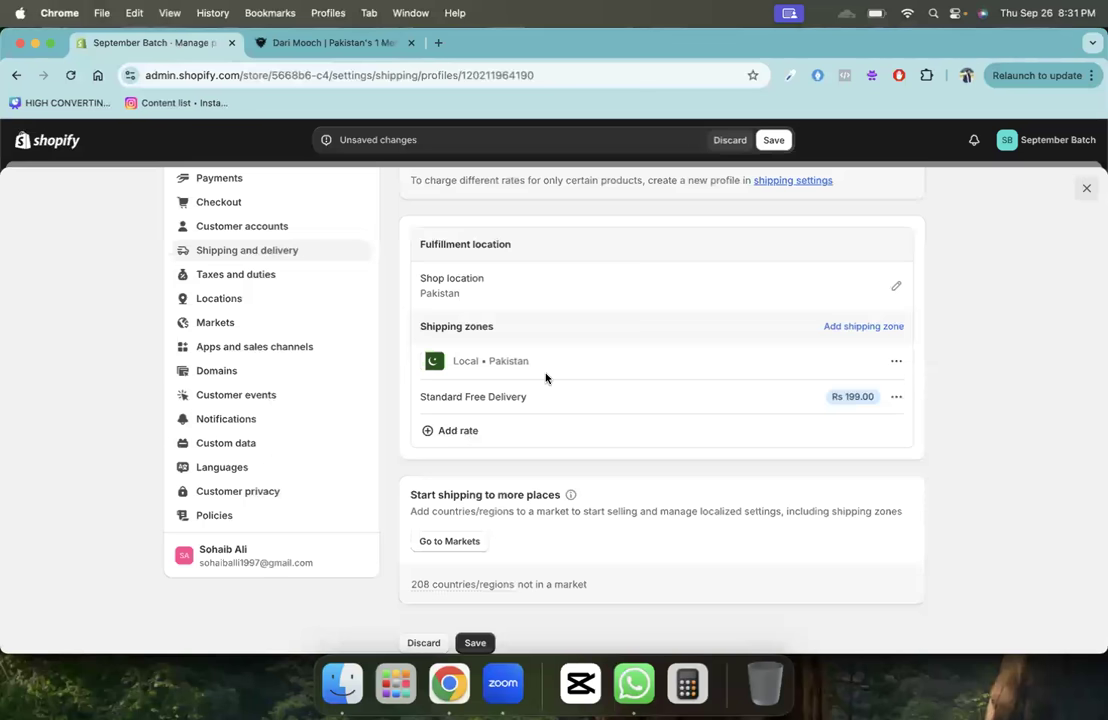
- Delete the Standard Free Delivery rate and start a new Custom rate in the Local zone
{"action": "left_click", "coordinate": [896, 397]}
{"action": "left_click", "coordinate": [883, 456]}
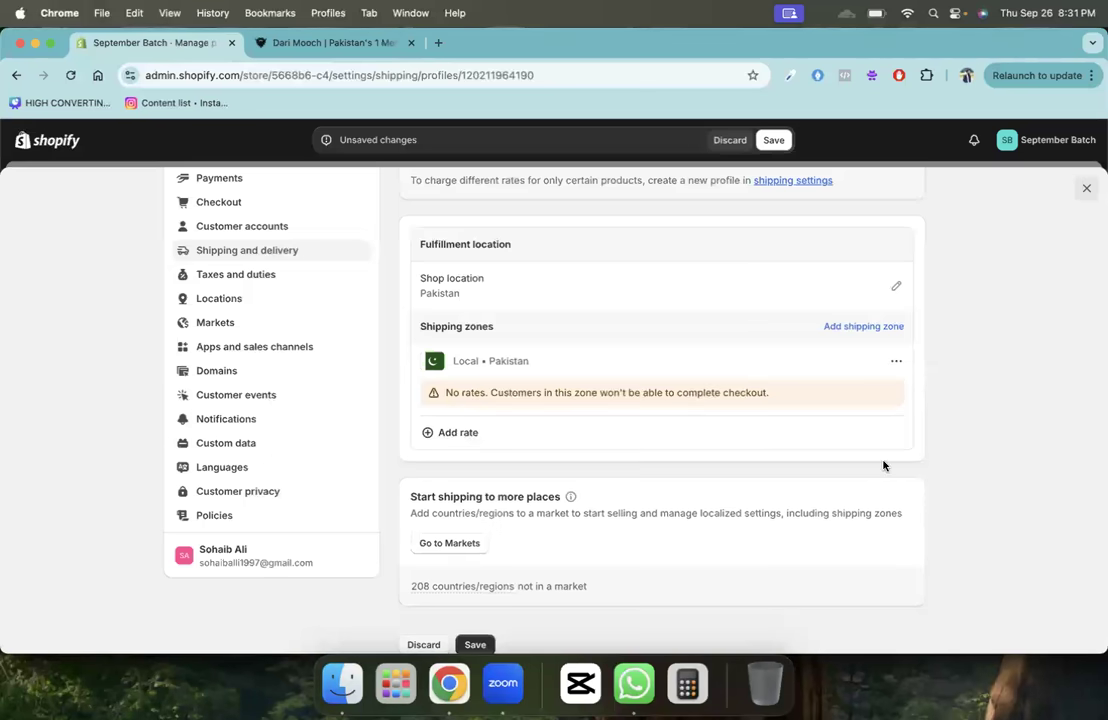
{"action": "left_click", "coordinate": [445, 428]}
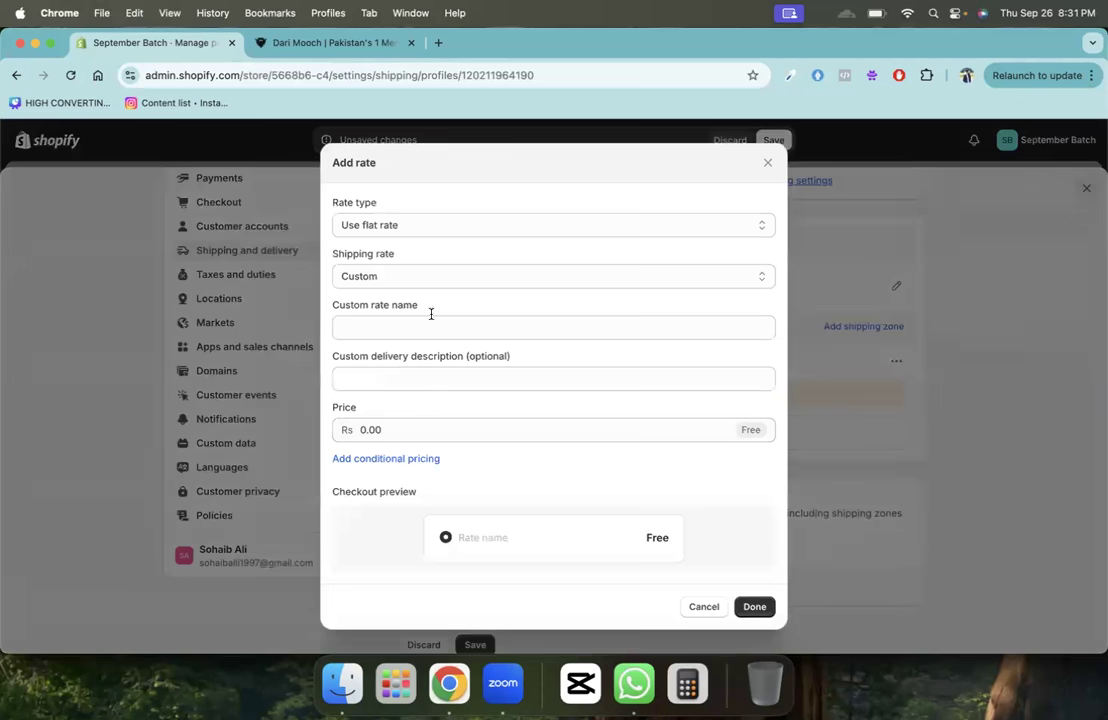
{"action": "left_click", "coordinate": [410, 282]}
{"action": "left_click", "coordinate": [410, 278]}
- Name the rate 'Standard Delivery' with description '3-5 Business Days' and price 199
{"action": "left_click", "coordinate": [407, 326]}
{"action": "type", "text": "Standard"}
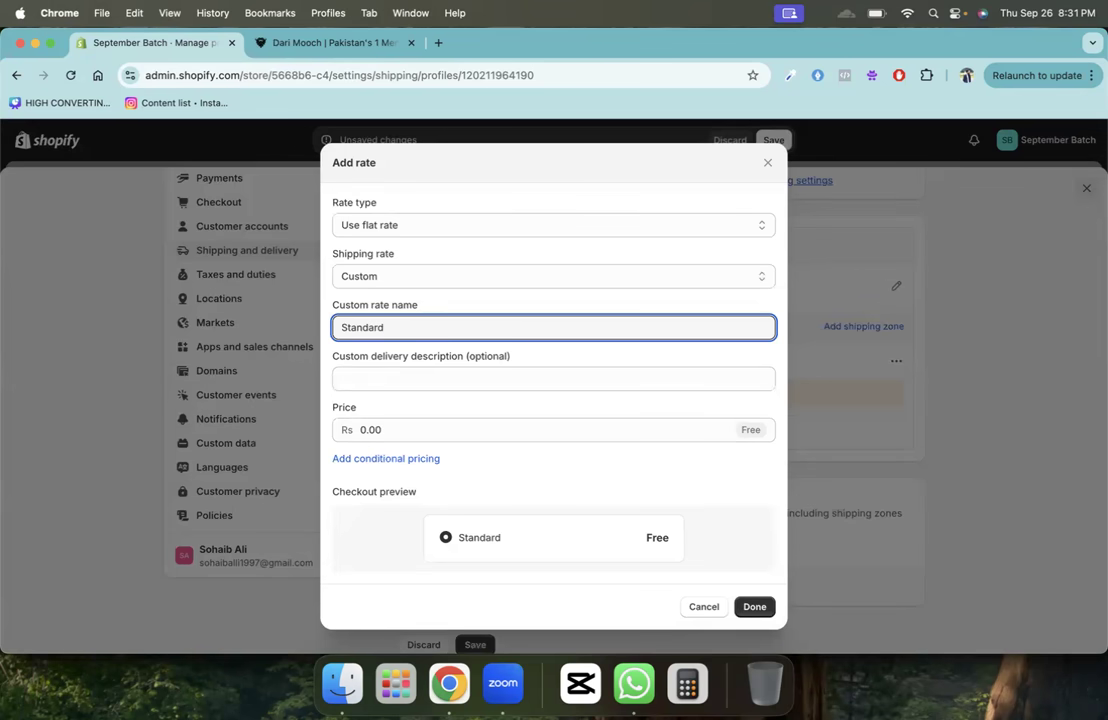
{"action": "type", "text": " Delivert"}
{"action": "key", "text": "BackSpace"}
{"action": "type", "text": "y"}
{"action": "key", "text": "Tab"}
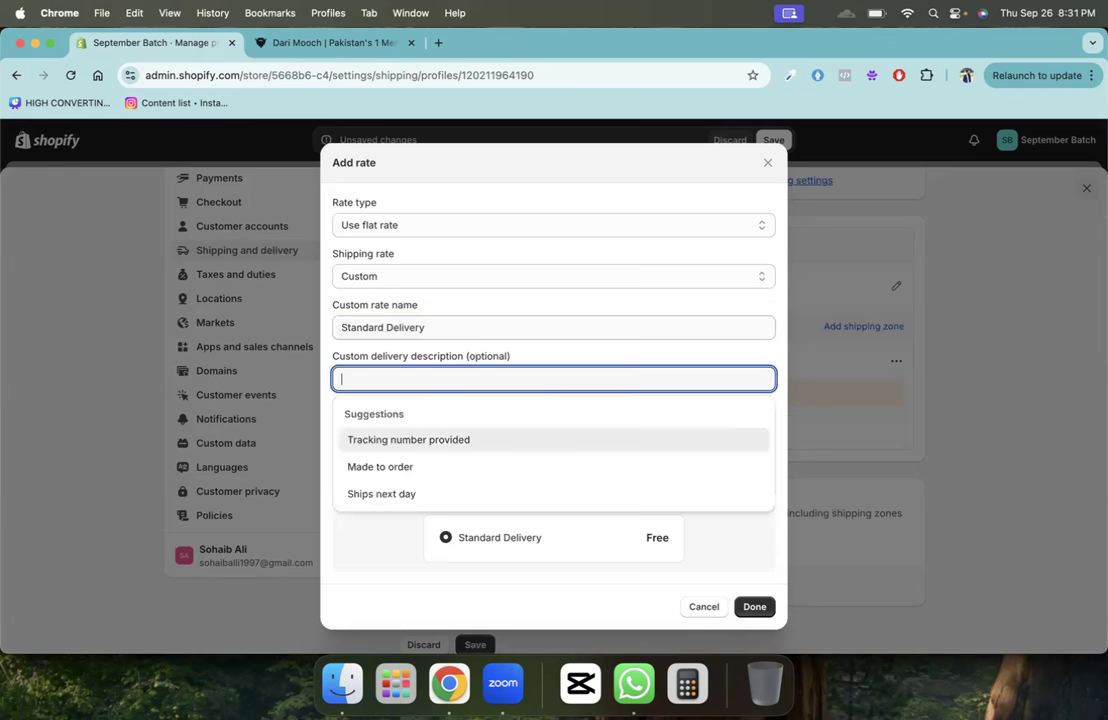
{"action": "type", "text": "3-5 B"}
{"action": "key", "text": "BackSpace"}
{"action": "type", "text": "Business Days"}
{"action": "key", "text": "Tab"}
{"action": "type", "text": "199"}
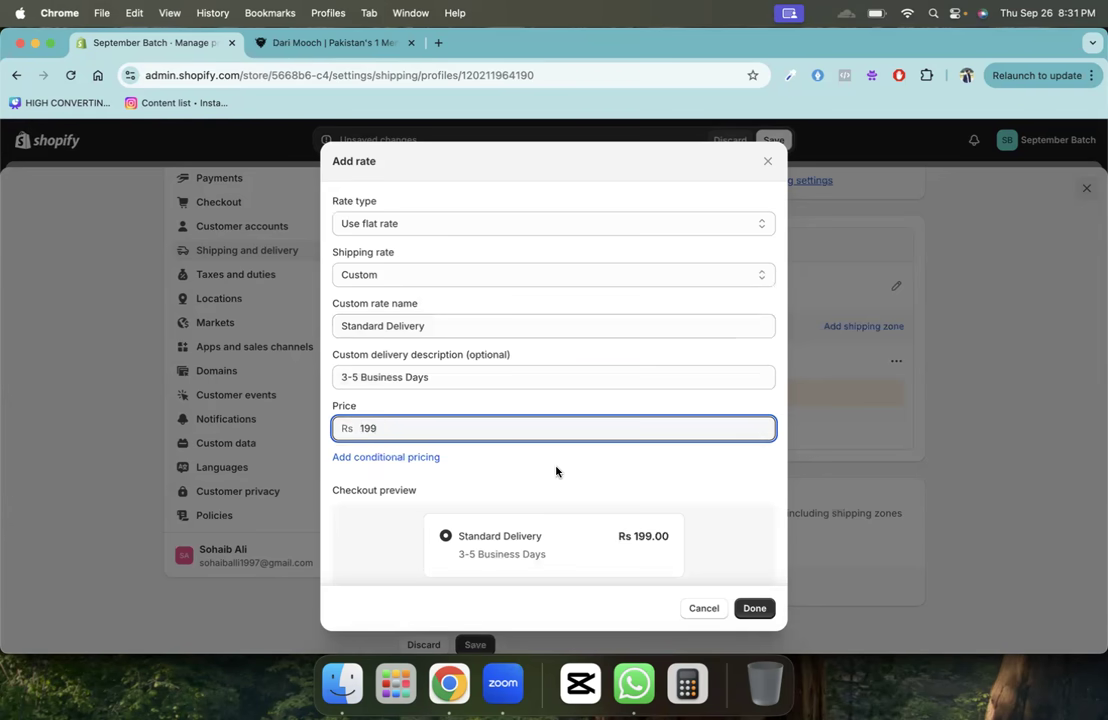
- Add order-price conditions from Rs 1 to Rs 1,999 and confirm the rate
{"action": "left_click", "coordinate": [410, 450]}
{"action": "scroll", "coordinate": [408, 448], "scroll_direction": "down", "scroll_amount": 2}
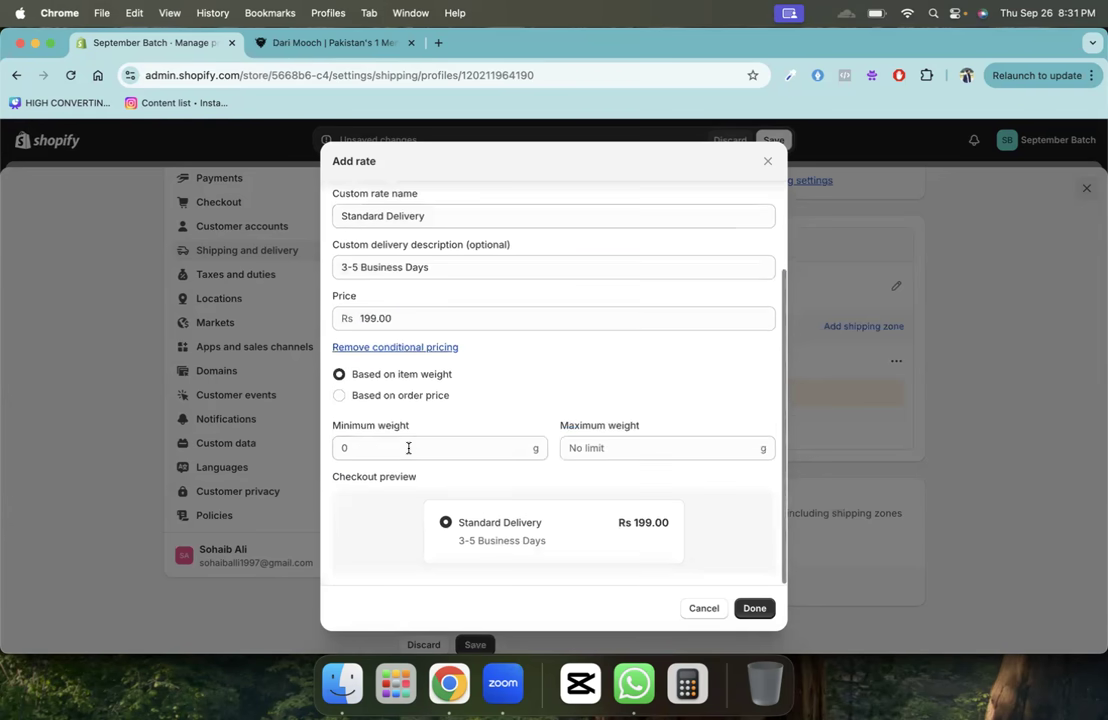
{"action": "left_click", "coordinate": [408, 398]}
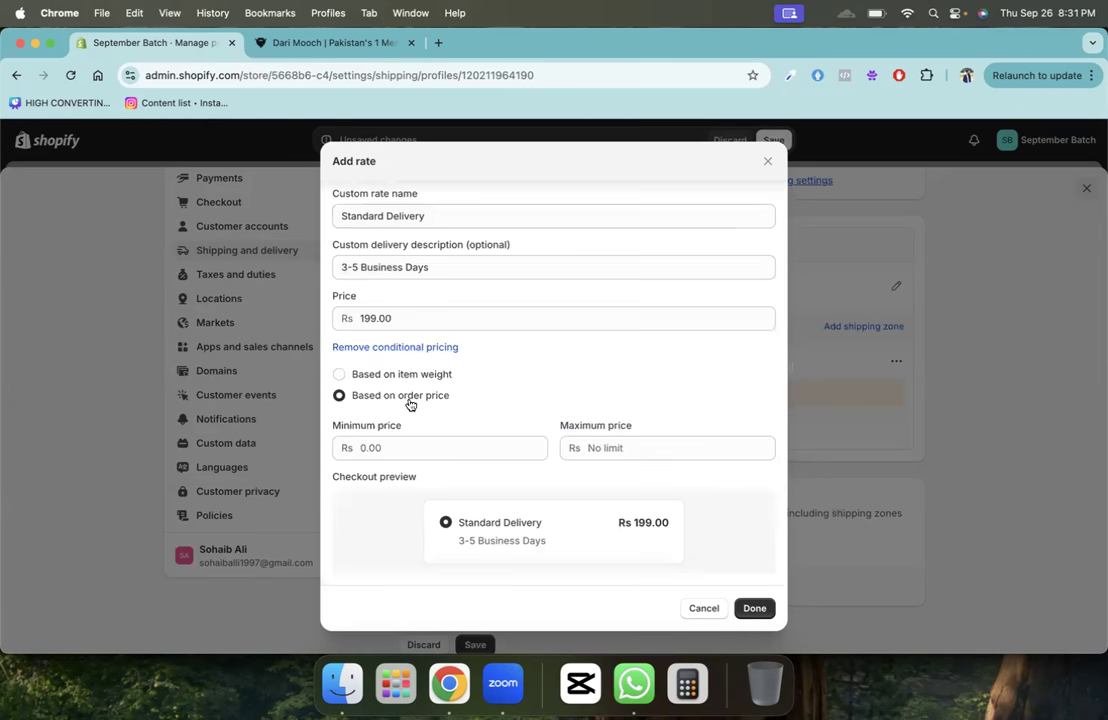
{"action": "left_click", "coordinate": [475, 445]}
{"action": "key", "text": "BackSpace"}
{"action": "key", "text": "BackSpace"}
{"action": "key", "text": "BackSpace"}
{"action": "key", "text": "BackSpace"}
{"action": "type", "text": "1"}
{"action": "key", "text": "Tab"}
{"action": "type", "text": "1999"}
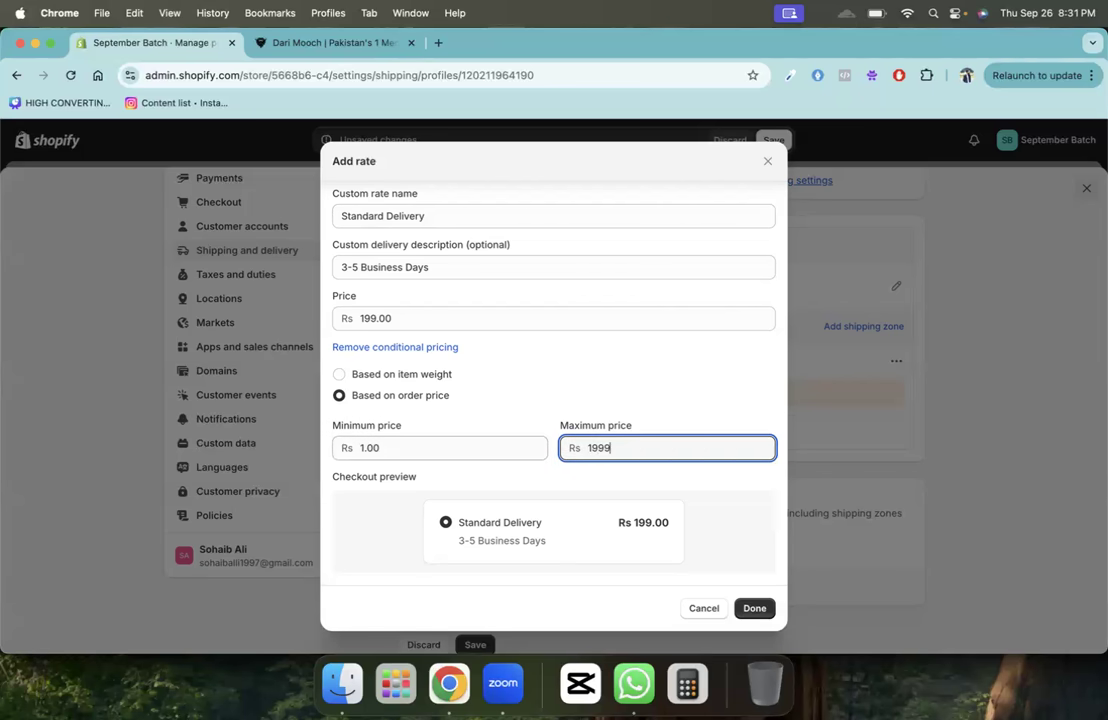
{"action": "triple_click", "coordinate": [633, 522]}
{"action": "left_click", "coordinate": [760, 612]}
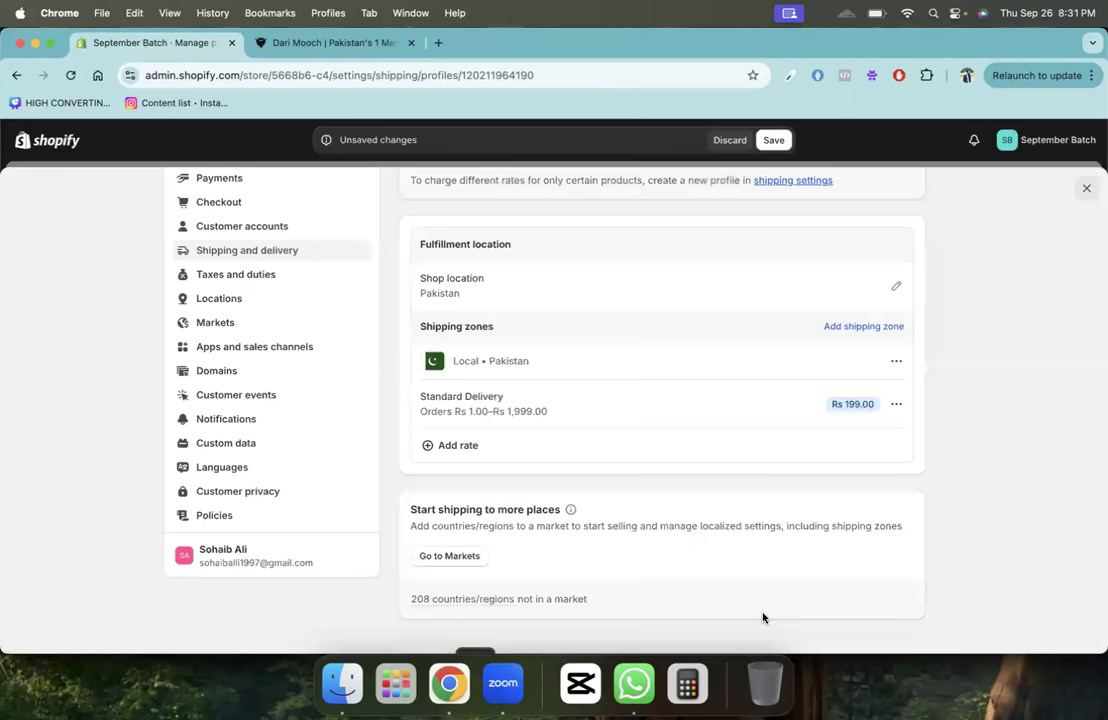
- Add a rate named 'Standard Free Delivery' with description '3-5 Business Days'
{"action": "left_click", "coordinate": [640, 445]}
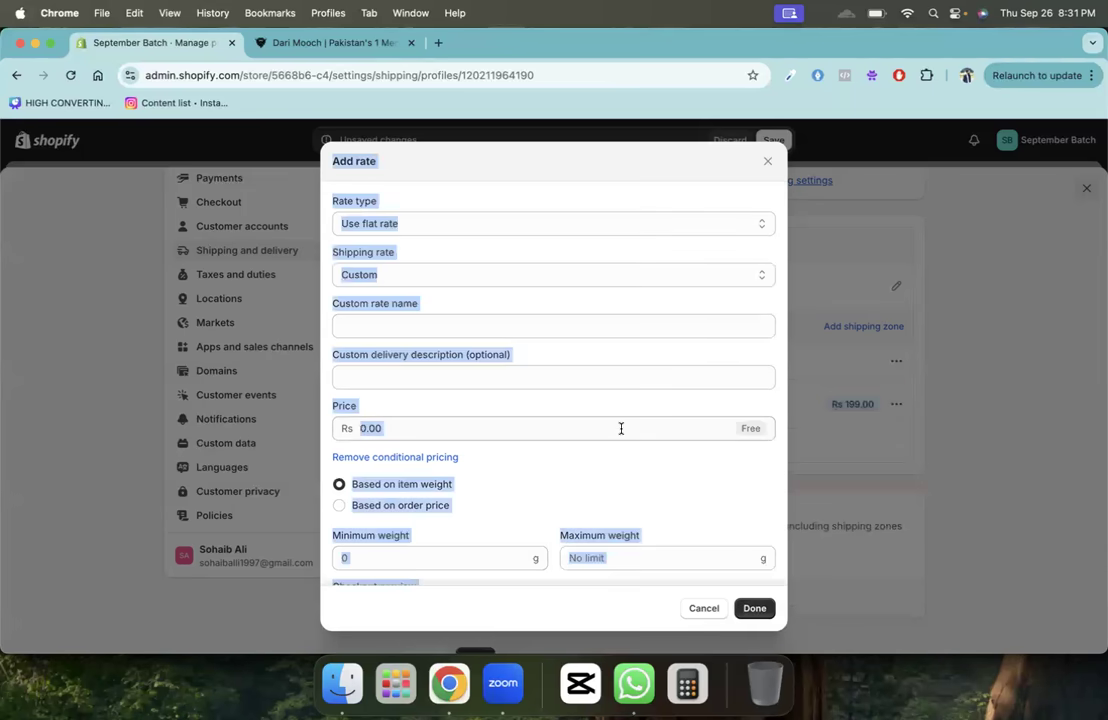
{"action": "left_click", "coordinate": [438, 328]}
{"action": "type", "text": "Standard Free DEliv"}
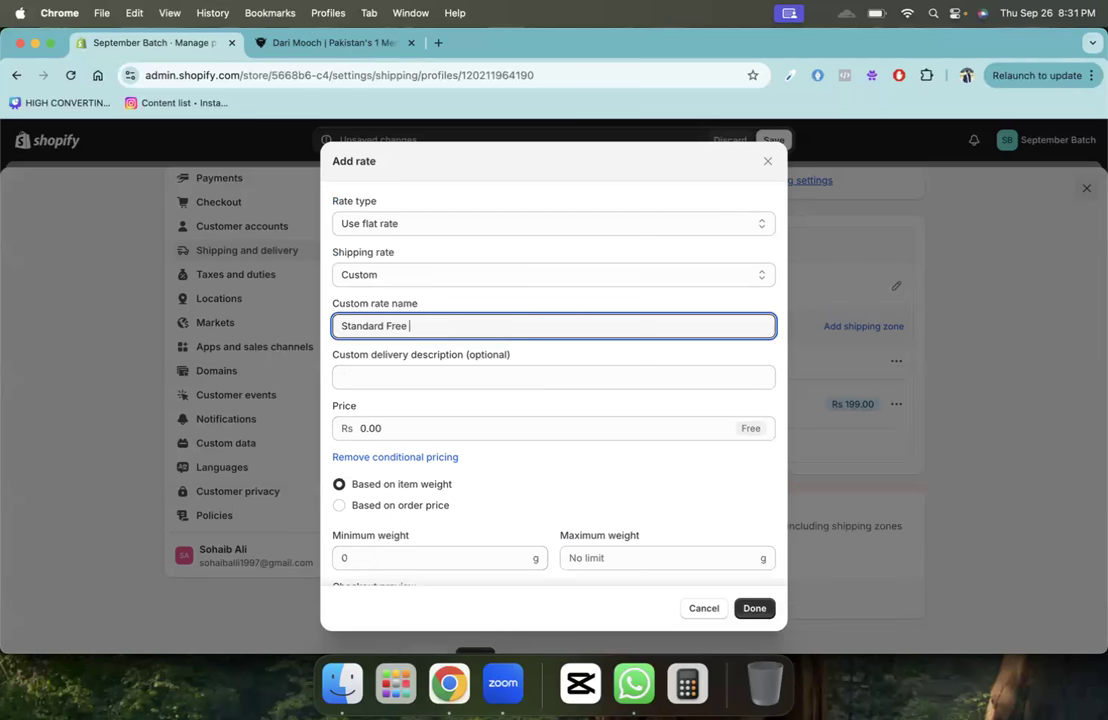
{"action": "key", "text": "BackSpace"}
{"action": "key", "text": "BackSpace"}
{"action": "key", "text": "BackSpace"}
{"action": "key", "text": "BackSpace"}
{"action": "type", "text": "elivery"}
{"action": "key", "text": "Tab"}
{"action": "type", "text": "3-5"}
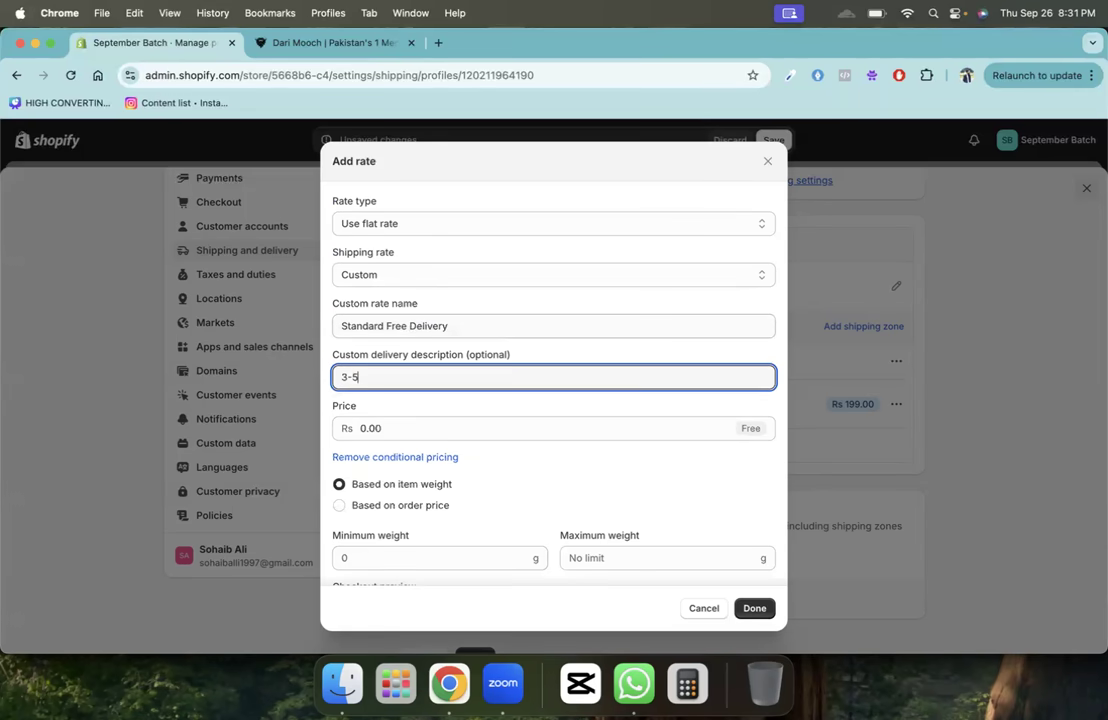
{"action": "type", "text": " Business Days"}
{"action": "key", "text": "Tab"}
- Base the free rate on order price with a Rs 2000 minimum, confirm it, and save the profile
{"action": "left_click", "coordinate": [419, 490]}
{"action": "left_click", "coordinate": [420, 505]}
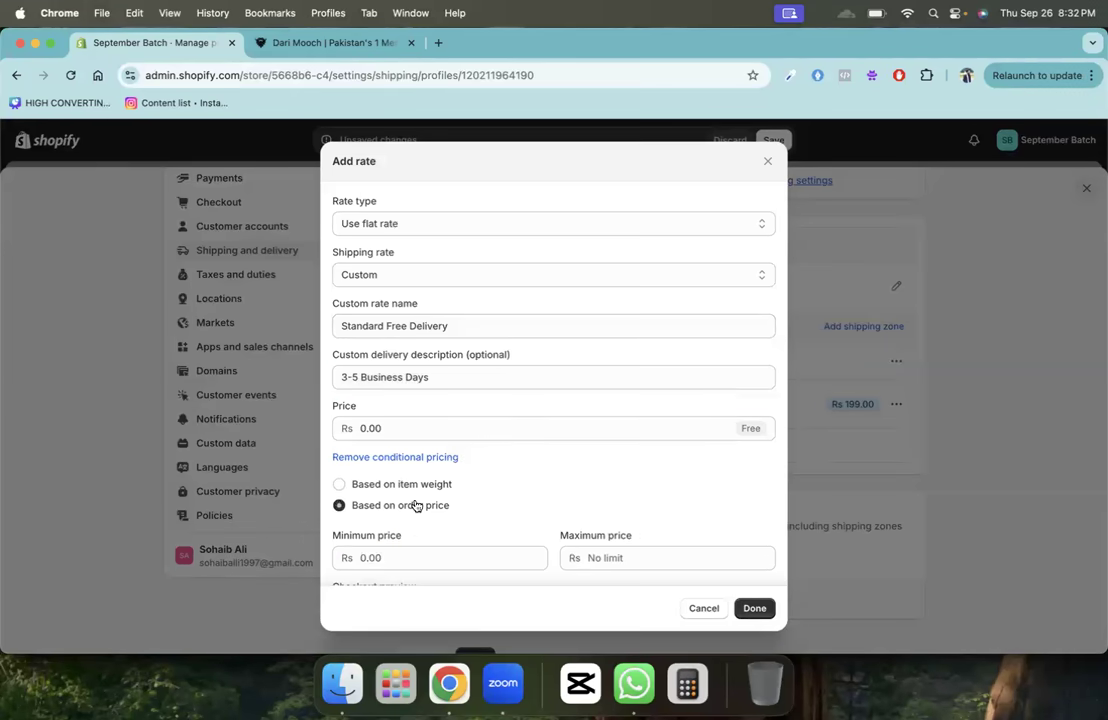
{"action": "scroll", "coordinate": [415, 502], "scroll_direction": "down", "scroll_amount": 2}
{"action": "left_click", "coordinate": [440, 477]}
{"action": "type", "text": "2000"}
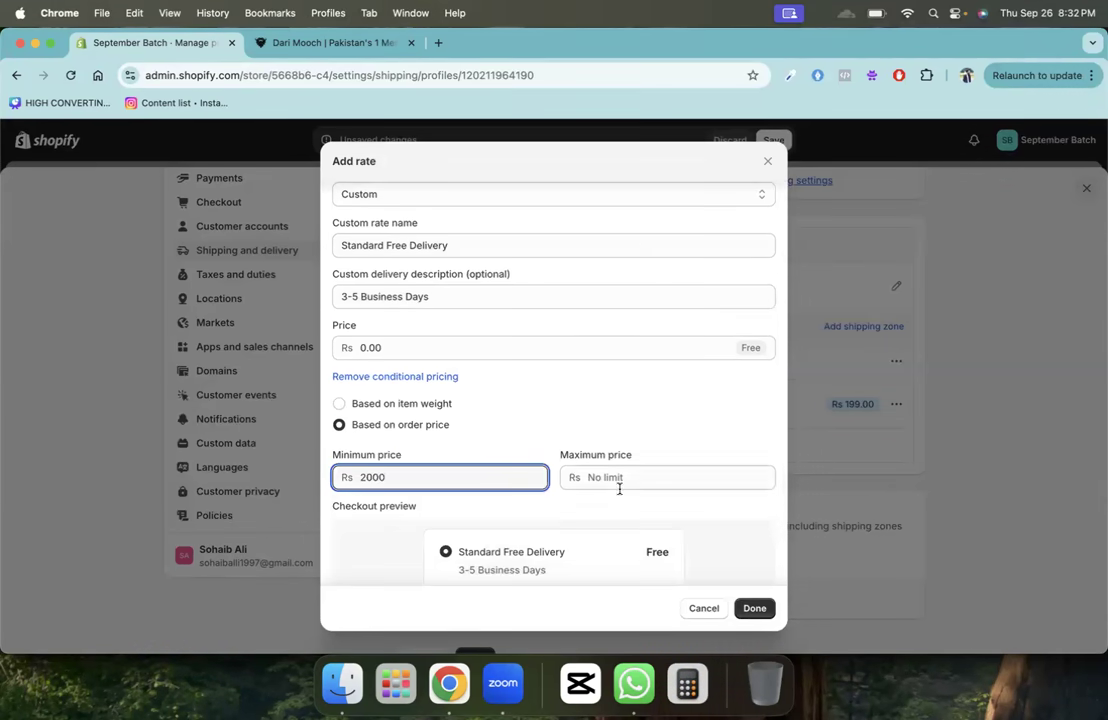
{"action": "left_click", "coordinate": [754, 607]}
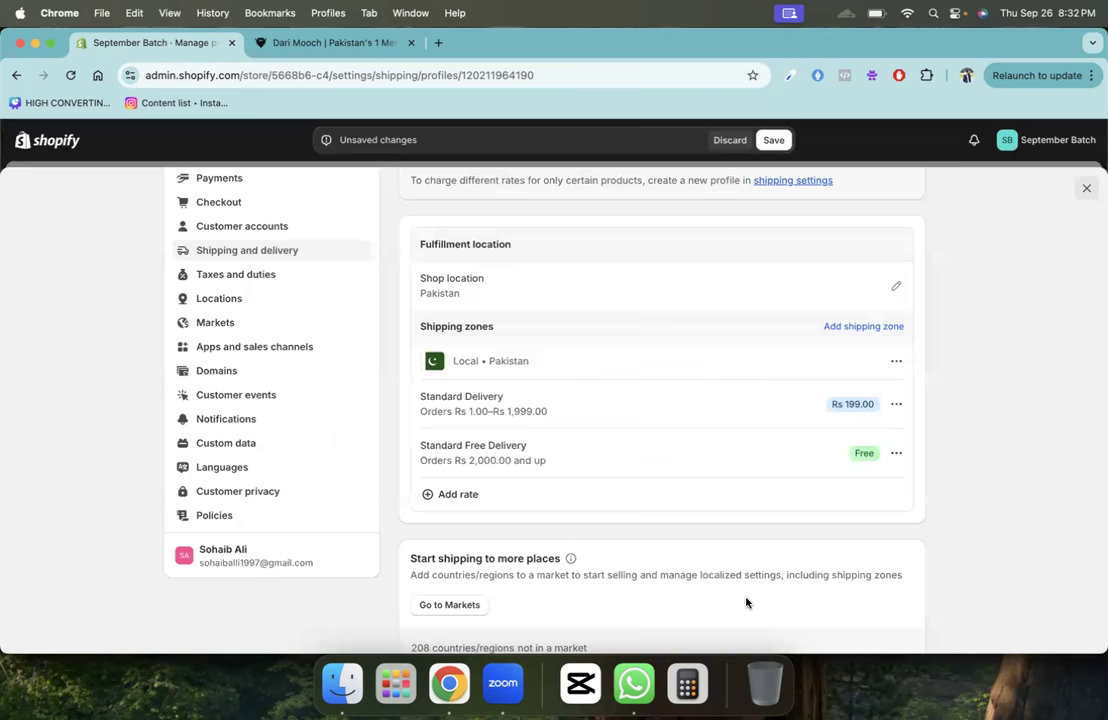
{"action": "left_click", "coordinate": [774, 140]}
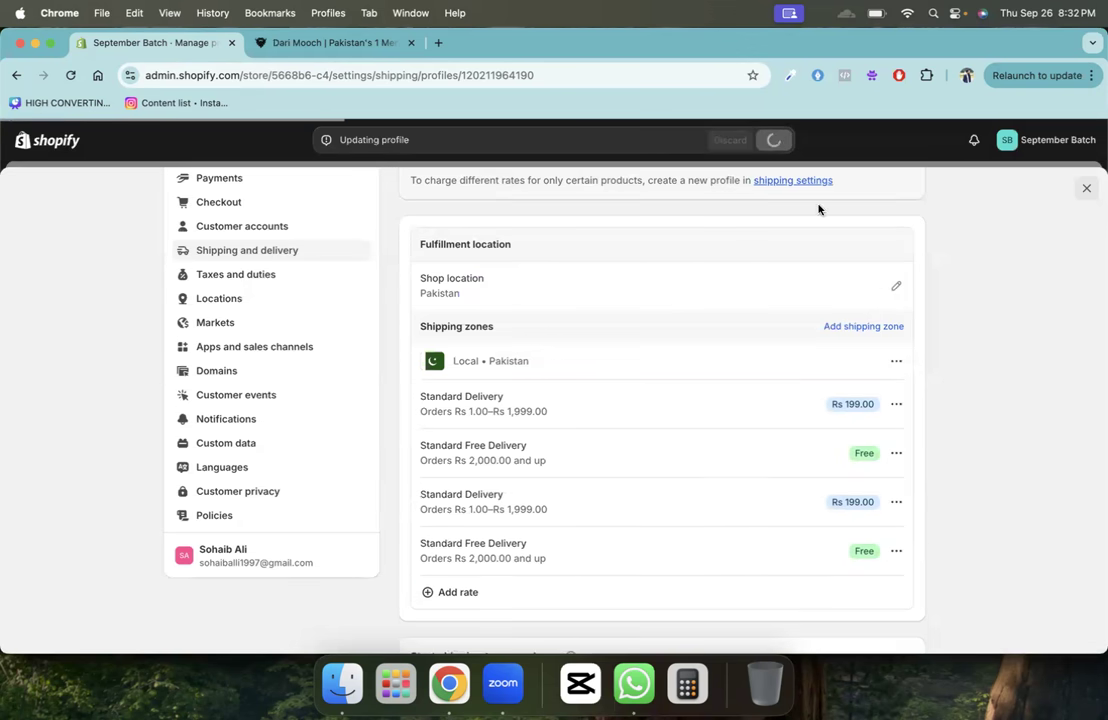
- Delete both existing rates from the Local Pakistan zone
{"action": "left_click", "coordinate": [896, 455]}
{"action": "left_click", "coordinate": [893, 510]}
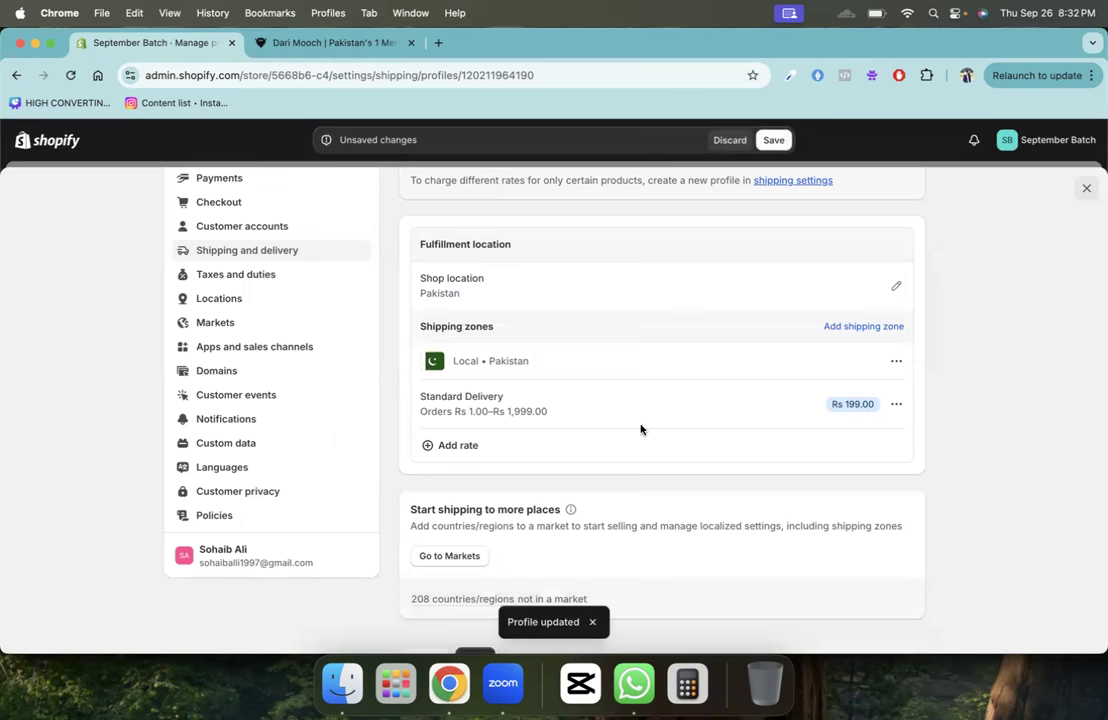
{"action": "left_click", "coordinate": [896, 404]}
{"action": "left_click", "coordinate": [871, 457]}
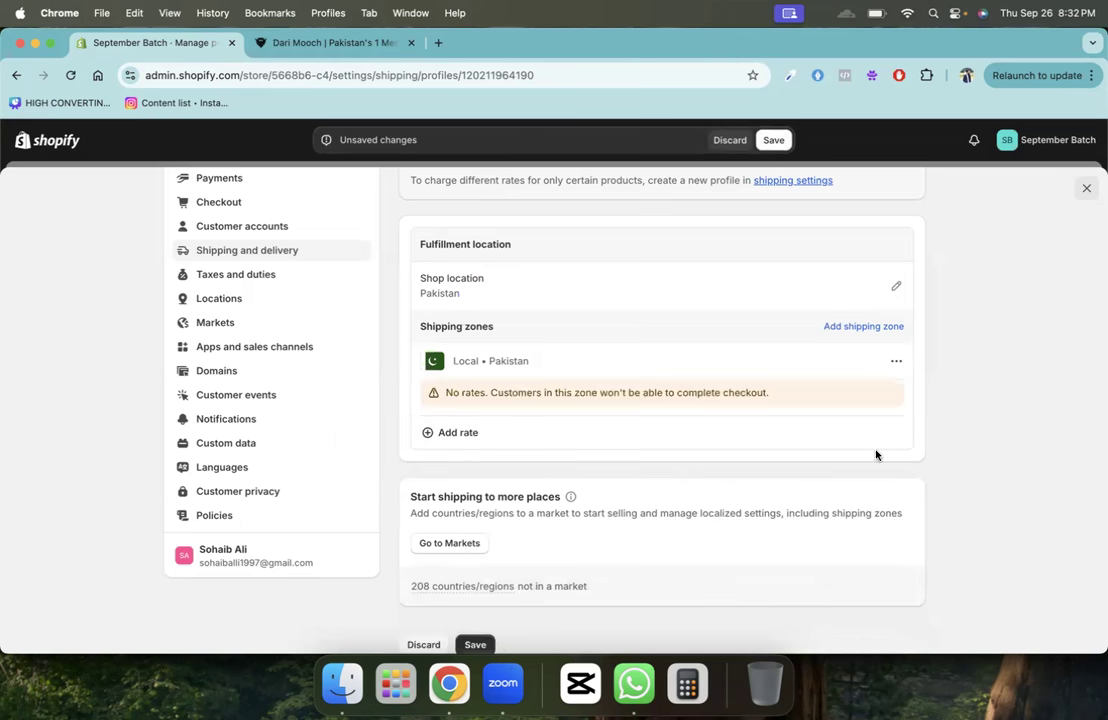
- Add a new rate named 'Standard Delivery' with description '3-5 Business Days'
{"action": "left_click", "coordinate": [452, 434]}
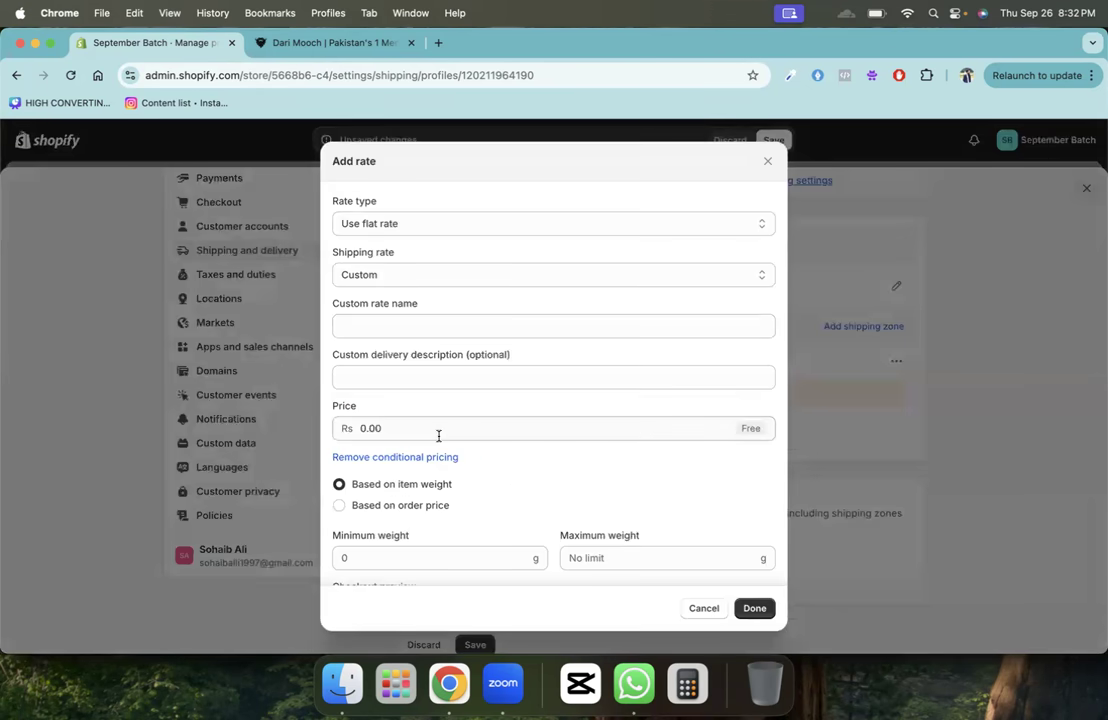
{"action": "left_click", "coordinate": [383, 327]}
{"action": "type", "text": "Stand"}
{"action": "type", "text": "ard D"}
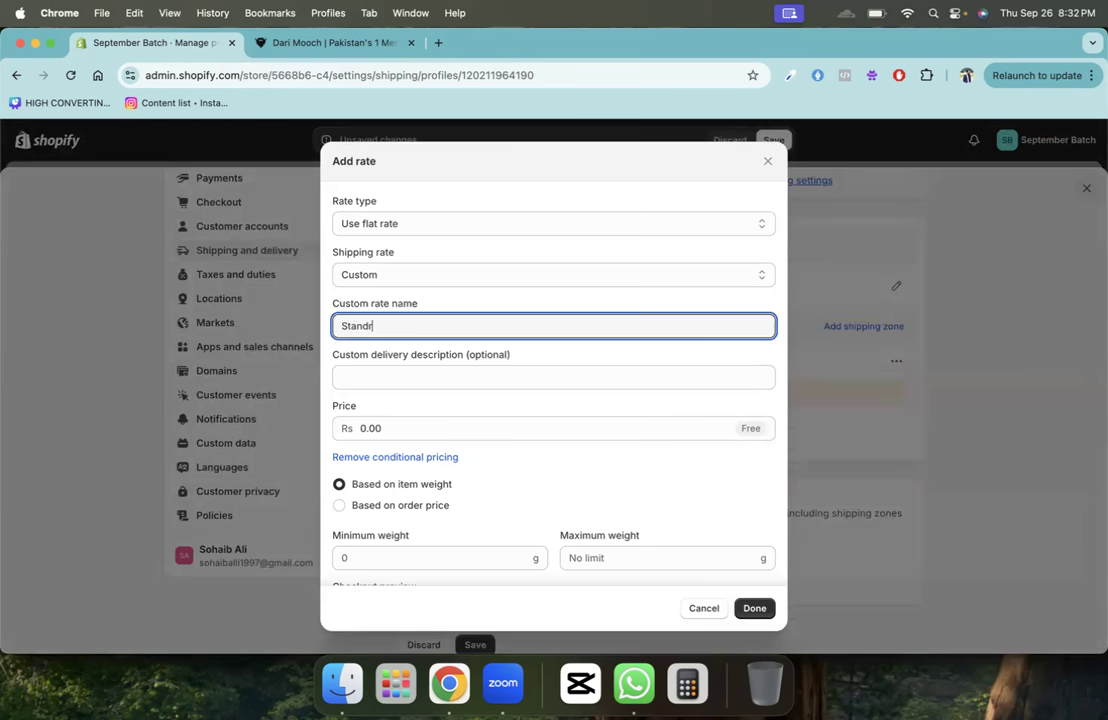
{"action": "type", "text": "elivery"}
{"action": "key", "text": "Tab"}
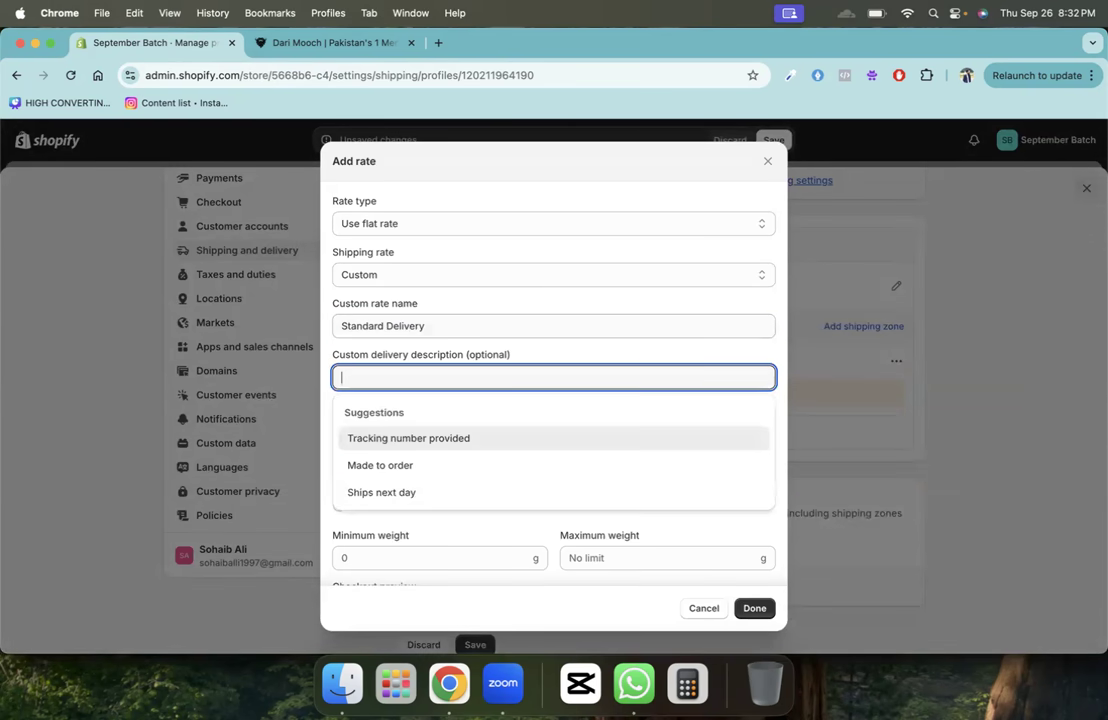
{"action": "type", "text": "3-5 BUsine"}
{"action": "key", "text": "BackSpace"}
{"action": "key", "text": "BackSpace"}
{"action": "key", "text": "BackSpace"}
{"action": "key", "text": "BackSpace"}
{"action": "key", "text": "BackSpace"}
{"action": "type", "text": "usiness Days"}
- Leave the price empty so the rate is free, remove conditional pricing, and confirm
{"action": "left_click", "coordinate": [387, 325]}
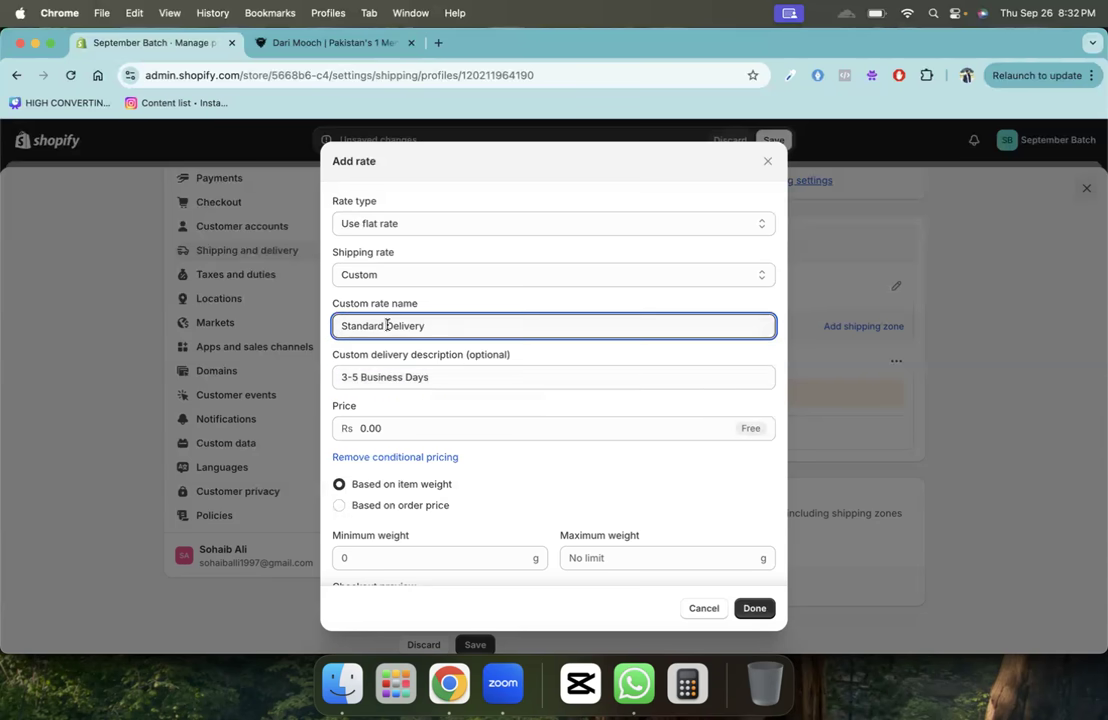
{"action": "left_click", "coordinate": [412, 429]}
{"action": "type", "text": "100"}
{"action": "key", "text": "BackSpace"}
{"action": "key", "text": "BackSpace"}
{"action": "key", "text": "BackSpace"}
{"action": "left_click", "coordinate": [427, 457]}
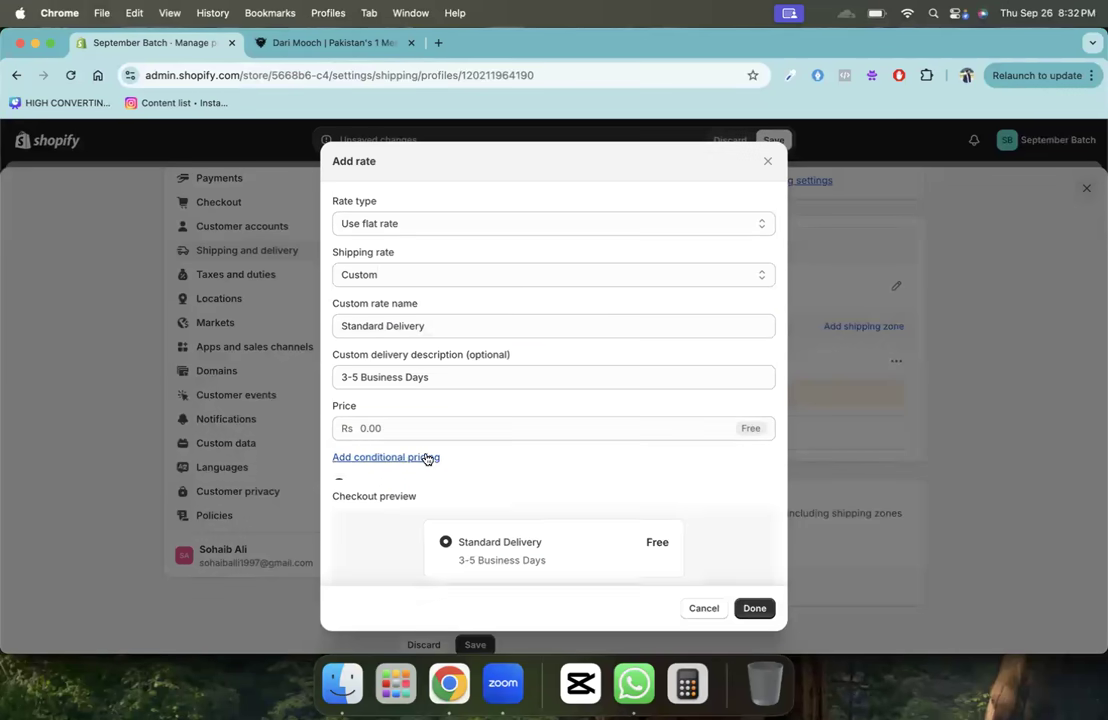
{"action": "left_click", "coordinate": [754, 608]}
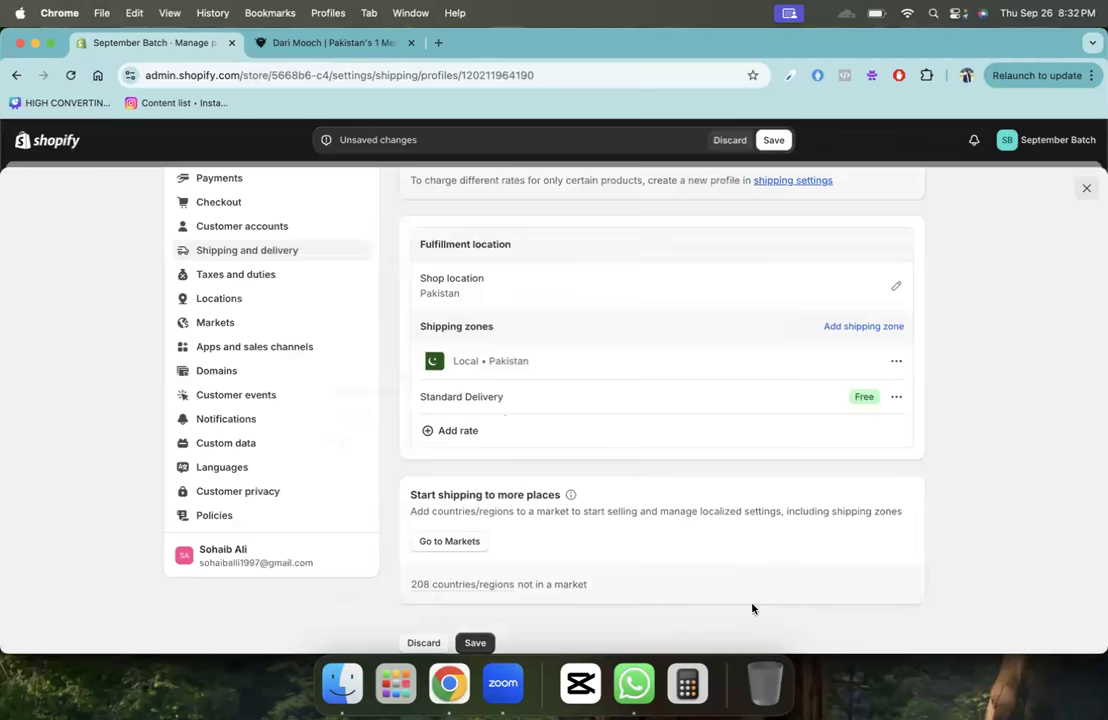
- Add a rate named 'Express Delivery' with description '1-2 Business Days'
{"action": "left_click", "coordinate": [458, 430]}
{"action": "left_click", "coordinate": [391, 326]}
{"action": "type", "text": "Express Delivery"}
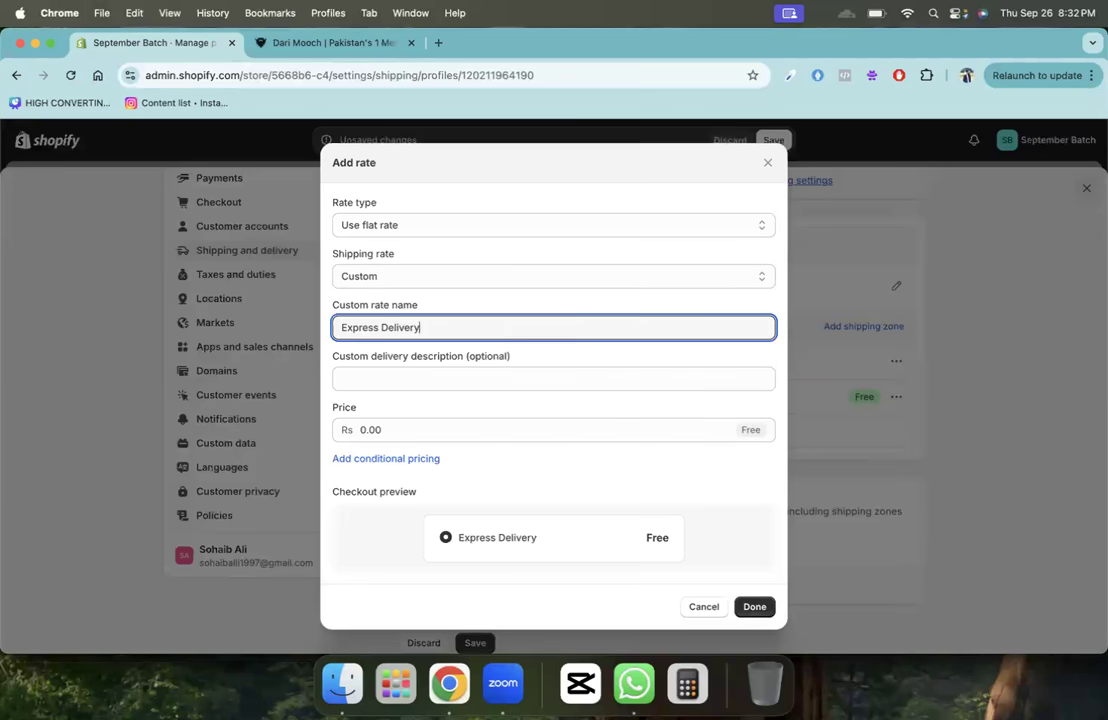
{"action": "key", "text": "Tab"}
{"action": "type", "text": "2"}
{"action": "key", "text": "BackSpace"}
{"action": "type", "text": "1-2"}
{"action": "key", "text": "BackSpace"}
{"action": "key", "text": "BackSpace"}
{"action": "type", "text": "-2"}
{"action": "key", "text": "BackSpace"}
{"action": "key", "text": "BackSpace"}
{"action": "type", "text": "-2 BUsine"}
{"action": "key", "text": "BackSpace"}
{"action": "key", "text": "BackSpace"}
{"action": "key", "text": "BackSpace"}
{"action": "key", "text": "BackSpace"}
{"action": "type", "text": "u"}
- Set the Express Delivery price to 199 and confirm the rate
{"action": "key", "text": "BackSpace"}
{"action": "key", "text": "BackSpace"}
{"action": "type", "text": "usiness Days"}
{"action": "key", "text": "Tab"}
{"action": "type", "text": "100"}
{"action": "key", "text": "BackSpace"}
{"action": "key", "text": "BackSpace"}
{"action": "type", "text": "99"}
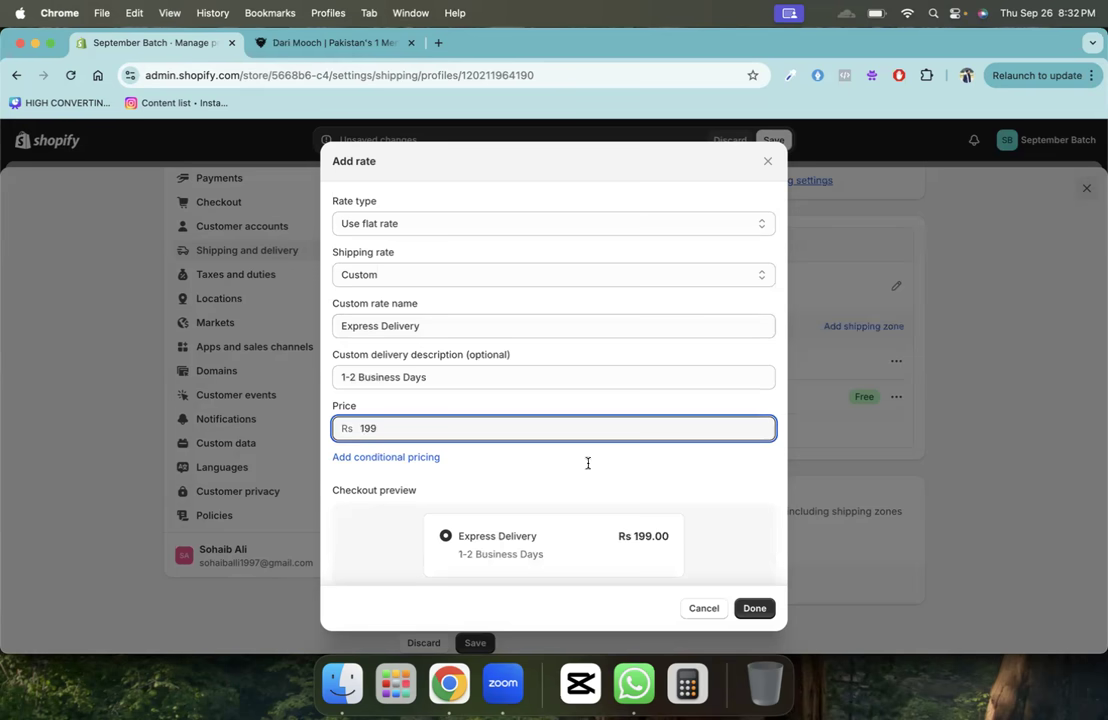
{"action": "left_click", "coordinate": [754, 607]}
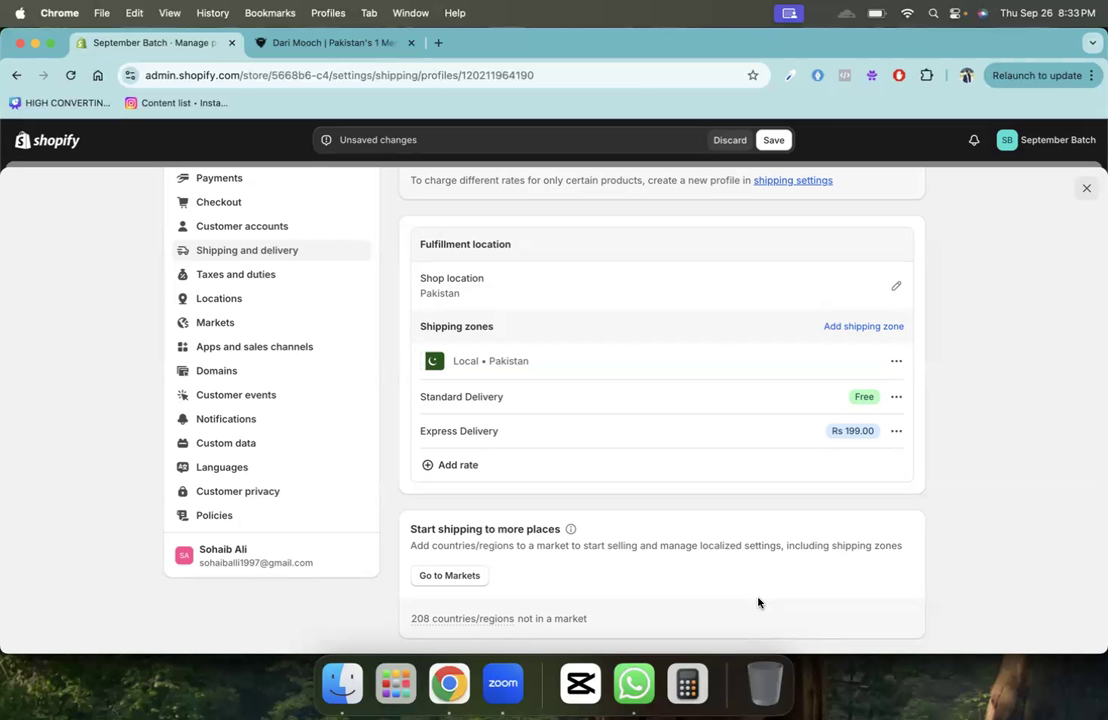
- Save, delete the Express Delivery rate, and save again with only free Standard Delivery
{"action": "left_click", "coordinate": [776, 140]}
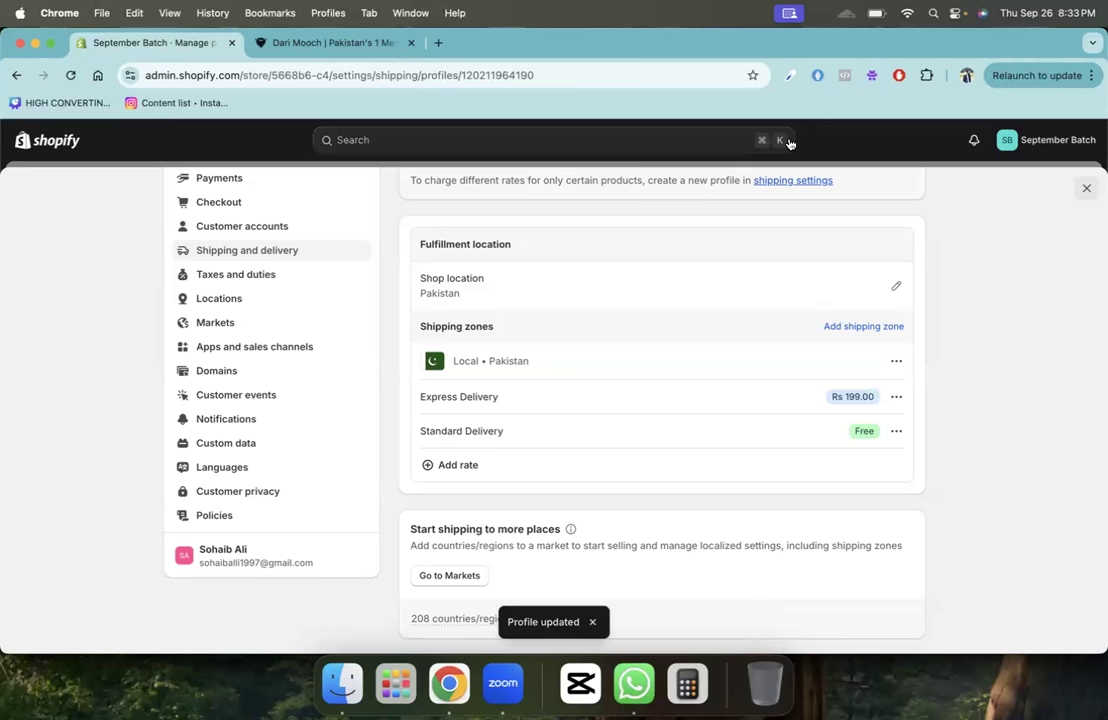
{"action": "scroll", "coordinate": [650, 433], "scroll_direction": "up", "scroll_amount": 2}
{"action": "scroll", "coordinate": [650, 433], "scroll_direction": "down", "scroll_amount": 2}
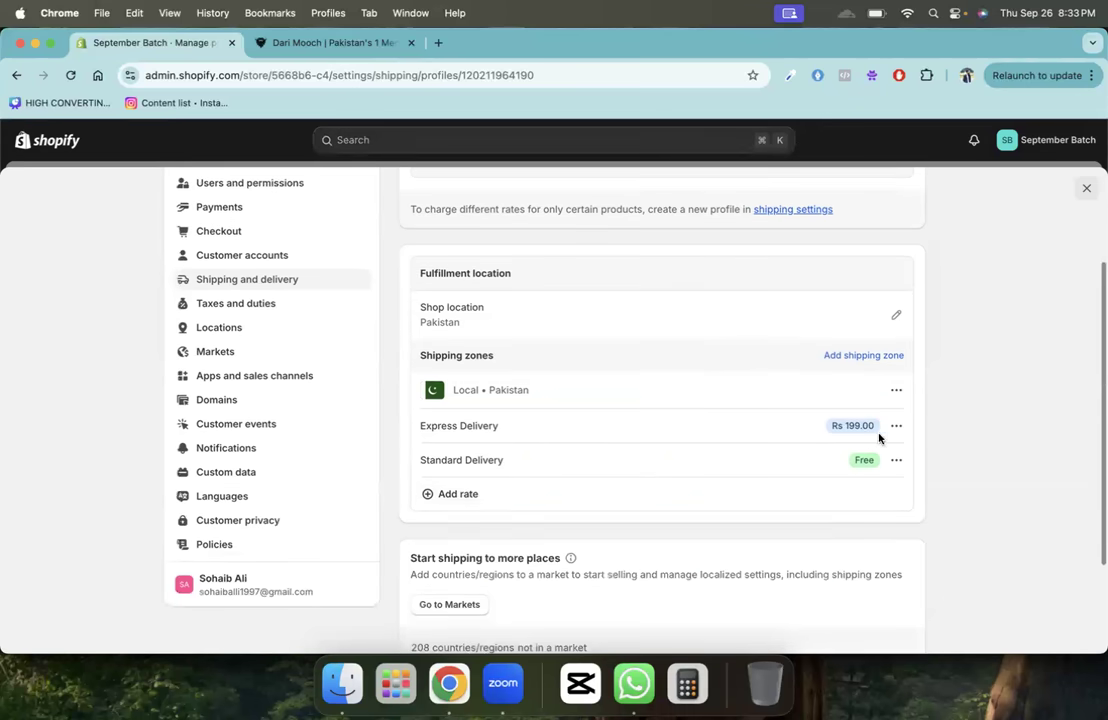
{"action": "left_click", "coordinate": [896, 426]}
{"action": "left_click", "coordinate": [938, 481]}
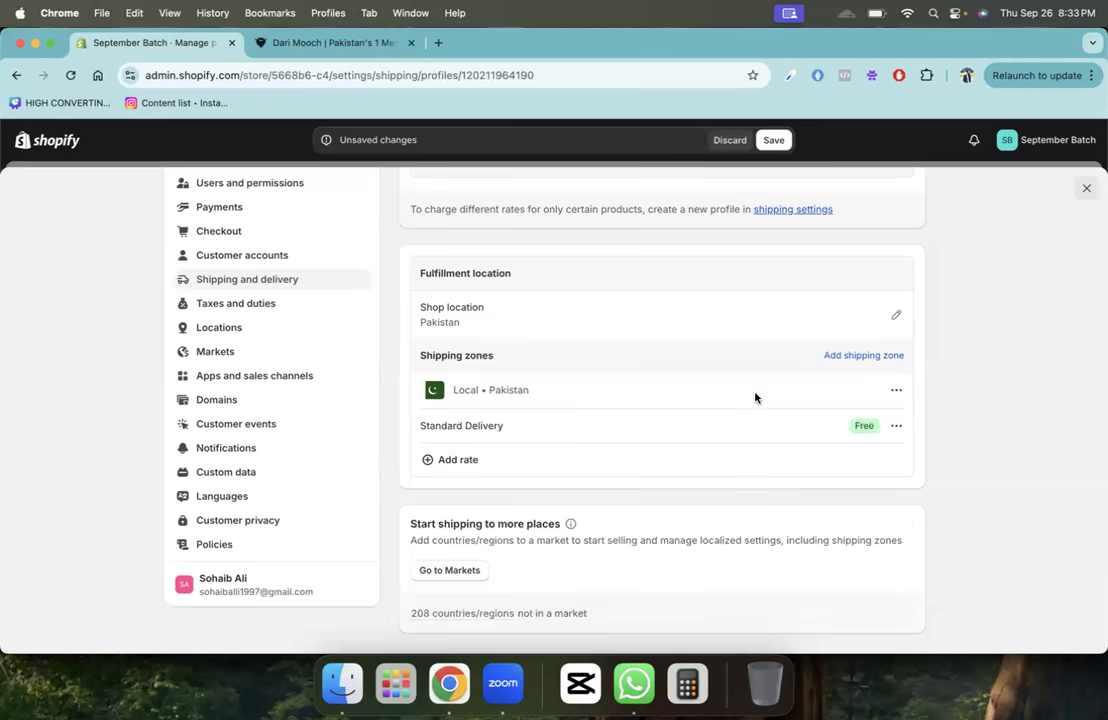
{"action": "left_click", "coordinate": [772, 140]}
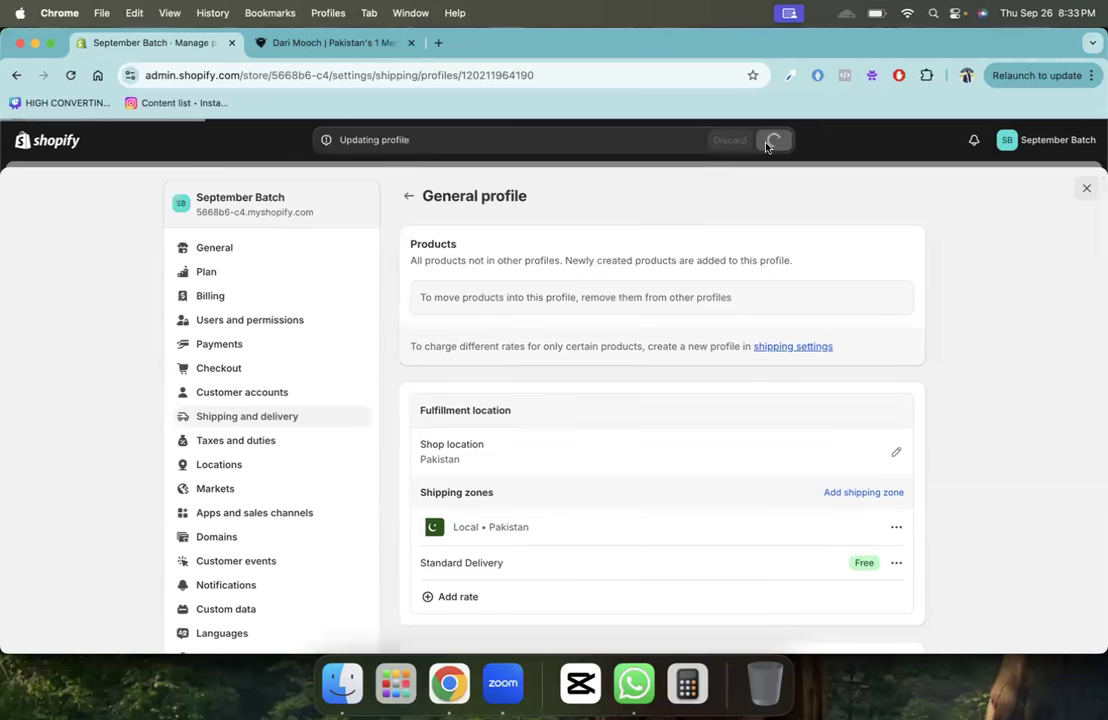
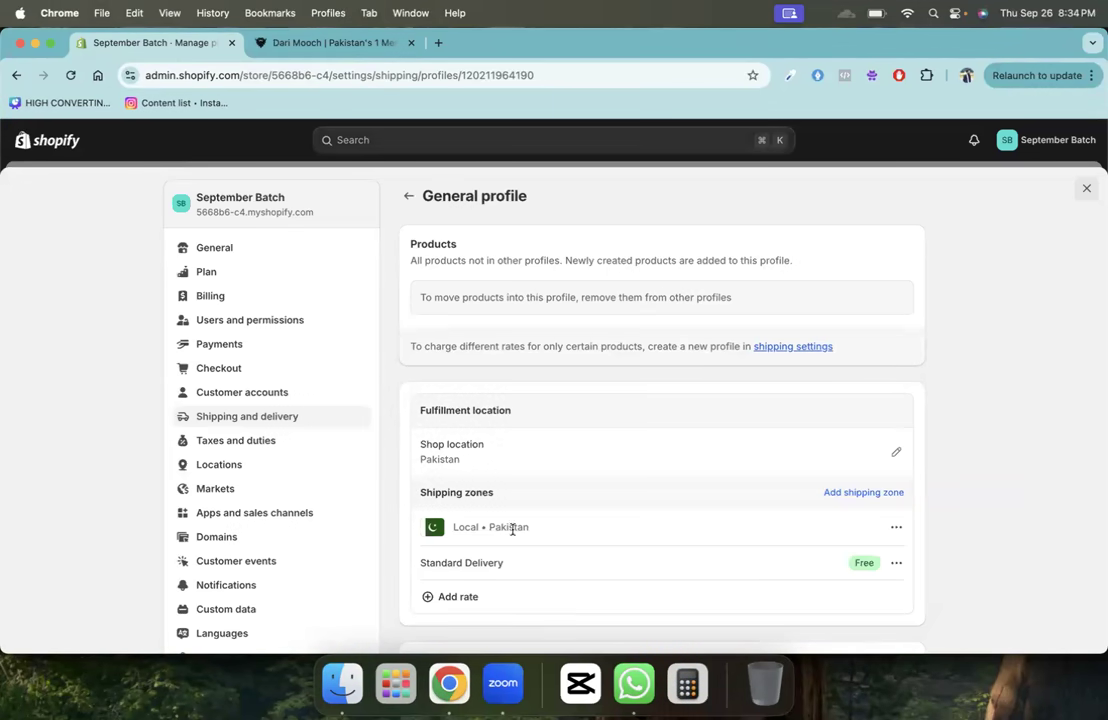
- Return from the General profile to Shipping and delivery and begin a new shipping profile
{"action": "left_click", "coordinate": [408, 198]}
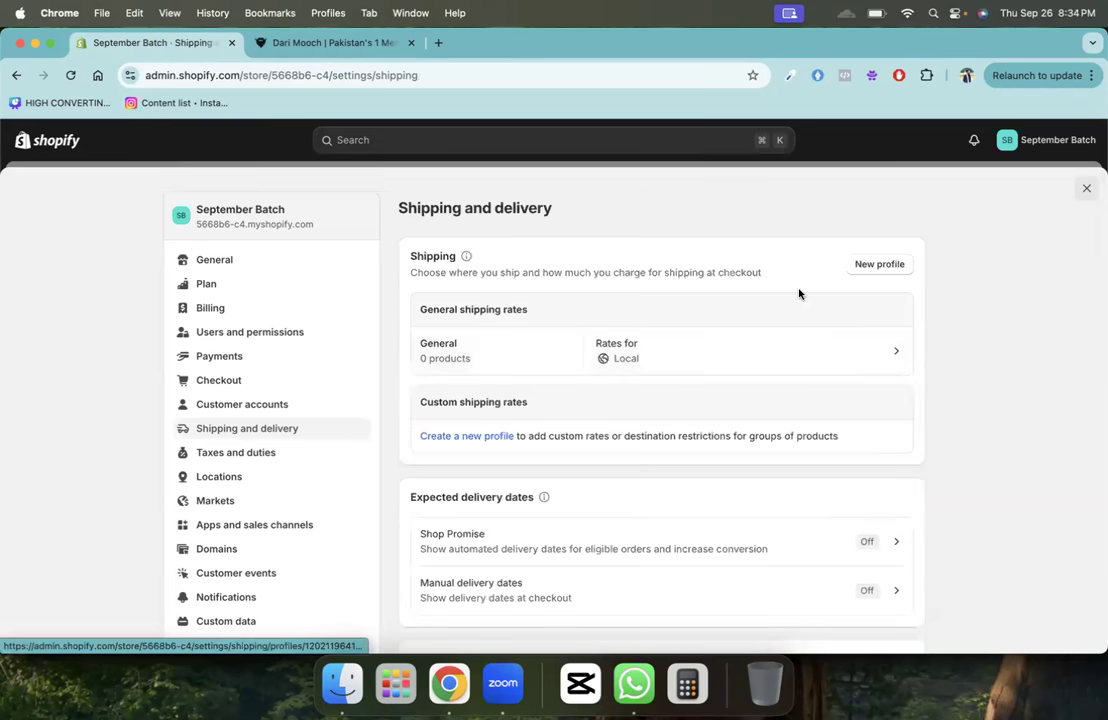
{"action": "left_click", "coordinate": [870, 268]}
- Name the new shipping profile 'Fragile Products'
{"action": "left_click", "coordinate": [428, 288]}
{"action": "type", "text": "Freg"}
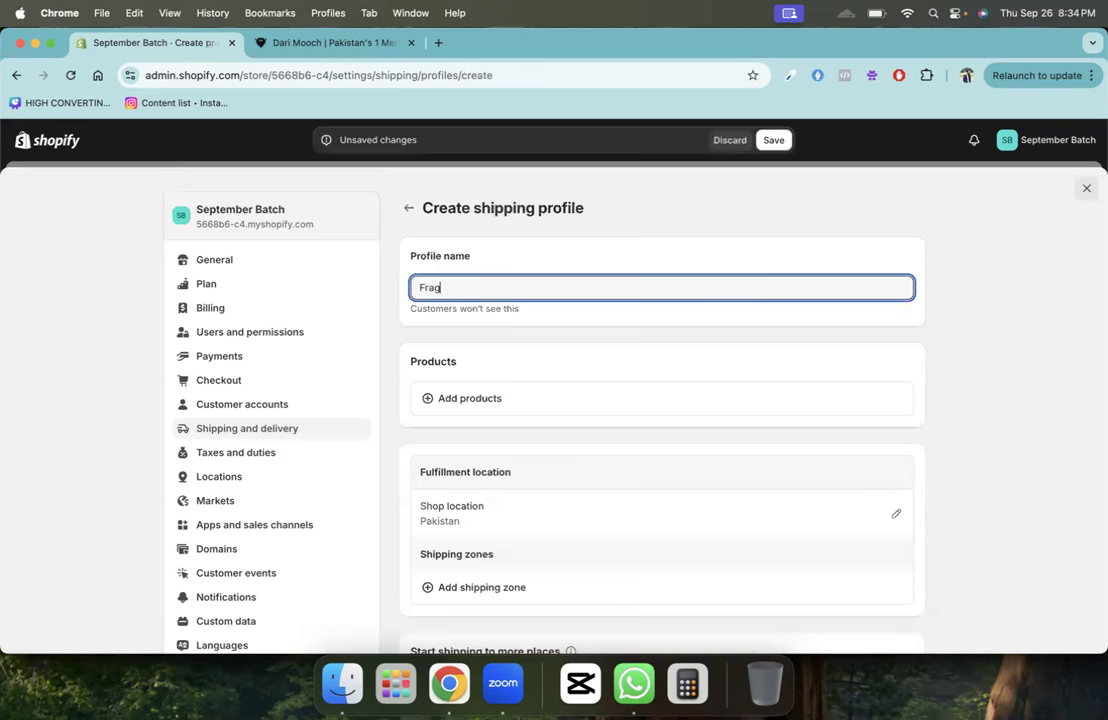
{"action": "type", "text": "ile Produc"}
{"action": "type", "text": "td"}
{"action": "key", "text": "BackSpace"}
{"action": "type", "text": "s"}
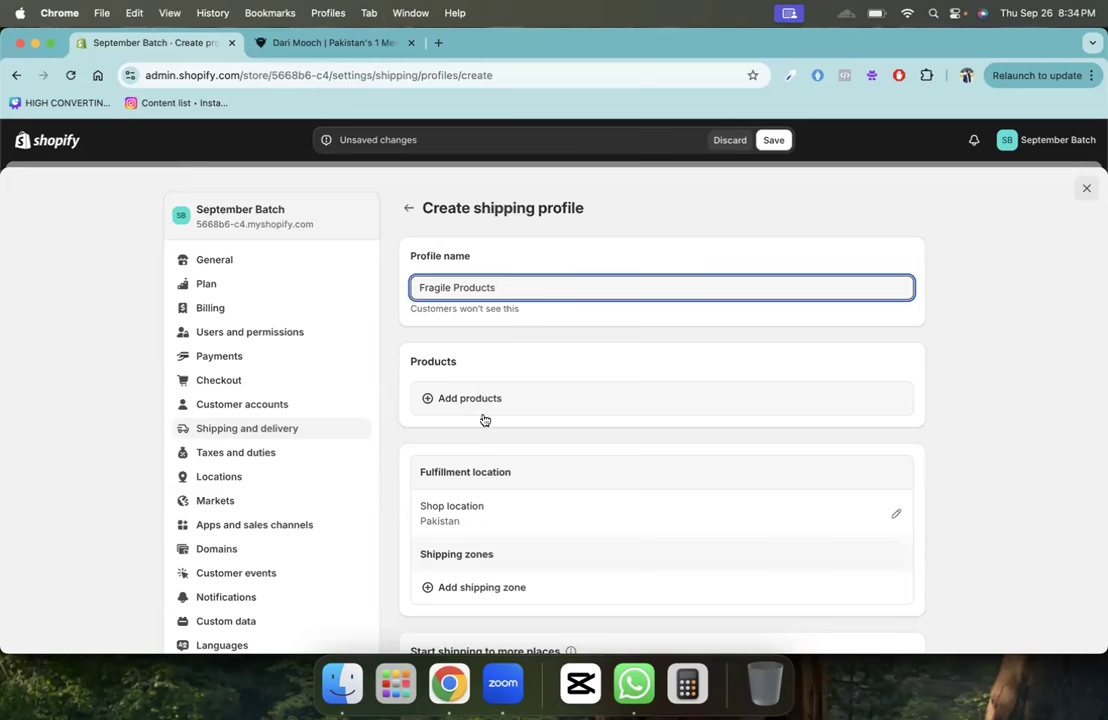
{"action": "scroll", "coordinate": [554, 467], "scroll_direction": "down", "scroll_amount": 5}
{"action": "scroll", "coordinate": [529, 381], "scroll_direction": "up", "scroll_amount": 3}
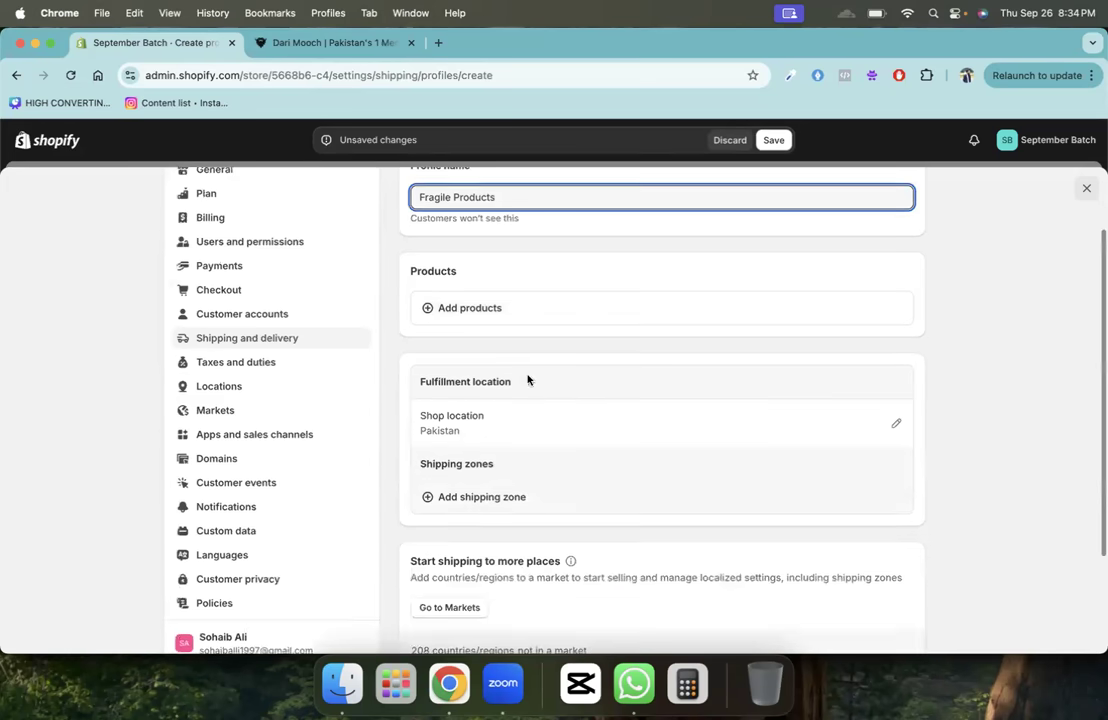
- Add a shipping zone named 'Local' covering Pakistan
{"action": "left_click", "coordinate": [480, 498]}
{"action": "left_click", "coordinate": [448, 264]}
{"action": "type", "text": "Local"}
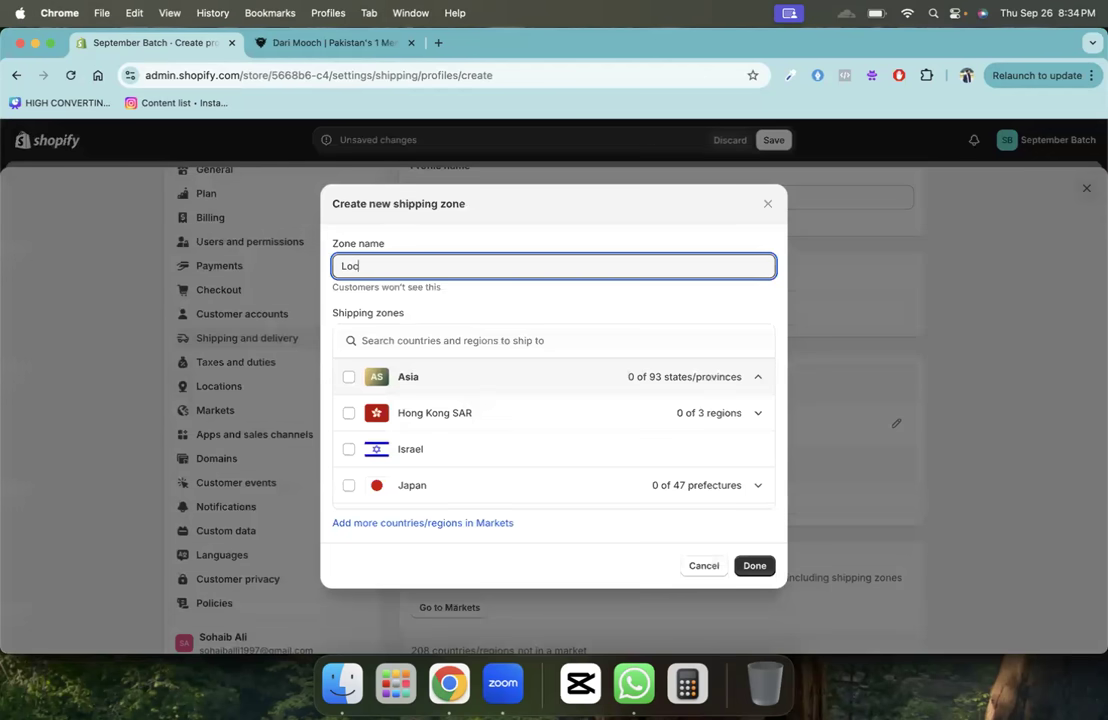
{"action": "left_click", "coordinate": [422, 342]}
{"action": "type", "text": "paki"}
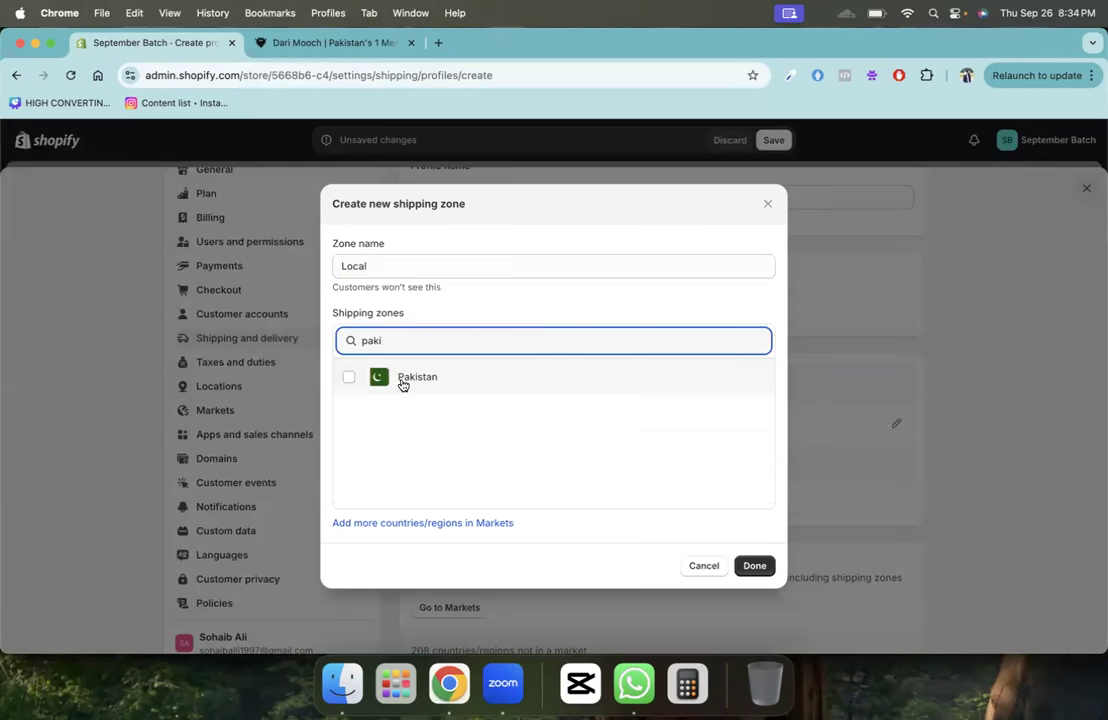
{"action": "left_click", "coordinate": [401, 380]}
{"action": "left_click", "coordinate": [752, 566]}
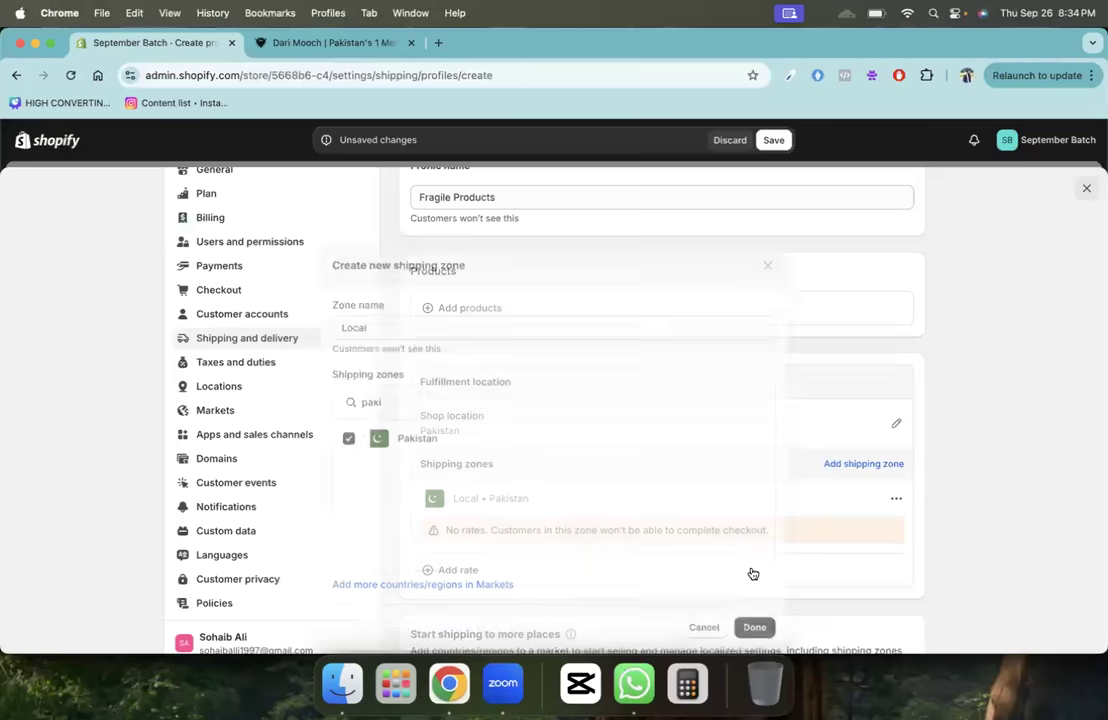
- Add rate 'Standard Fragile Delivery', 3-5 Business Days, Rs 199, and save the profile
{"action": "left_click", "coordinate": [462, 569]}
{"action": "left_click", "coordinate": [416, 322]}
{"action": "type", "text": "Standard "}
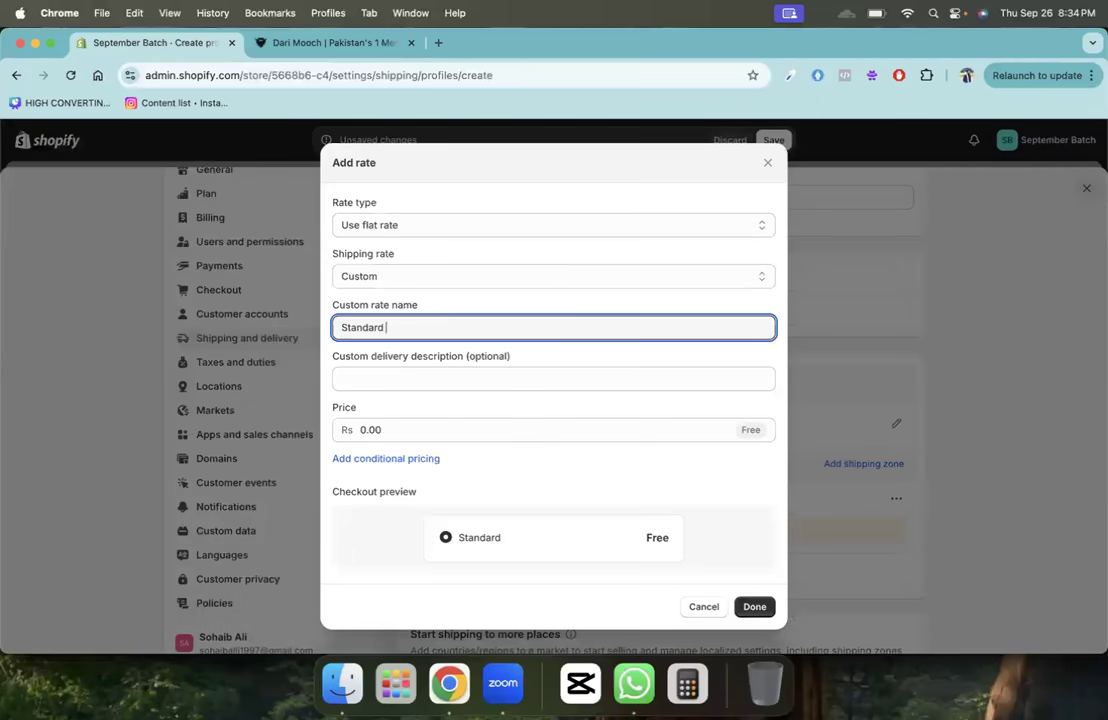
{"action": "type", "text": "Fragile Delive"}
{"action": "key", "text": "BackSpace"}
{"action": "key", "text": "BackSpace"}
{"action": "key", "text": "BackSpace"}
{"action": "type", "text": "livery"}
{"action": "key", "text": "Tab"}
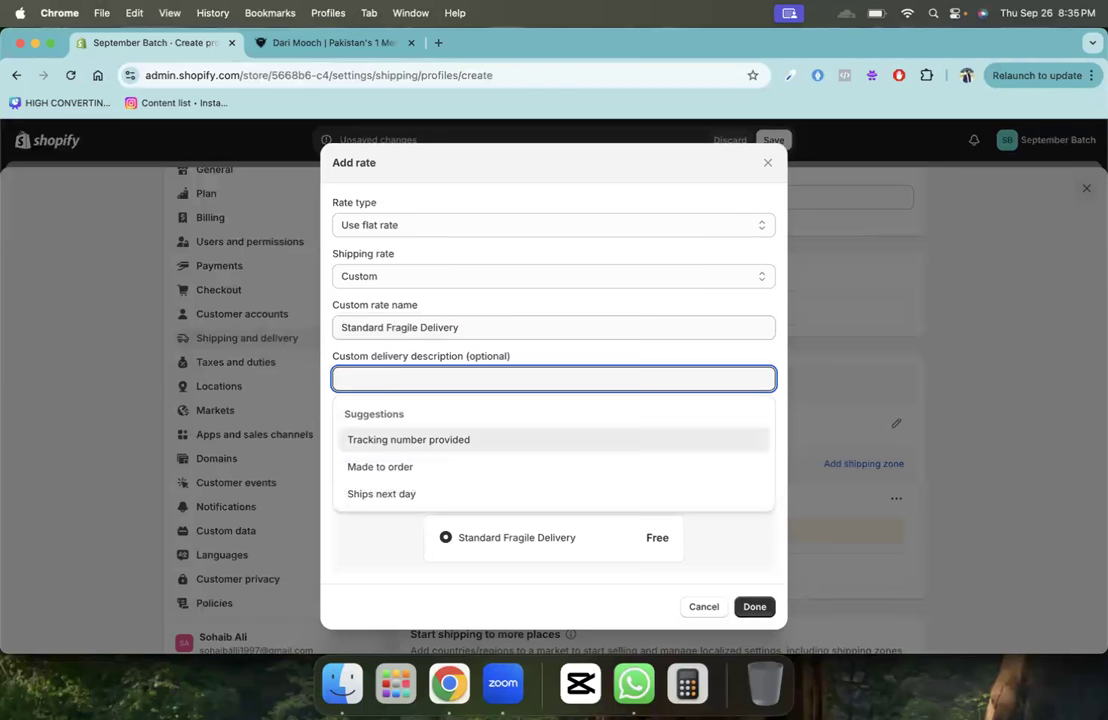
{"action": "type", "text": "3-5 Business Days"}
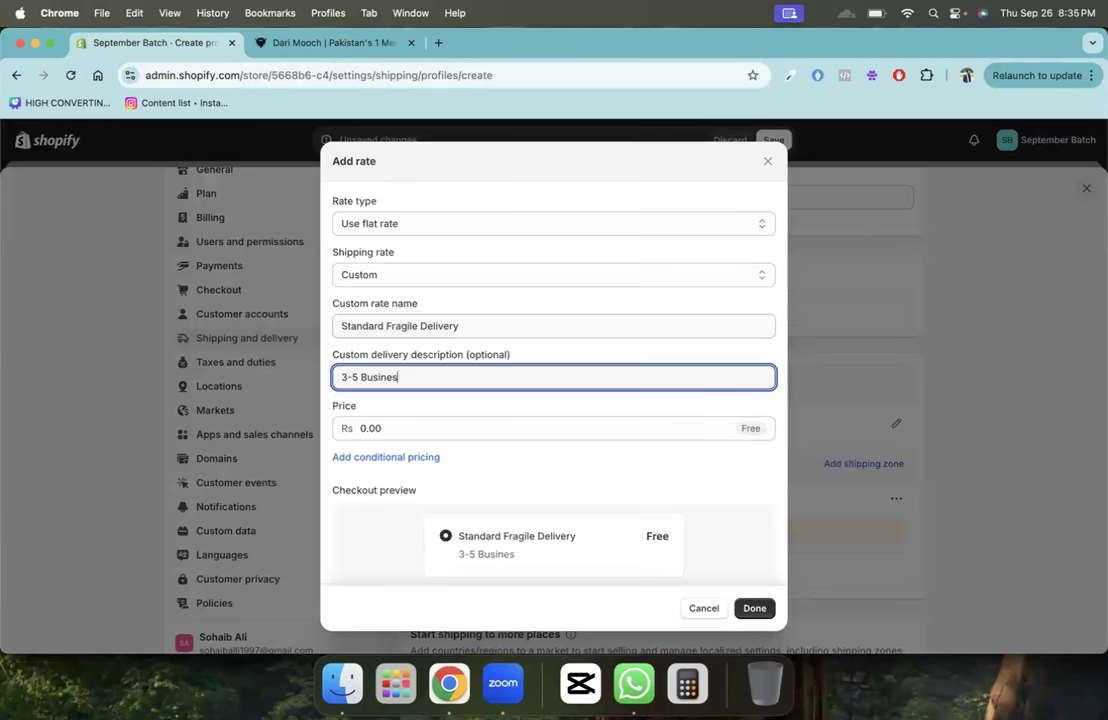
{"action": "key", "text": "Tab"}
{"action": "type", "text": "100"}
{"action": "key", "text": "BackSpace"}
{"action": "key", "text": "BackSpace"}
{"action": "type", "text": "99"}
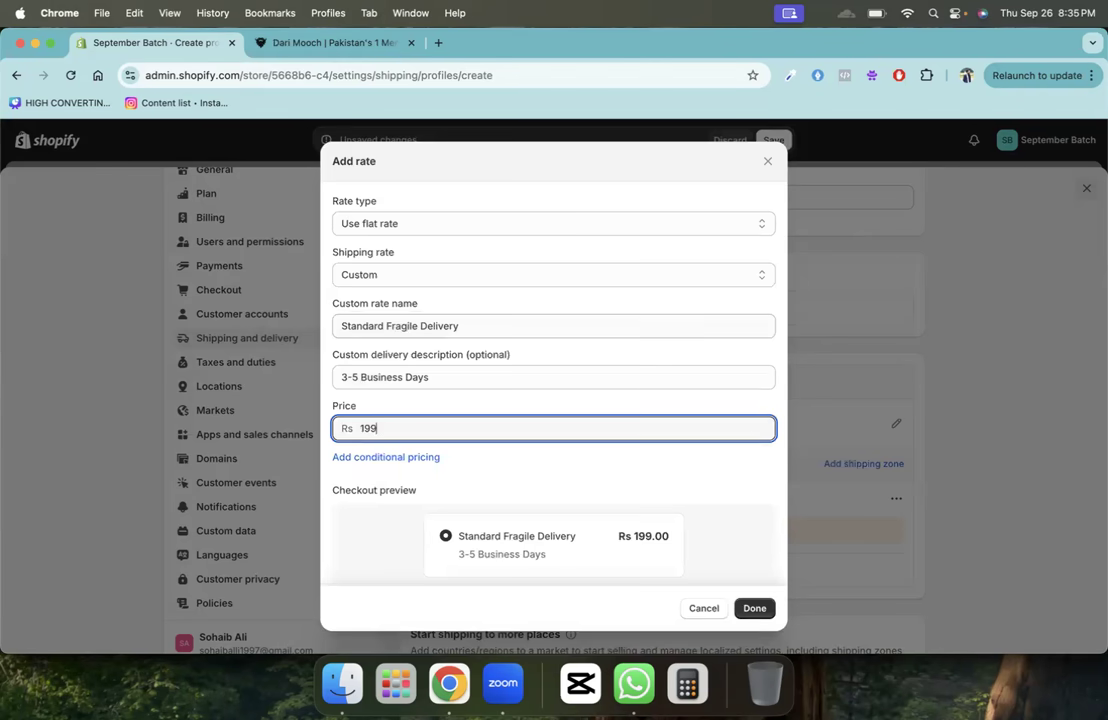
{"action": "left_click", "coordinate": [757, 607]}
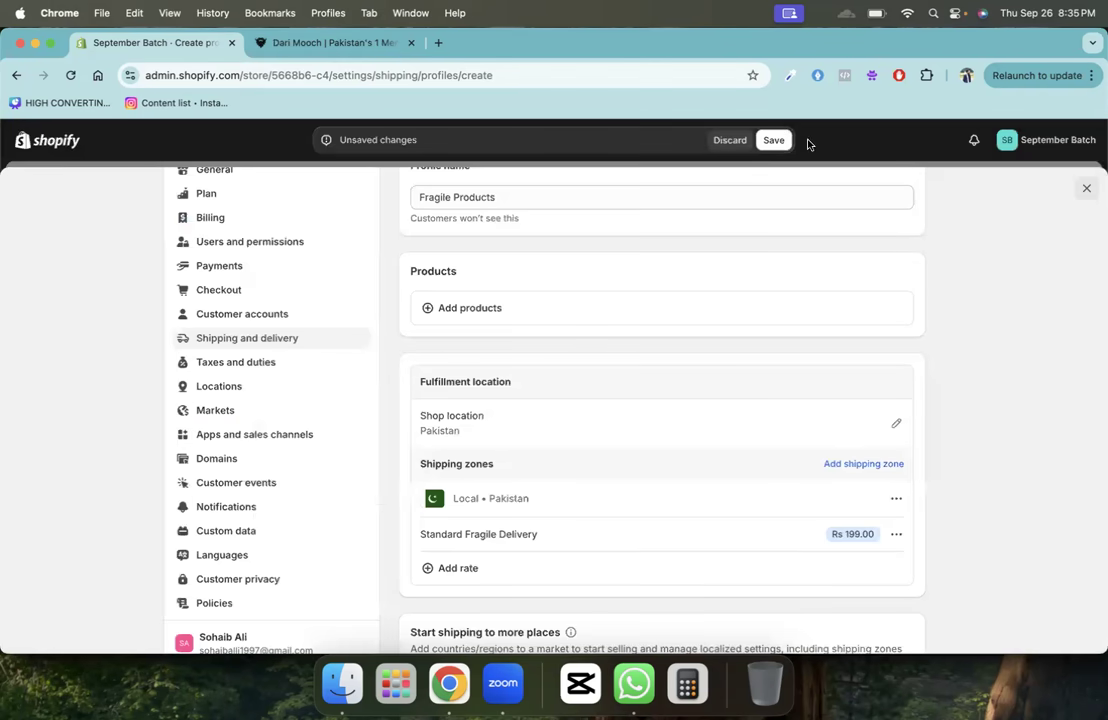
{"action": "left_click", "coordinate": [775, 141]}
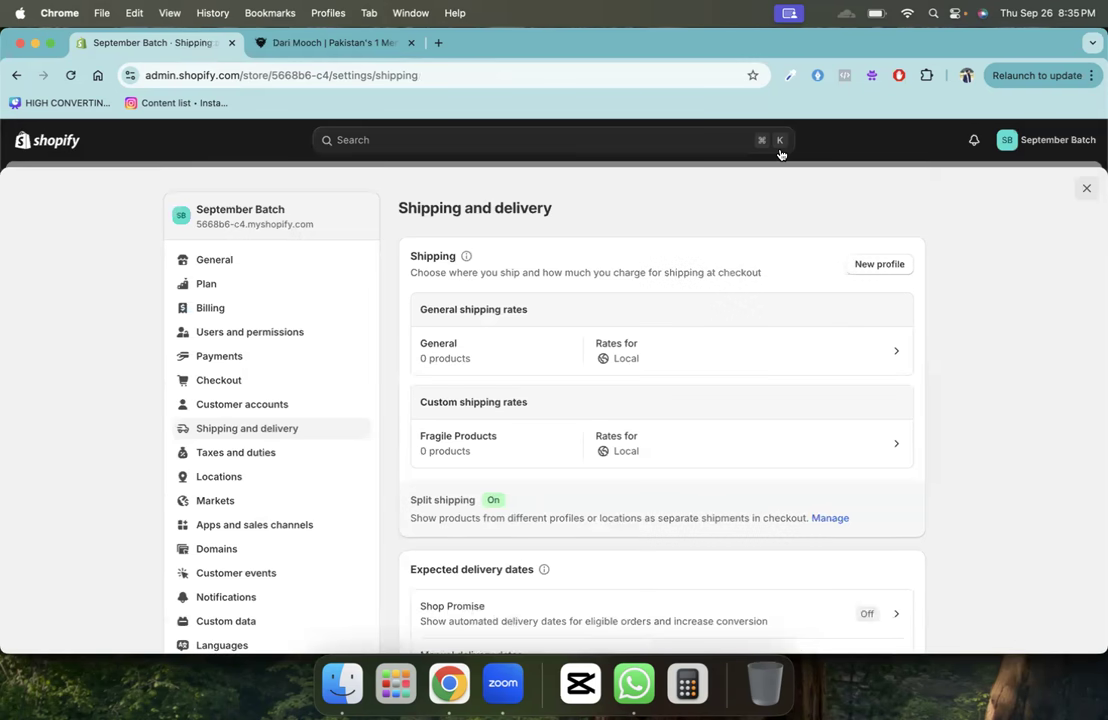
- Look over the General profile's rates, then open the Fragile Products profile
{"action": "left_click", "coordinate": [633, 335]}
{"action": "scroll", "coordinate": [710, 440], "scroll_direction": "down", "scroll_amount": 5}
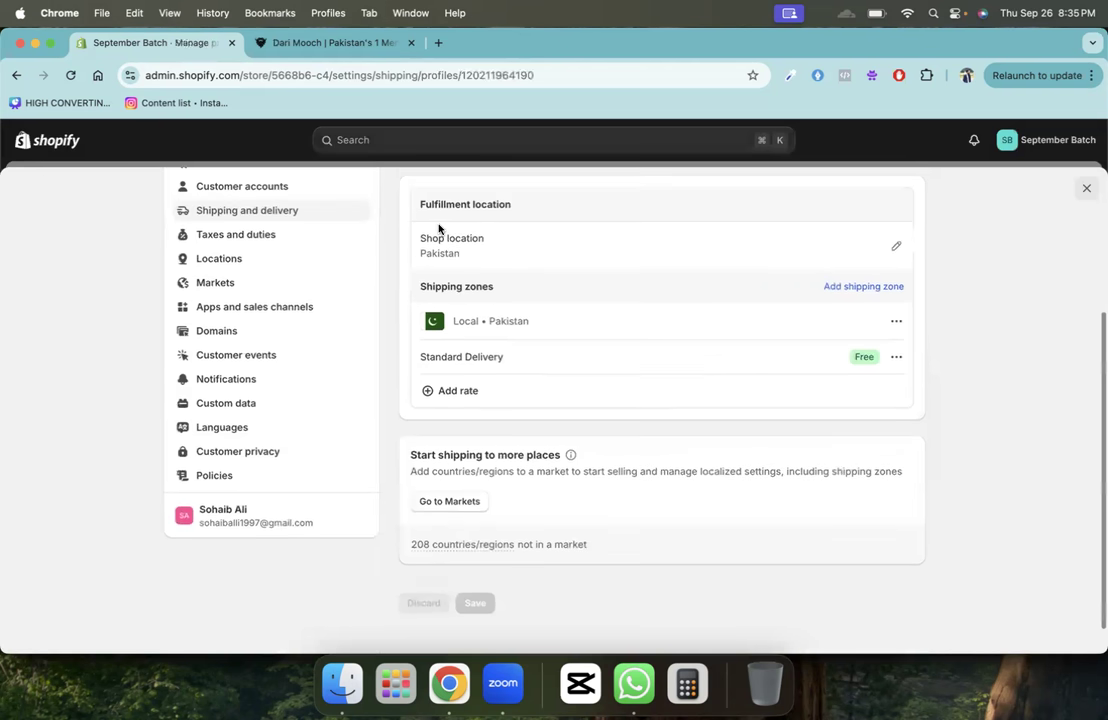
{"action": "scroll", "coordinate": [430, 225], "scroll_direction": "up", "scroll_amount": 5}
{"action": "left_click", "coordinate": [410, 209]}
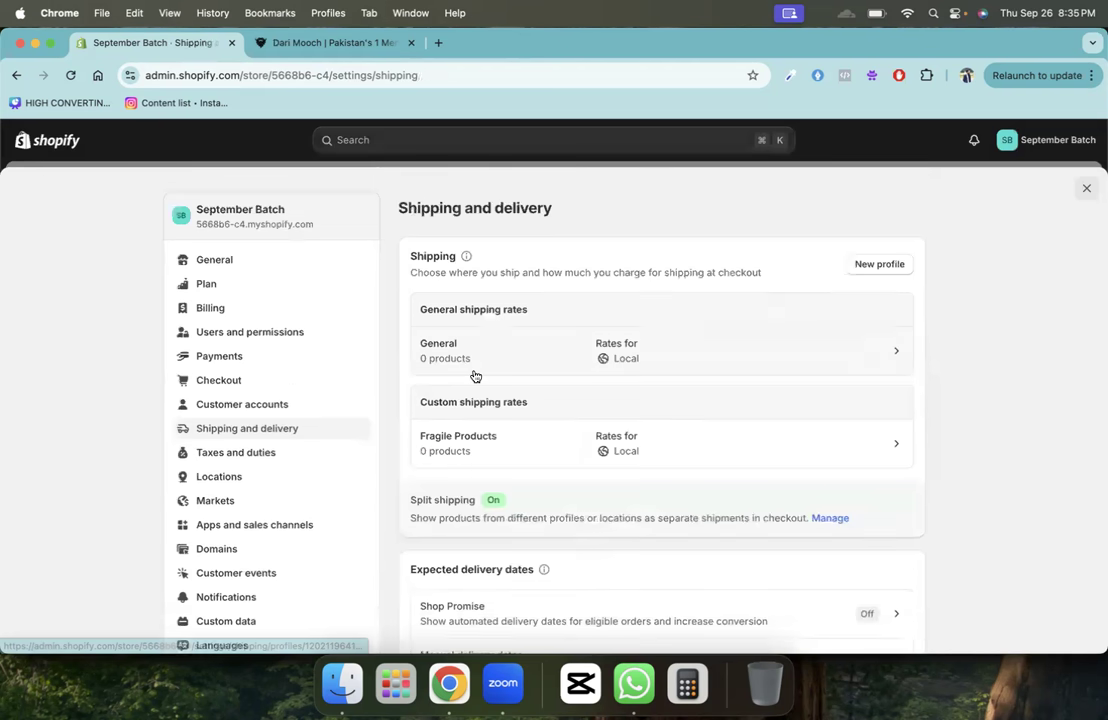
{"action": "left_click", "coordinate": [477, 432]}
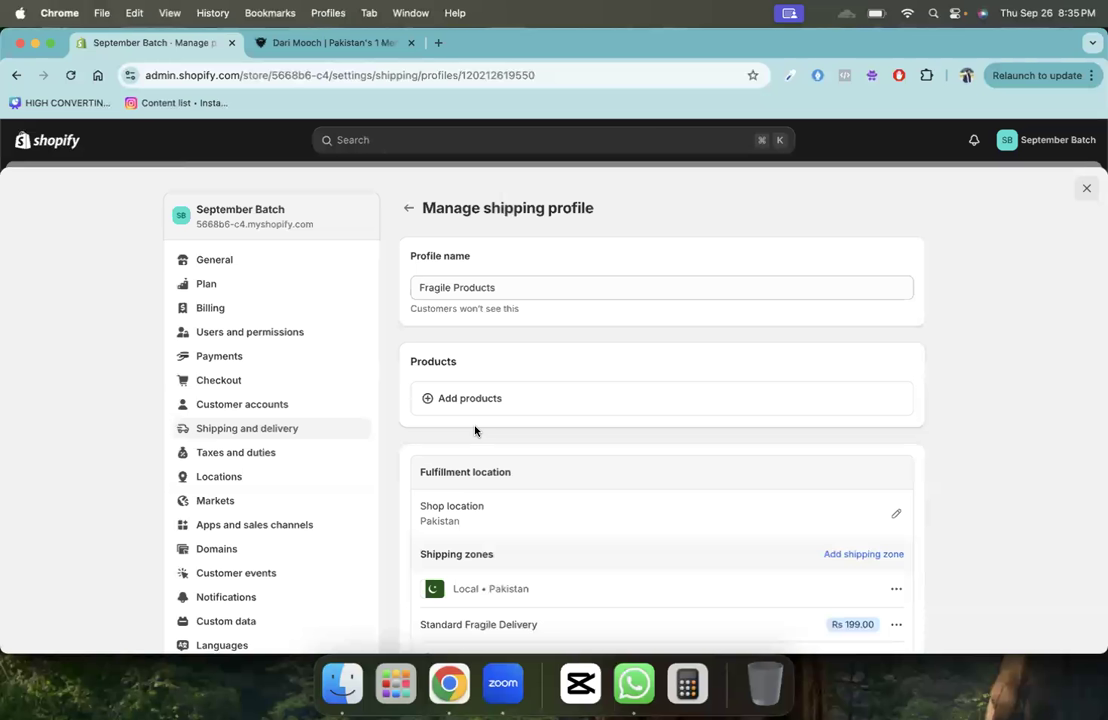
- View the Taxes and duties settings, then the Locations page with its Pakistan shop
{"action": "left_click", "coordinate": [256, 453]}
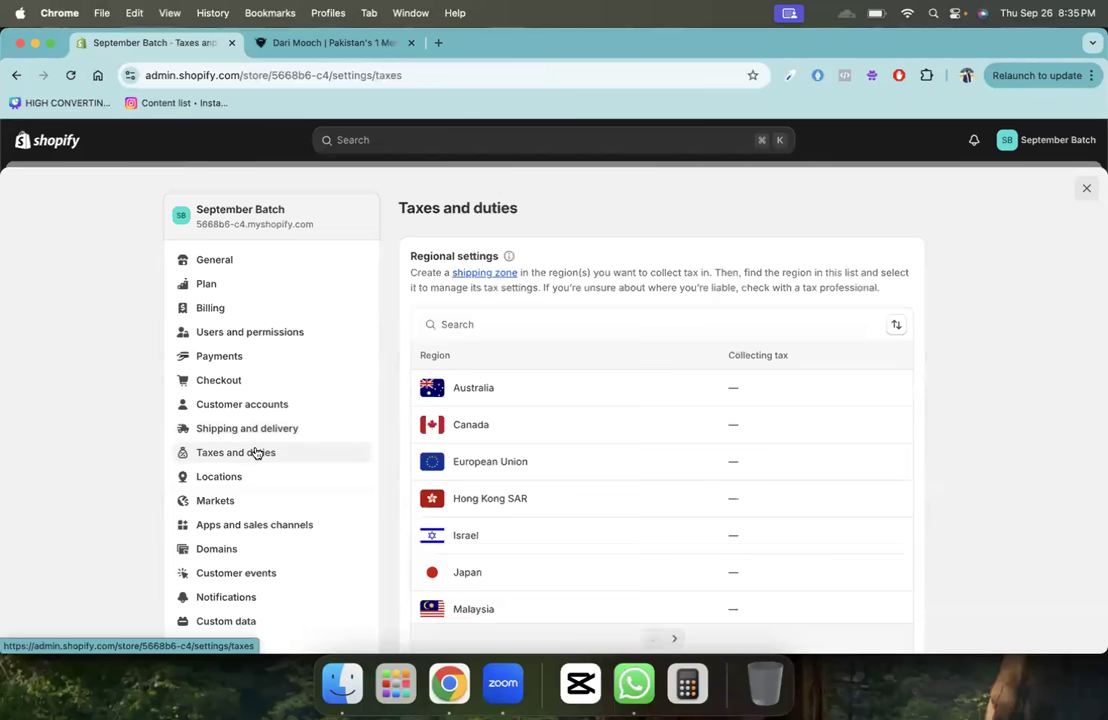
{"action": "left_click", "coordinate": [243, 478]}
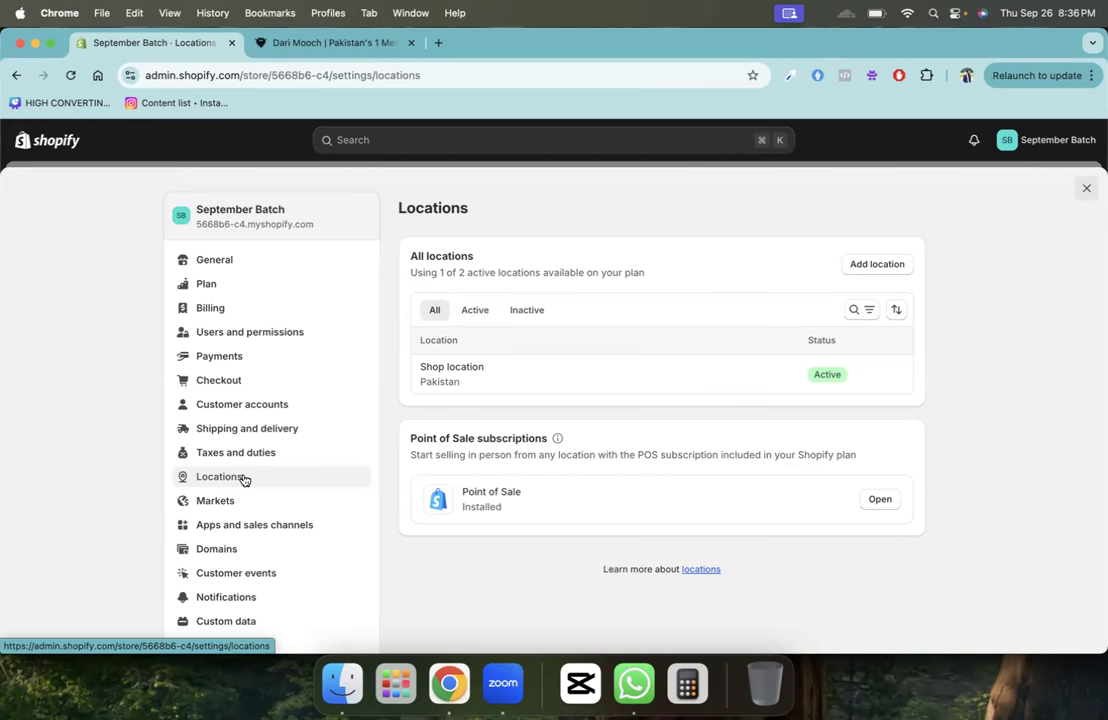
- Check Markets (Pakistan primary, International inactive), then go to Domains settings
{"action": "scroll", "coordinate": [243, 480], "scroll_direction": "down", "scroll_amount": 1}
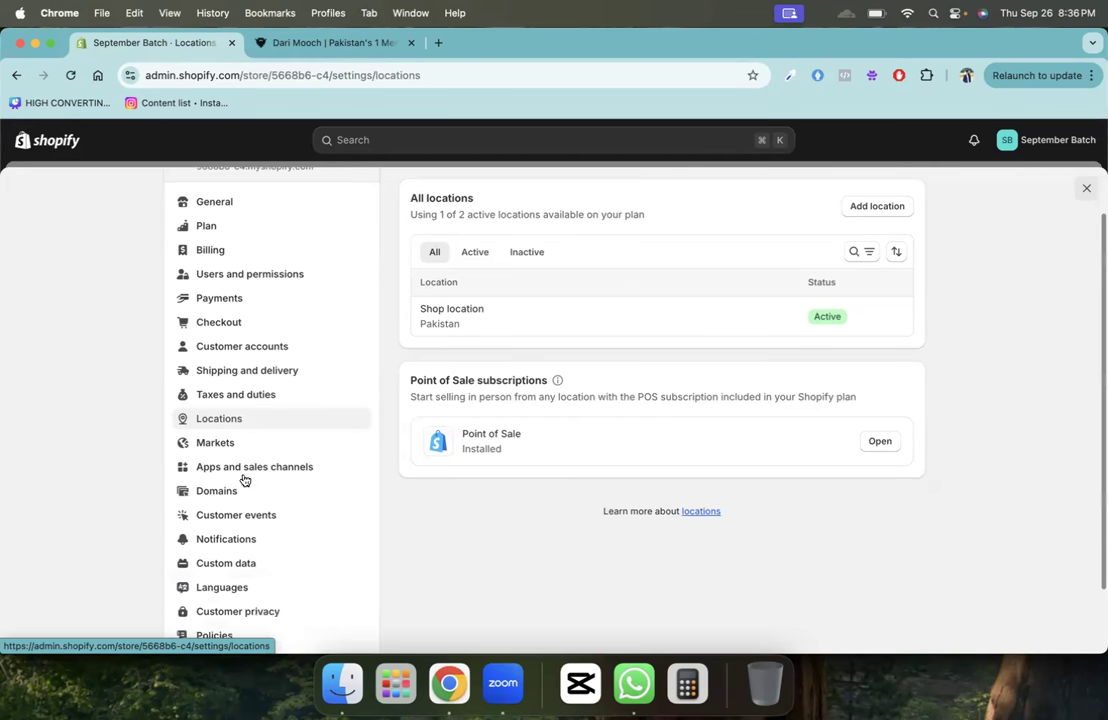
{"action": "left_click", "coordinate": [226, 452]}
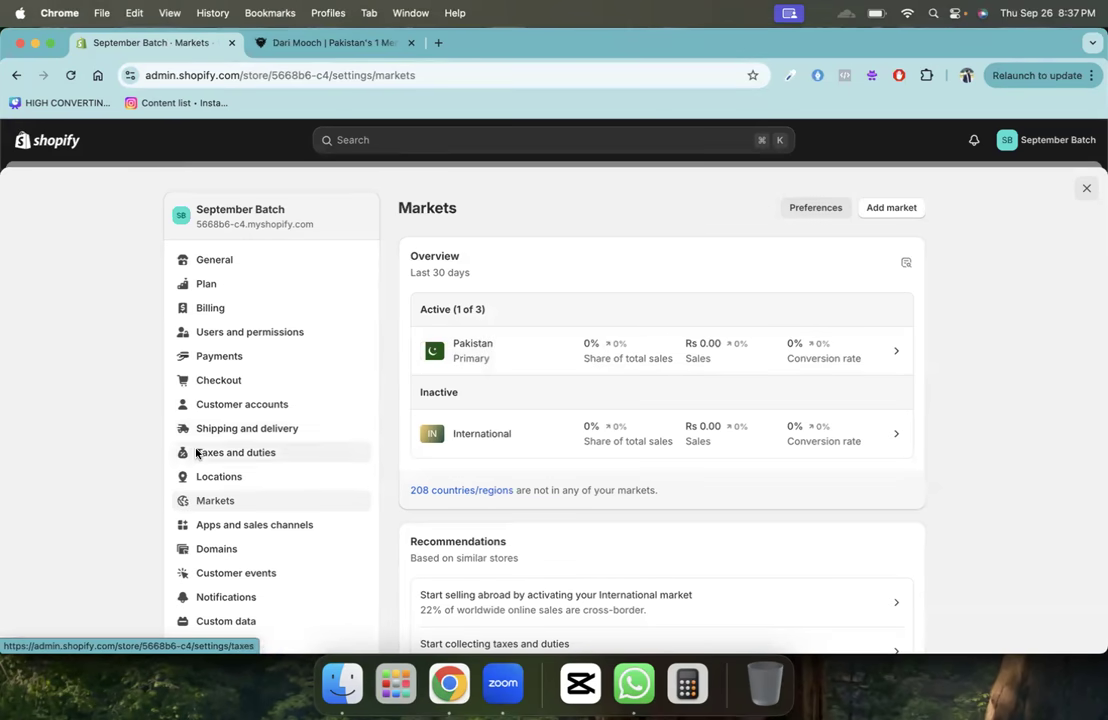
{"action": "scroll", "coordinate": [214, 457], "scroll_direction": "down", "scroll_amount": 2}
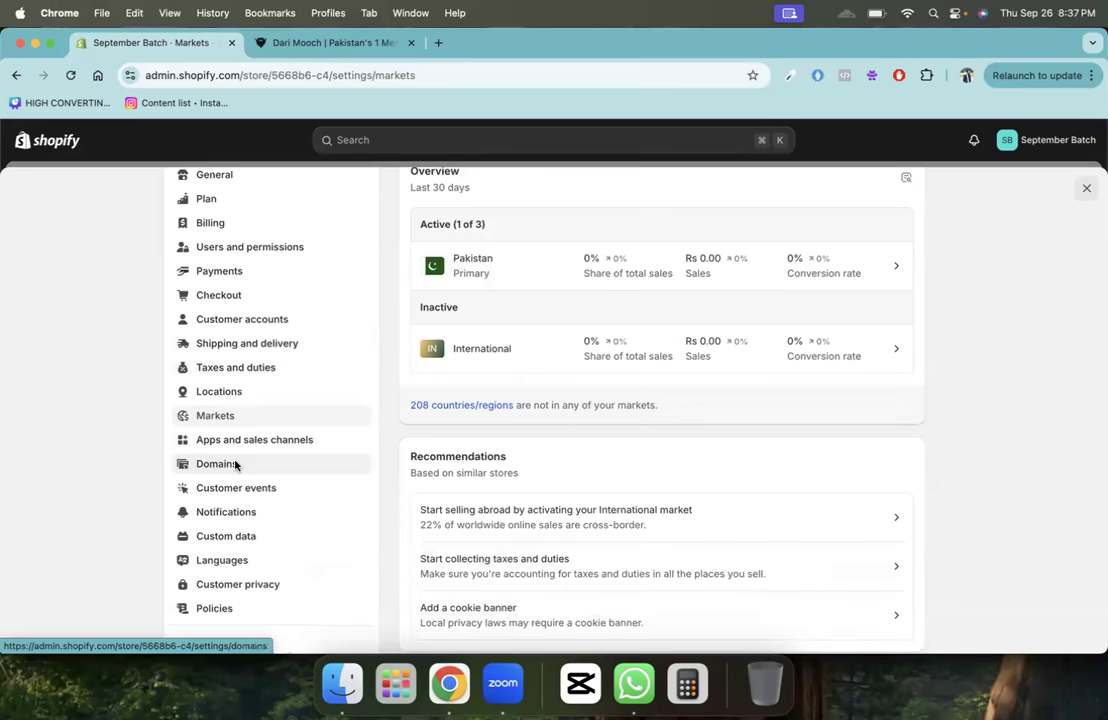
{"action": "left_click", "coordinate": [236, 464]}
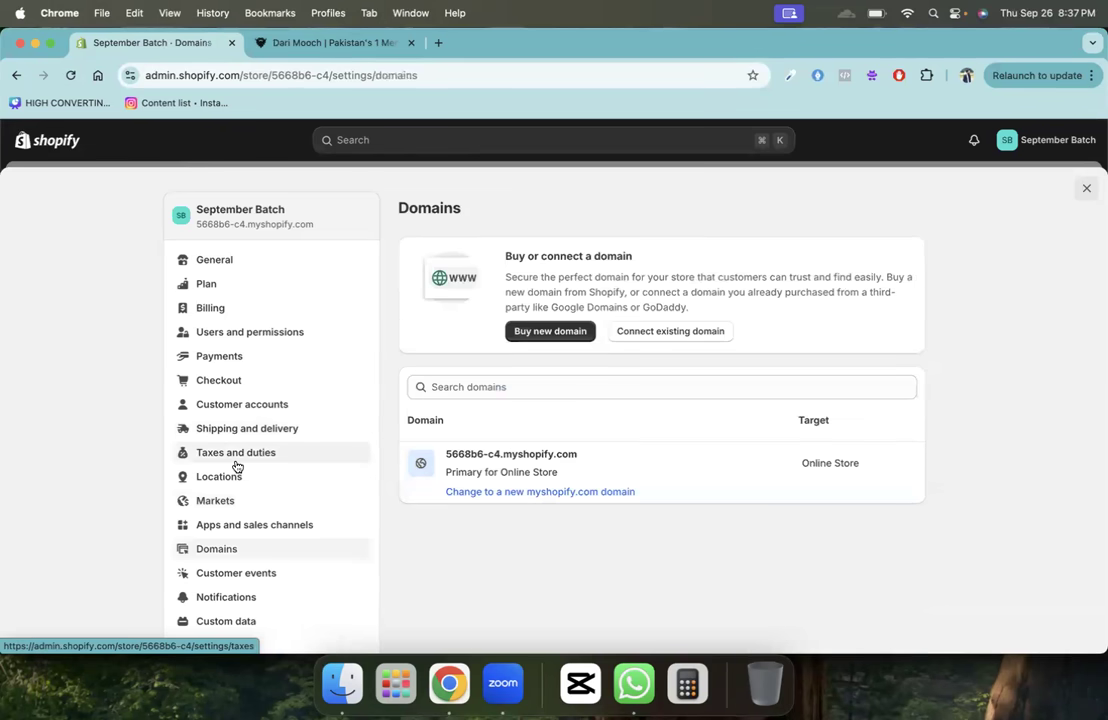
- Search for a new septemberbatch domain and note septemberbatch.com at $16.00 USD/year
{"action": "left_click", "coordinate": [577, 331]}
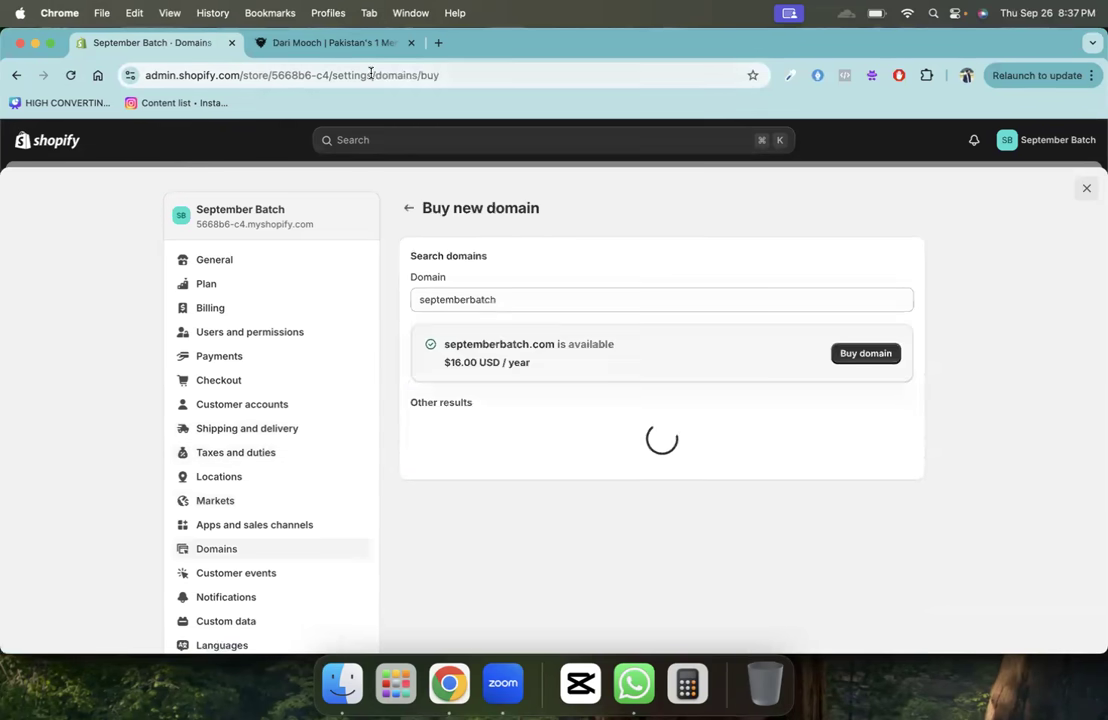
{"action": "left_click", "coordinate": [265, 44]}
{"action": "left_click", "coordinate": [160, 43]}
{"action": "triple_click", "coordinate": [455, 365]}
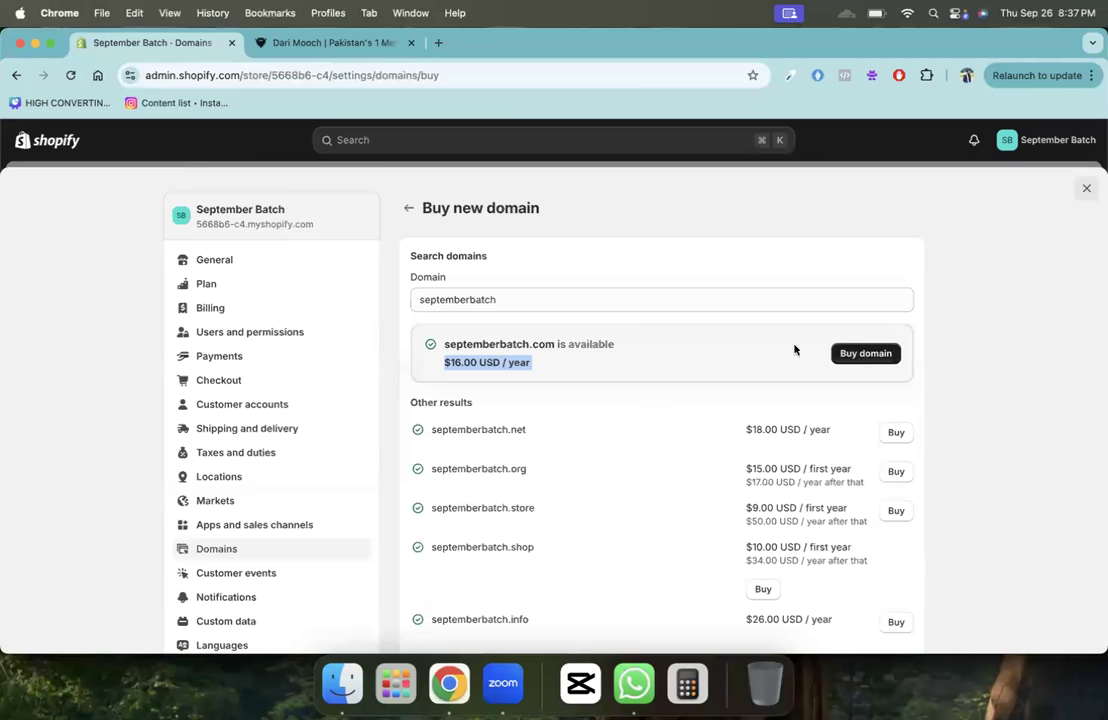
{"action": "left_click", "coordinate": [408, 208]}
{"action": "left_click", "coordinate": [329, 45]}
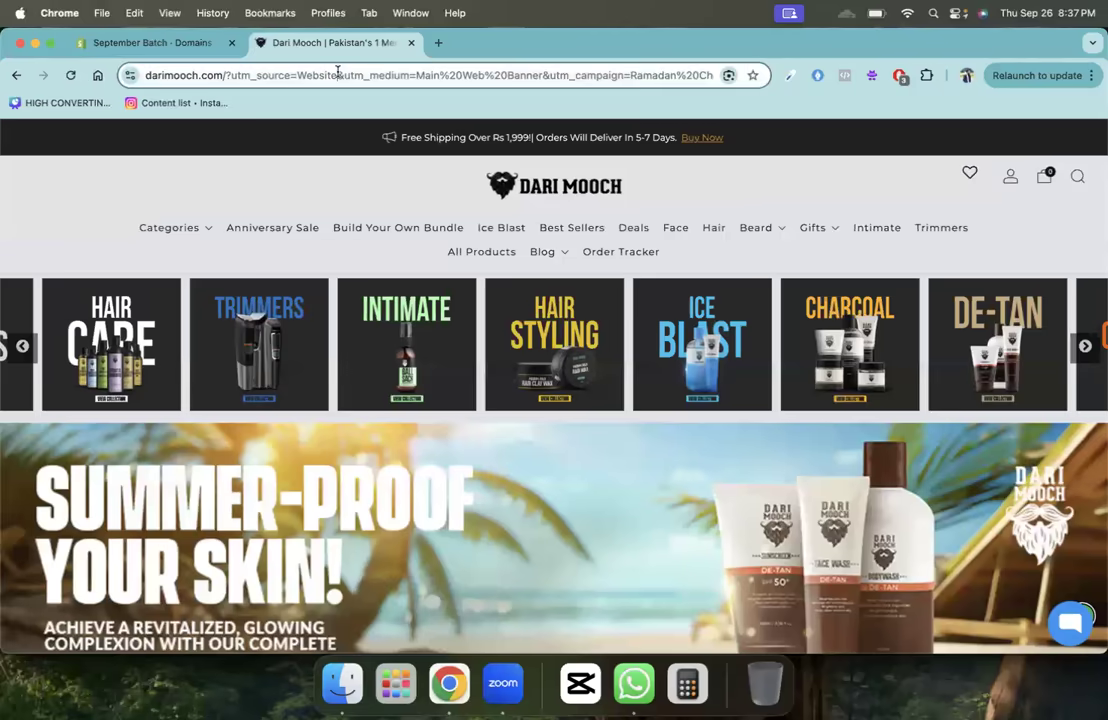
- Search the web for 'godady' and open the GoDaddy website
{"action": "left_click", "coordinate": [336, 74]}
{"action": "type", "text": "godady"}
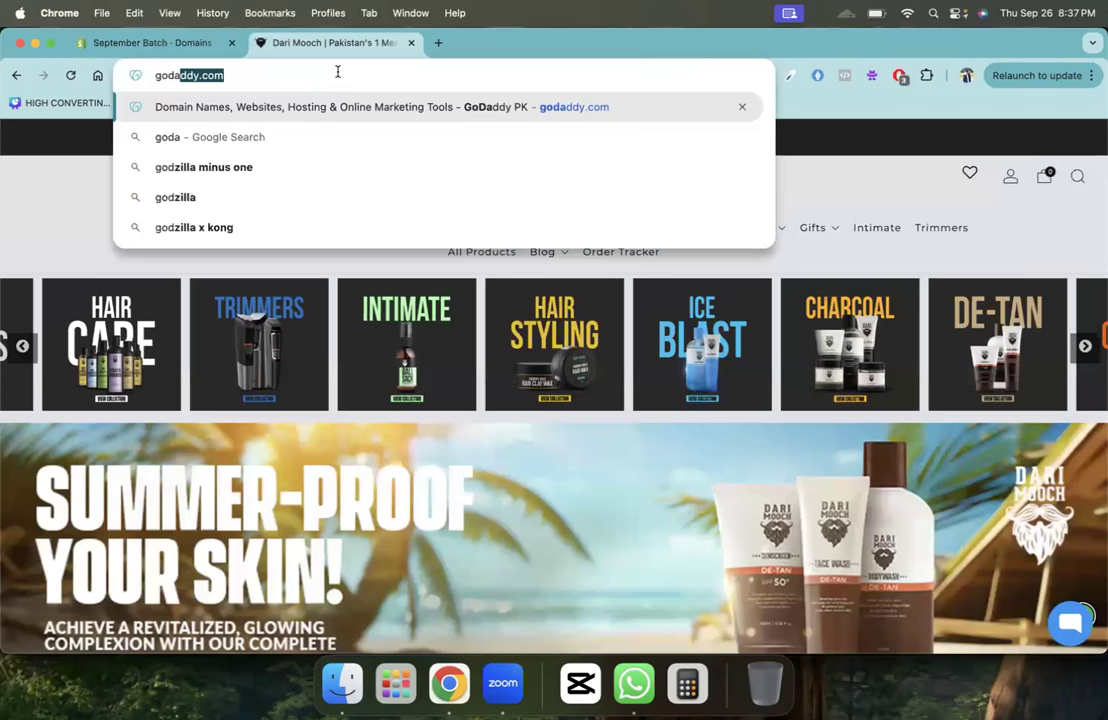
{"action": "key", "text": "Return"}
{"action": "left_click", "coordinate": [284, 341]}
- In a new tab, search for 'namecheap' and open the Namecheap website
{"action": "left_click", "coordinate": [436, 44]}
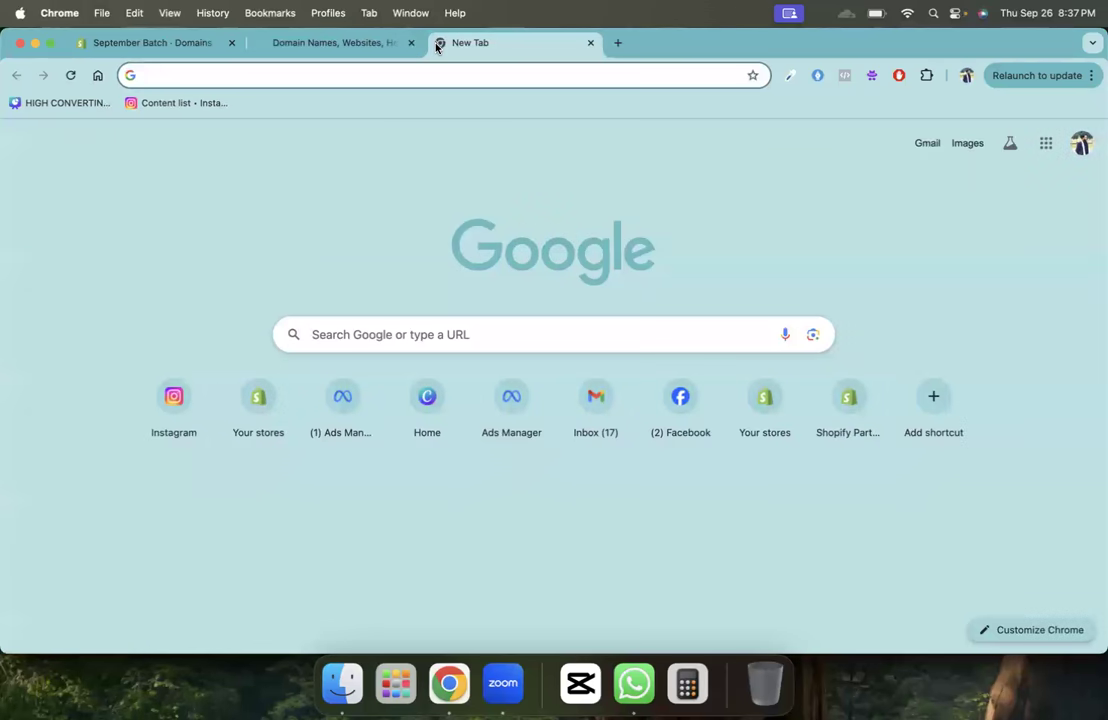
{"action": "type", "text": "namecheap"}
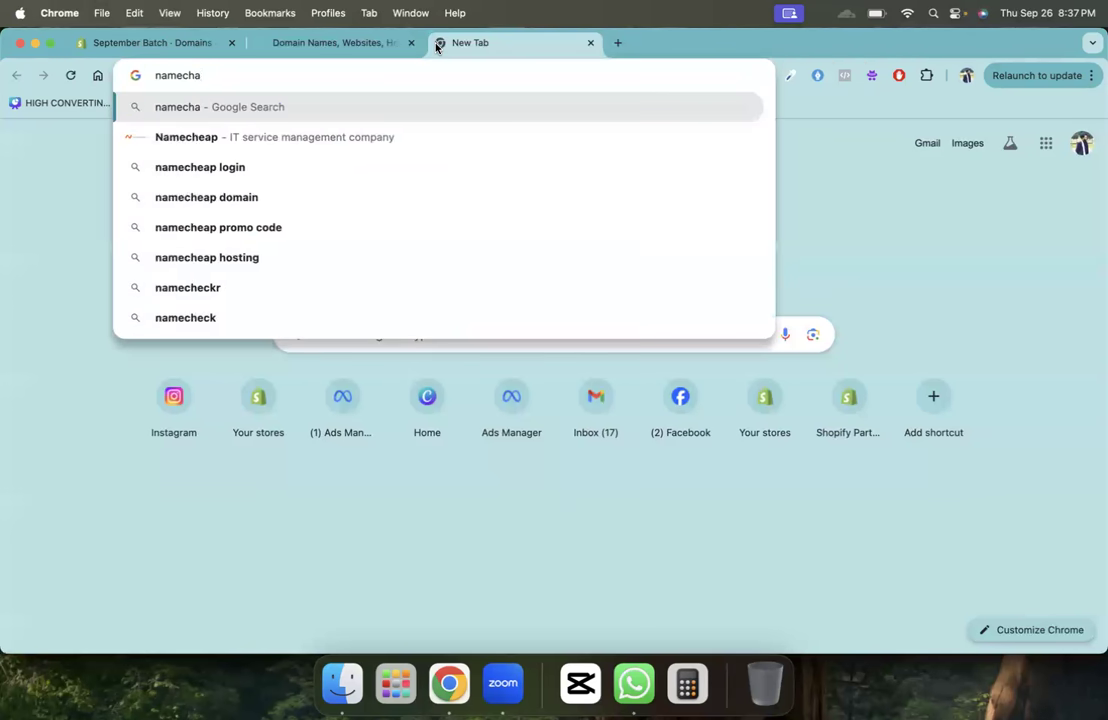
{"action": "key", "text": "Return"}
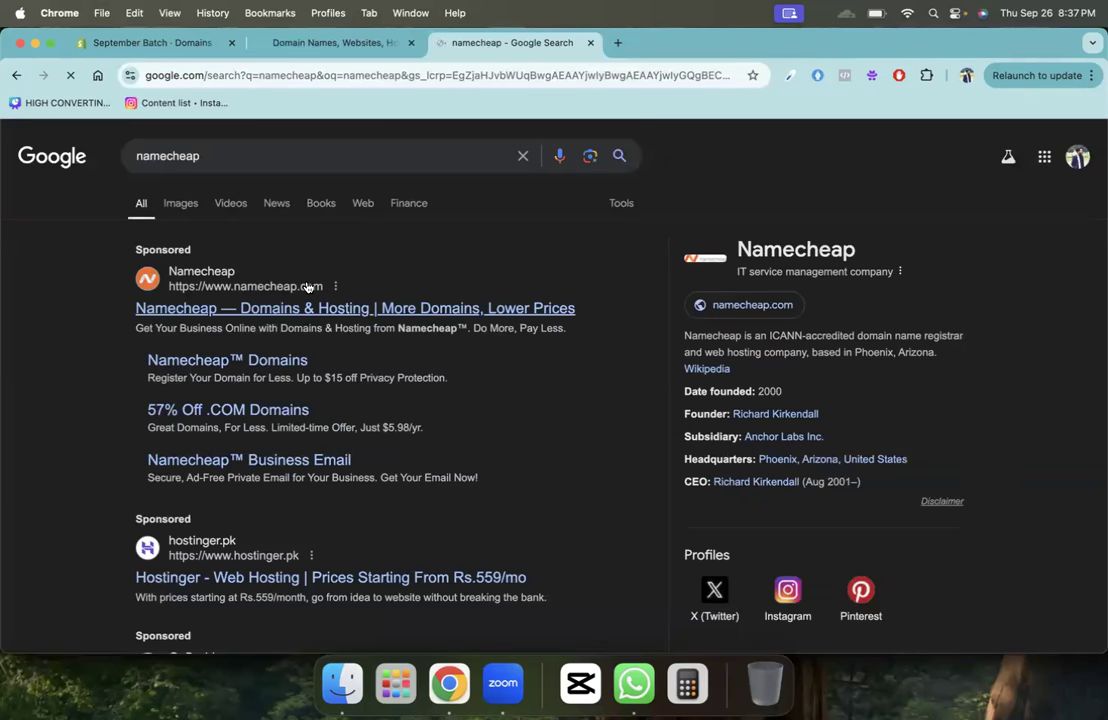
{"action": "left_click", "coordinate": [307, 288]}
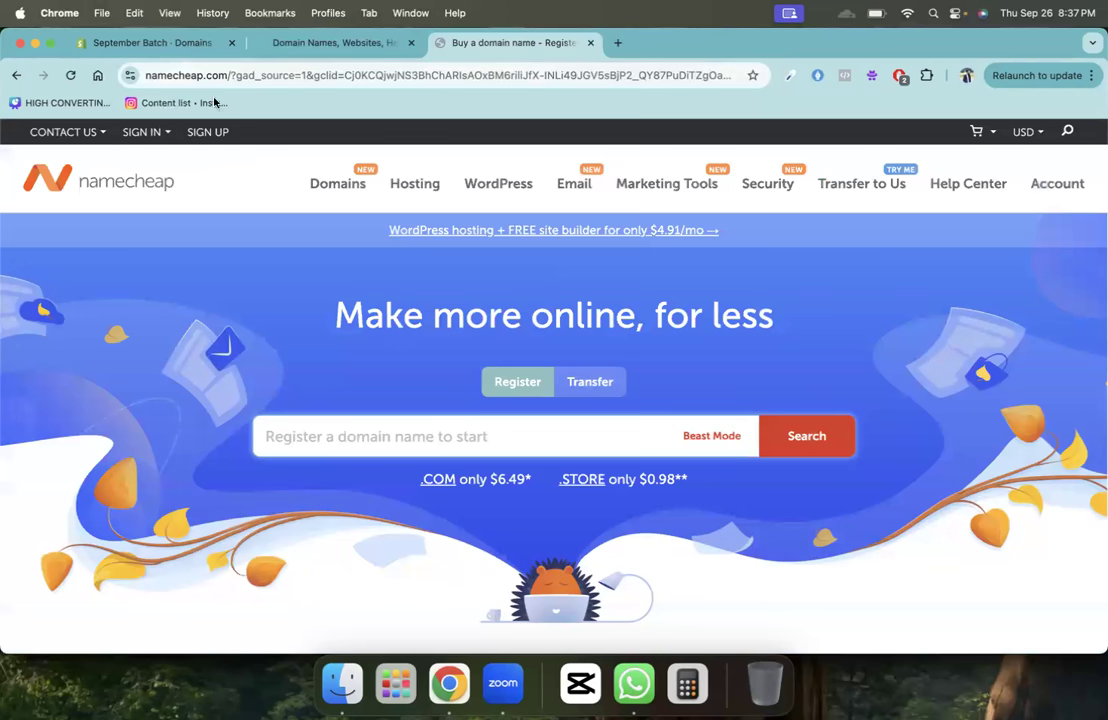
- Open Shopify's Connect existing domain form, then a blank new browser tab
{"action": "left_click", "coordinate": [153, 45]}
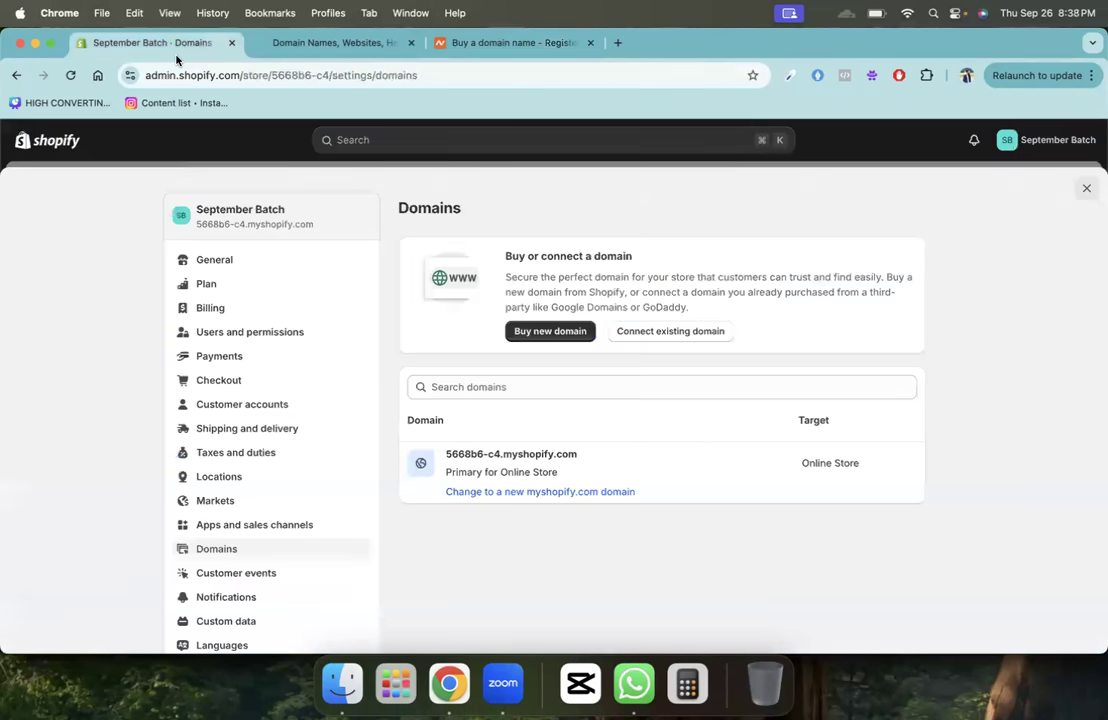
{"action": "left_click", "coordinate": [691, 334]}
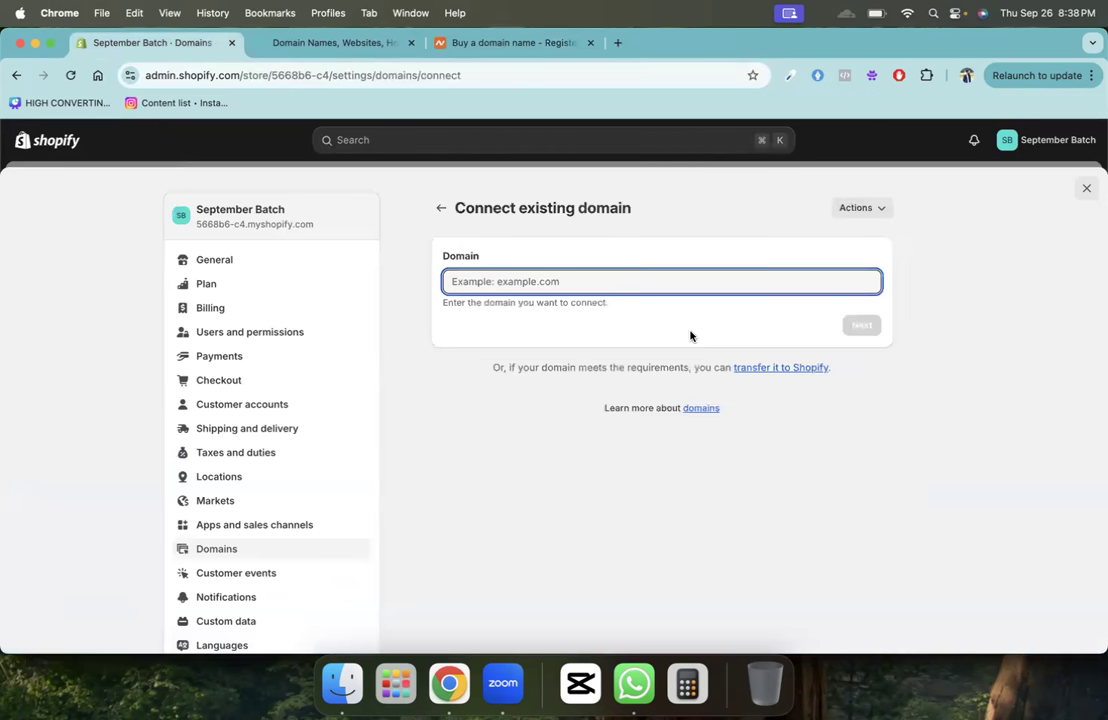
{"action": "left_click", "coordinate": [619, 43]}
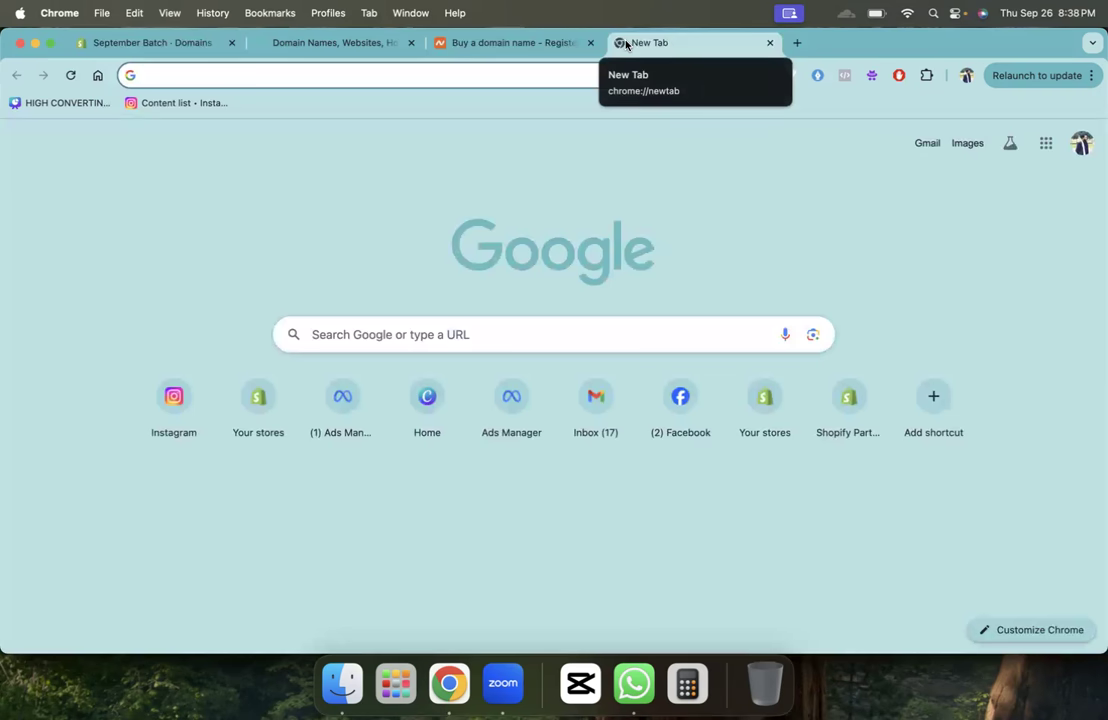
- Search 'connect godaddy domain with shopify' and open the first result under Videos
{"action": "type", "text": "y"}
{"action": "key", "text": "BackSpace"}
{"action": "key", "text": "BackSpace"}
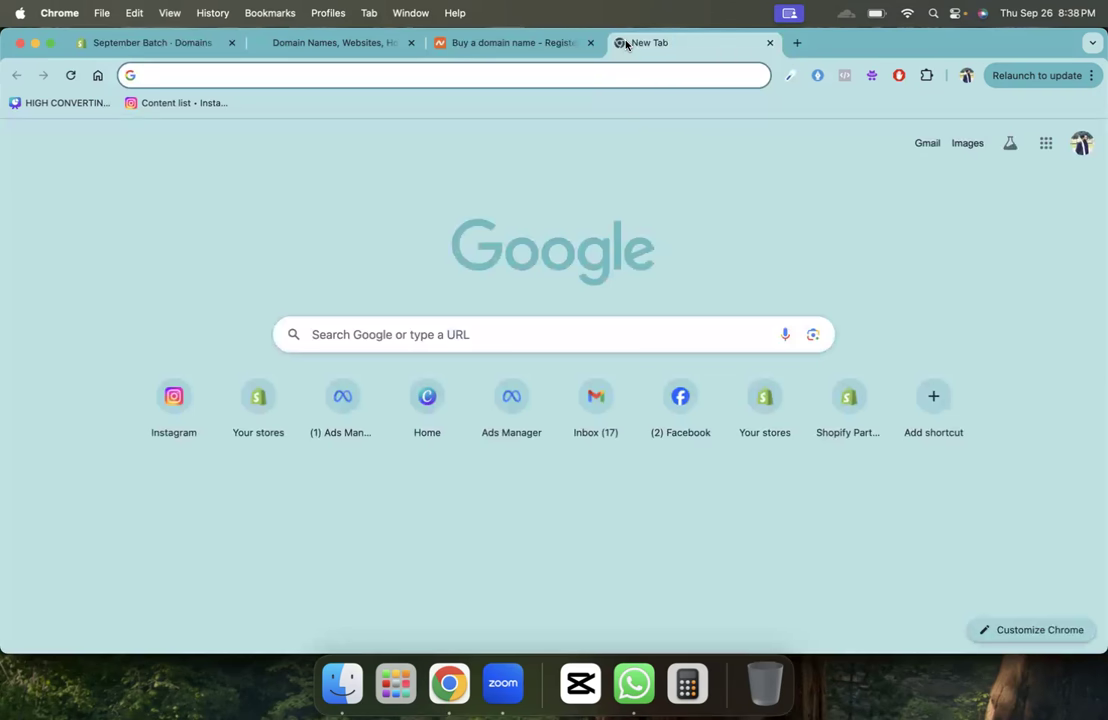
{"action": "type", "text": "connect "}
{"action": "type", "text": "fg"}
{"action": "key", "text": "BackSpace"}
{"action": "key", "text": "BackSpace"}
{"action": "type", "text": "godaddy domain "}
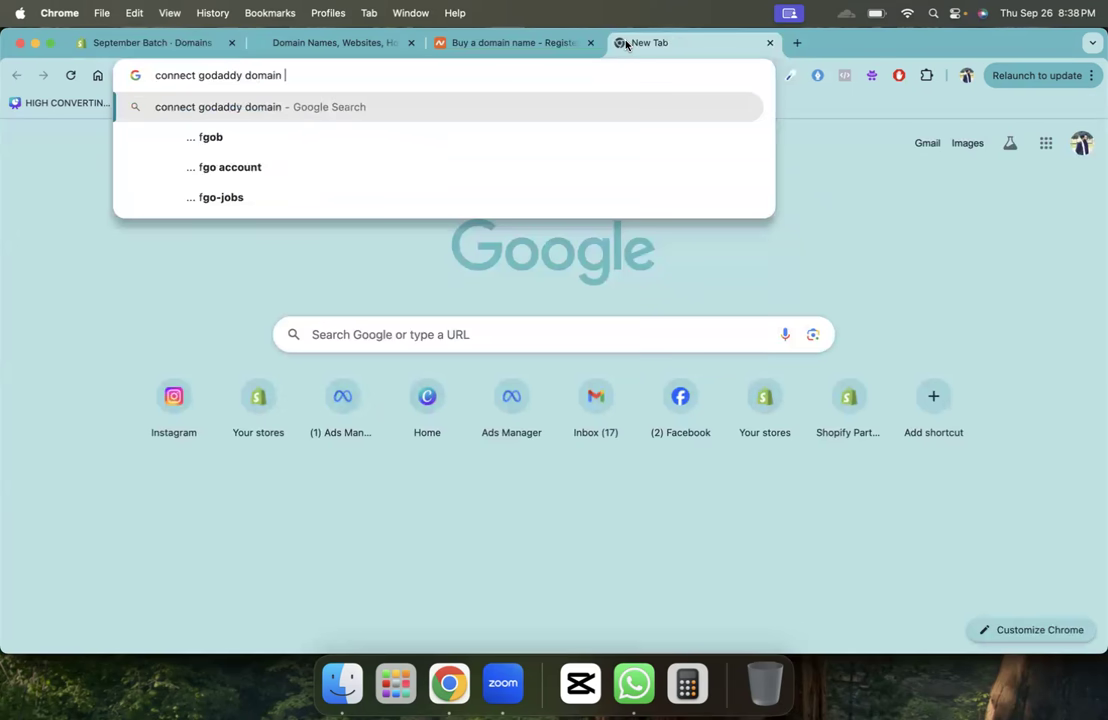
{"action": "type", "text": "with shopify"}
{"action": "key", "text": "Return"}
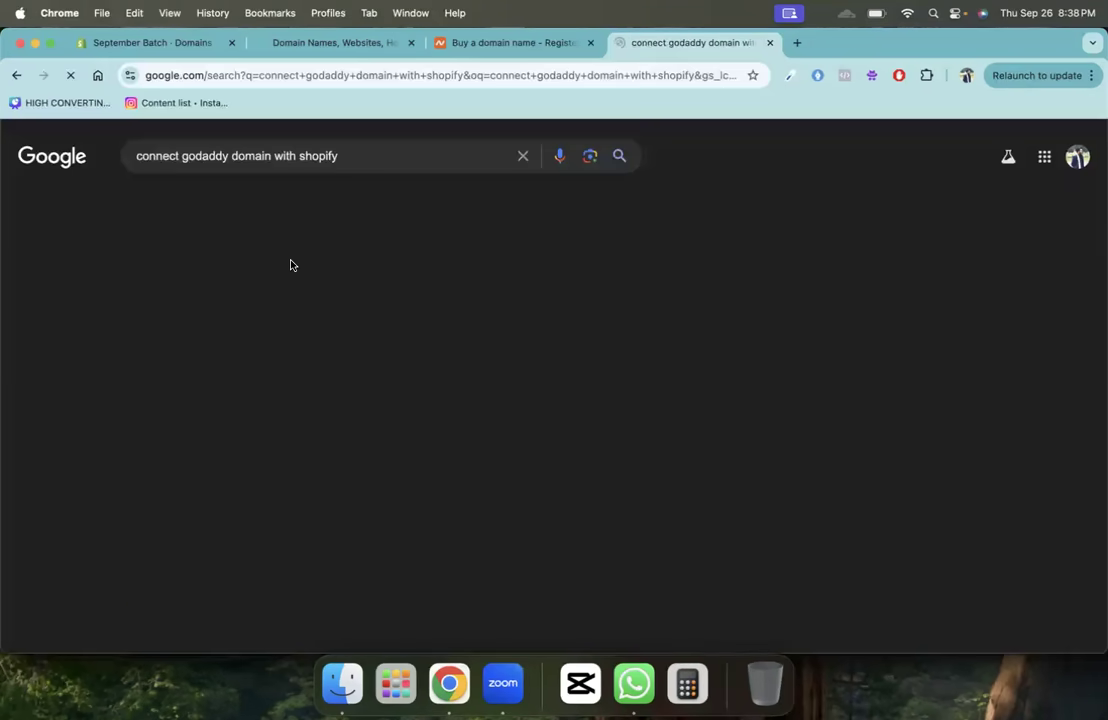
{"action": "left_click", "coordinate": [186, 206]}
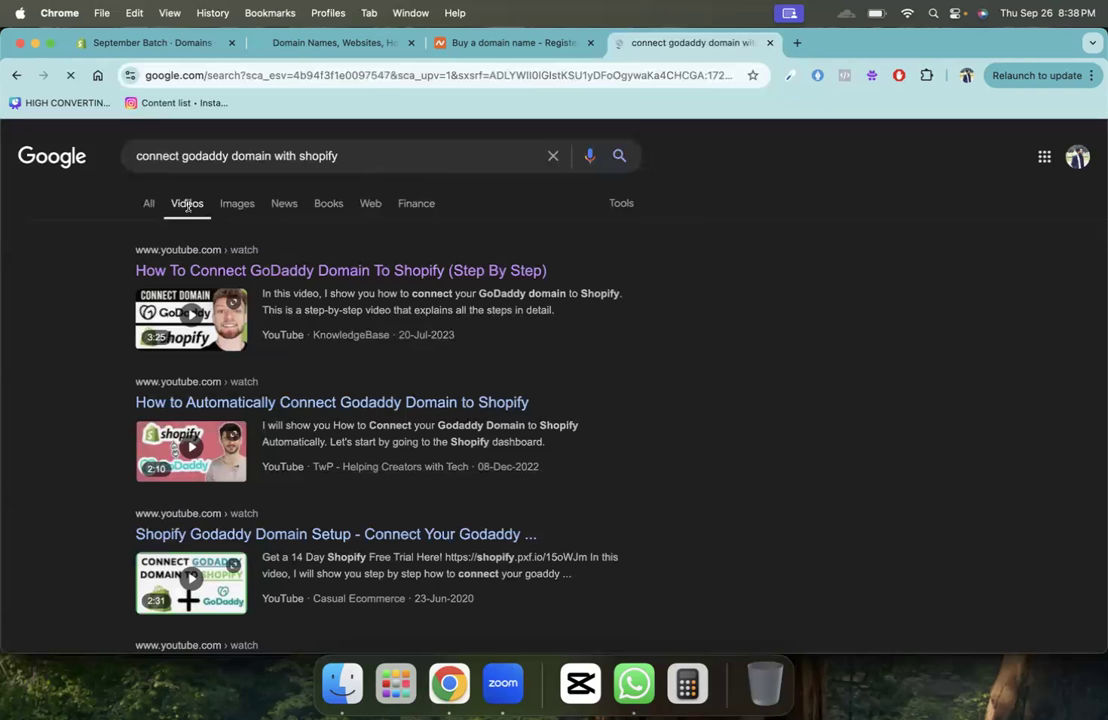
{"action": "left_click", "coordinate": [358, 272]}
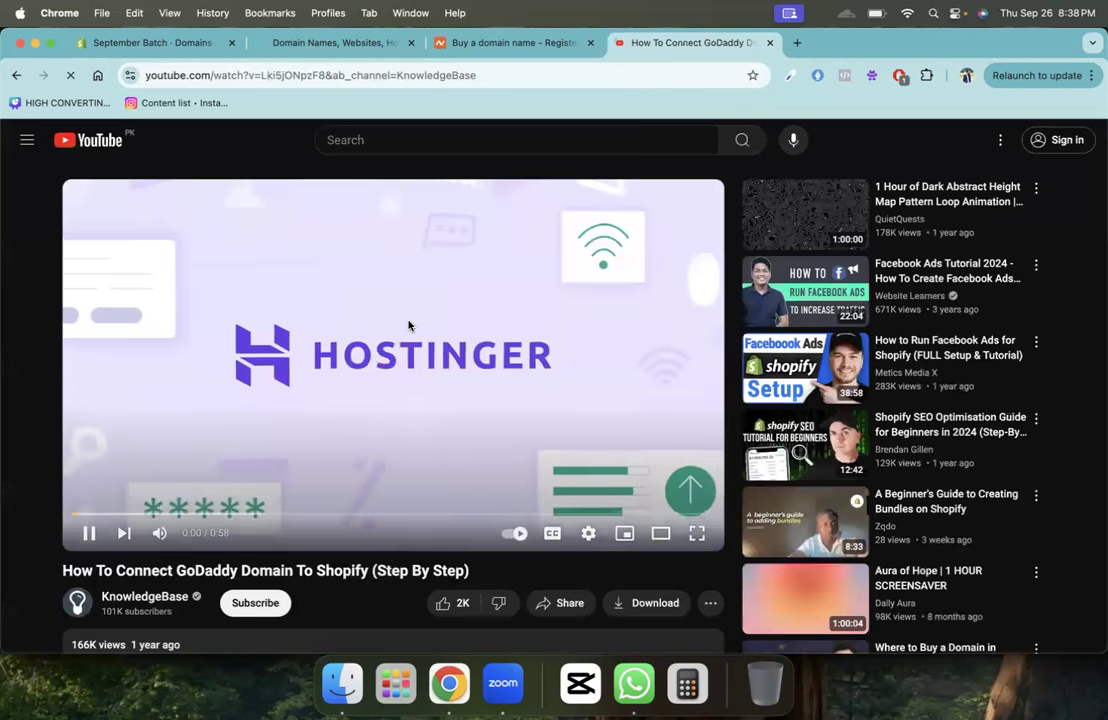
- Skip the ad, decline YouTube Premium, and seek the tutorial ahead to 0:36
{"action": "left_click", "coordinate": [408, 325]}
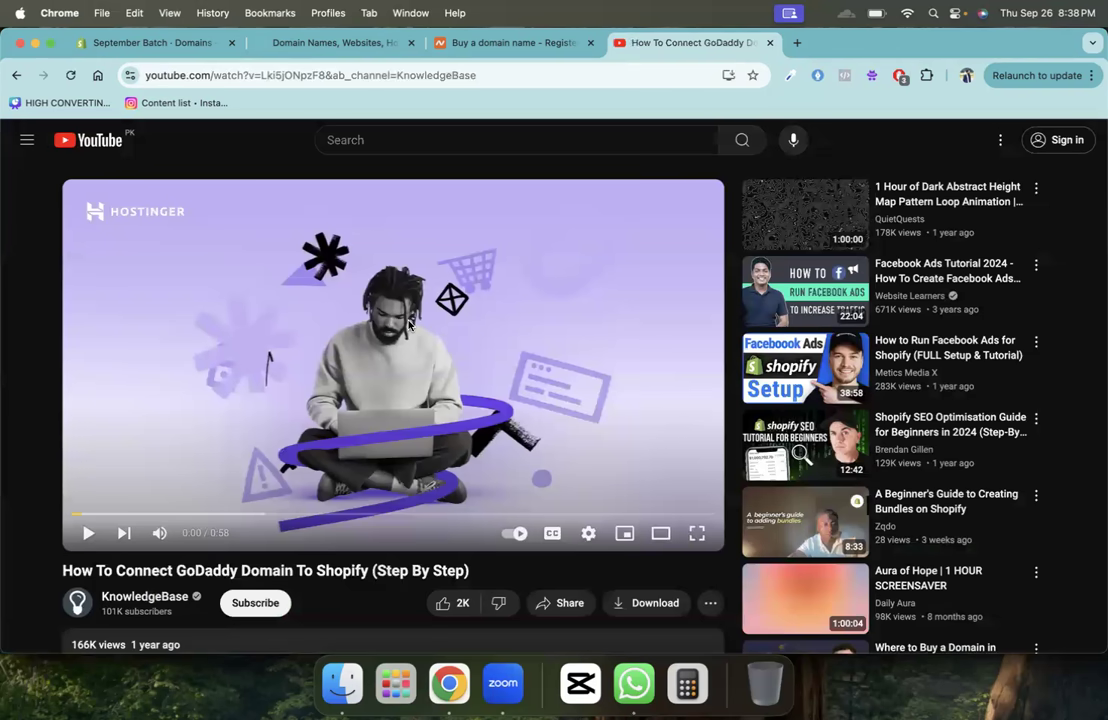
{"action": "left_click", "coordinate": [408, 325]}
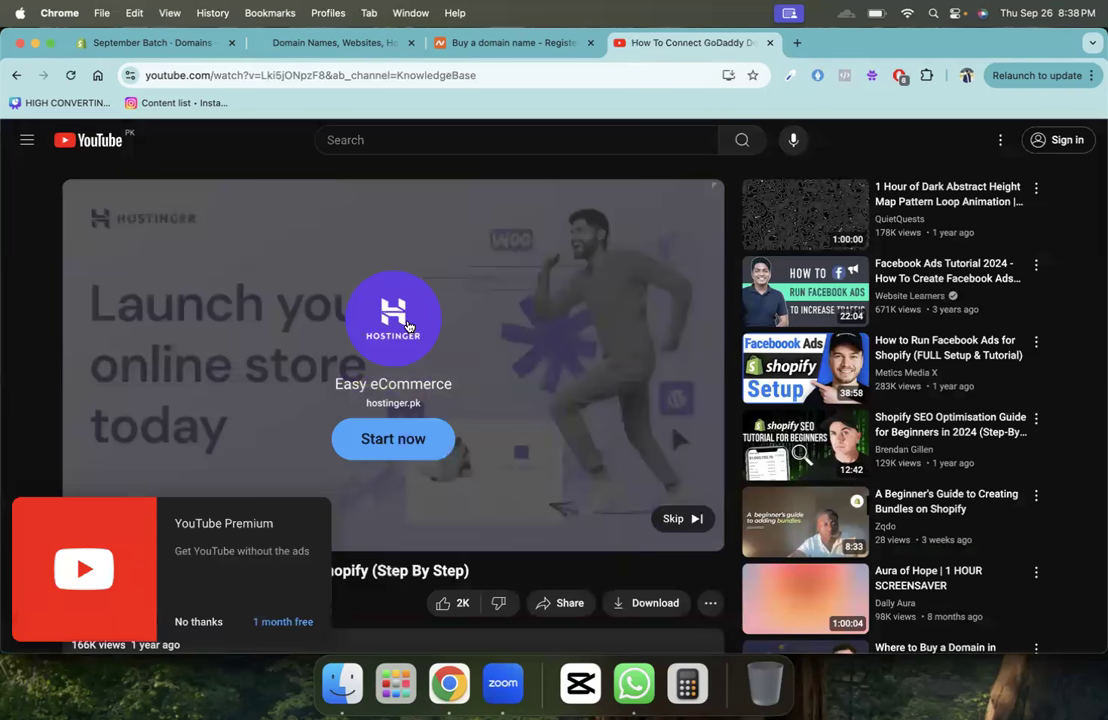
{"action": "left_click", "coordinate": [678, 518]}
{"action": "left_click", "coordinate": [190, 621]}
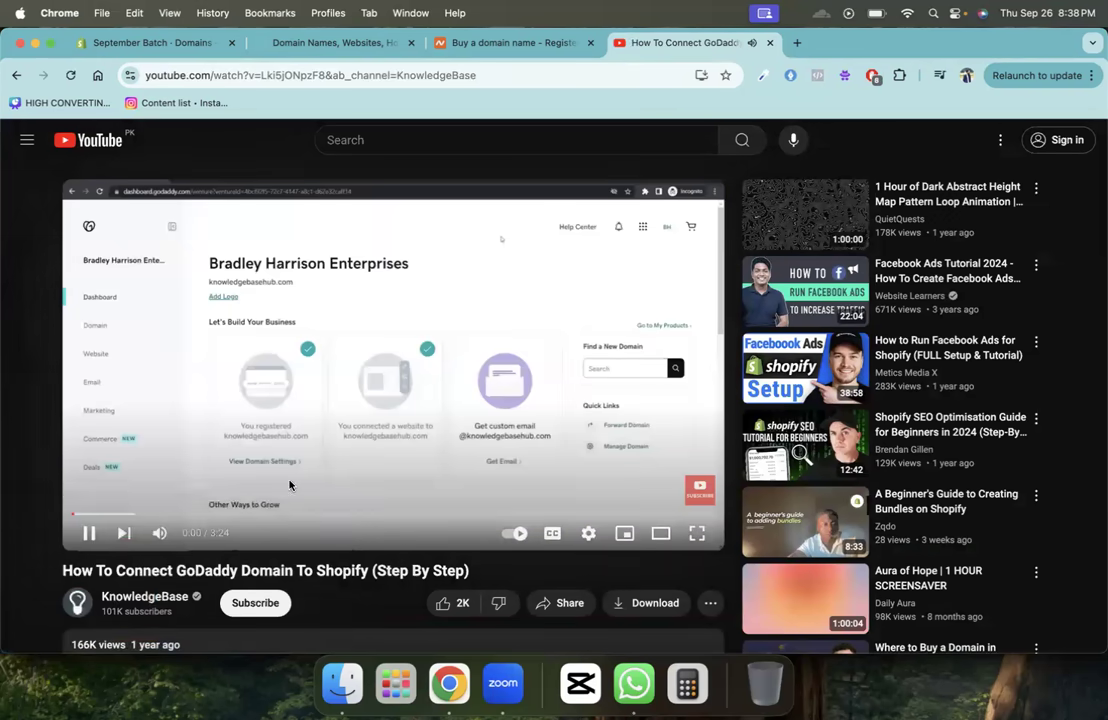
{"action": "key", "text": "Right"}
{"action": "key", "text": "Right"}
{"action": "key", "text": "Right"}
{"action": "key", "text": "Right"}
{"action": "key", "text": "Right"}
{"action": "key", "text": "Right"}
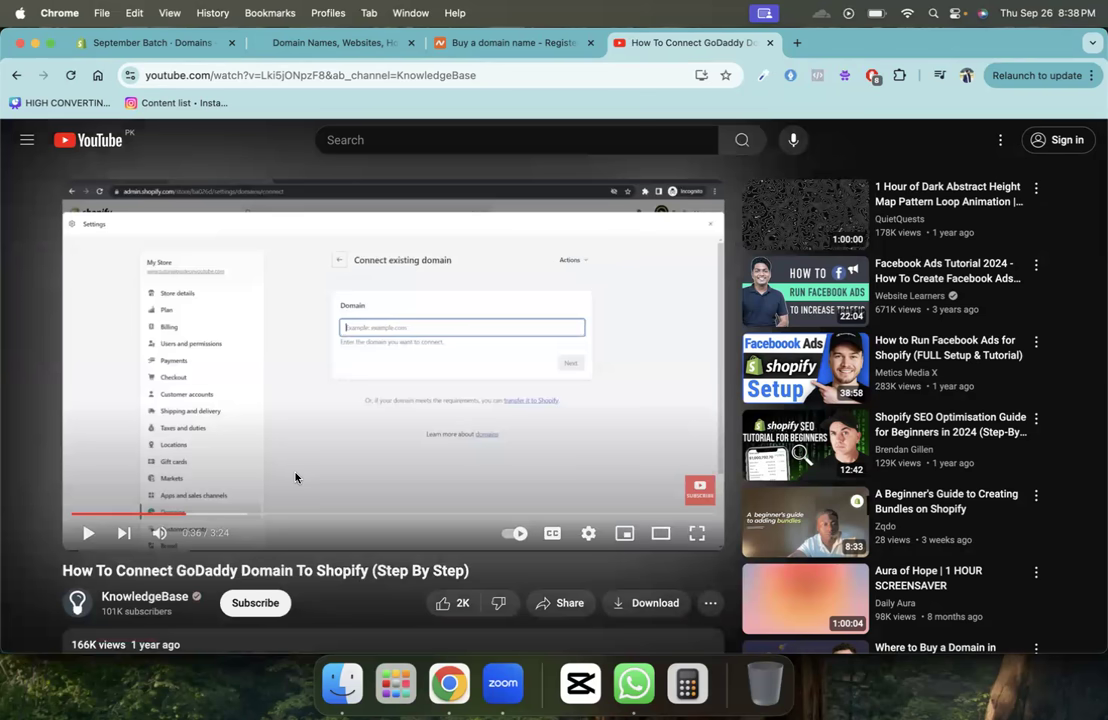
- Open the empty Return and refund policy editor under Policies settings
{"action": "left_click", "coordinate": [129, 42]}
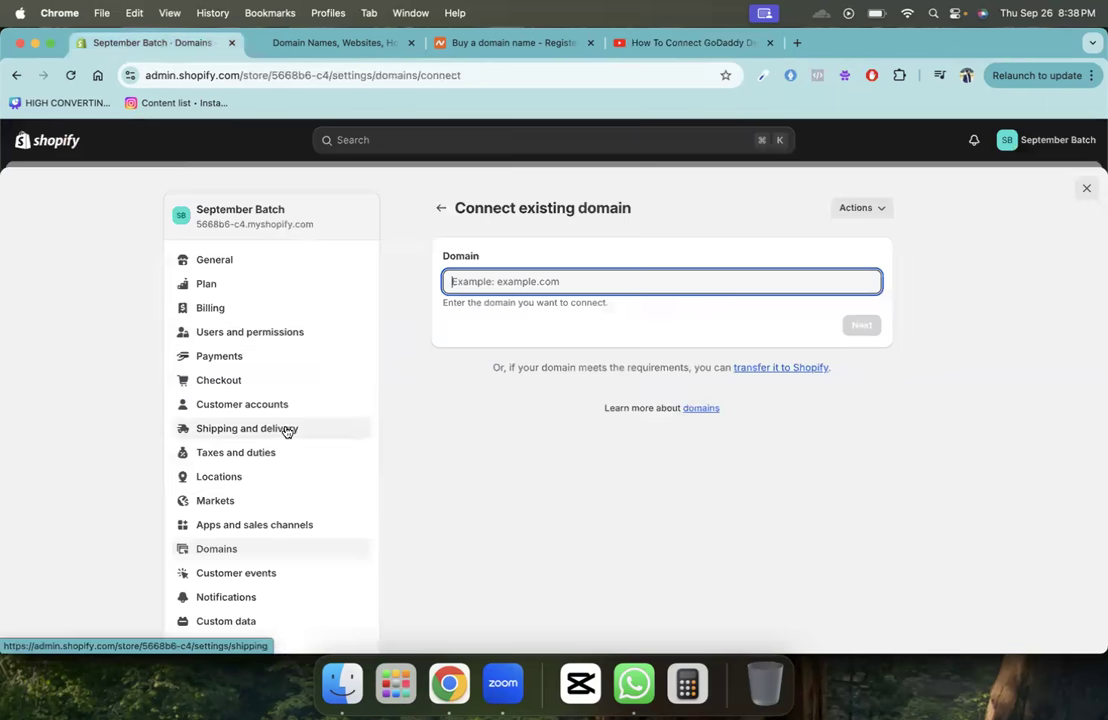
{"action": "scroll", "coordinate": [286, 431], "scroll_direction": "down", "scroll_amount": 3}
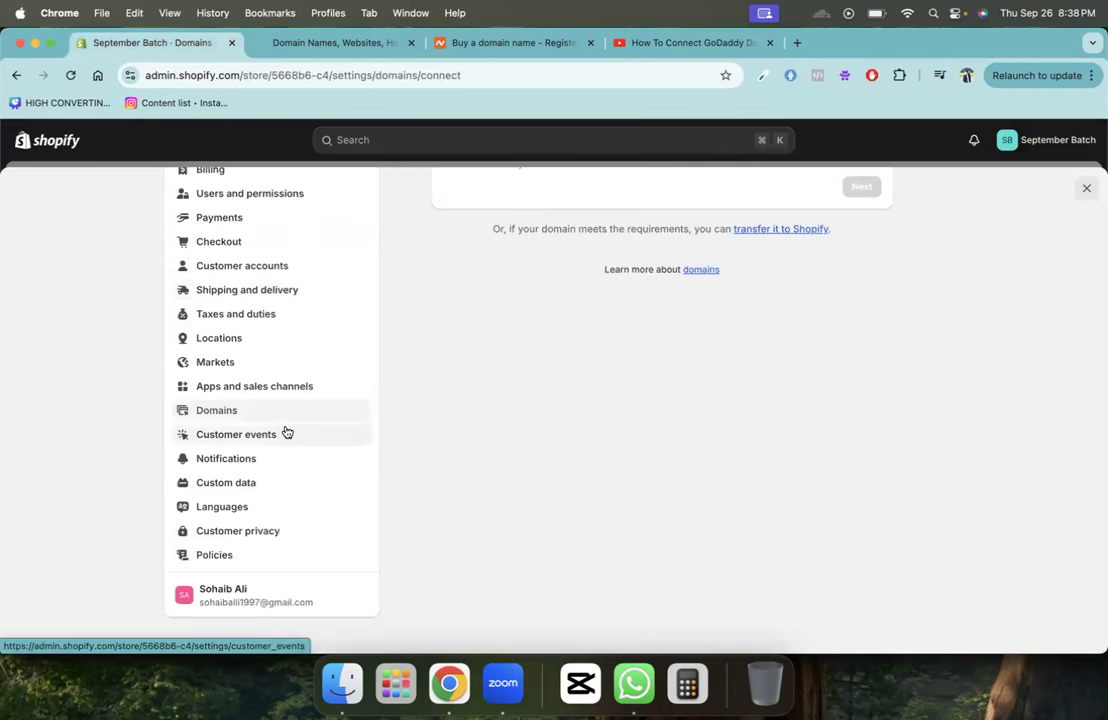
{"action": "left_click", "coordinate": [240, 554]}
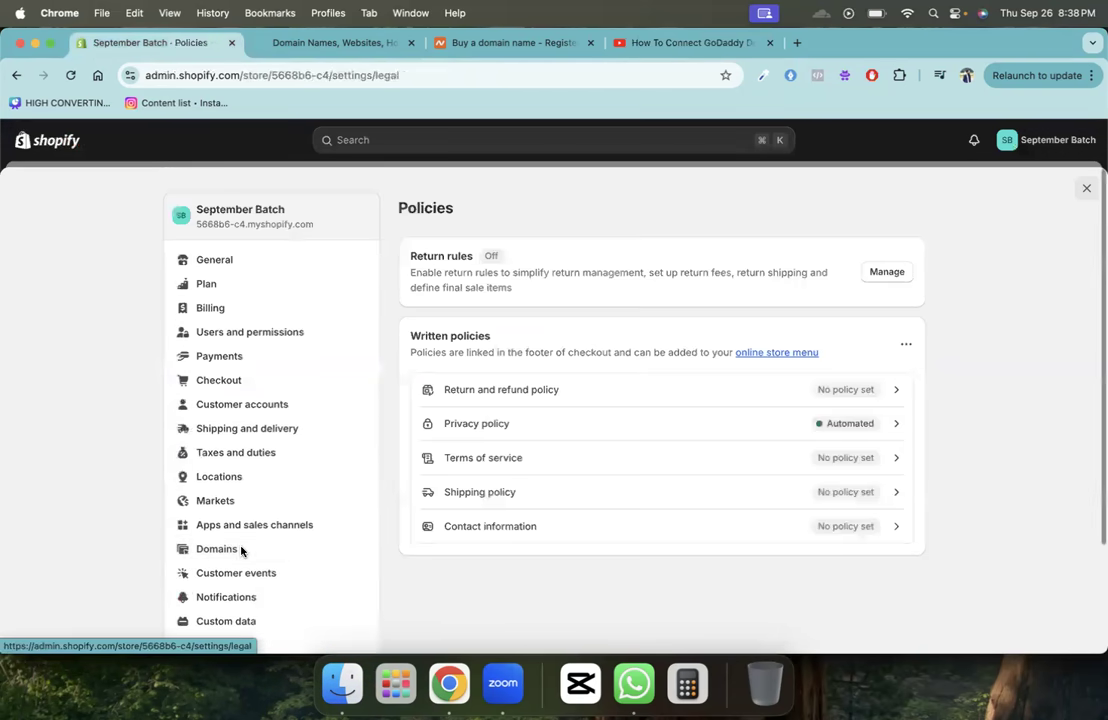
{"action": "left_click", "coordinate": [570, 393]}
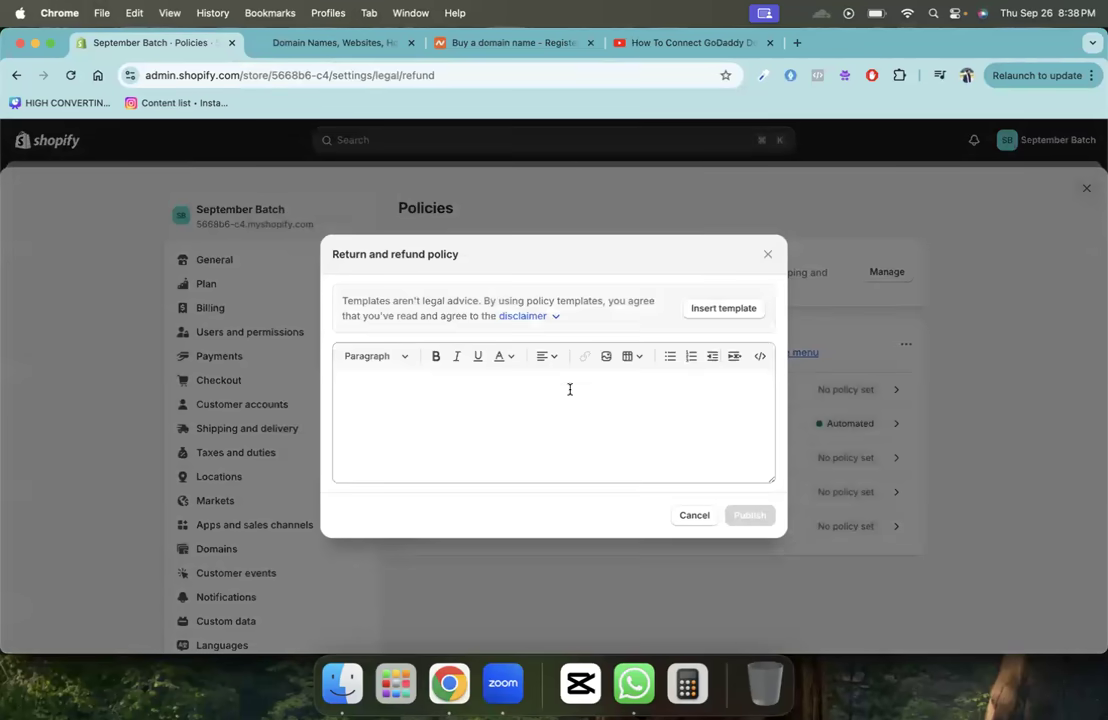
{"action": "left_click", "coordinate": [570, 389]}
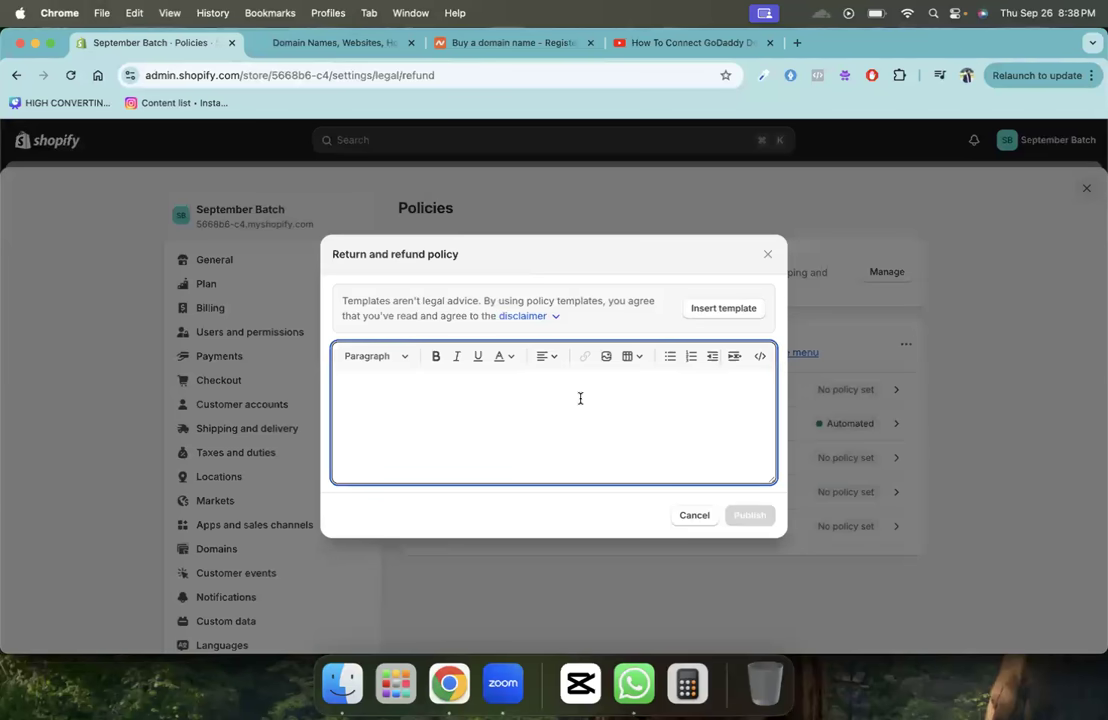
- Insert the refund policy template and change both 30-day mentions to 14
{"action": "left_click", "coordinate": [716, 308]}
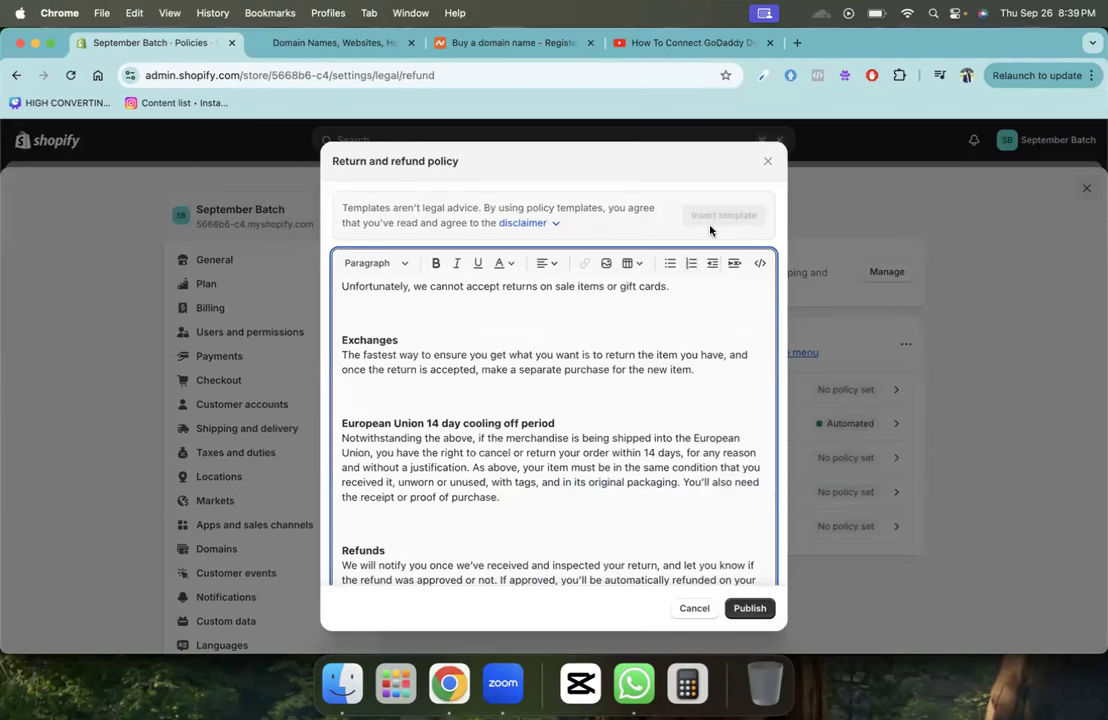
{"action": "scroll", "coordinate": [527, 392], "scroll_direction": "down", "scroll_amount": 3}
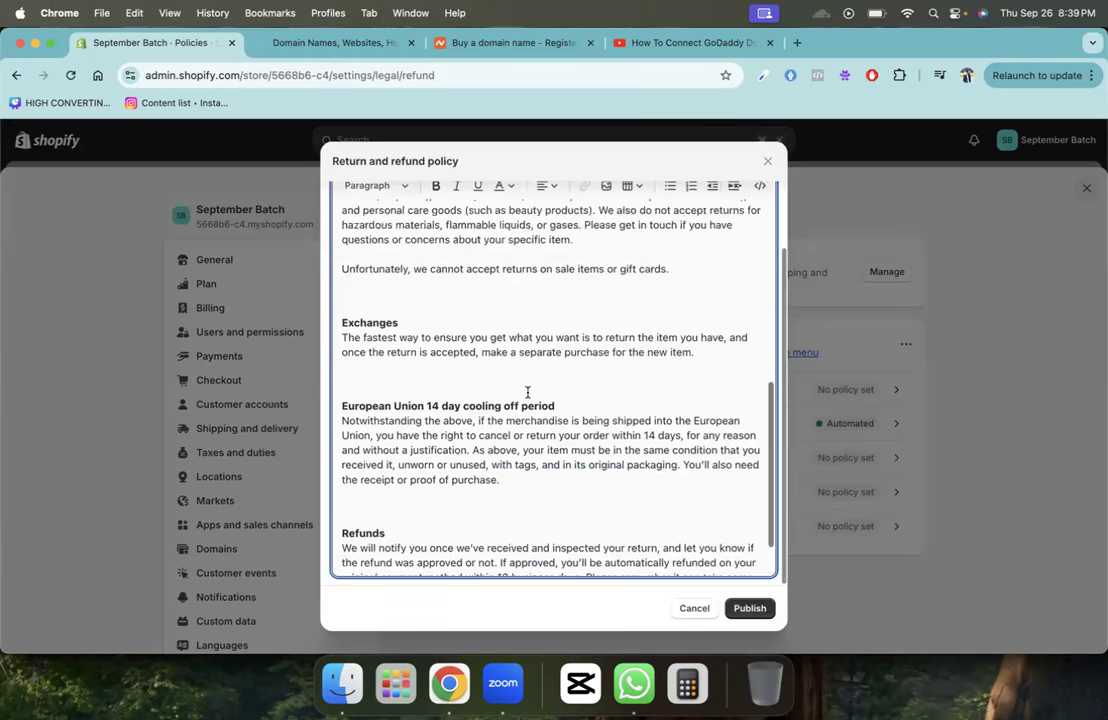
{"action": "scroll", "coordinate": [527, 392], "scroll_direction": "up", "scroll_amount": 8}
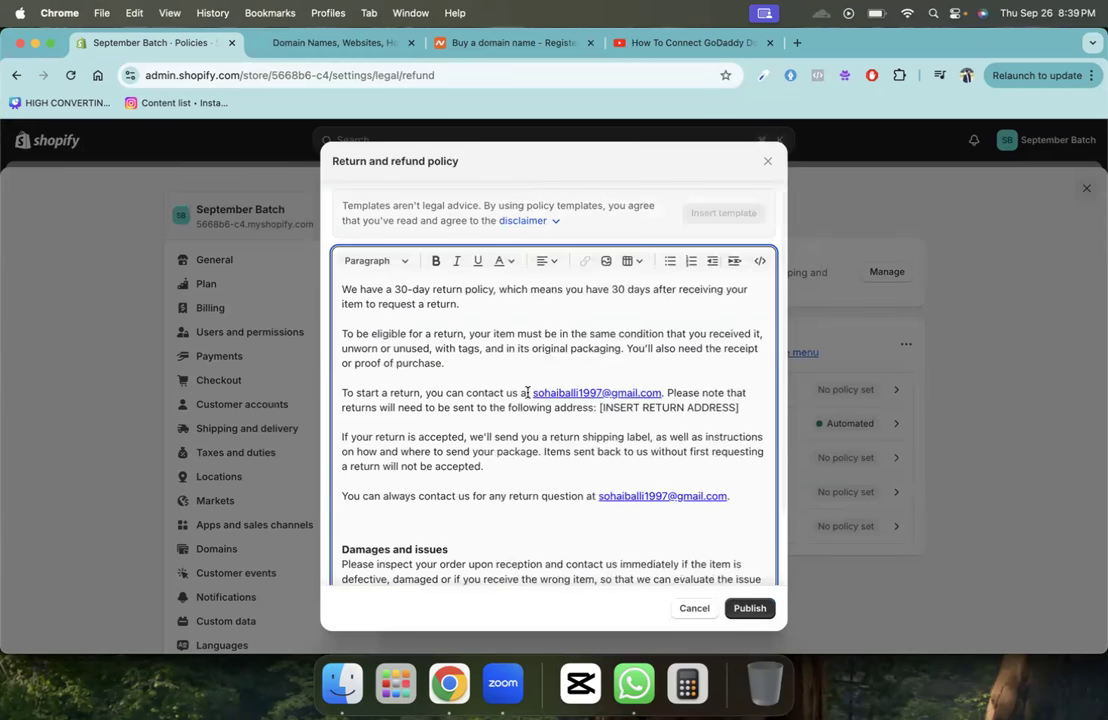
{"action": "double_click", "coordinate": [398, 289]}
{"action": "type", "text": "14"}
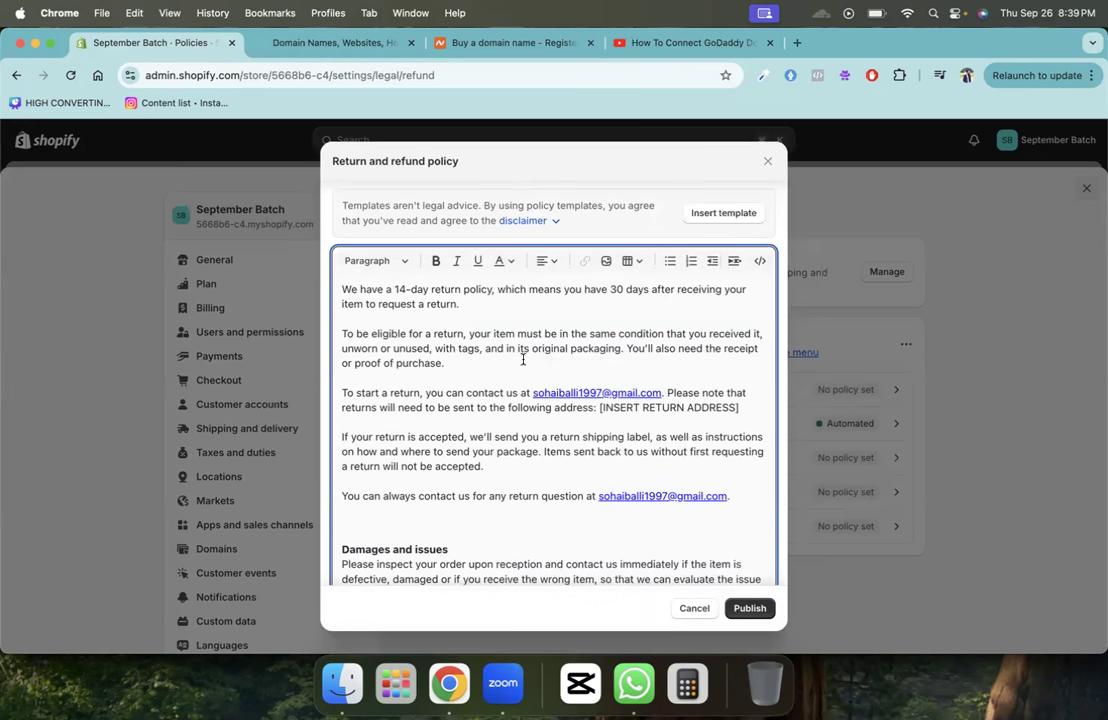
{"action": "double_click", "coordinate": [621, 290]}
{"action": "type", "text": "14"}
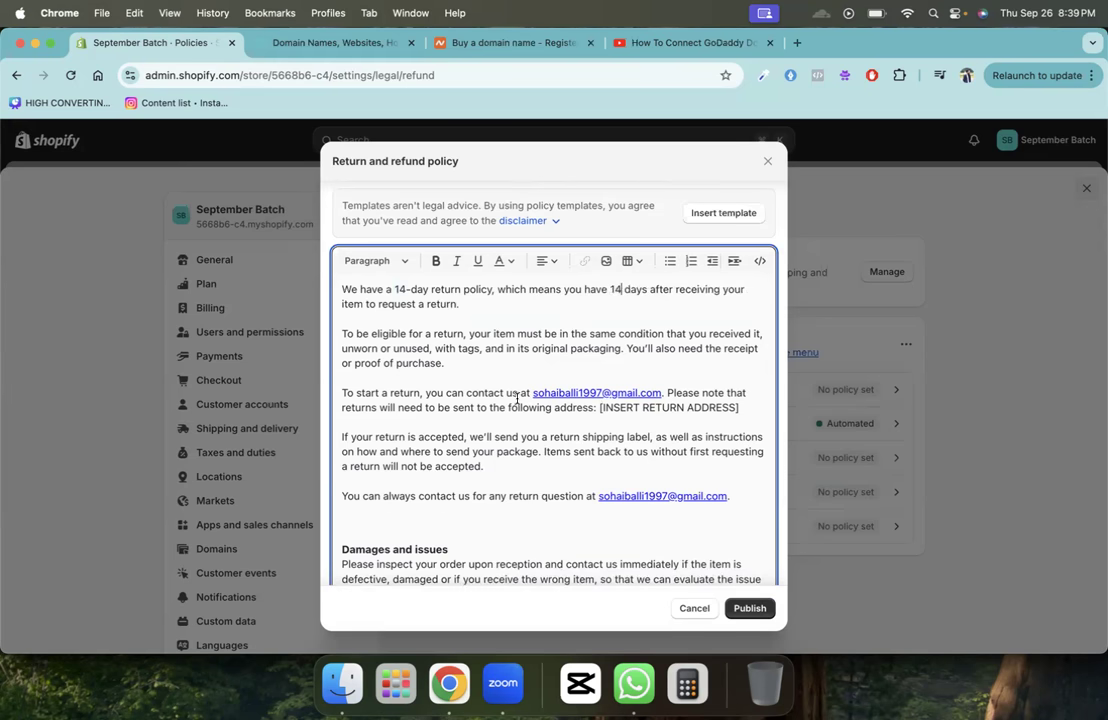
- Delete the '[INSERT RETURN ADDRESS]' sentence and publish the policy
{"action": "left_click_drag", "start_coordinate": [668, 392], "coordinate": [598, 410]}
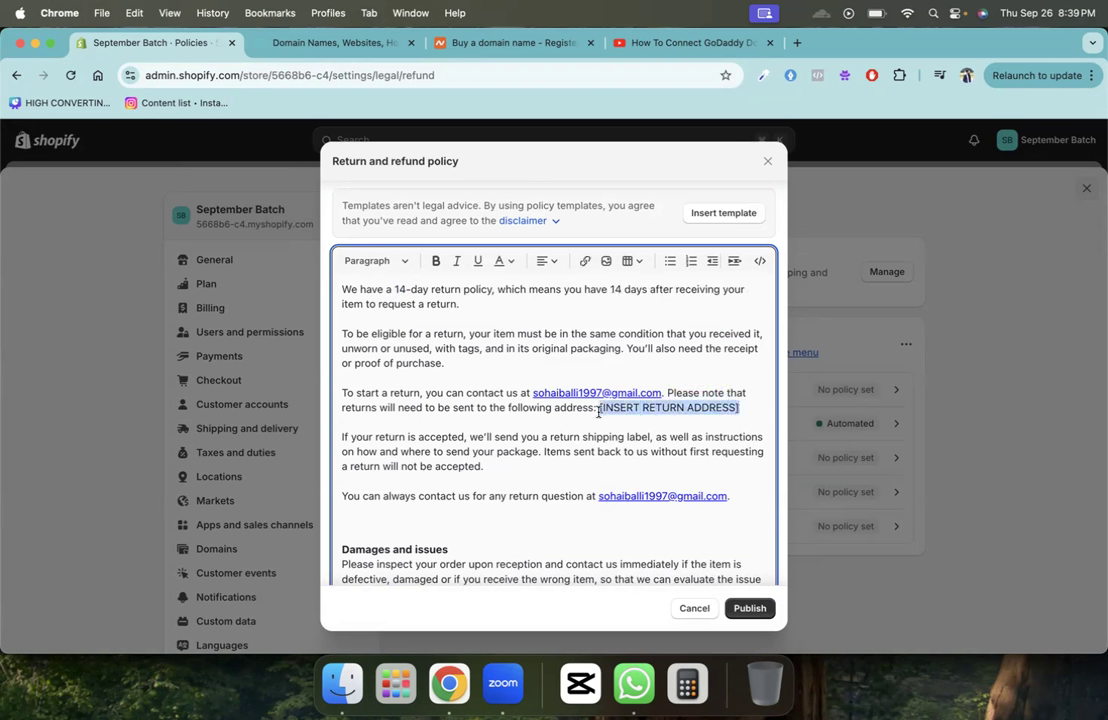
{"action": "left_click_drag", "start_coordinate": [740, 408], "coordinate": [670, 393]}
{"action": "key", "text": "BackSpace"}
{"action": "key", "text": "Return"}
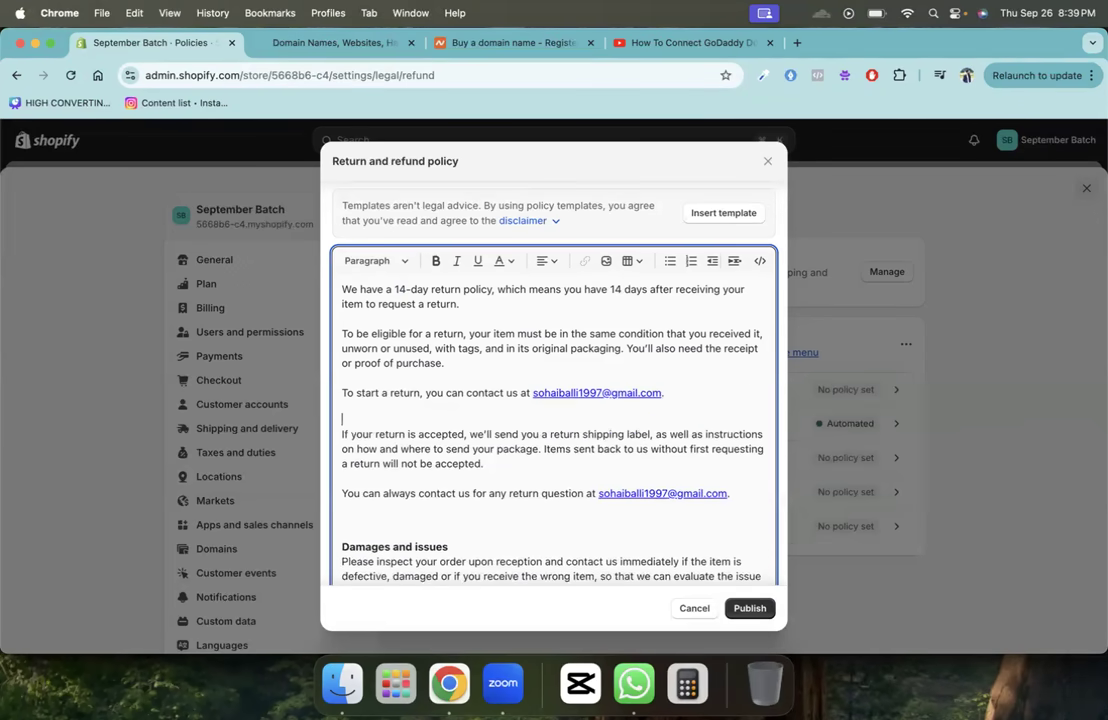
{"action": "scroll", "coordinate": [551, 459], "scroll_direction": "down", "scroll_amount": 10}
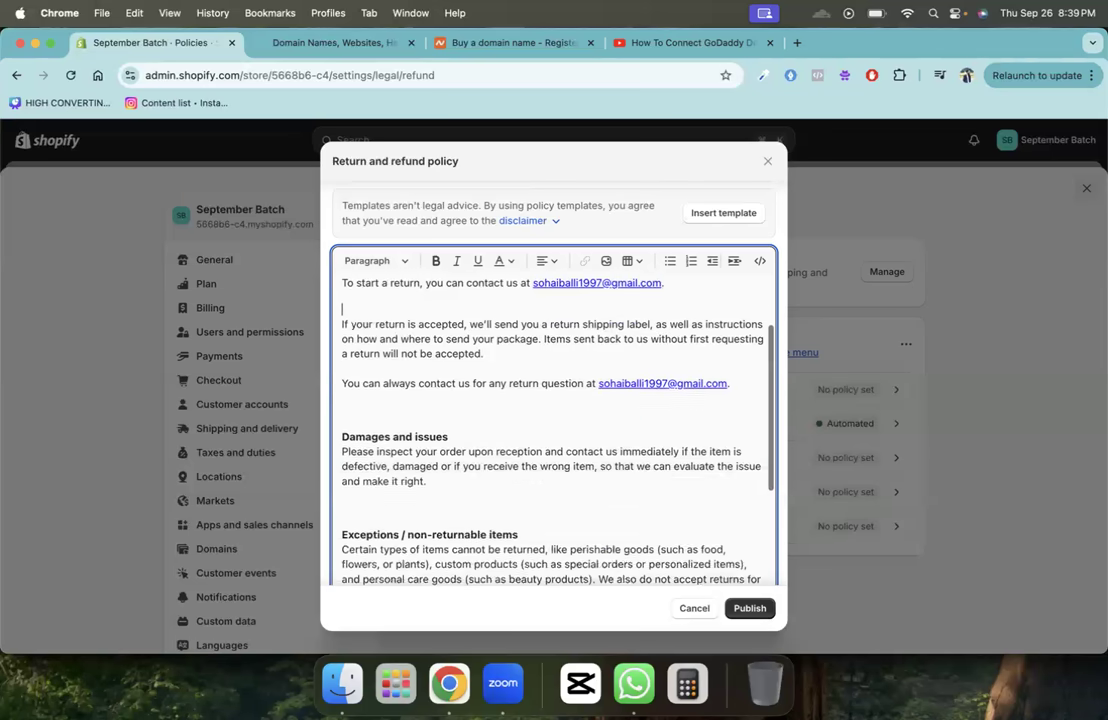
{"action": "scroll", "coordinate": [551, 459], "scroll_direction": "down", "scroll_amount": 2}
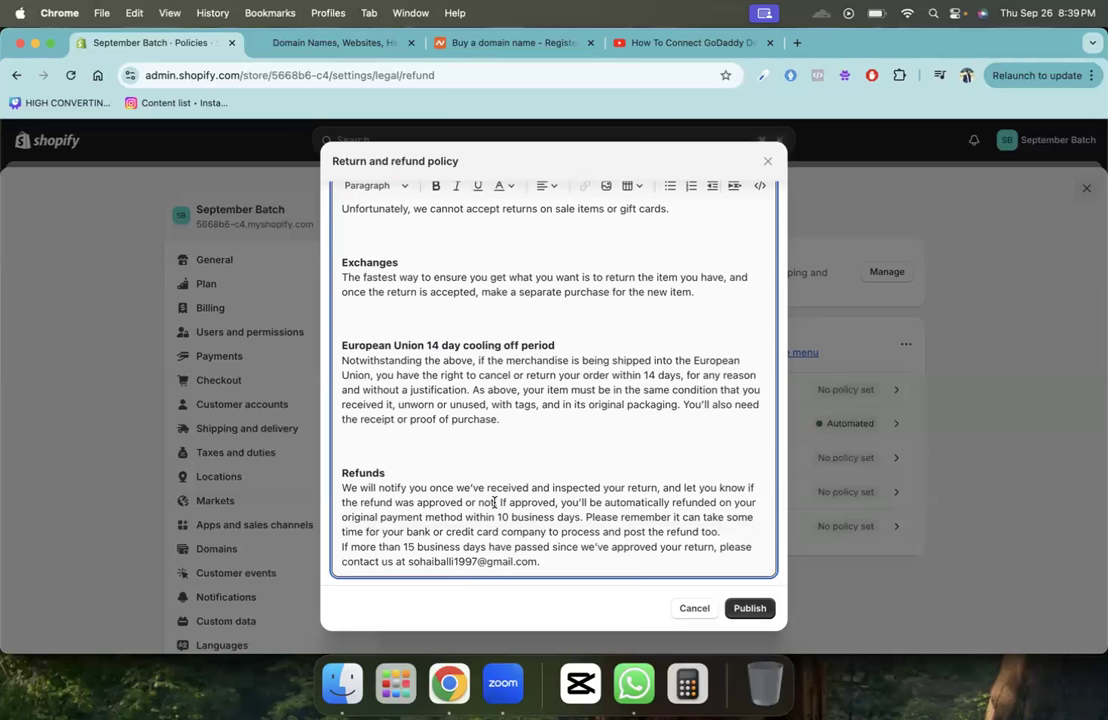
{"action": "left_click", "coordinate": [747, 607]}
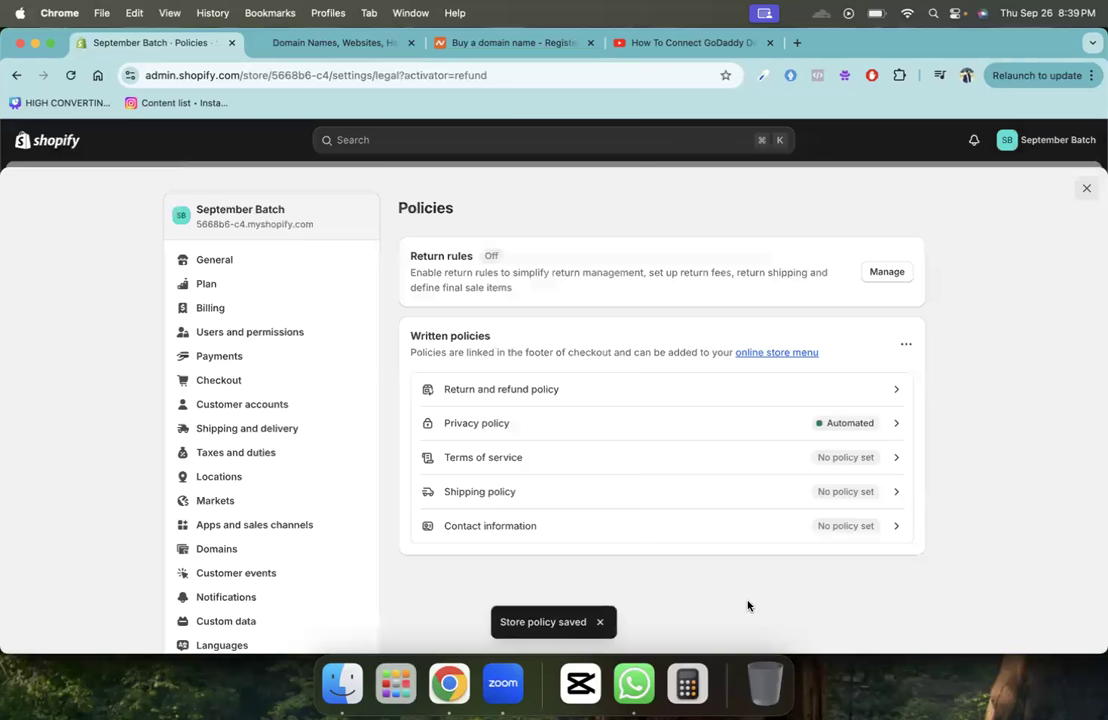
{"action": "left_click", "coordinate": [671, 457]}
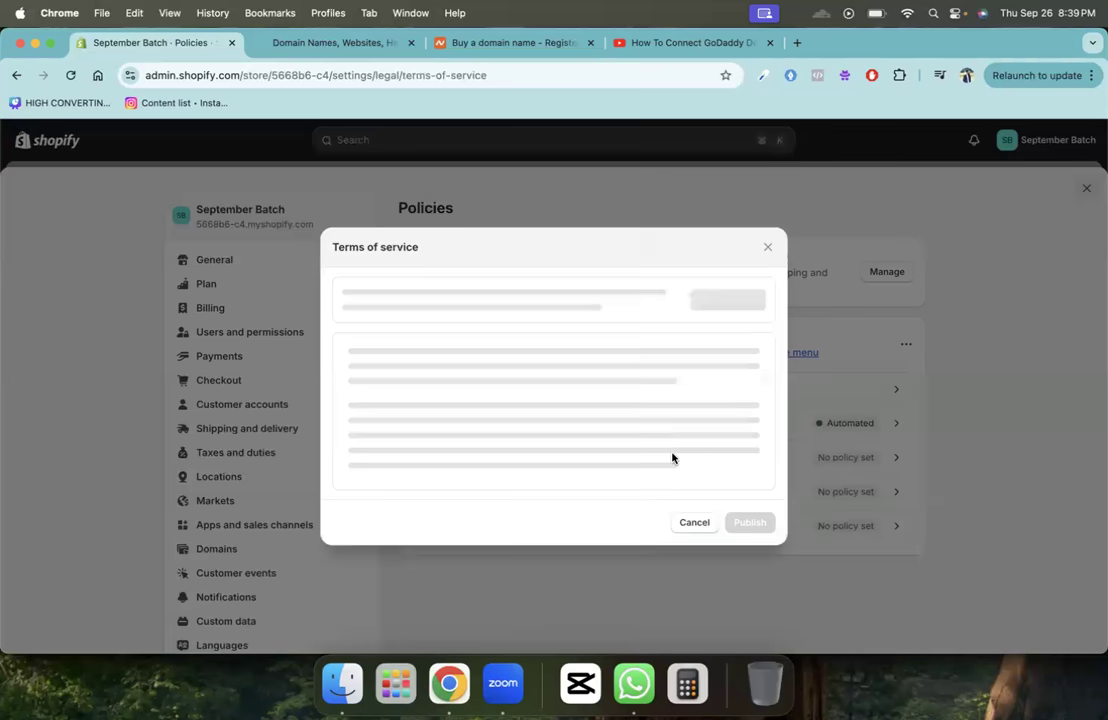
- Fill the Terms of service editor with Shopify's standard template
{"action": "left_click", "coordinate": [737, 297]}
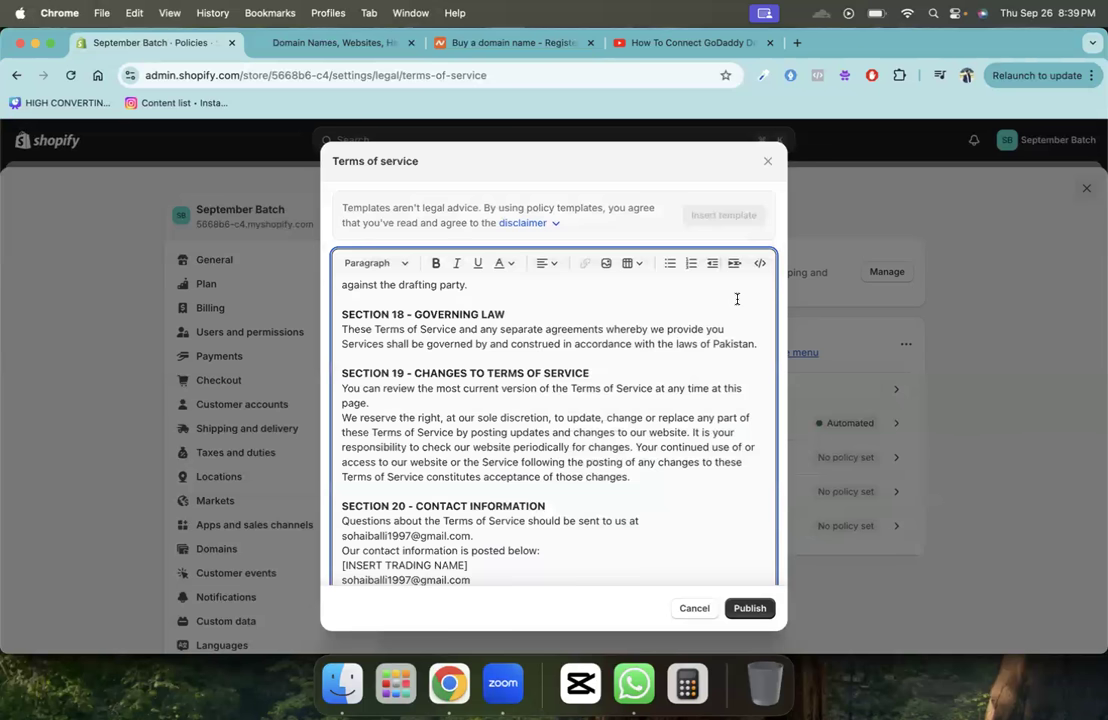
{"action": "scroll", "coordinate": [737, 298], "scroll_direction": "up", "scroll_amount": 20}
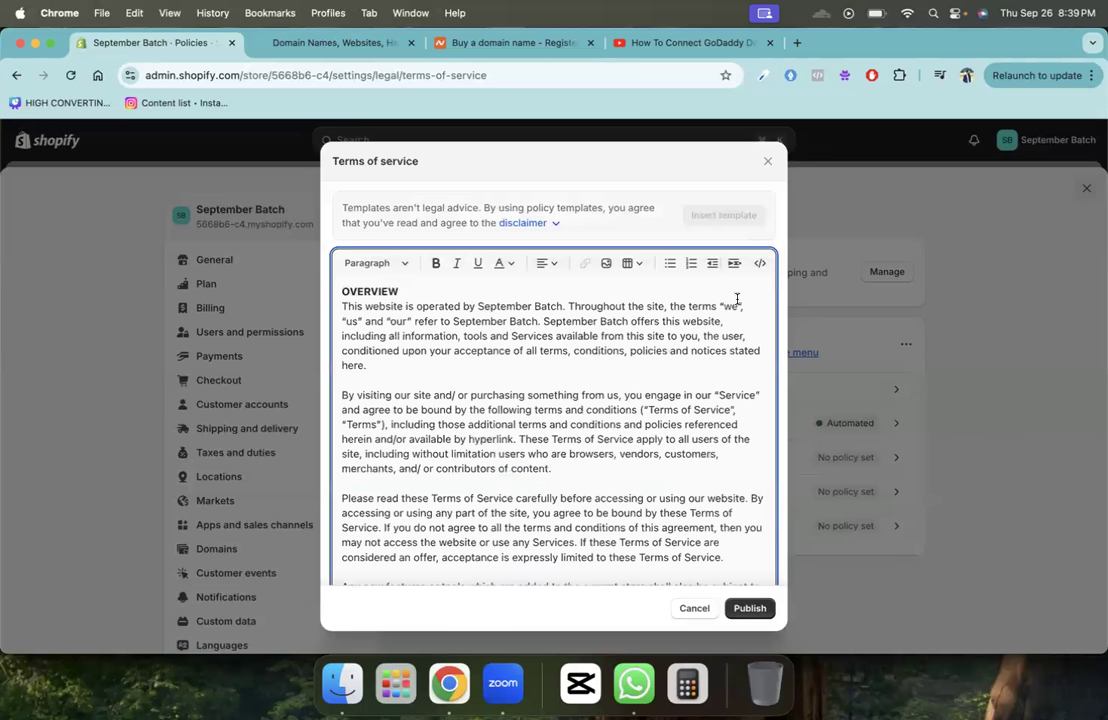
{"action": "scroll", "coordinate": [737, 298], "scroll_direction": "down", "scroll_amount": 20}
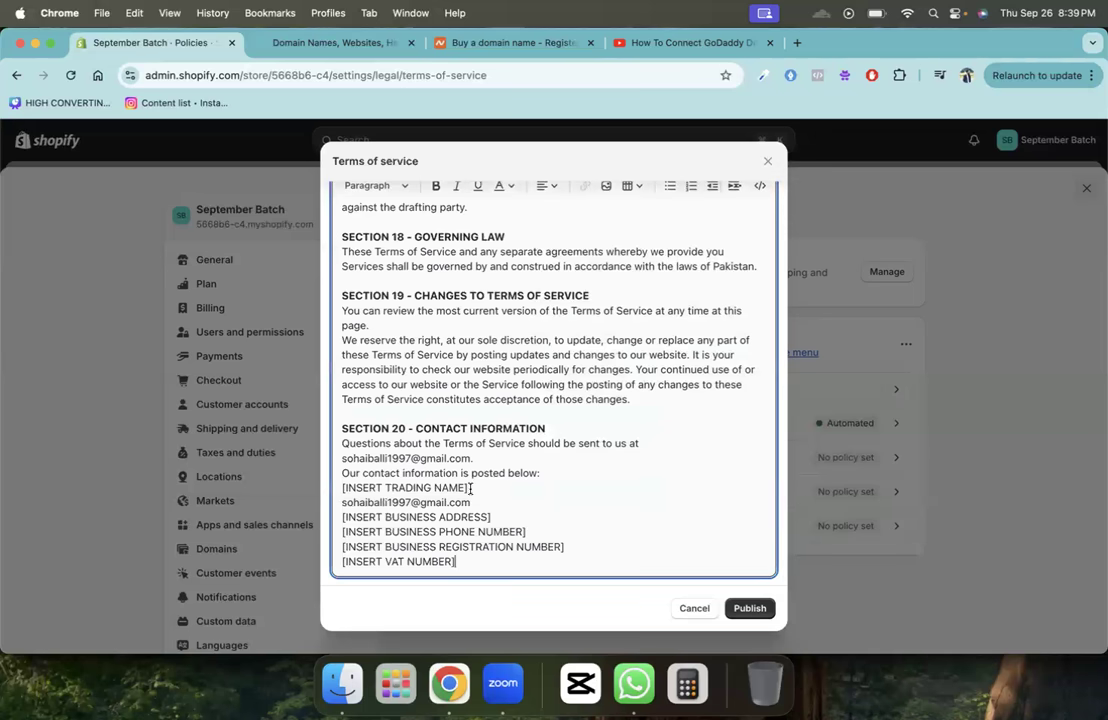
- Check the trading name, address, phone, registration and VAT placeholders, then publish the policy
{"action": "left_click_drag", "start_coordinate": [468, 488], "coordinate": [337, 490]}
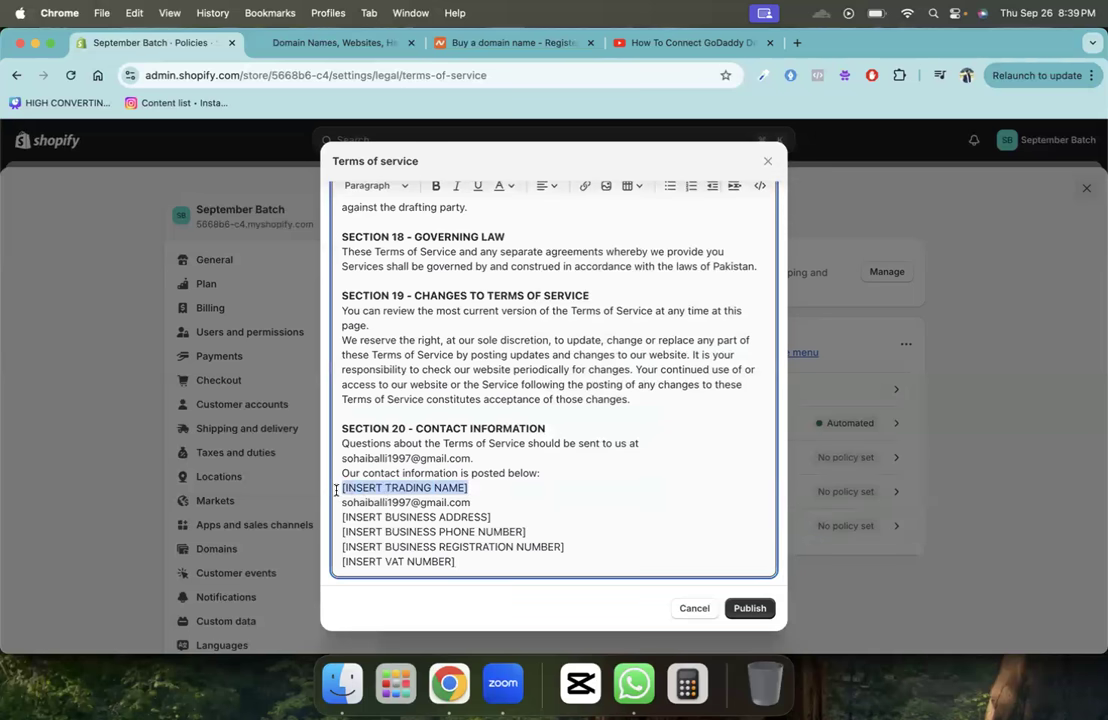
{"action": "left_click_drag", "start_coordinate": [492, 517], "coordinate": [293, 519]}
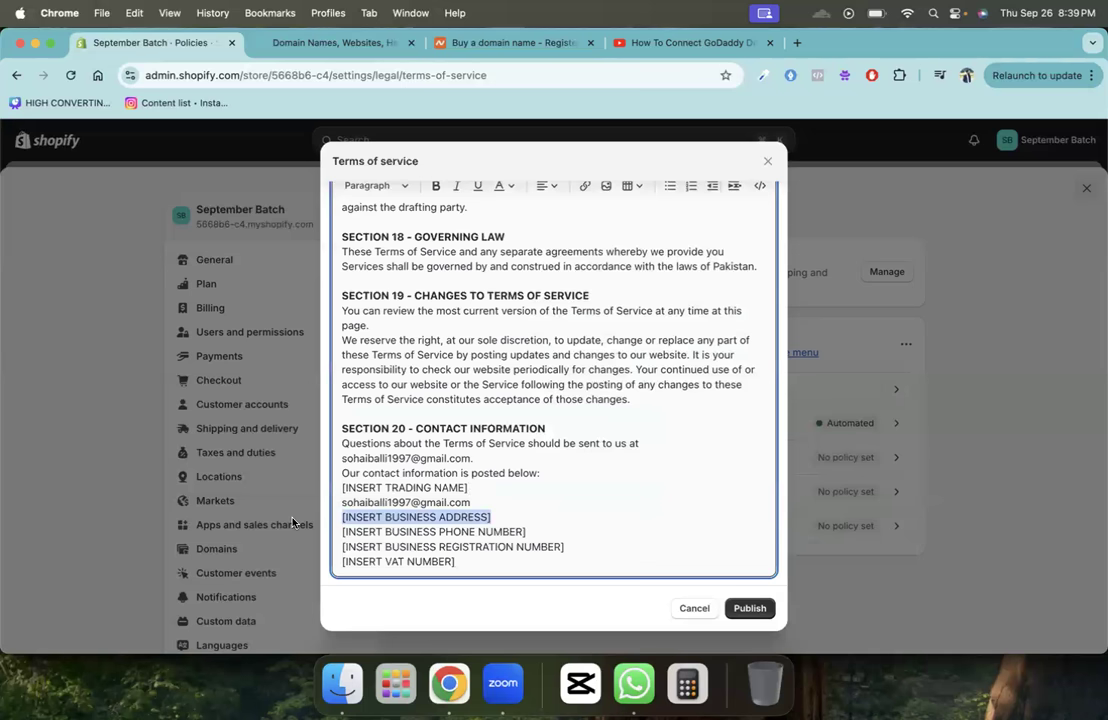
{"action": "left_click_drag", "start_coordinate": [528, 532], "coordinate": [341, 517]}
{"action": "left_click_drag", "start_coordinate": [566, 547], "coordinate": [333, 549]}
{"action": "left_click_drag", "start_coordinate": [492, 561], "coordinate": [319, 561]}
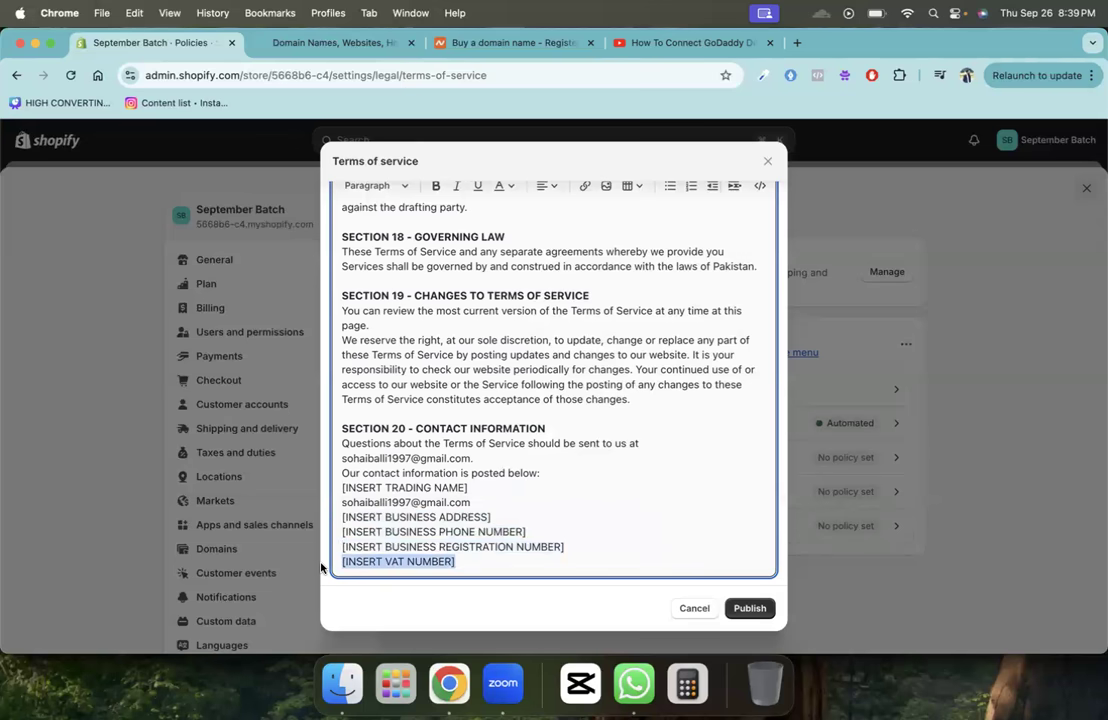
{"action": "left_click", "coordinate": [750, 610]}
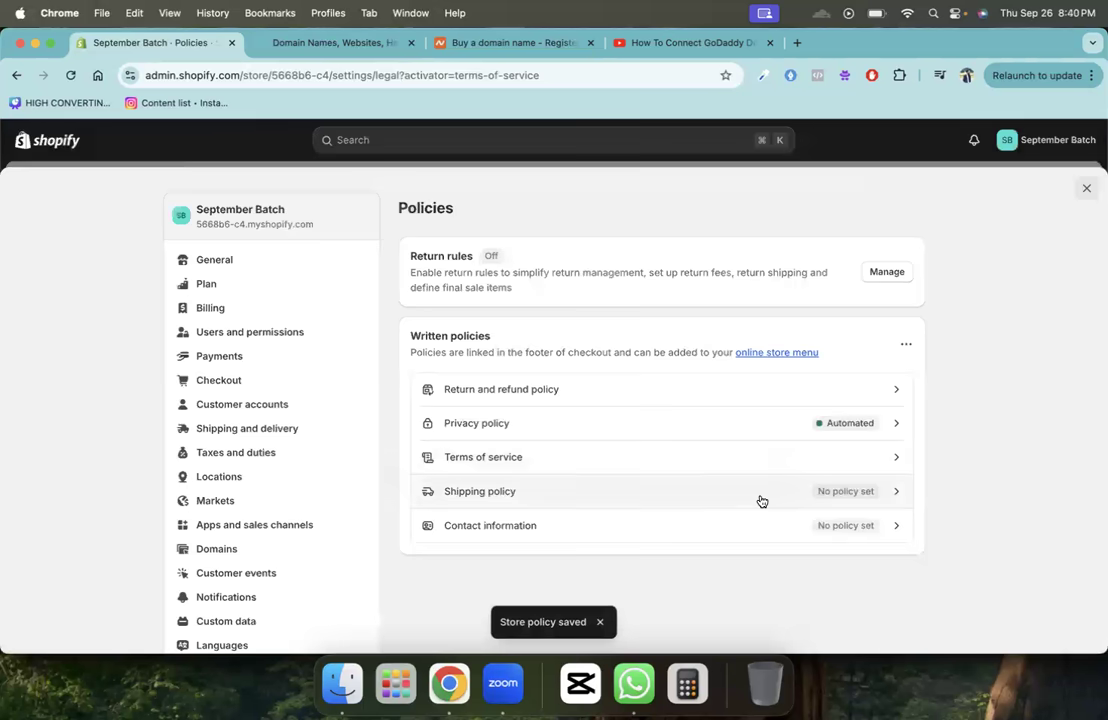
{"action": "left_click", "coordinate": [759, 500]}
{"action": "left_click", "coordinate": [592, 379]}
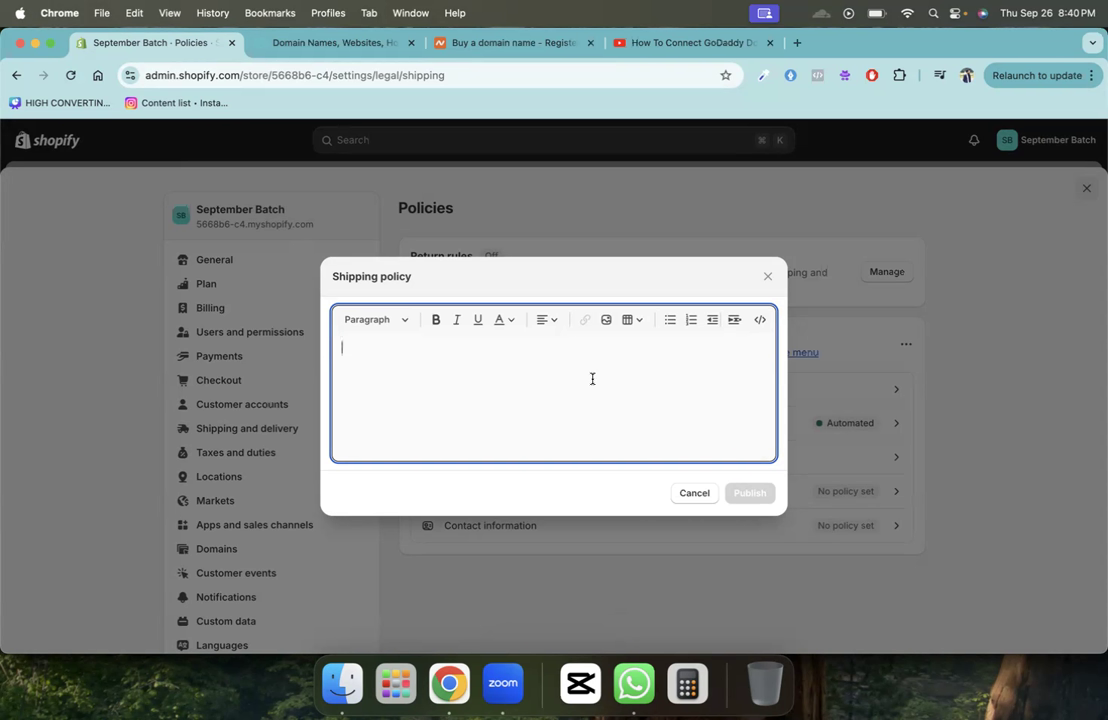
{"action": "type", "text": "kubnlnk"}
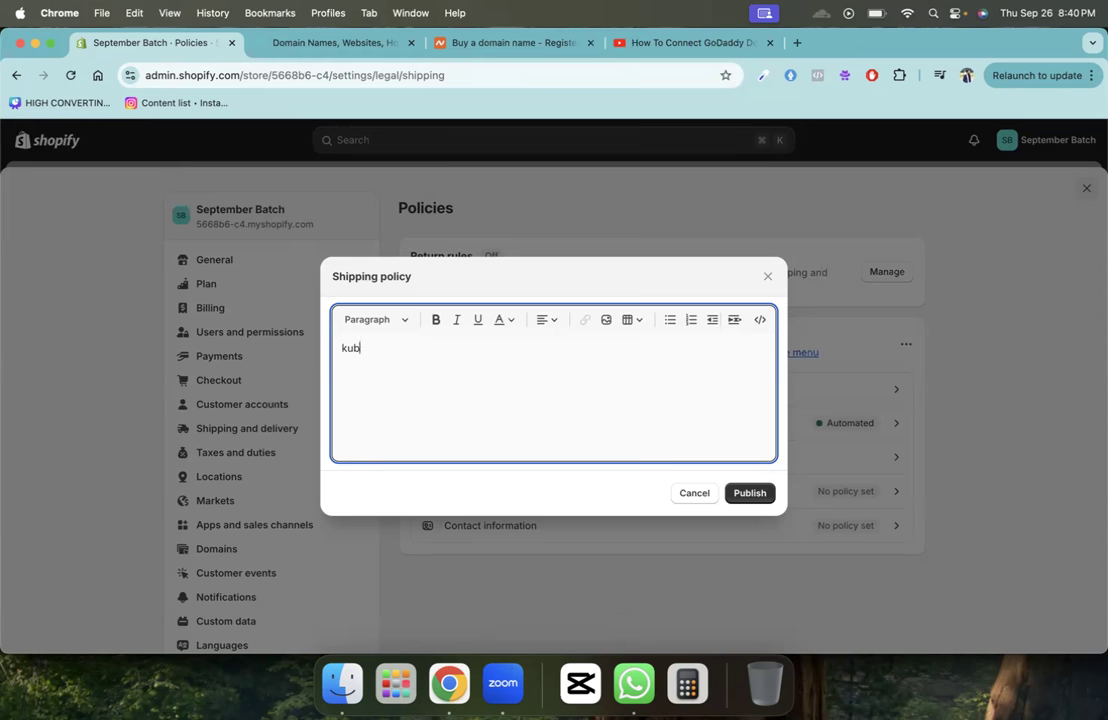
{"action": "key", "text": "BackSpace"}
{"action": "key", "text": "BackSpace"}
{"action": "key", "text": "BackSpace"}
{"action": "key", "text": "BackSpace"}
{"action": "key", "text": "BackSpace"}
{"action": "key", "text": "BackSpace"}
{"action": "key", "text": "BackSpace"}
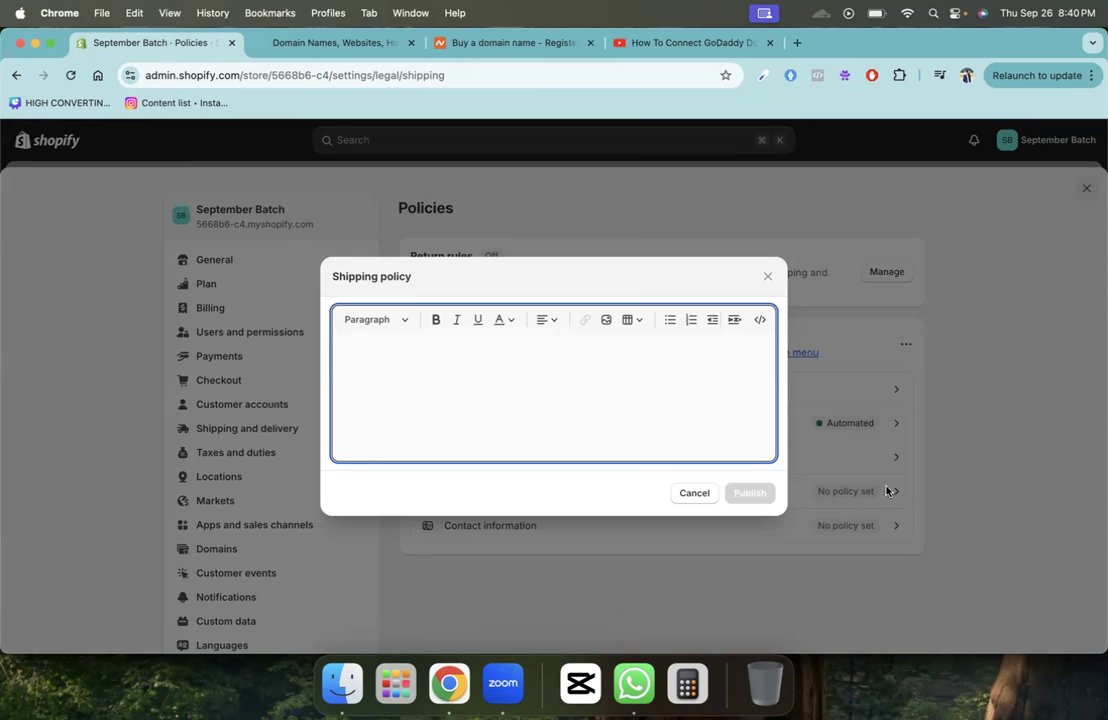
{"action": "left_click", "coordinate": [683, 494]}
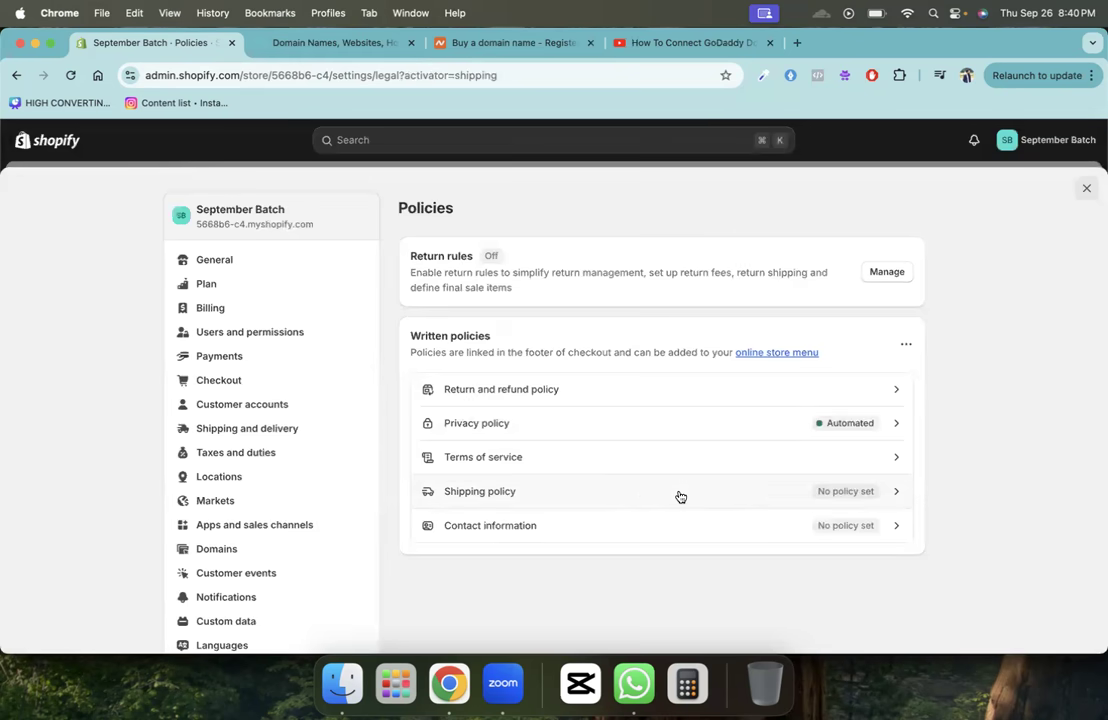
{"action": "left_click", "coordinate": [700, 520]}
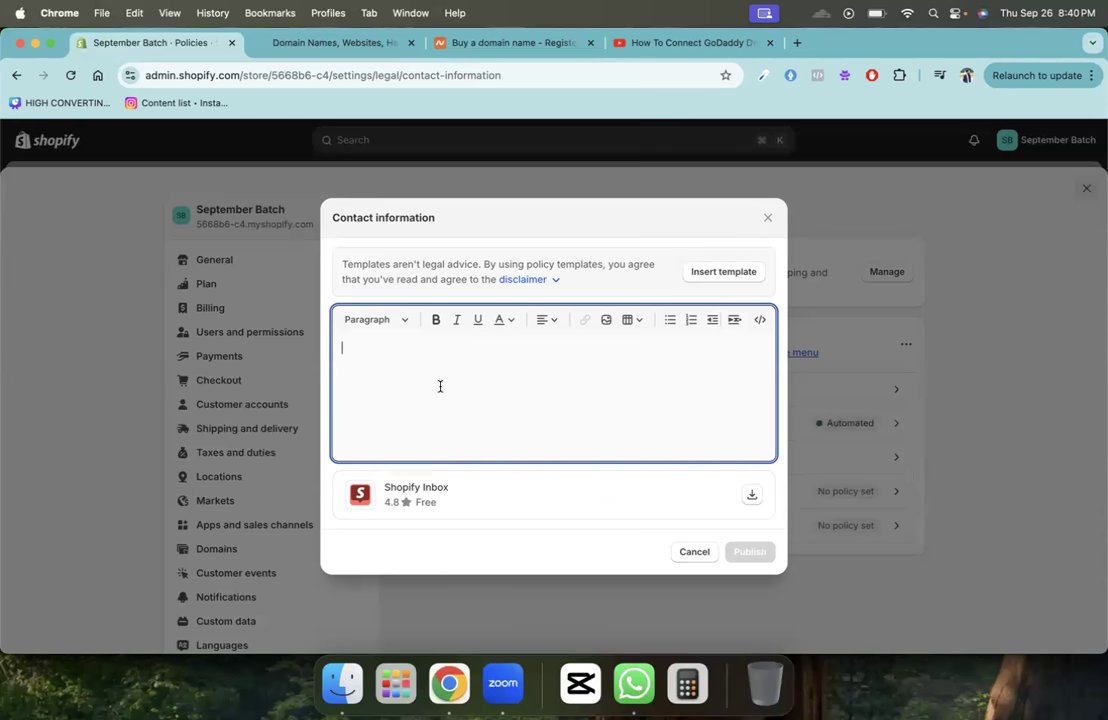
{"action": "left_click", "coordinate": [708, 549]}
{"action": "scroll", "coordinate": [351, 465], "scroll_direction": "down", "scroll_amount": 3}
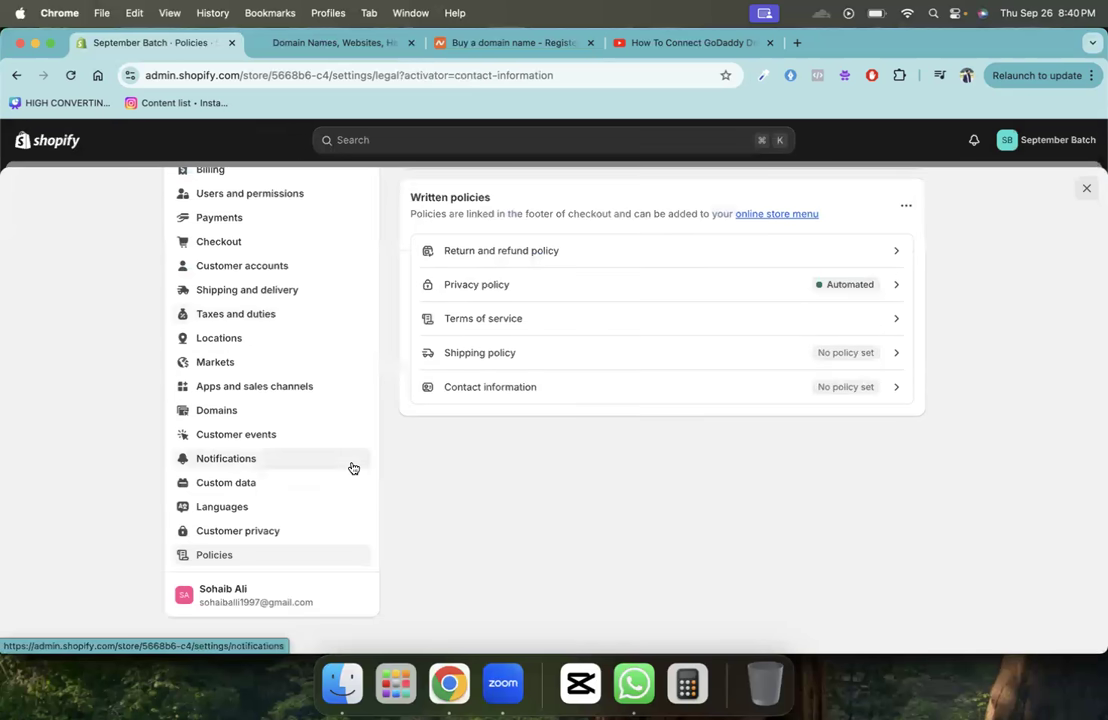
{"action": "scroll", "coordinate": [353, 468], "scroll_direction": "up", "scroll_amount": 3}
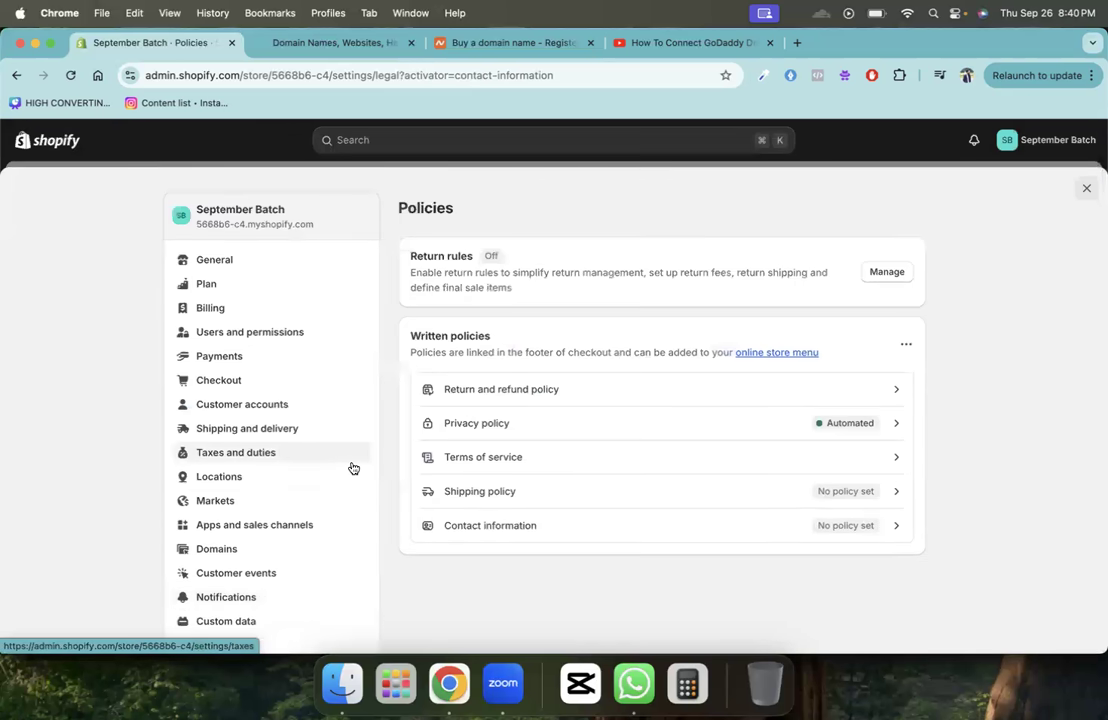